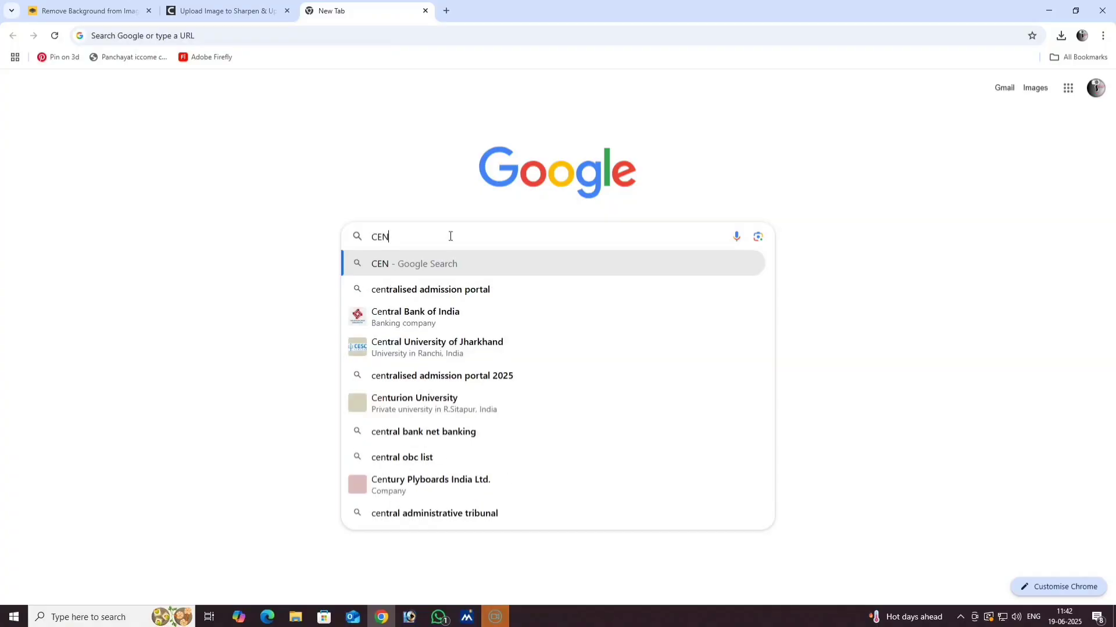
- Search Google for 'centralised admission portal' and open the wbcap.in Centralised Admission Portal result
click(451, 288)
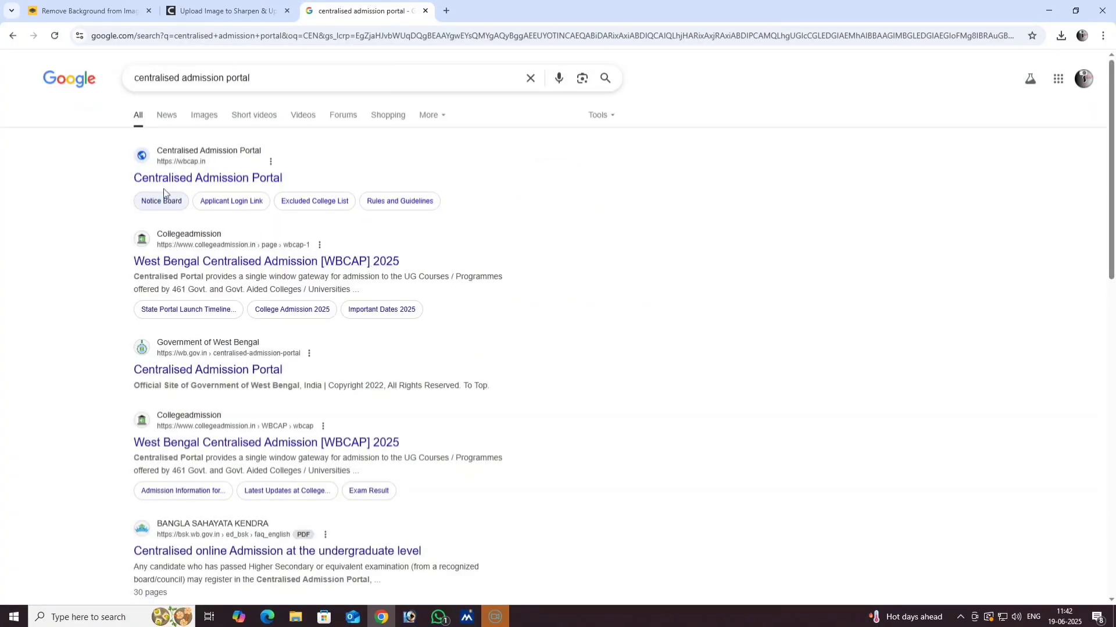
click(211, 176)
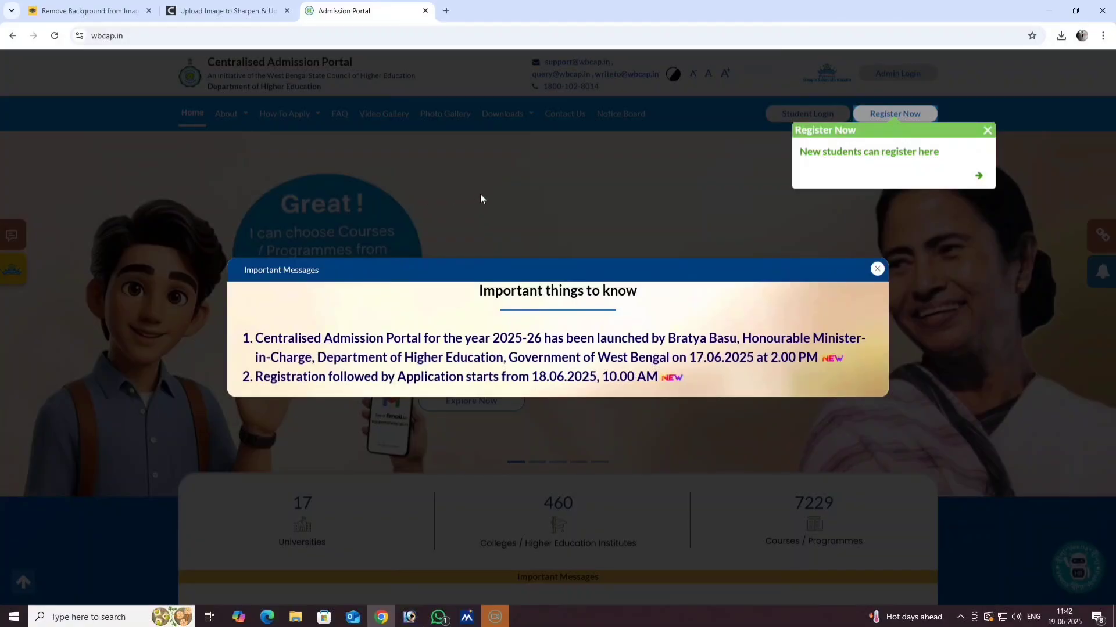
- Dismiss the Important Messages and Register Now notices, then open new-student registration past its help notice
click(877, 270)
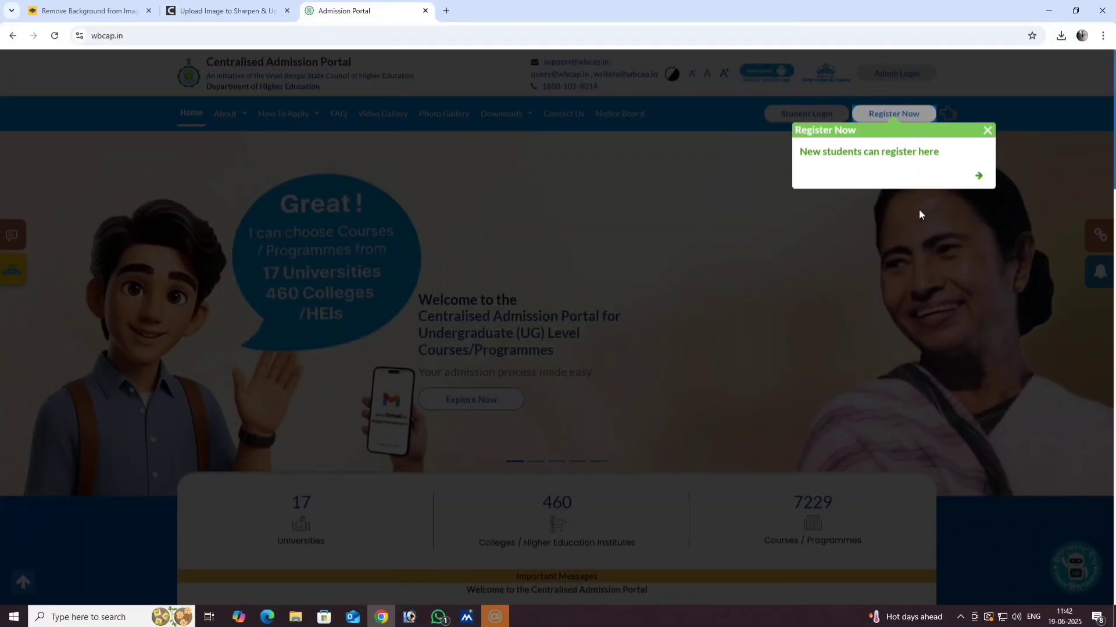
click(991, 133)
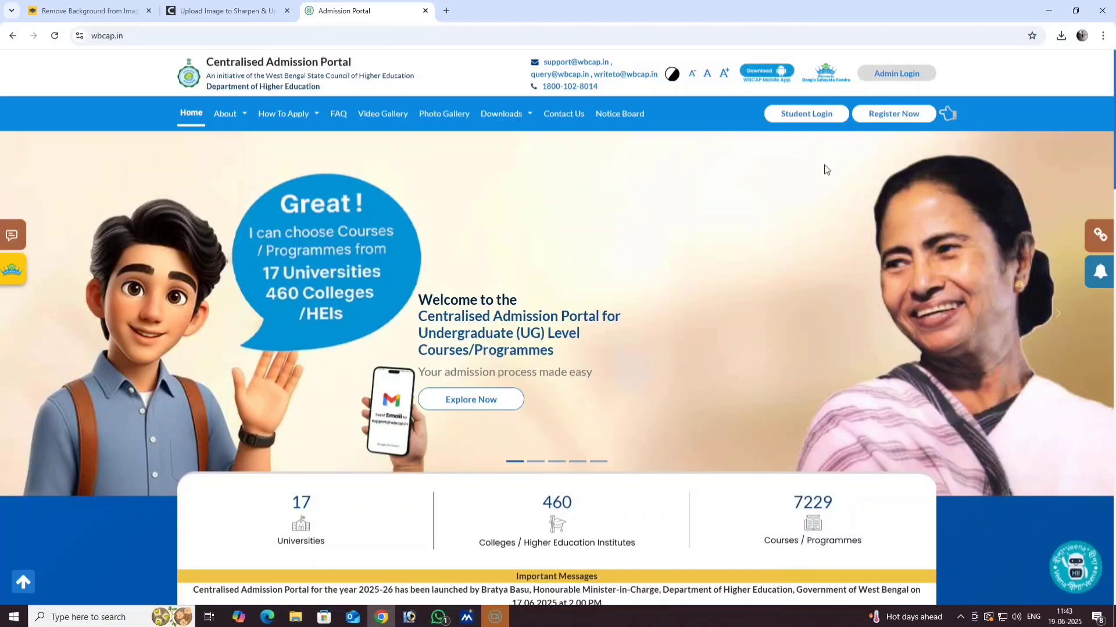
click(894, 115)
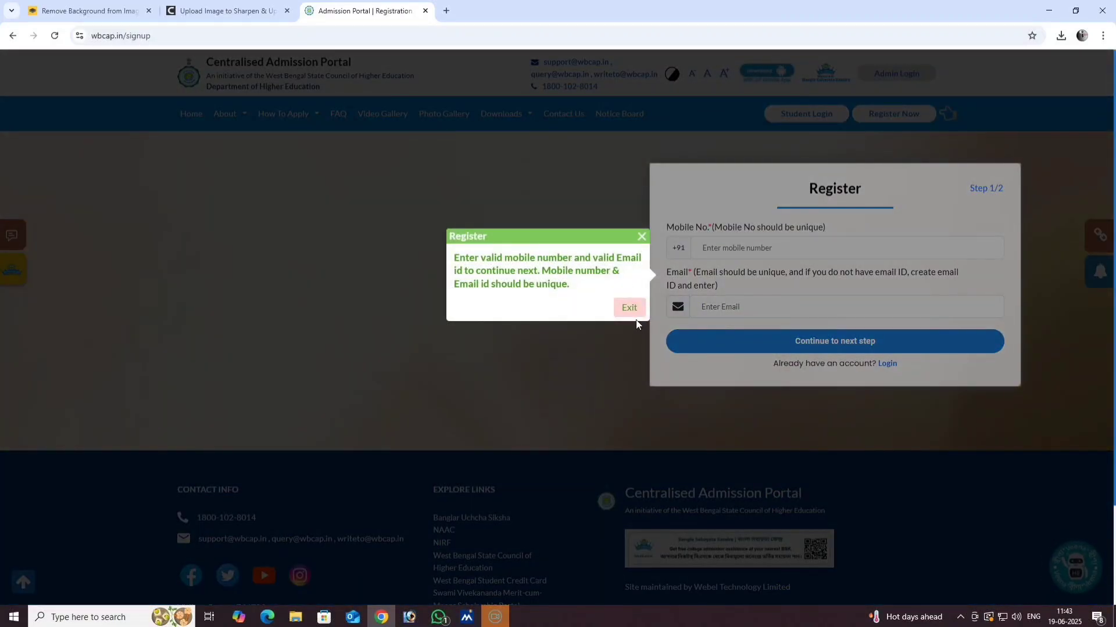
click(630, 309)
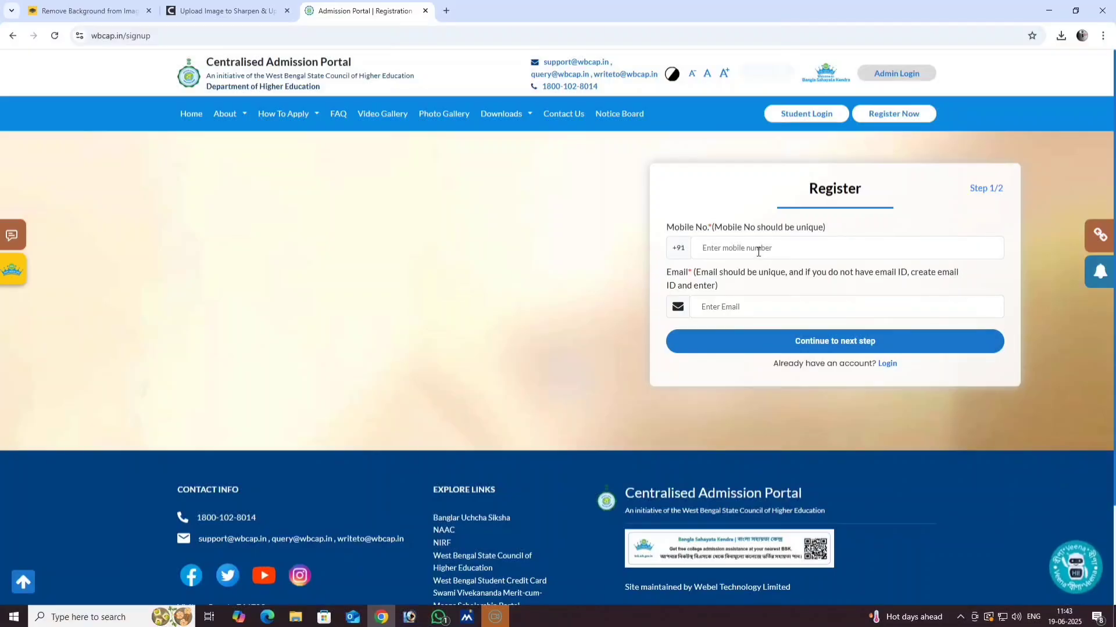
- Enter and then clear a mobile number, leaving registration unfinished for the Student Login page
click(749, 248)
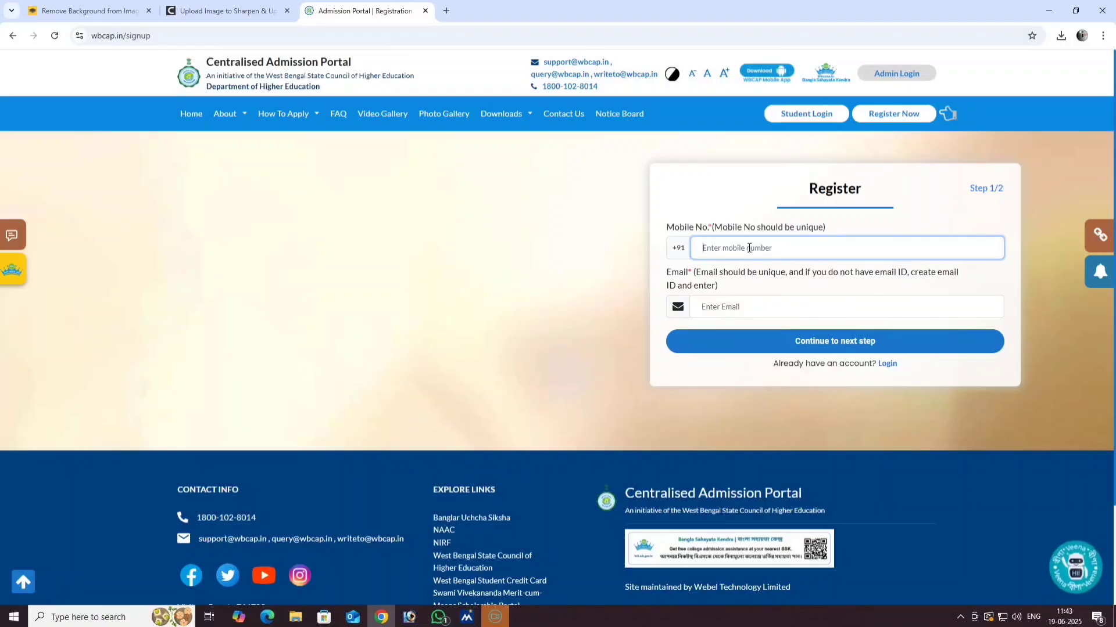
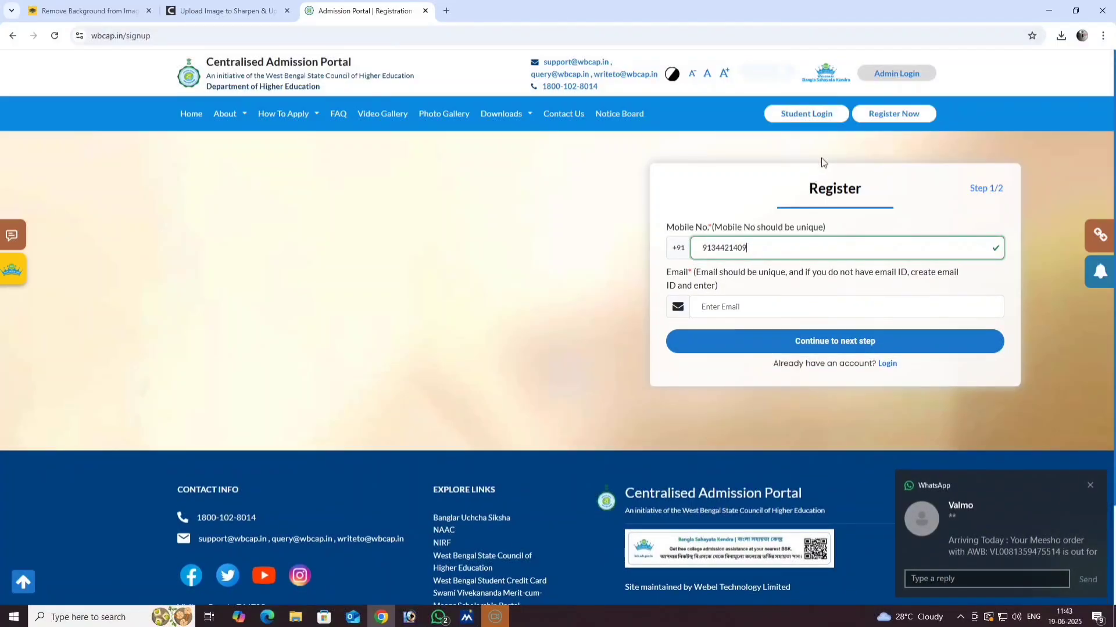
key(ctrl+a)
key(BackSpace)
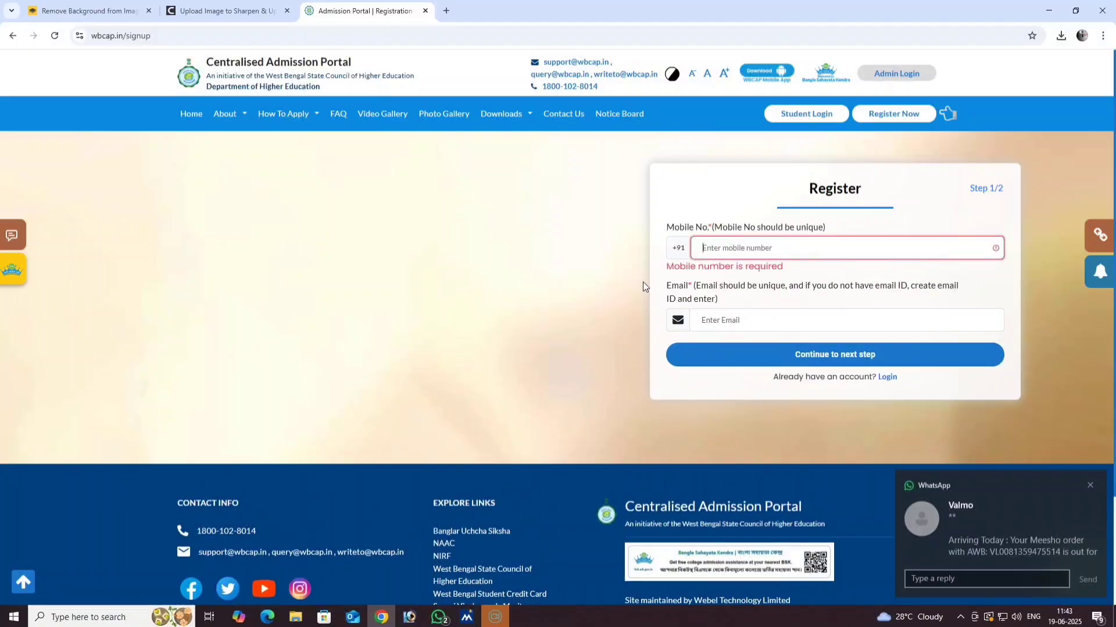
click(808, 116)
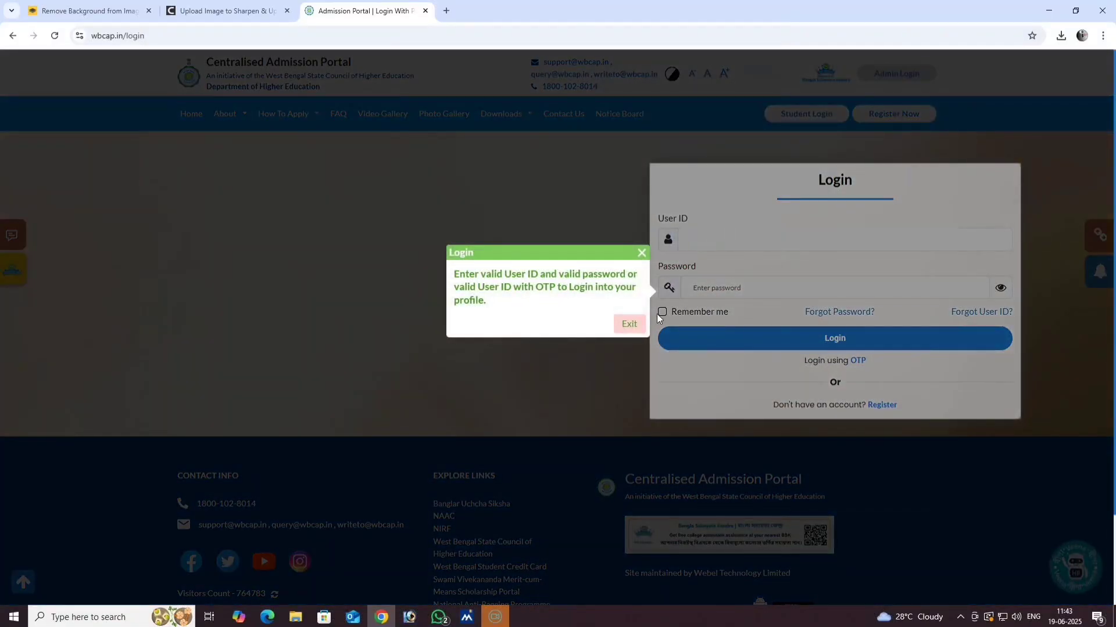
- Log in with the student User ID and password, revealing the password to verify it first
click(627, 323)
click(738, 241)
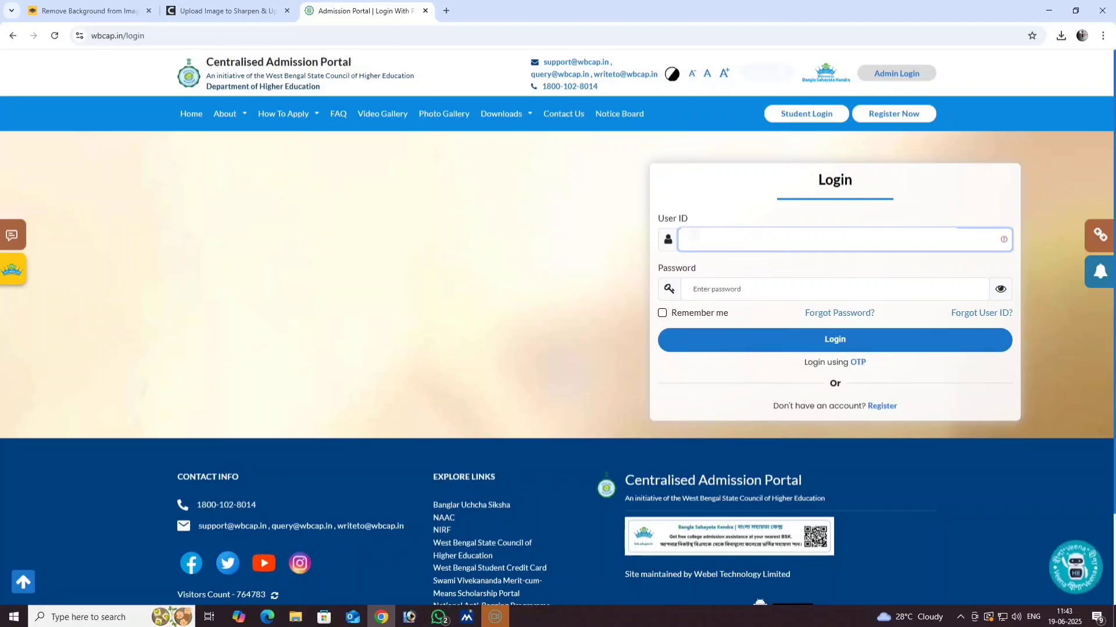
key(BackSpace)
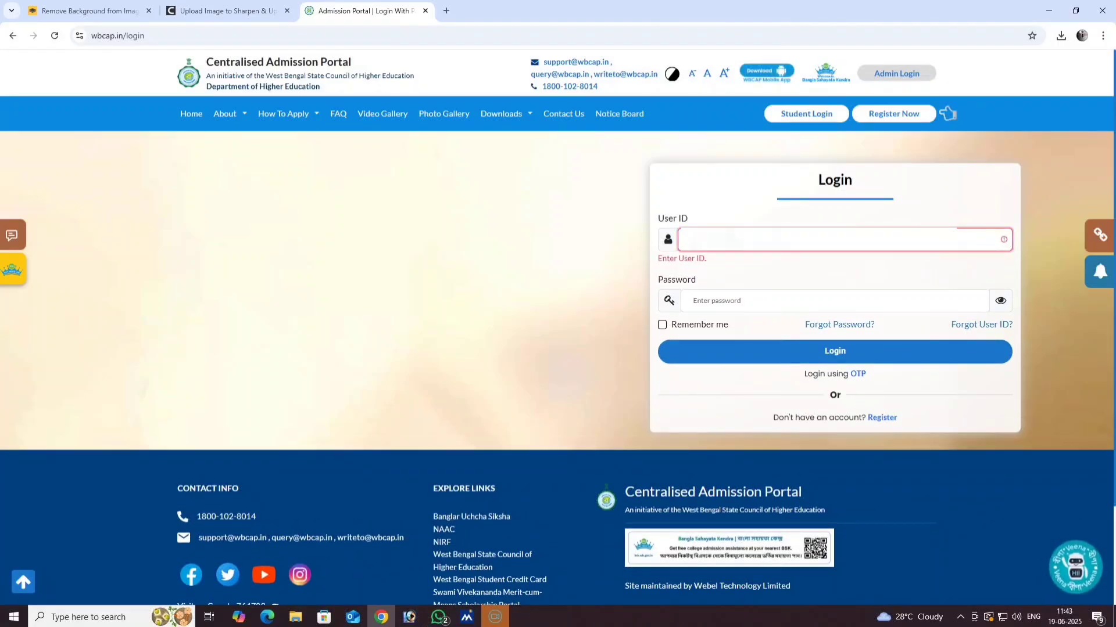
text(...)
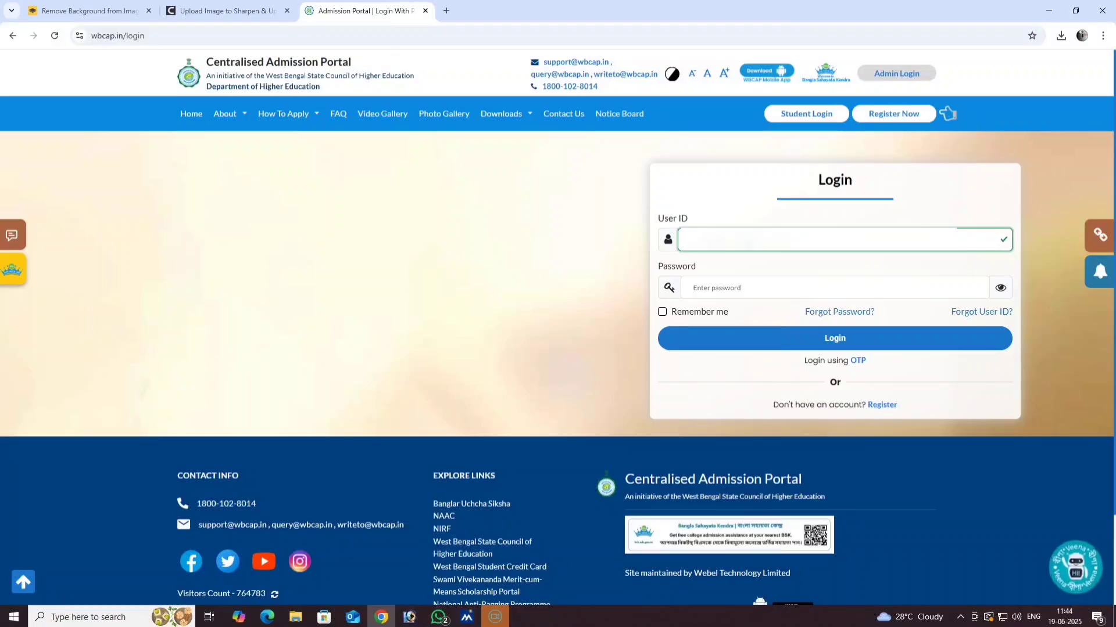
click(751, 295)
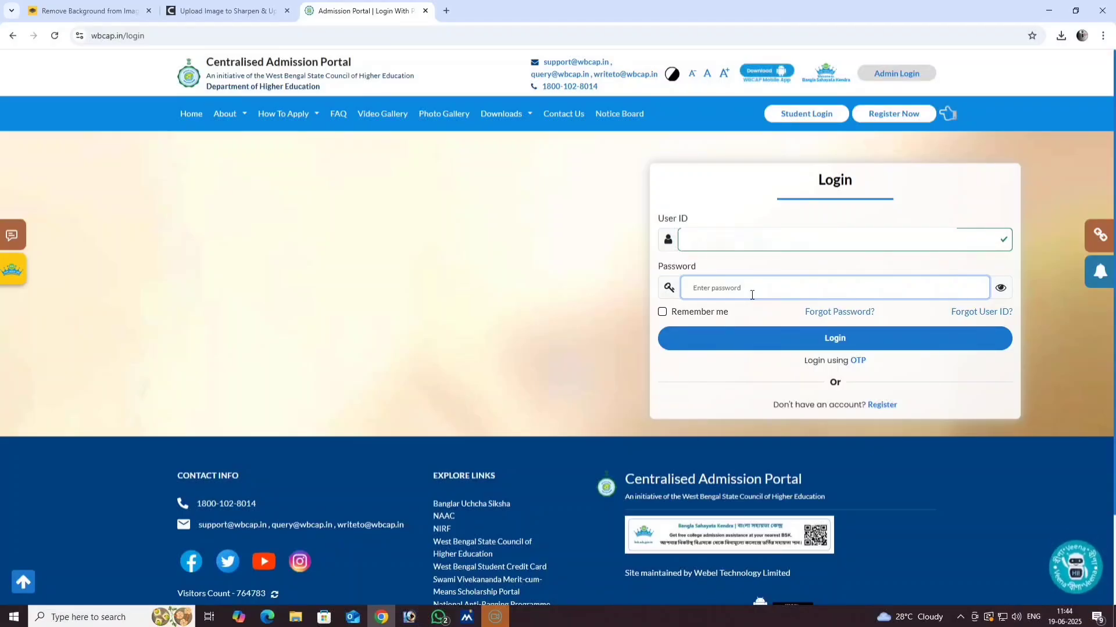
text(•)
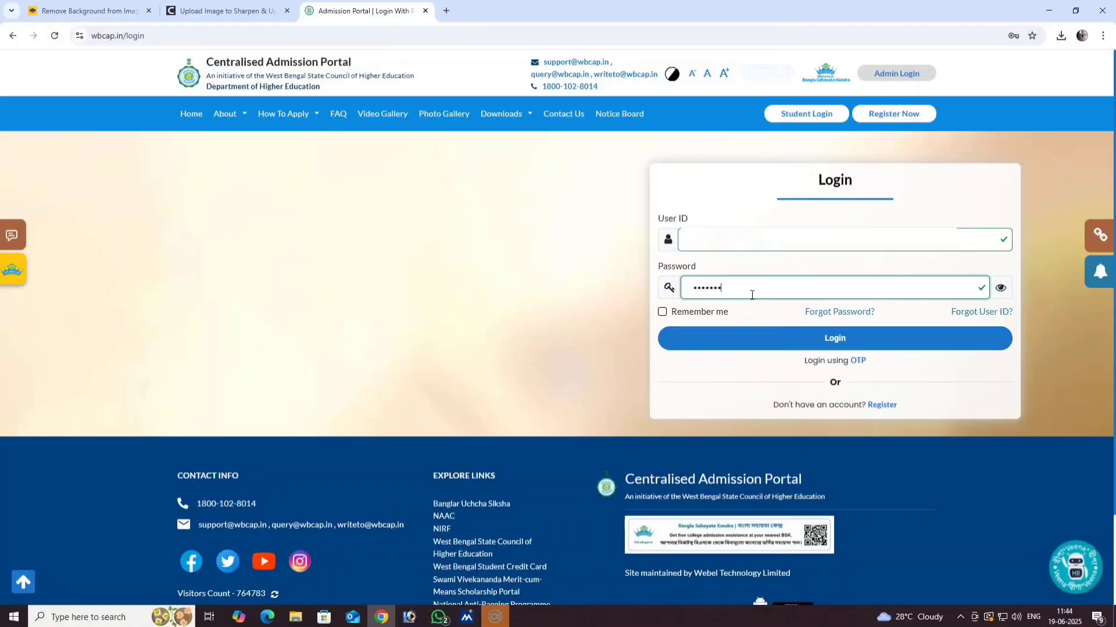
text(••)
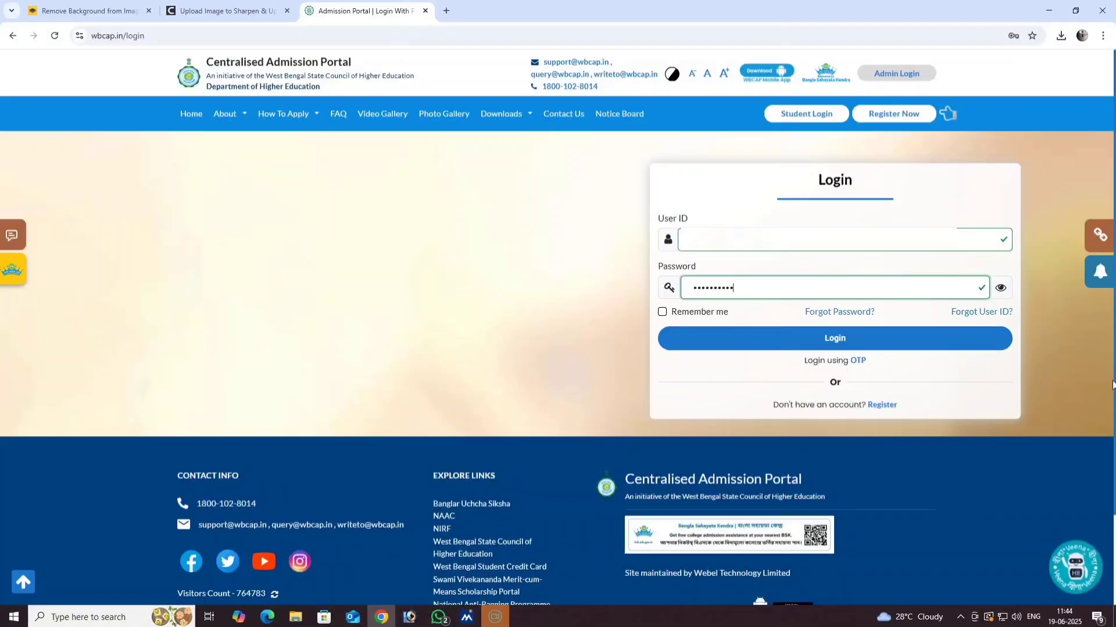
click(1001, 290)
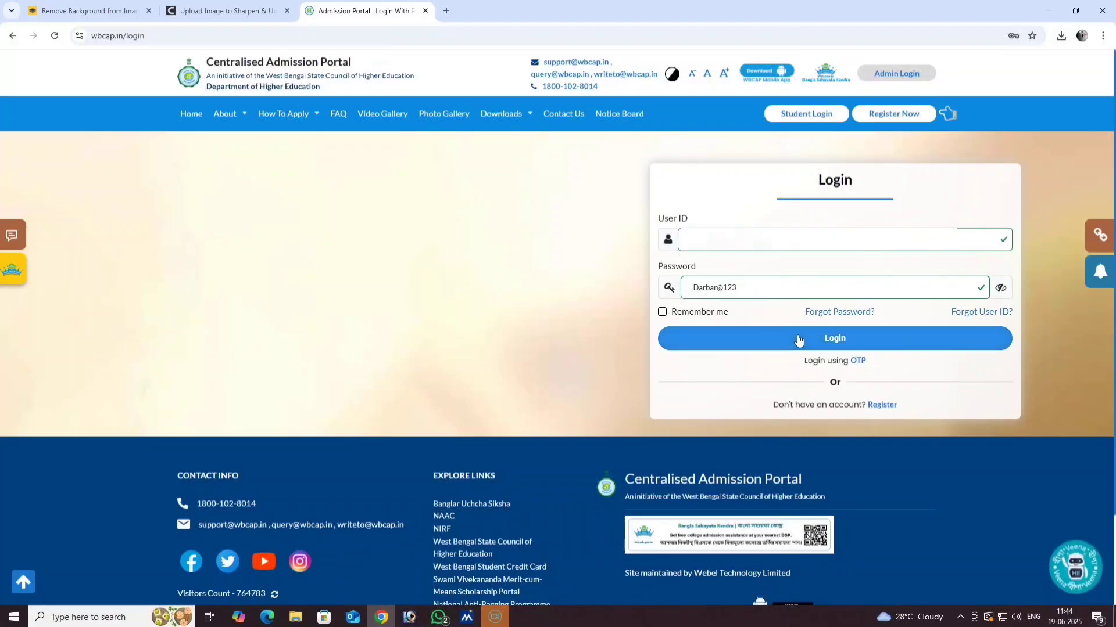
click(779, 340)
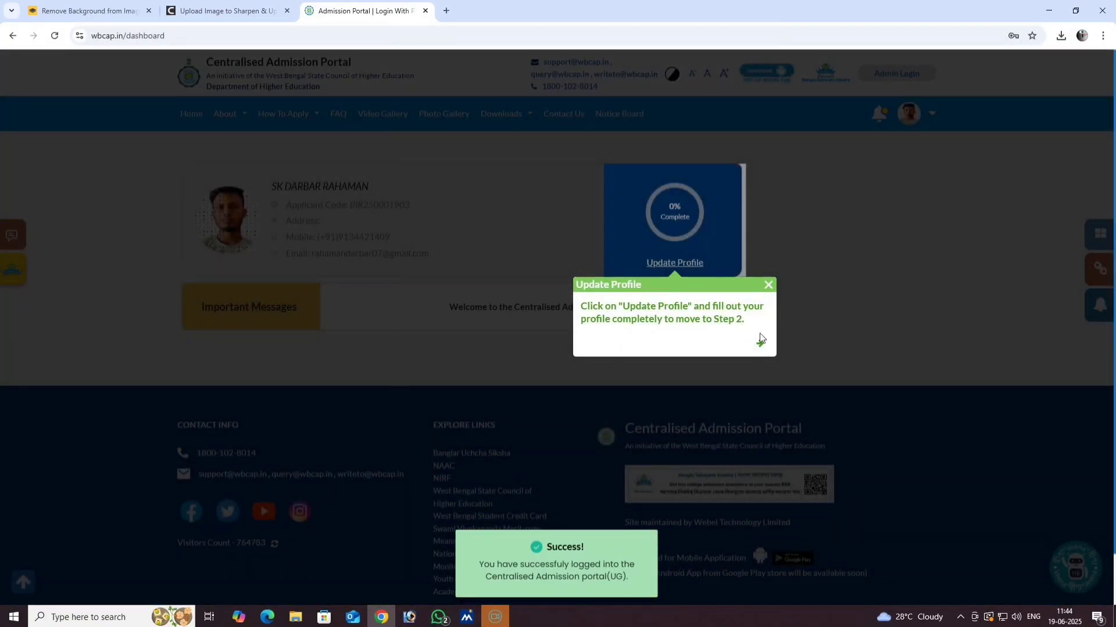
- Dismiss the tour tip, open the profile form, and bring up the Change Profile Image window
click(768, 284)
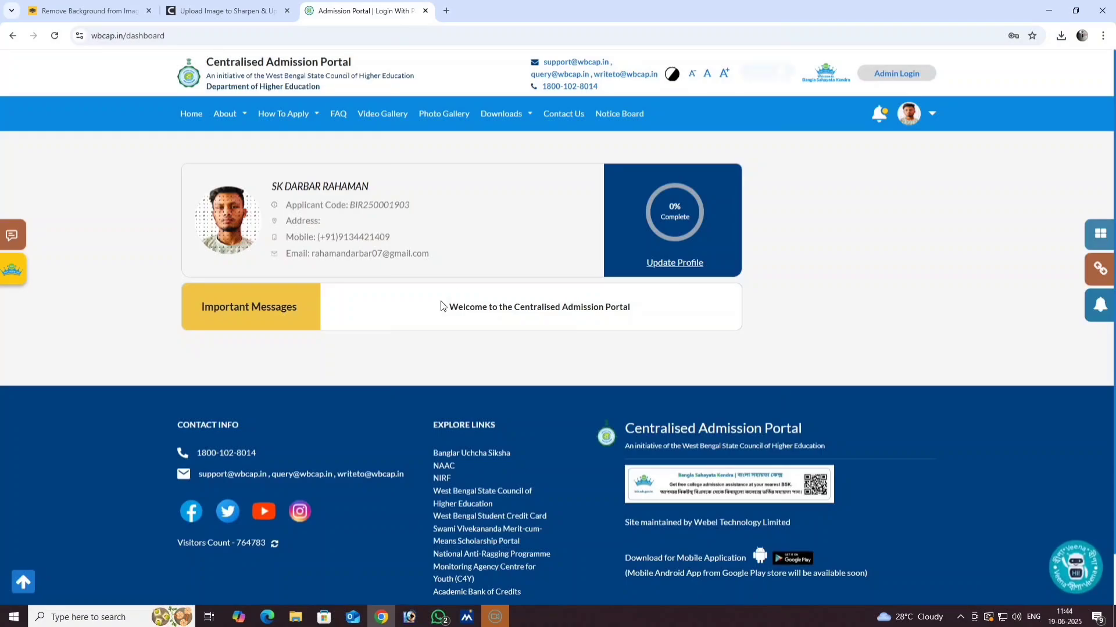
click(675, 263)
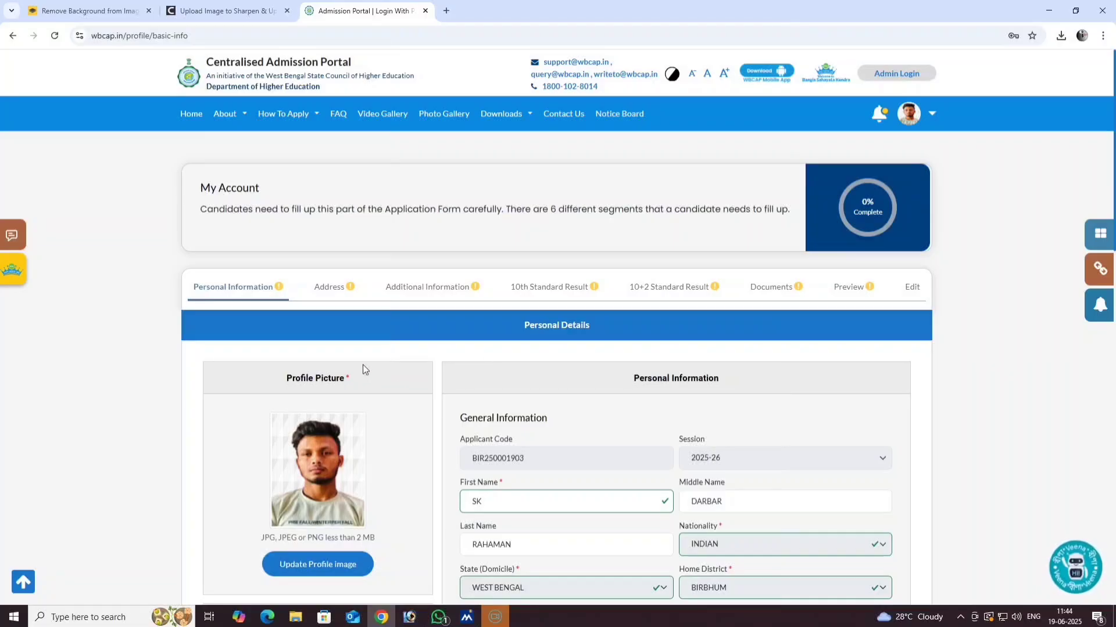
scroll(362, 366, down, 3)
click(314, 390)
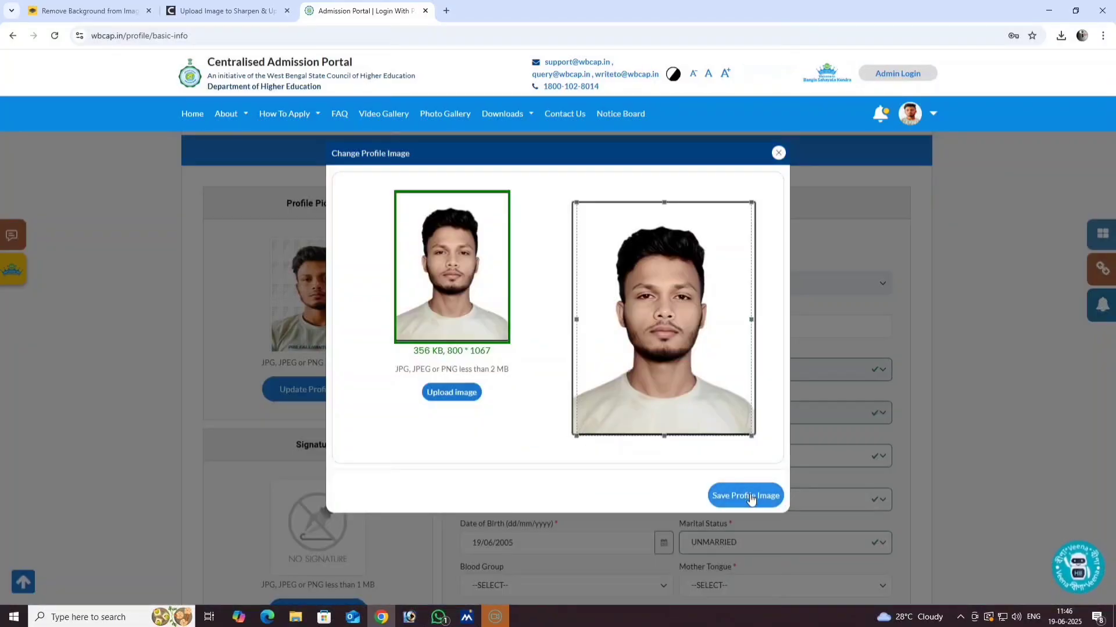
click(779, 152)
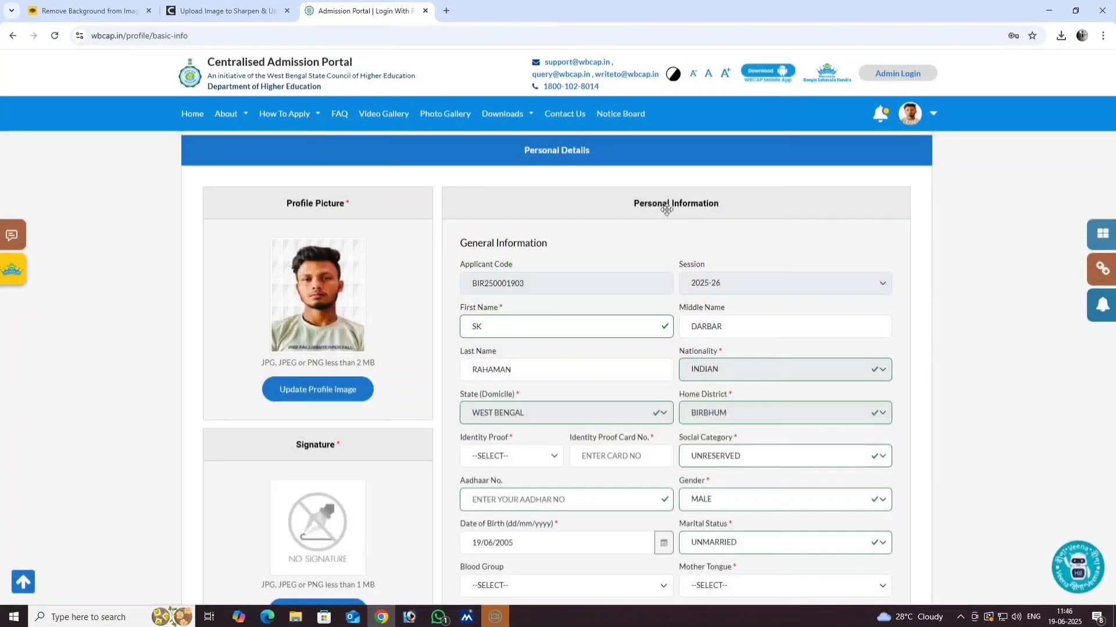
click(315, 392)
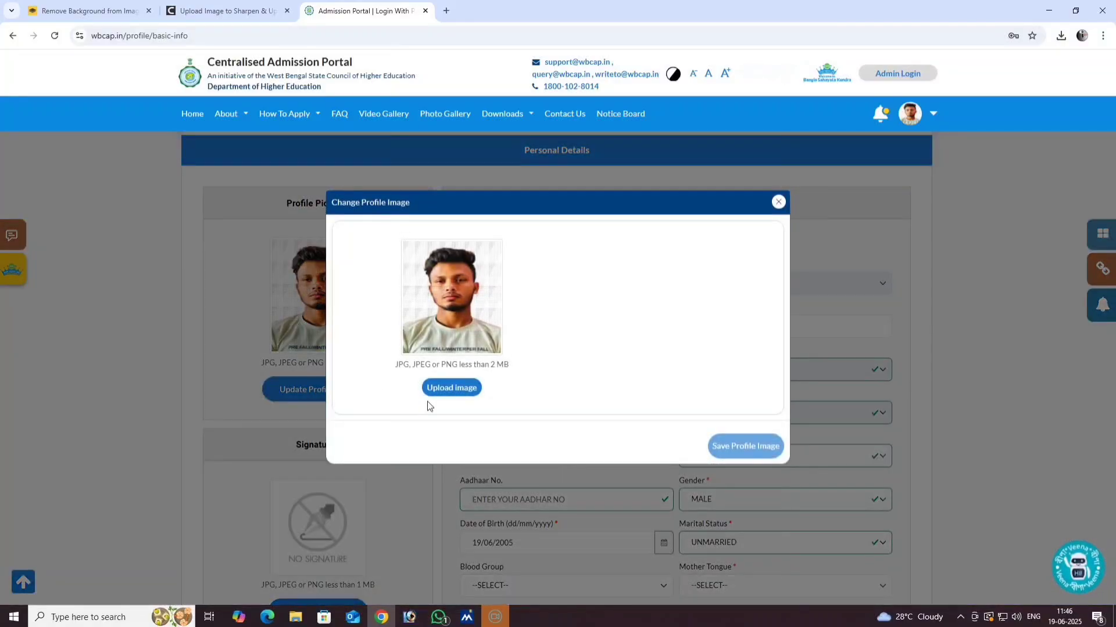
- Load the 'aaa copy' photo, tighten the crop frame, and save it as the profile image
click(454, 388)
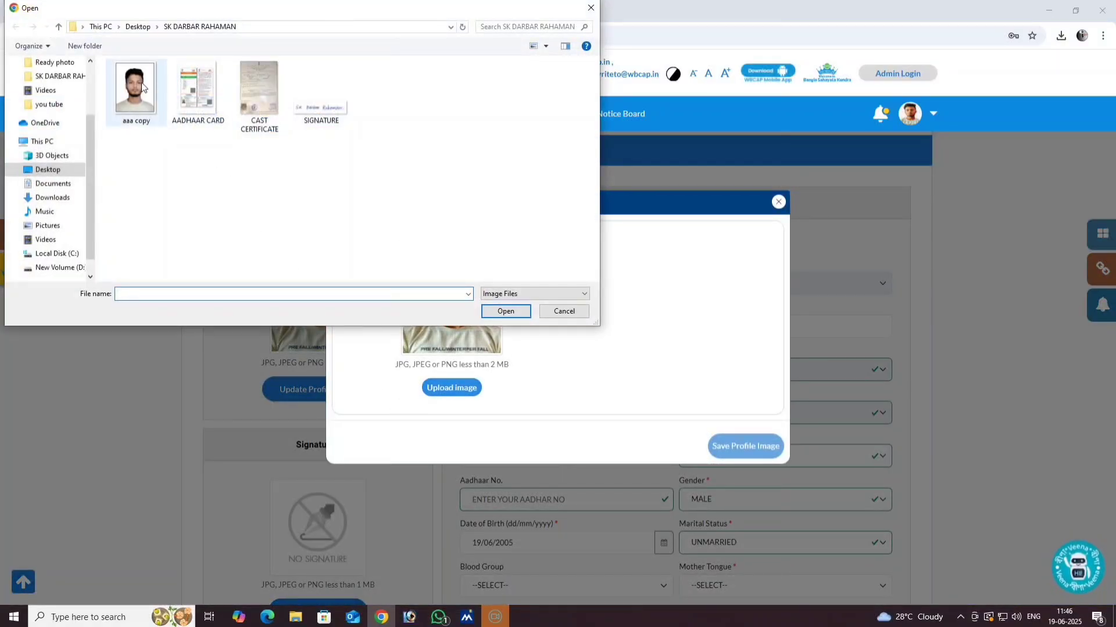
click(141, 87)
click(505, 312)
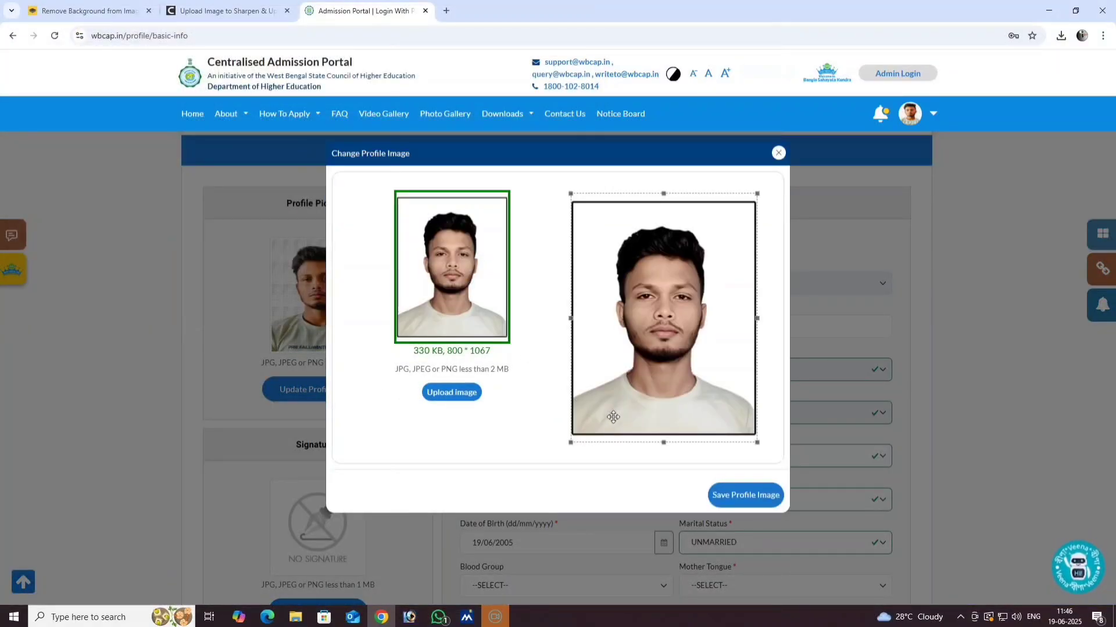
drag(671, 198, 668, 206)
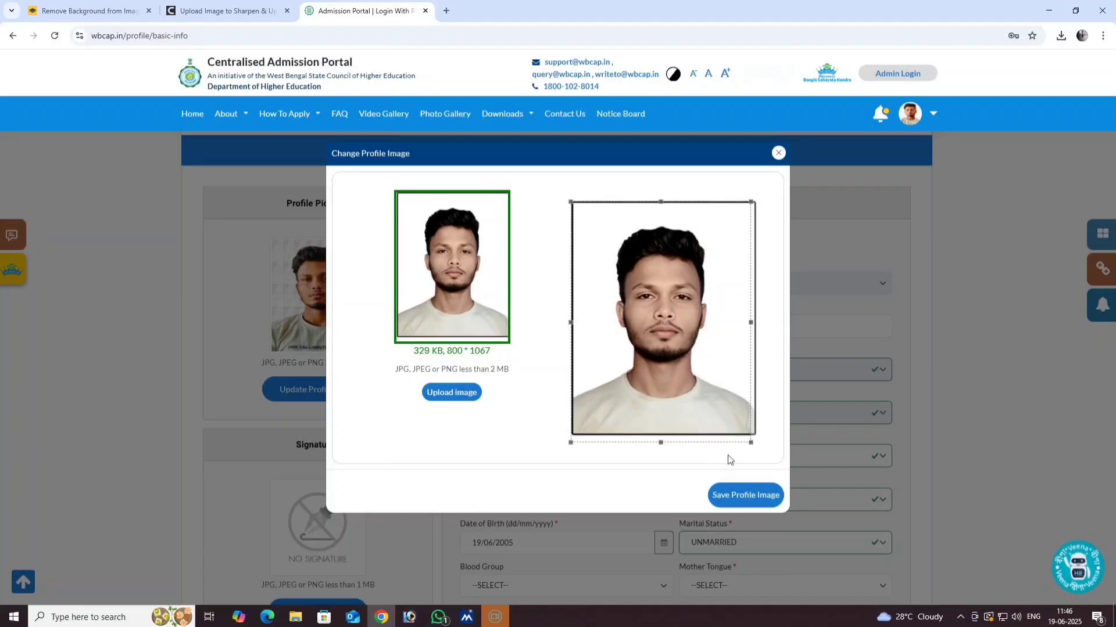
drag(750, 443, 713, 410)
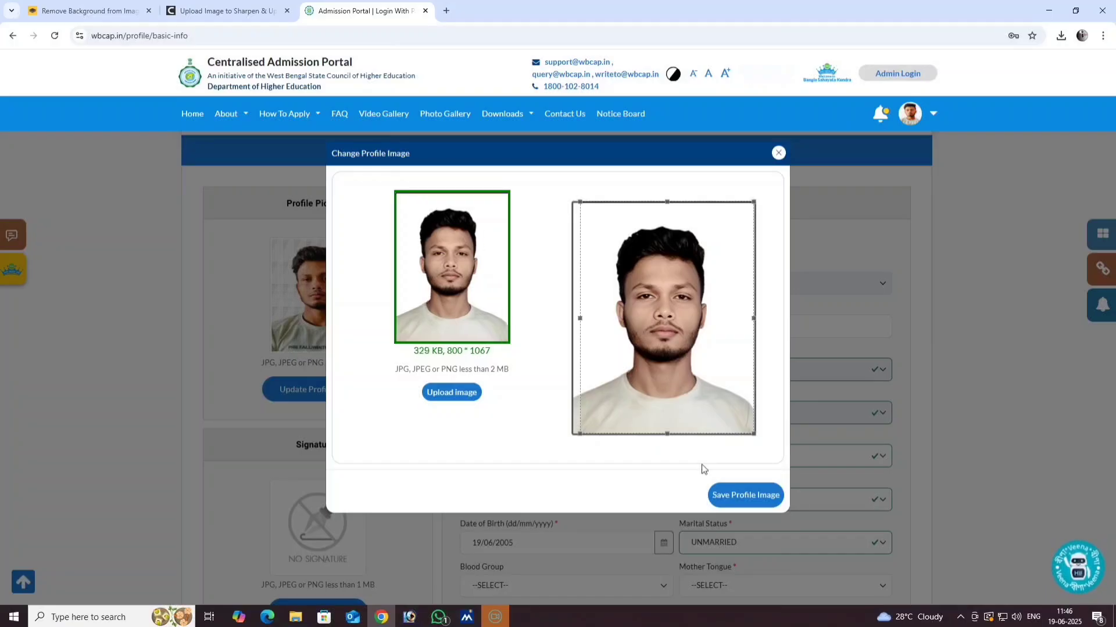
click(717, 495)
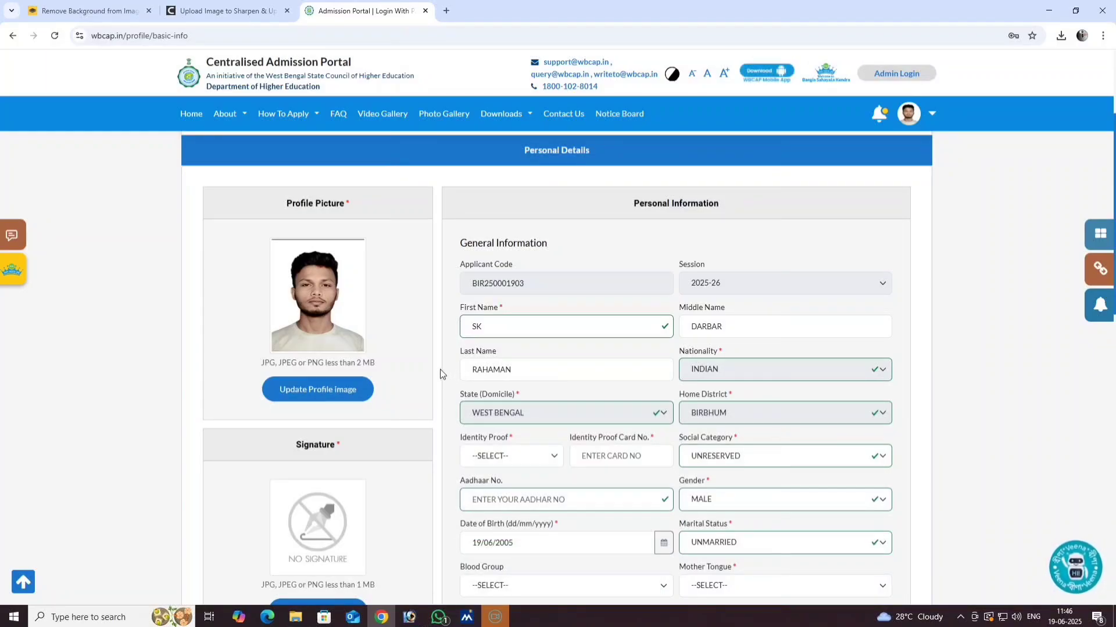
scroll(440, 375, down, 2)
scroll(440, 374, up, 1)
scroll(405, 401, down, 1)
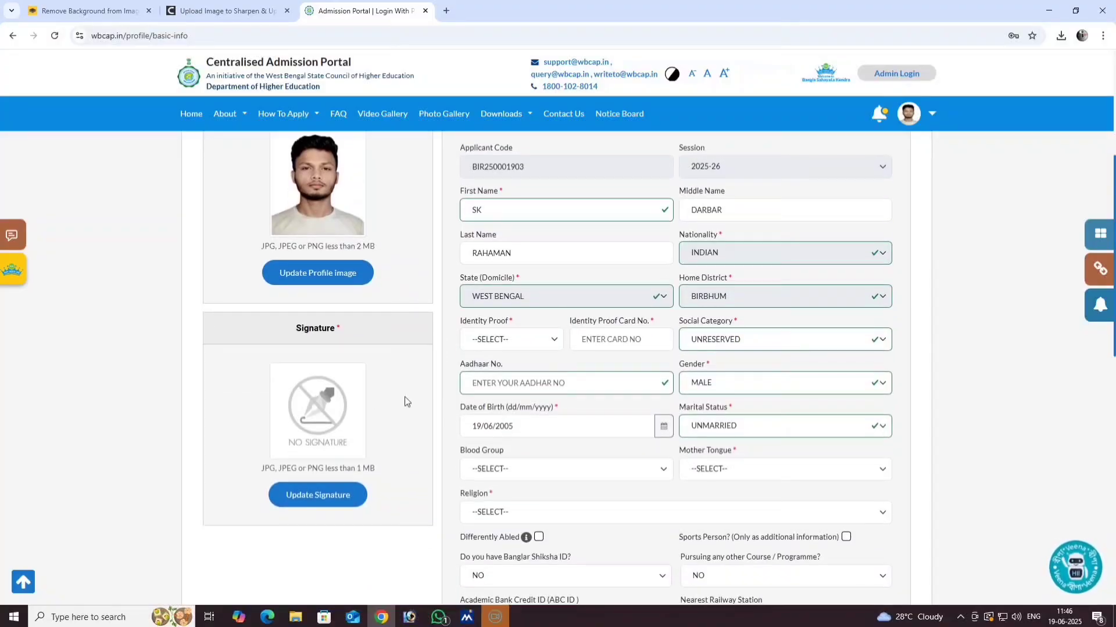
- Upload the SIGNATURE image file through Update Signature and save it as the signature
click(320, 498)
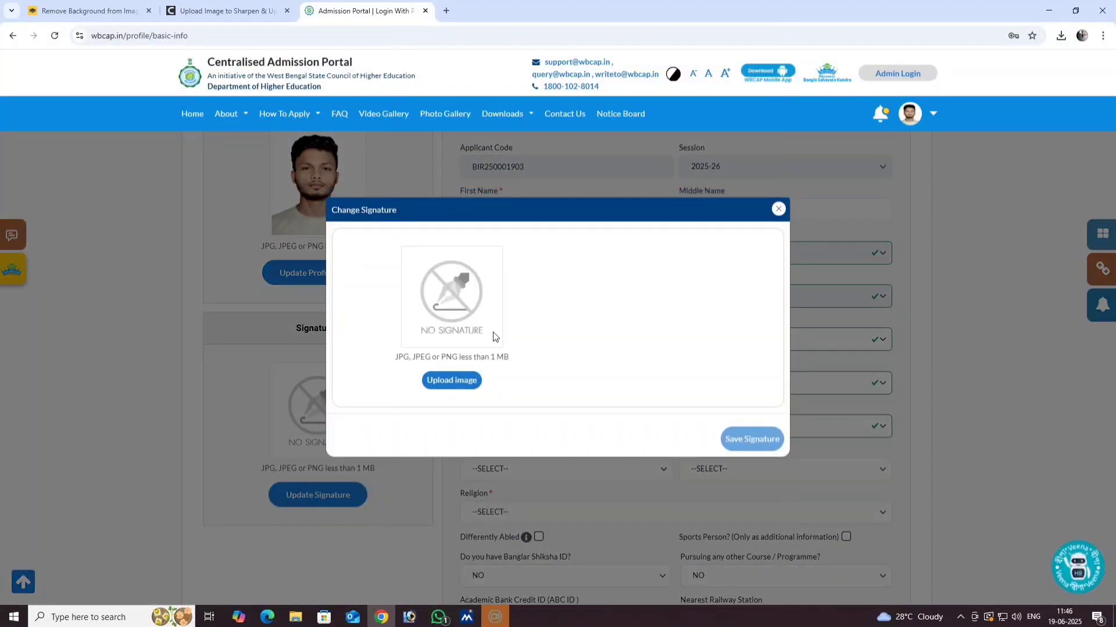
click(453, 380)
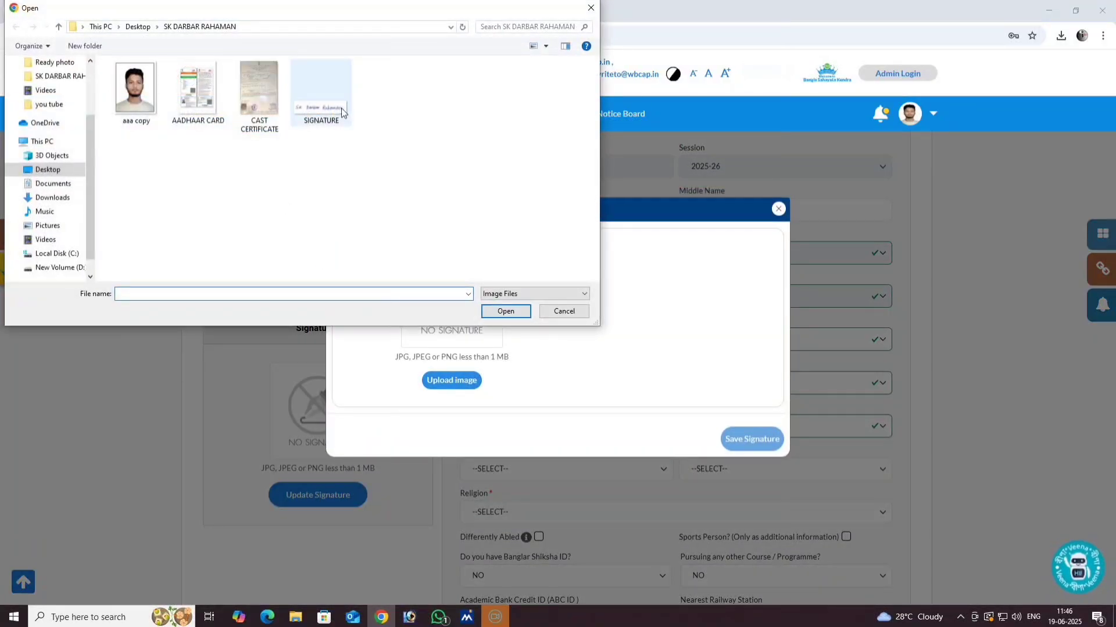
click(342, 112)
click(504, 311)
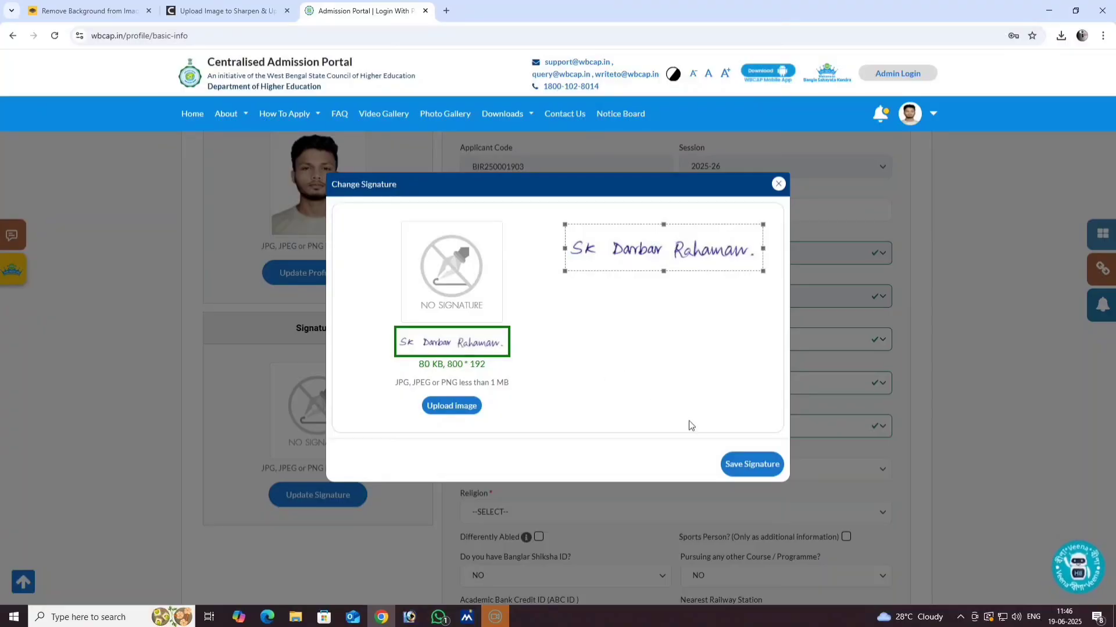
click(753, 466)
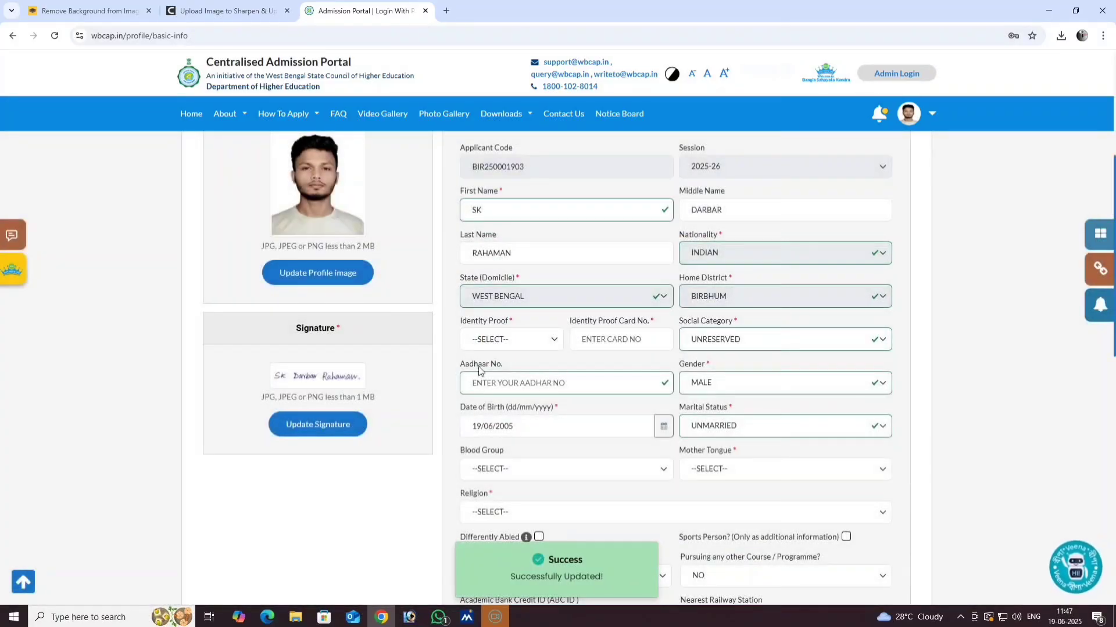
scroll(478, 366, up, 2)
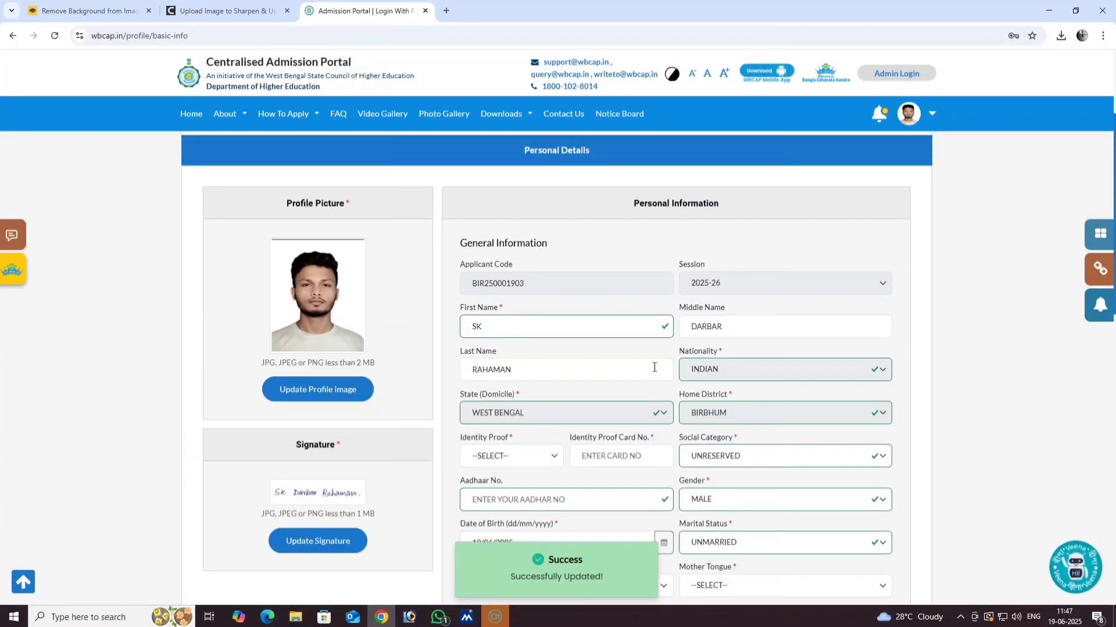
scroll(516, 368, down, 2)
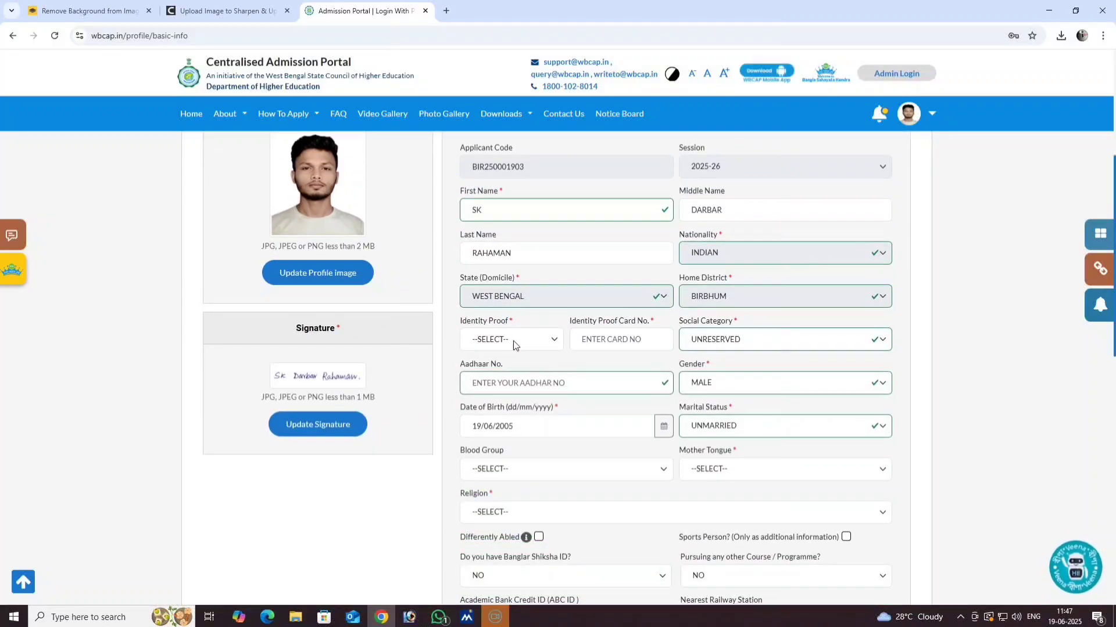
- Choose AADHAAR CARD as identity proof, enter the card number, and set category OBC-A - WB
click(532, 343)
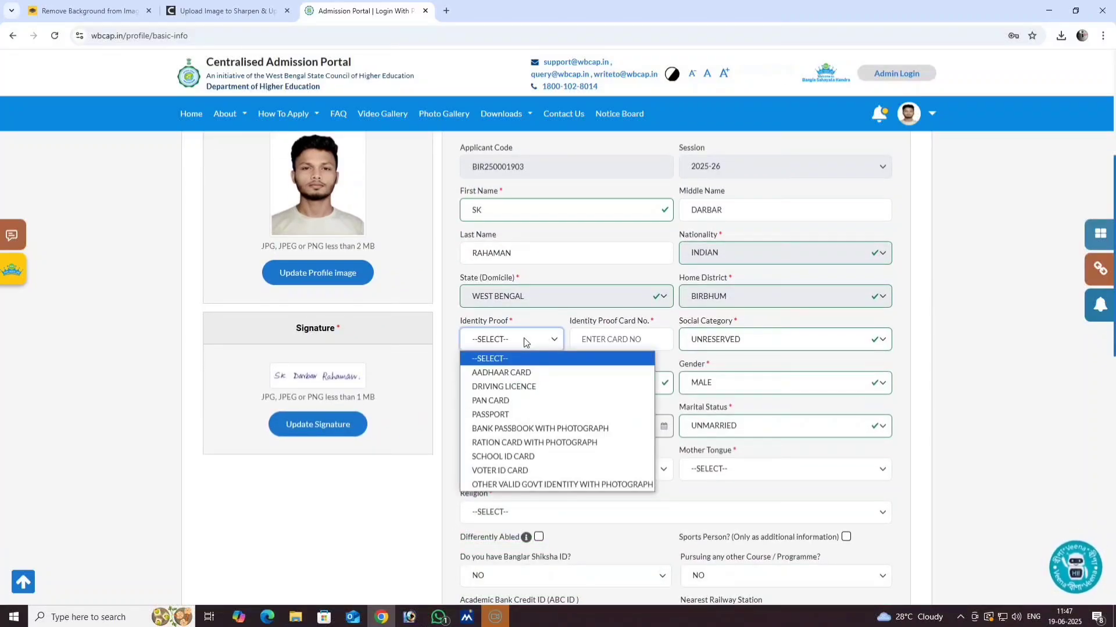
click(520, 374)
click(609, 343)
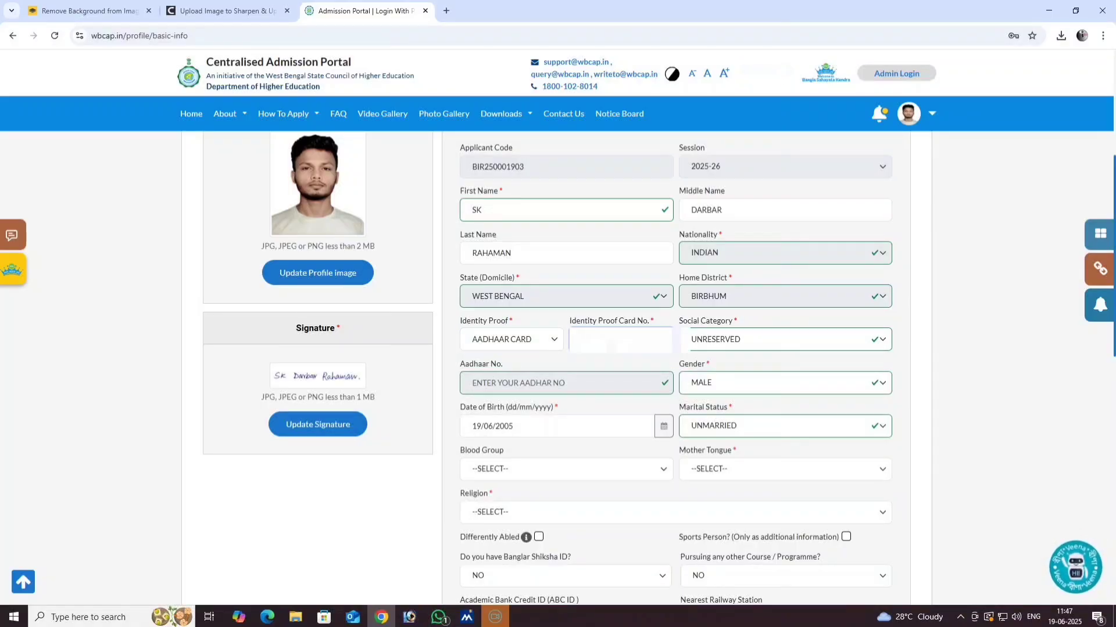
text(****)
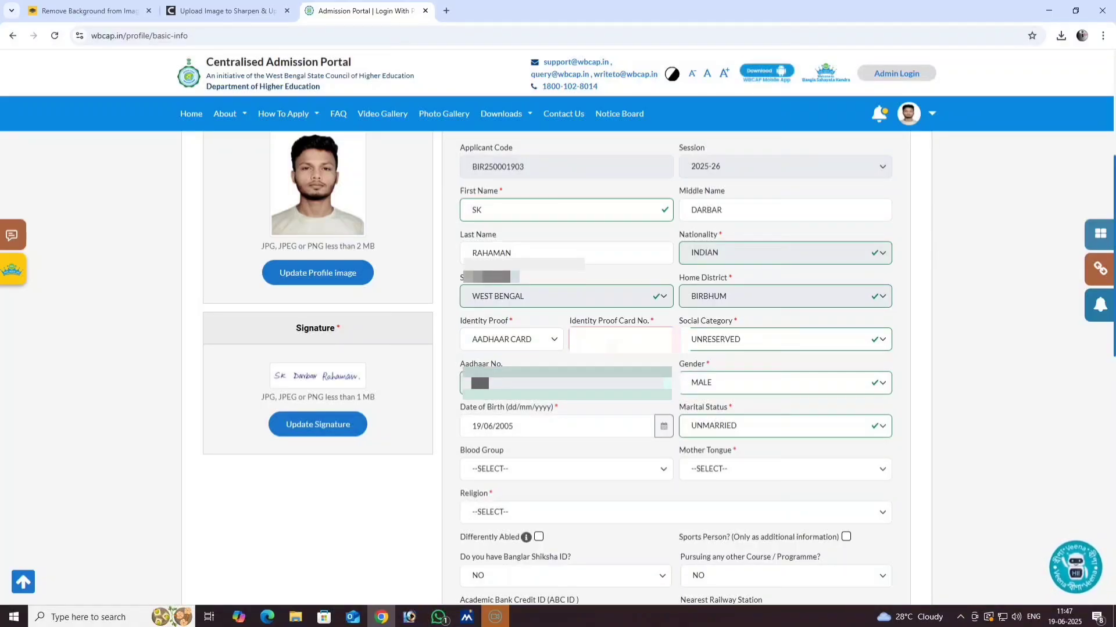
text(**)
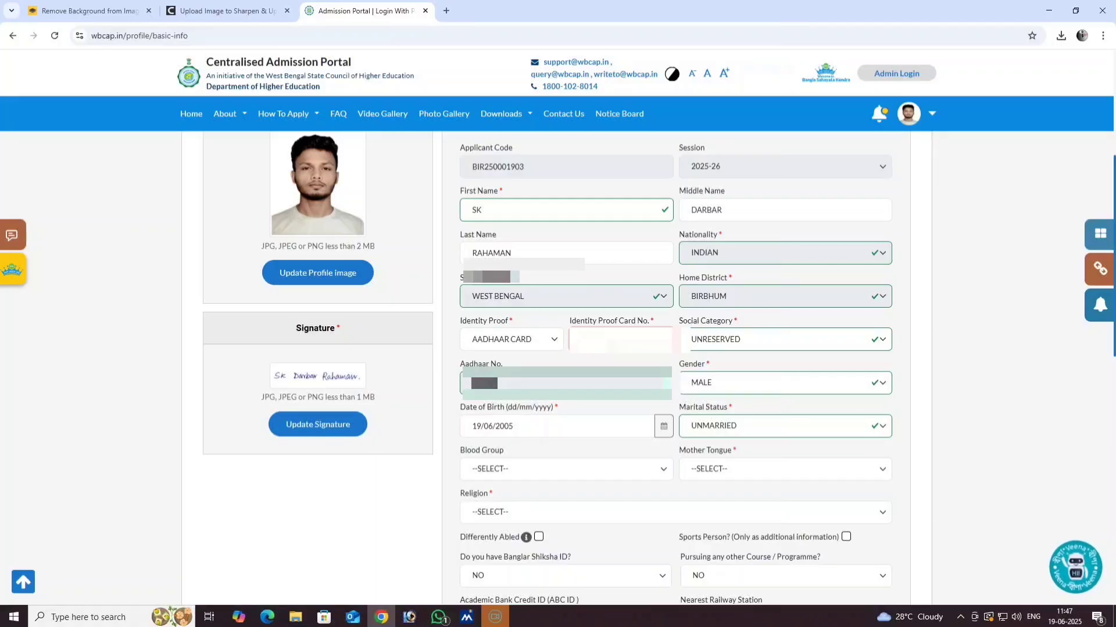
text(**)
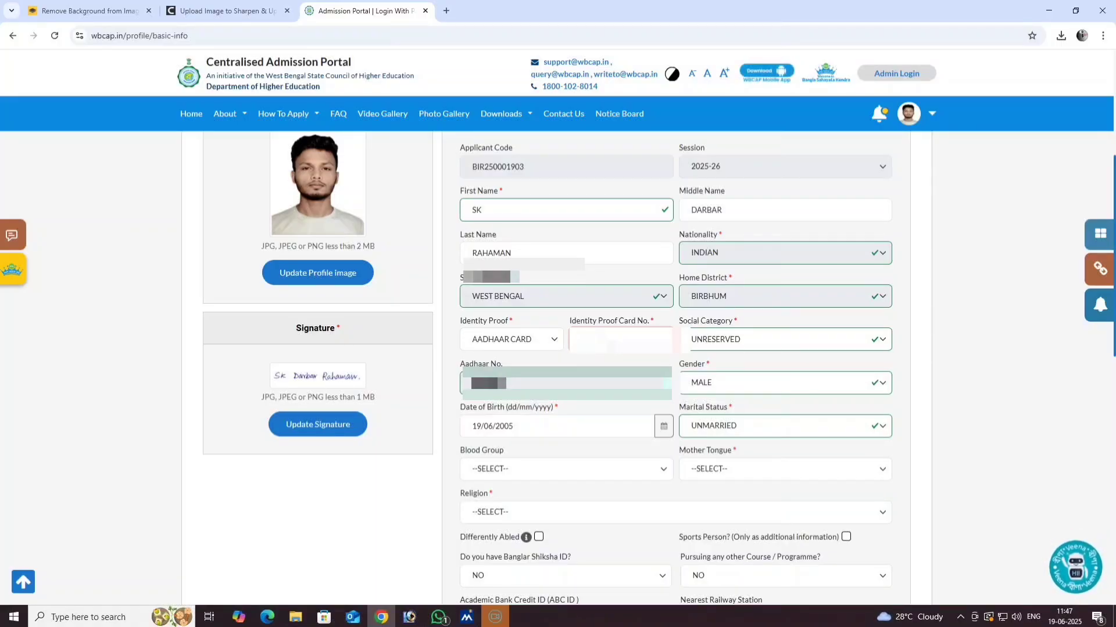
text(****)
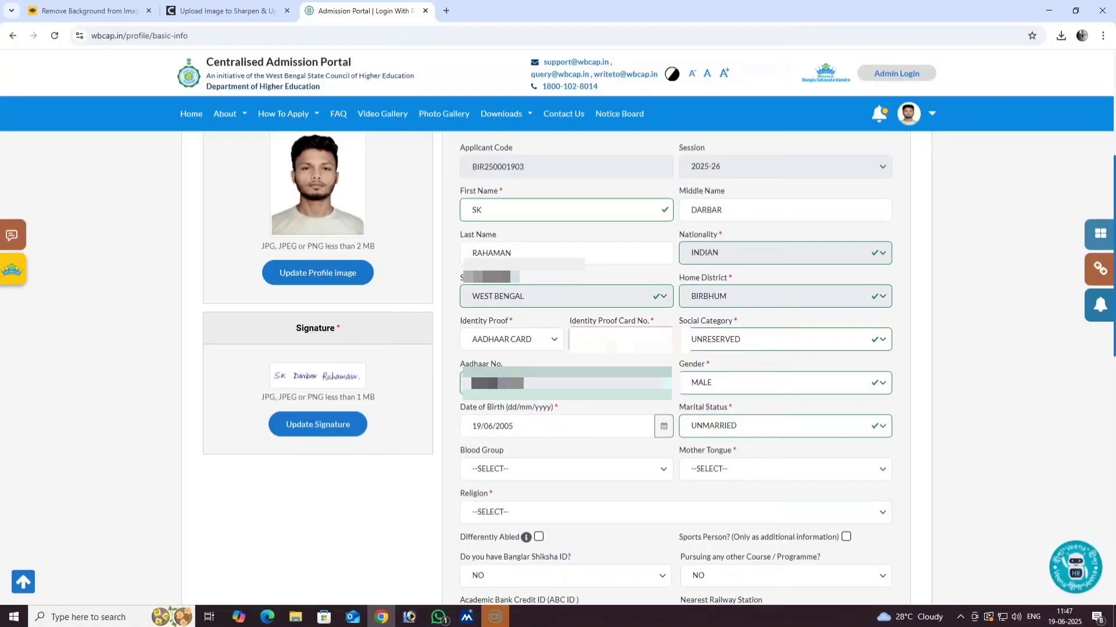
click(756, 336)
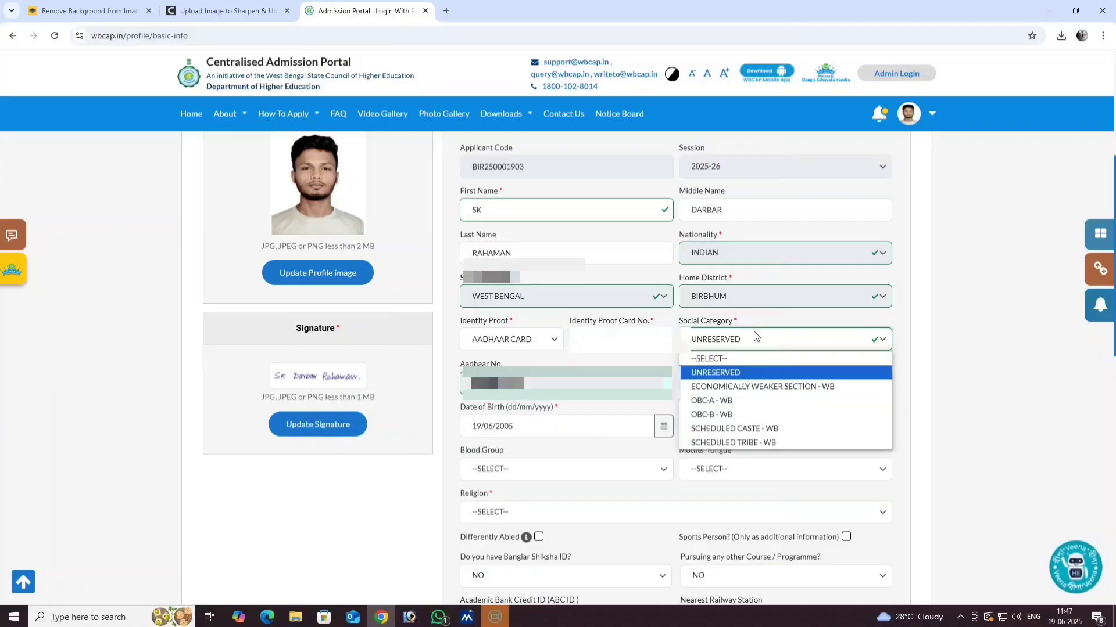
click(744, 401)
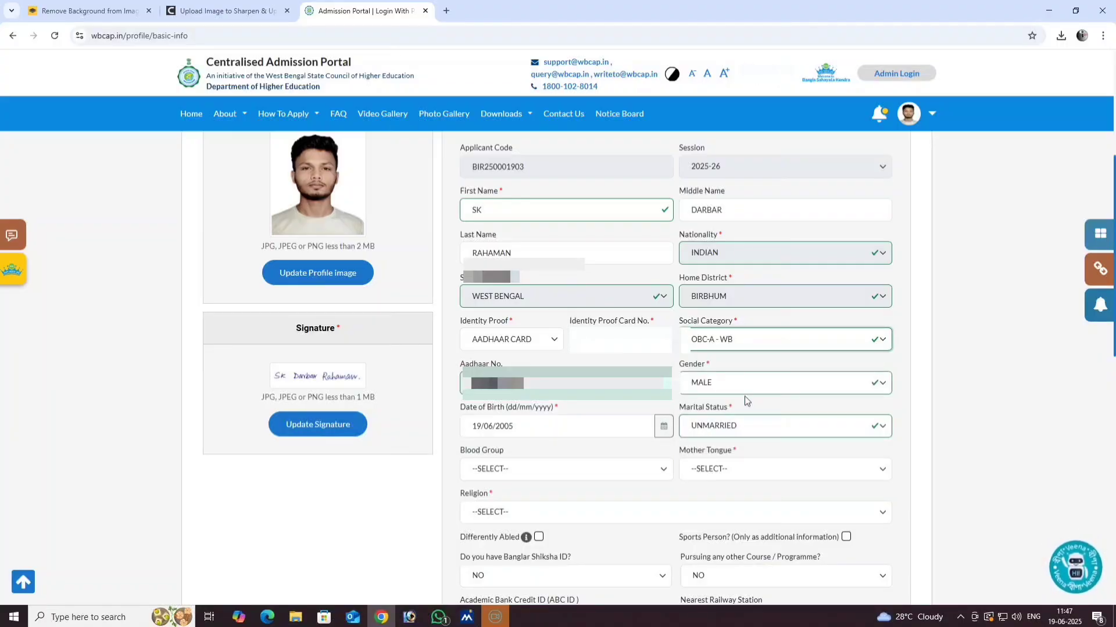
- Set blood group B+, mother tongue BENGALI (BANGLA) and religion ISLAM
scroll(605, 393, down, 1)
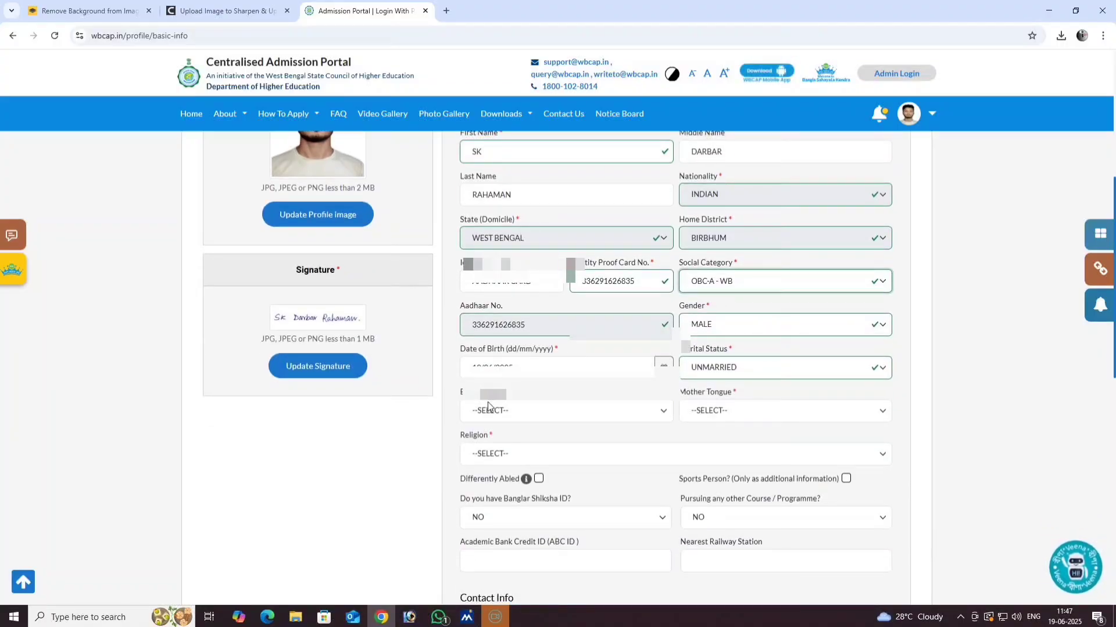
scroll(491, 406, down, 1)
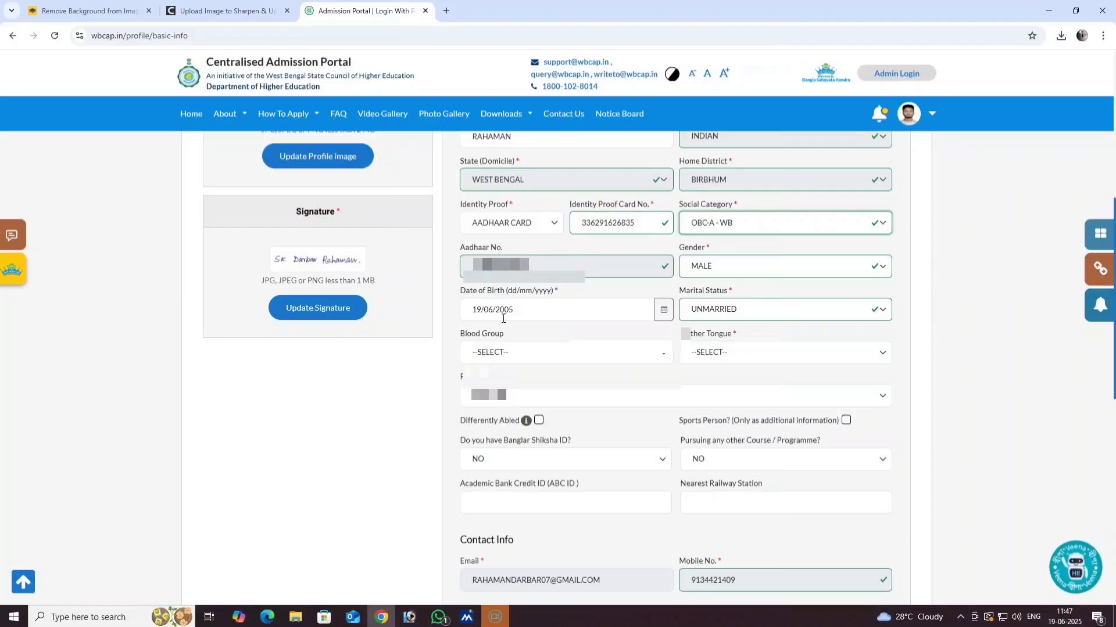
click(518, 356)
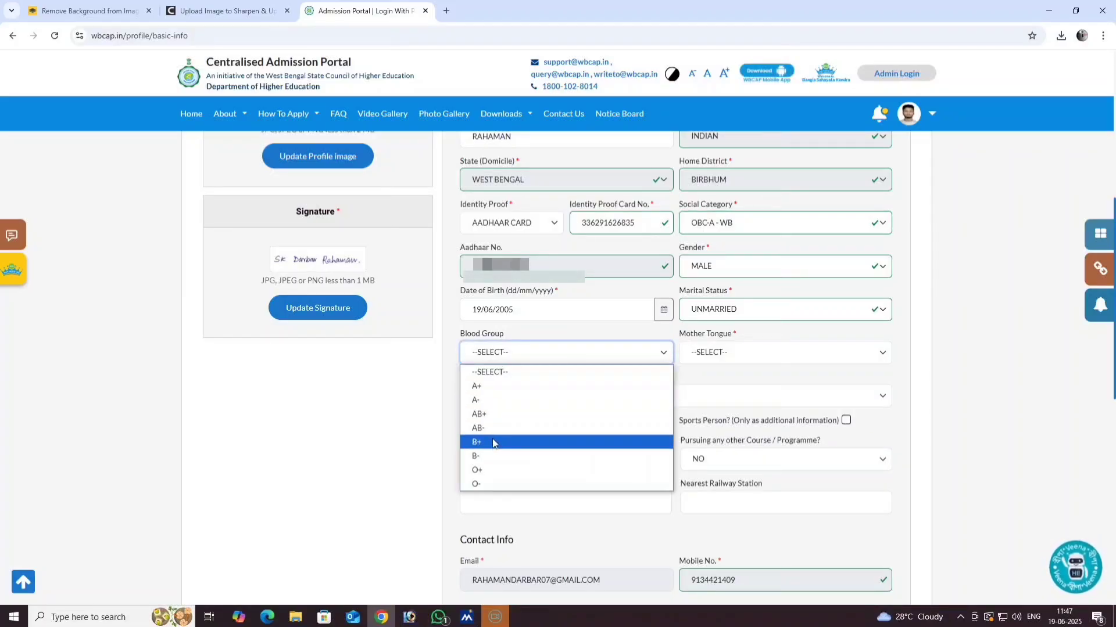
click(495, 440)
click(719, 354)
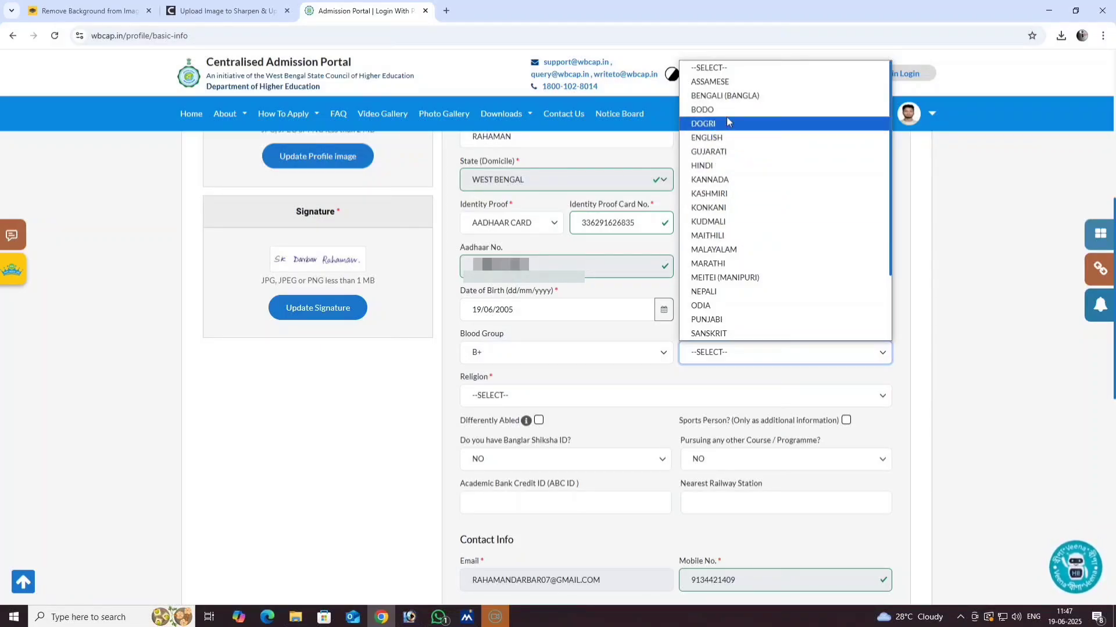
click(726, 95)
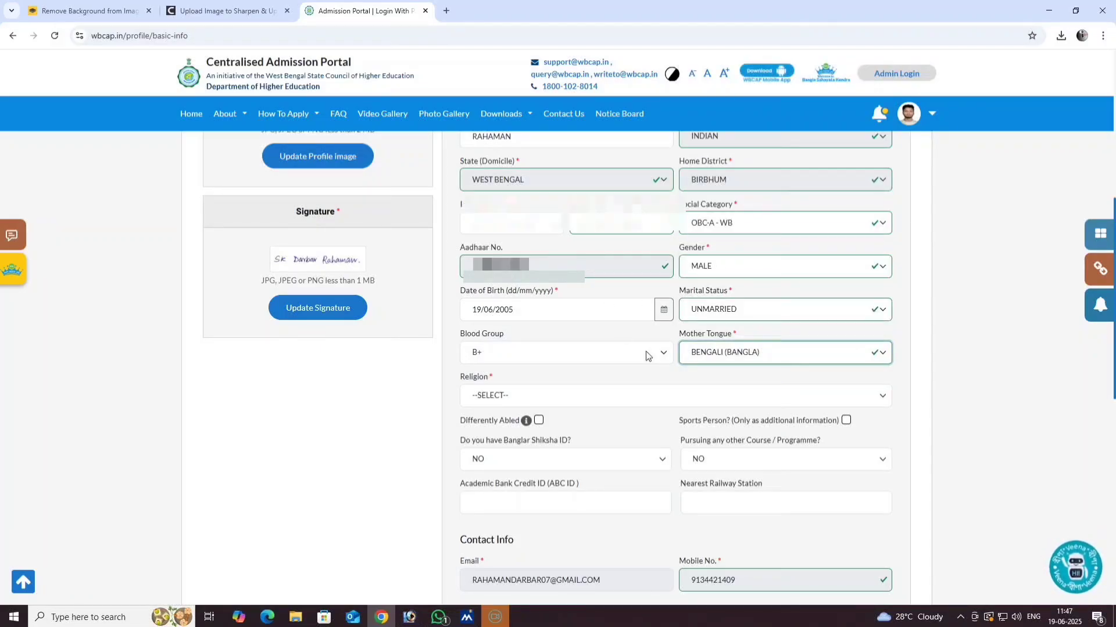
scroll(540, 372, down, 1)
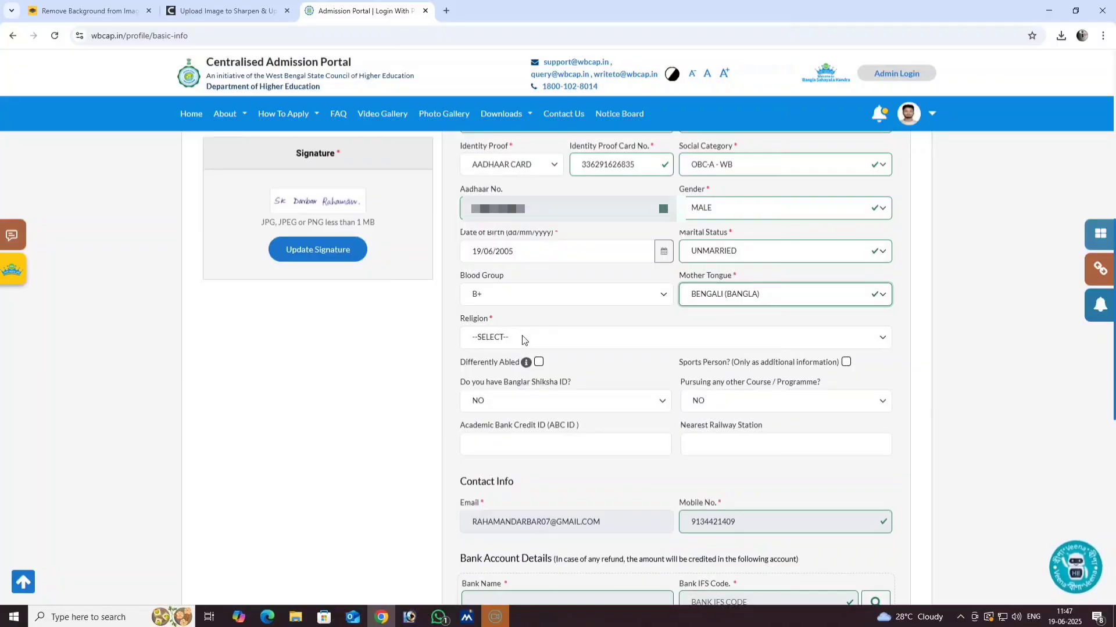
click(523, 340)
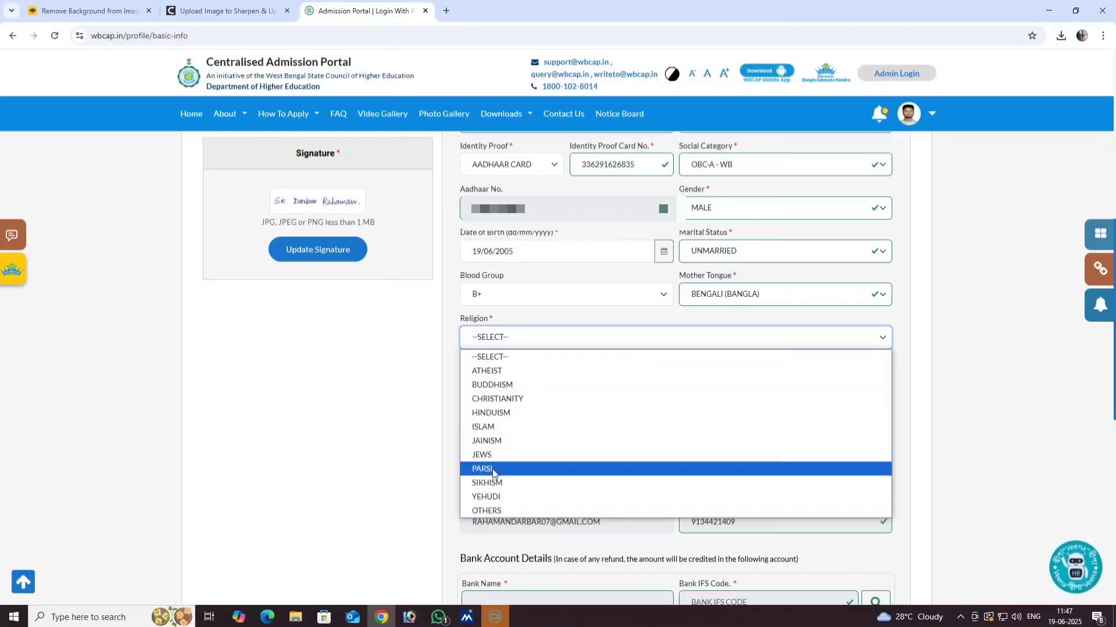
click(497, 427)
scroll(546, 375, down, 3)
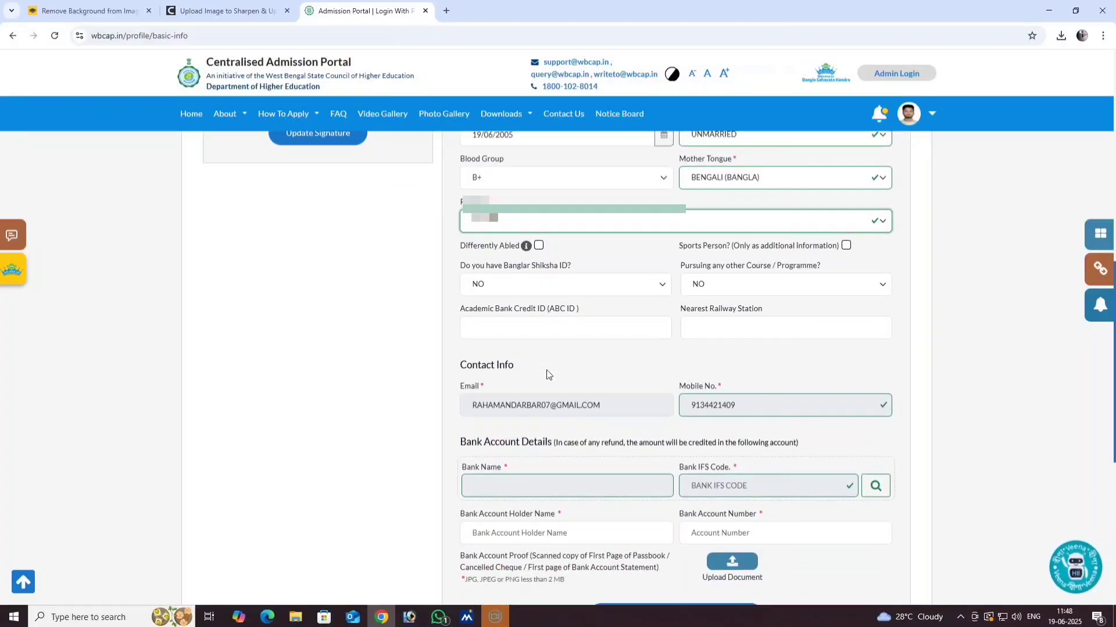
scroll(546, 374, down, 1)
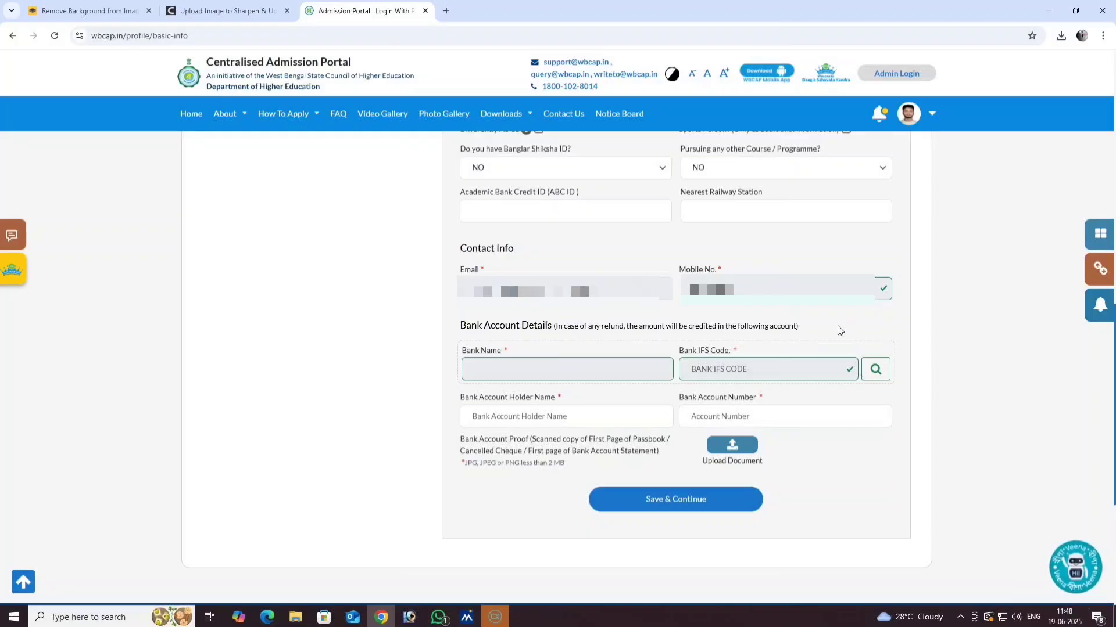
- Open the IFS code lookup and choose STATE BANK OF INDIA as the bank
click(863, 373)
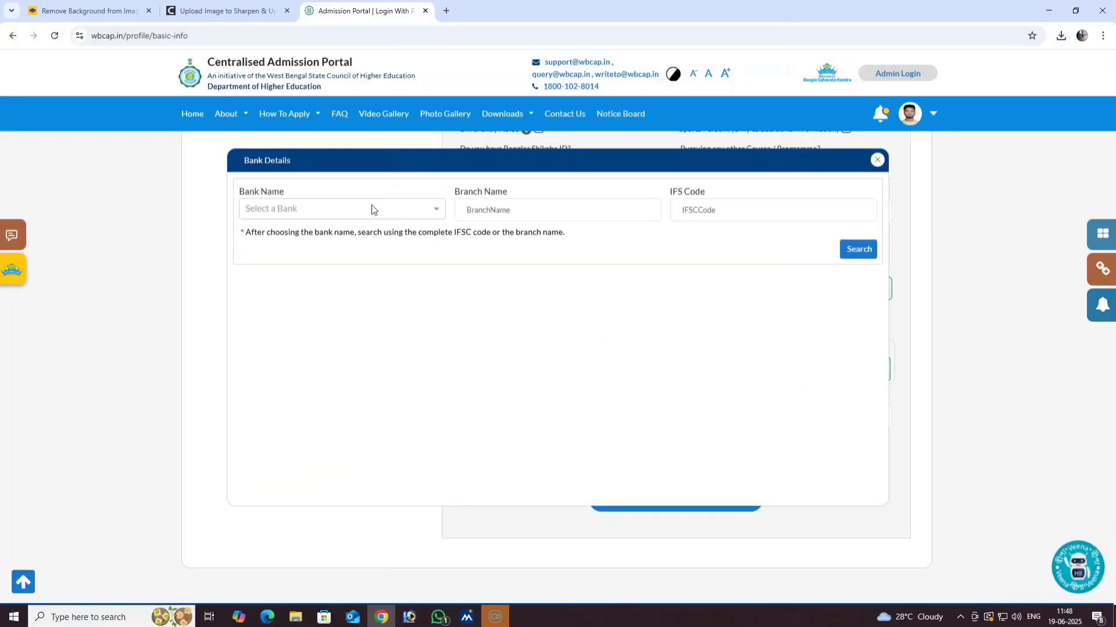
click(372, 209)
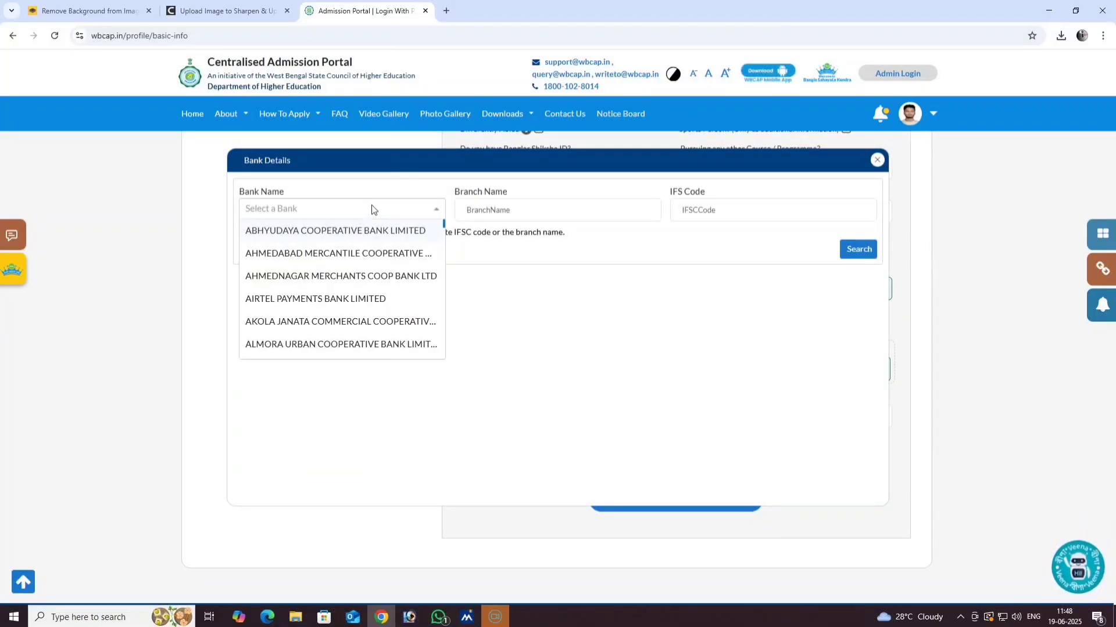
text(sbi)
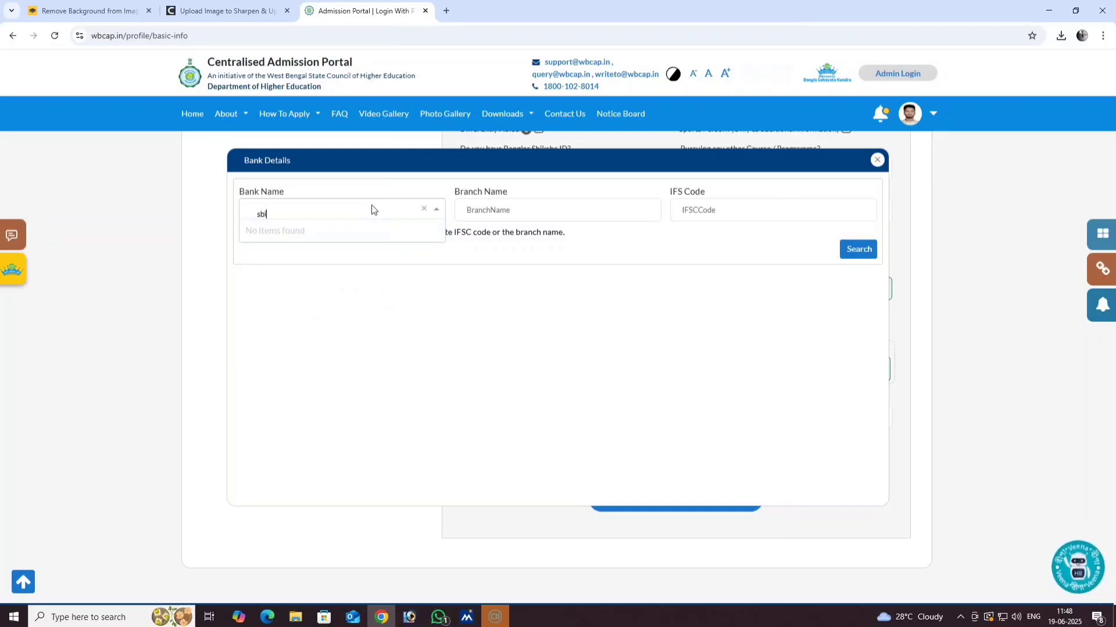
key(BackSpace)
key(BackSpace)
key(BackSpace)
text(s)
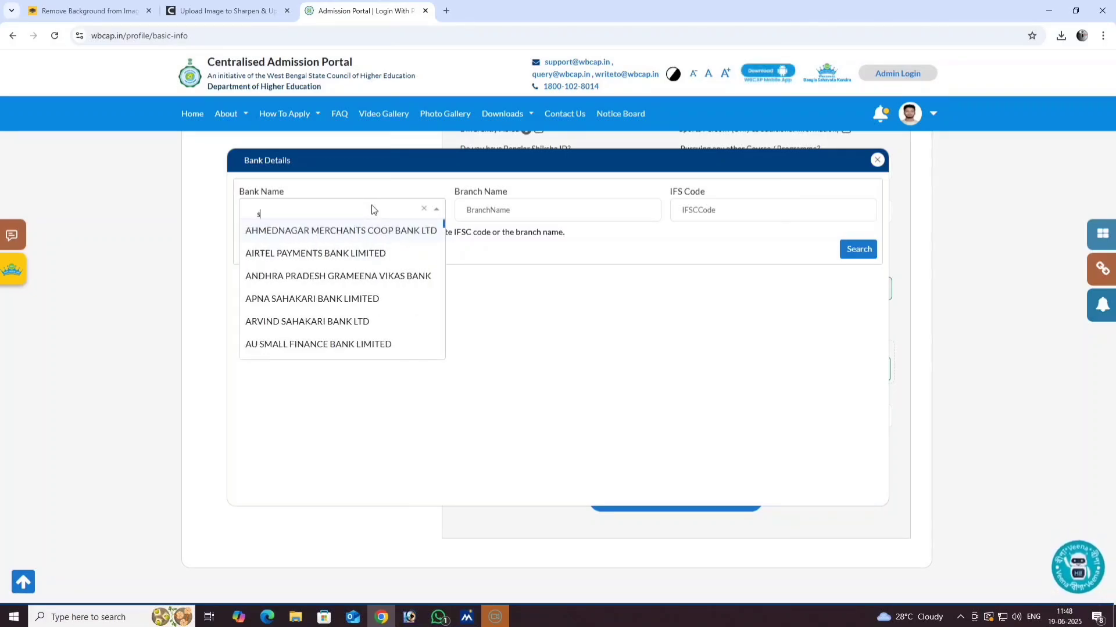
text(ta)
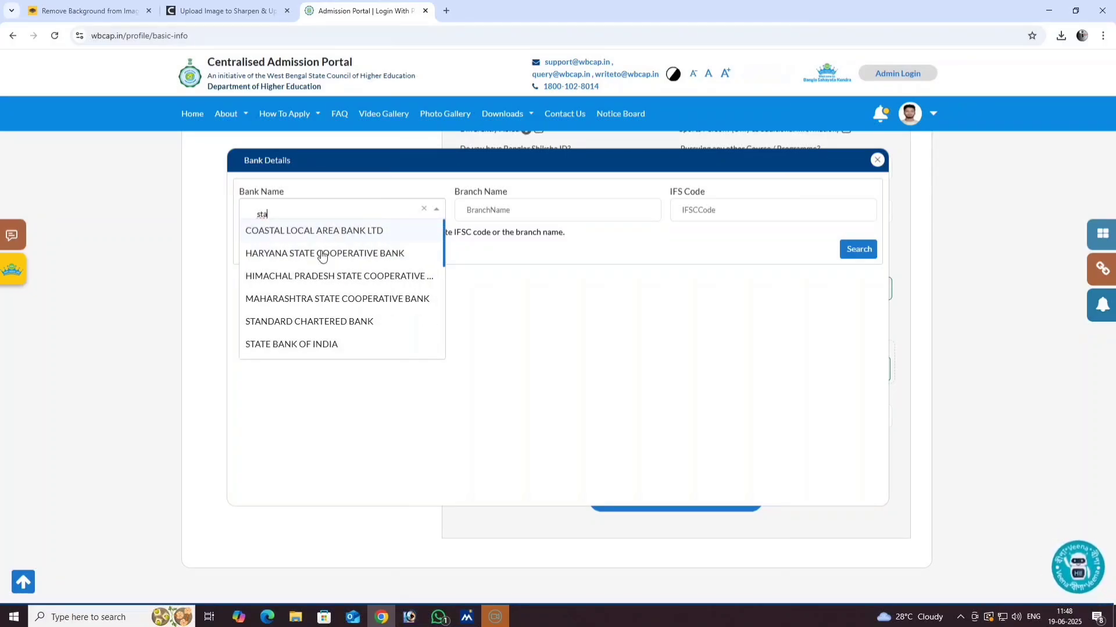
click(301, 345)
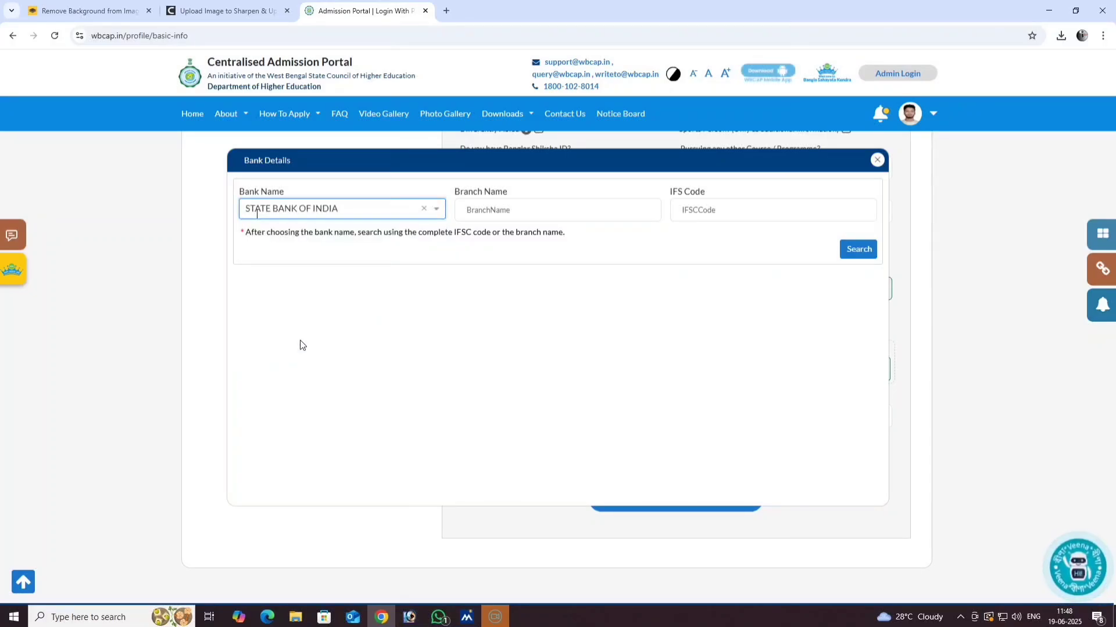
- Search branch 'kaluli more' with IFSC 'SBIN00000' and select the Kaijuli More branch result
click(510, 219)
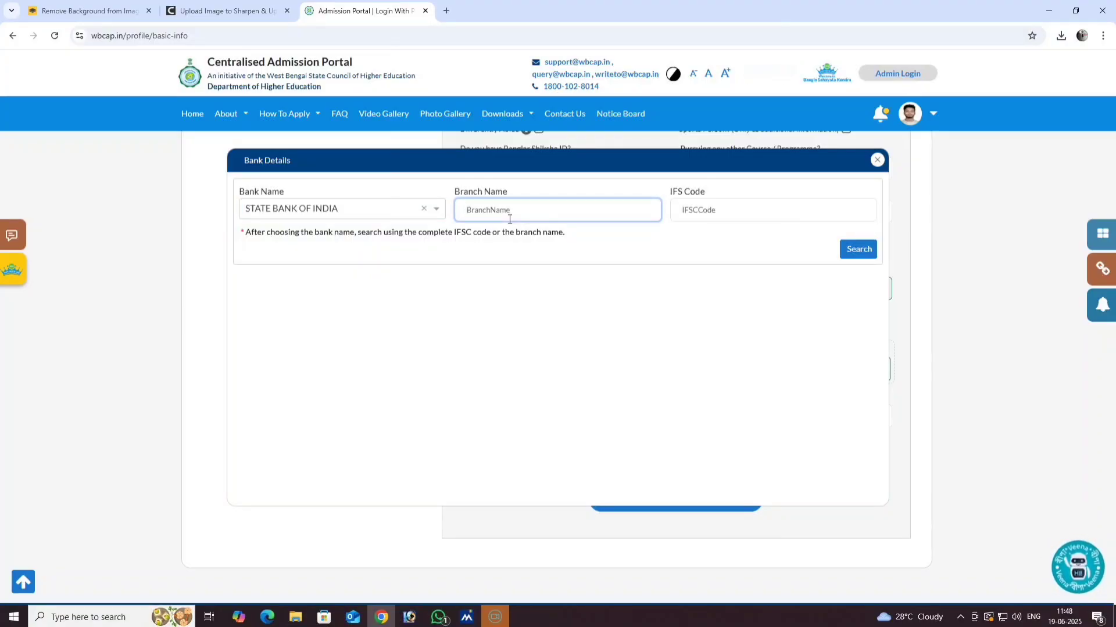
text(kal)
text(uli more)
click(718, 210)
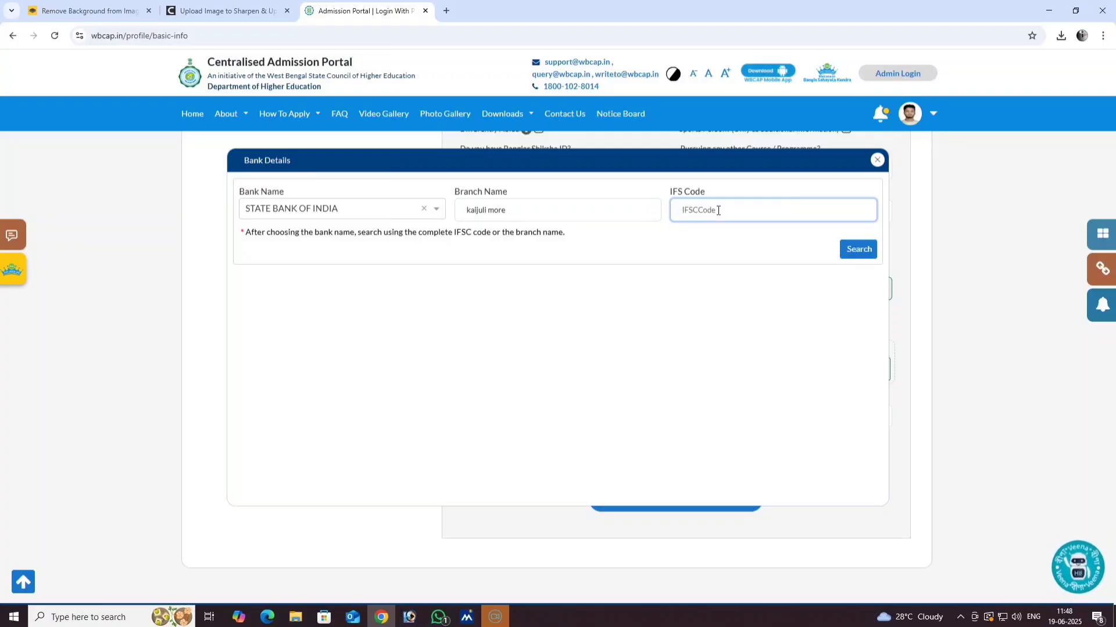
text(SB)
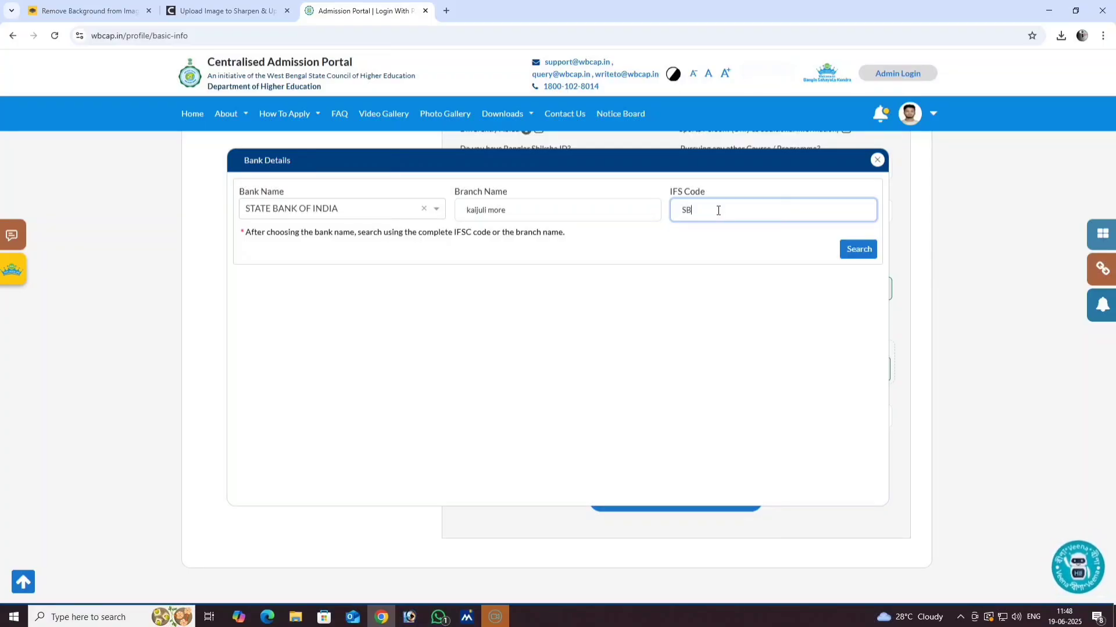
text(IN000)
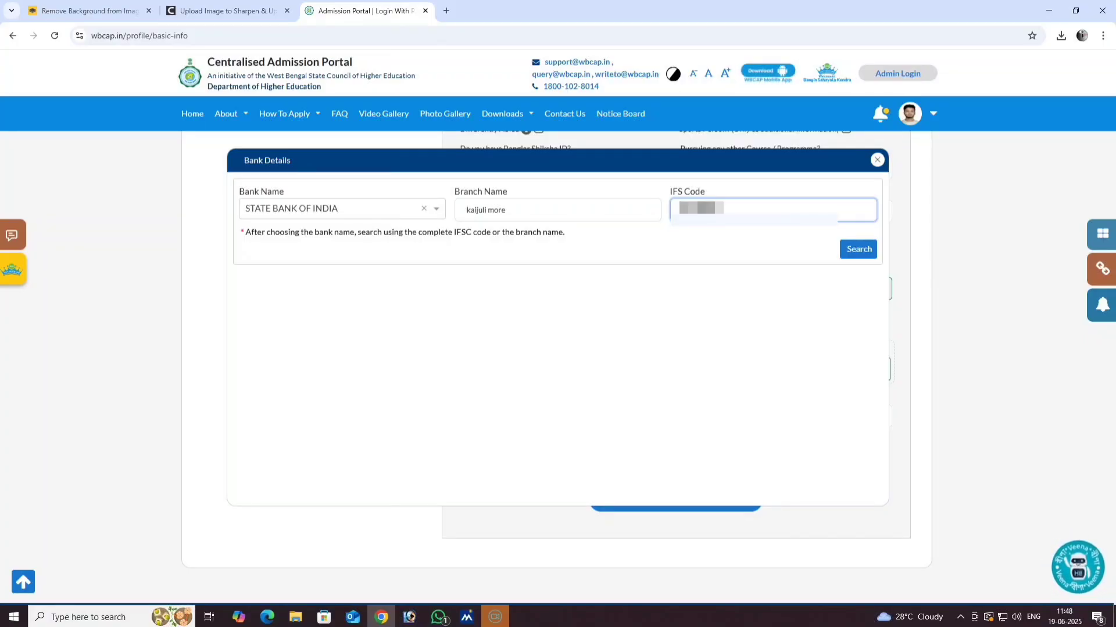
text(00)
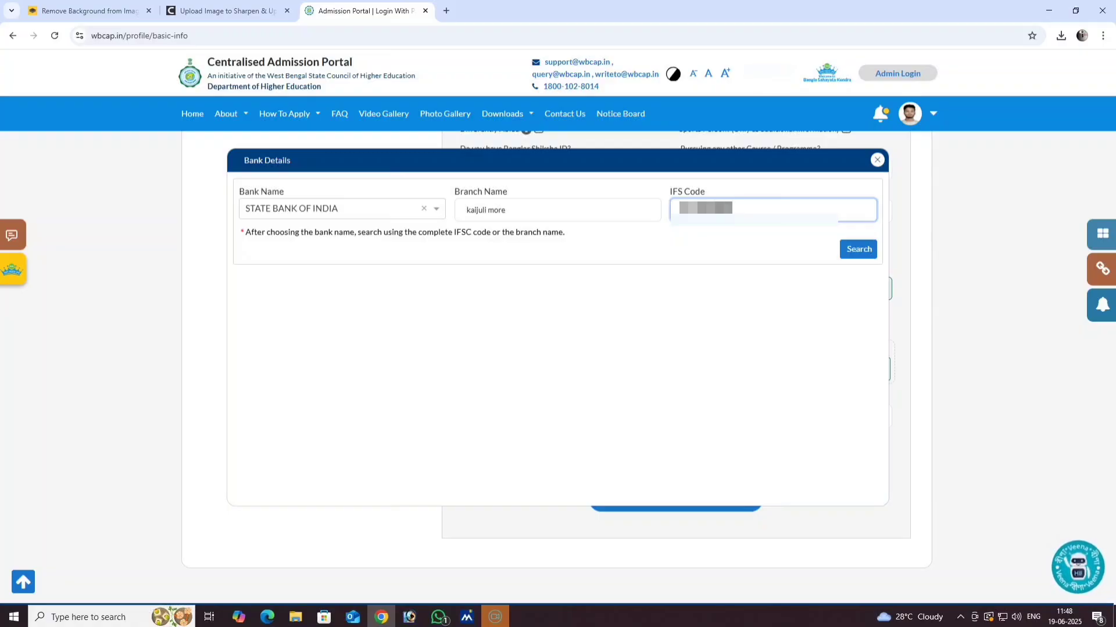
click(869, 257)
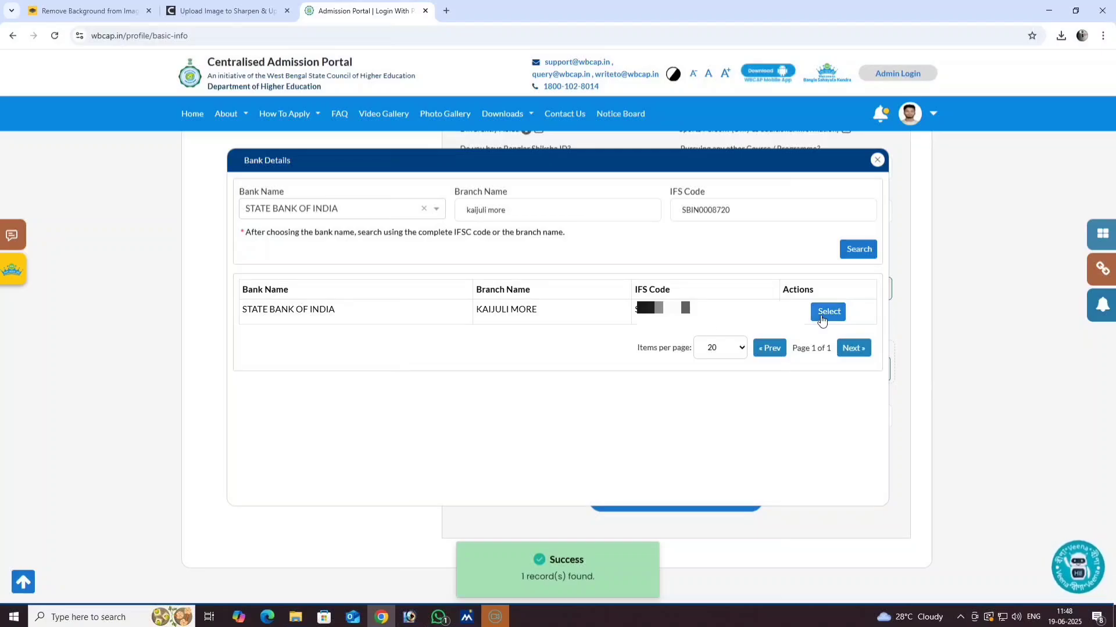
click(826, 315)
- Type the account holder's name and the bank account number into the refund bank fields
scroll(475, 353, down, 2)
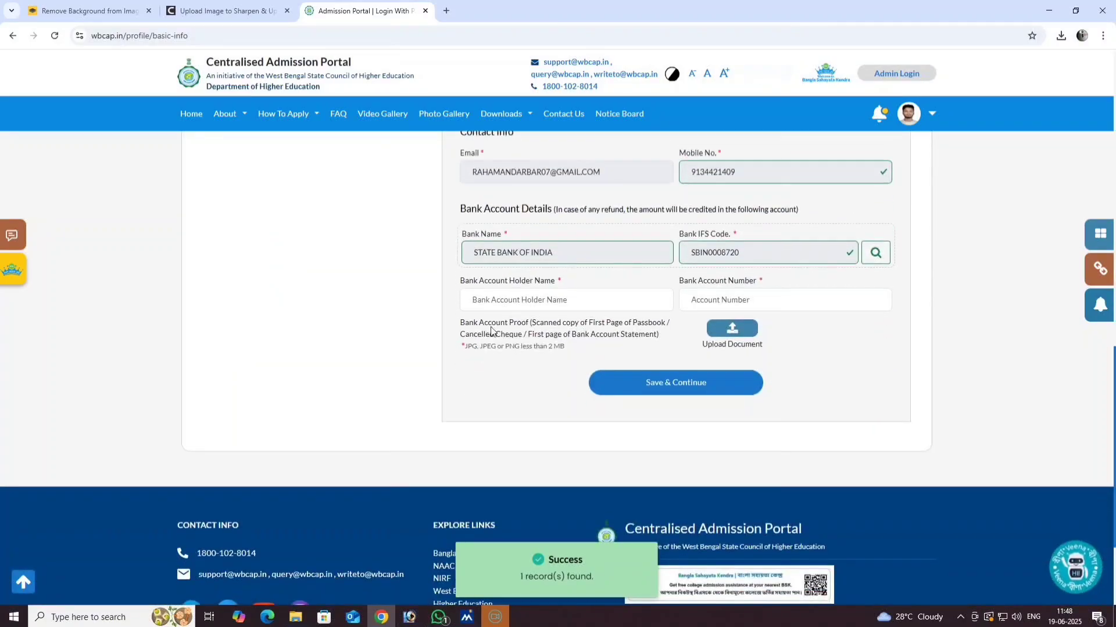
click(531, 306)
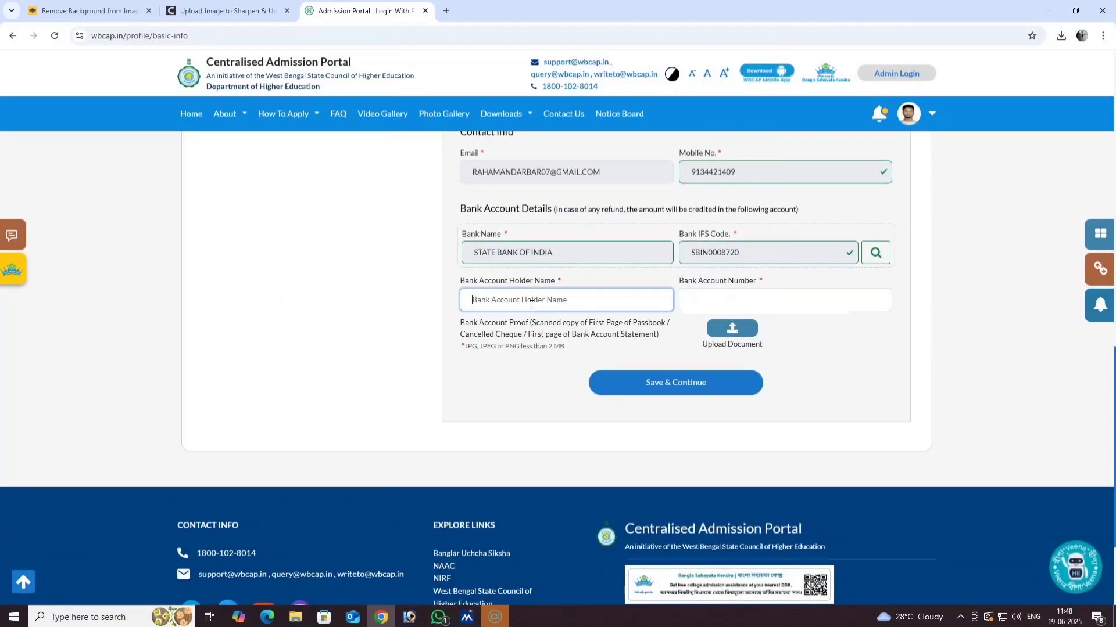
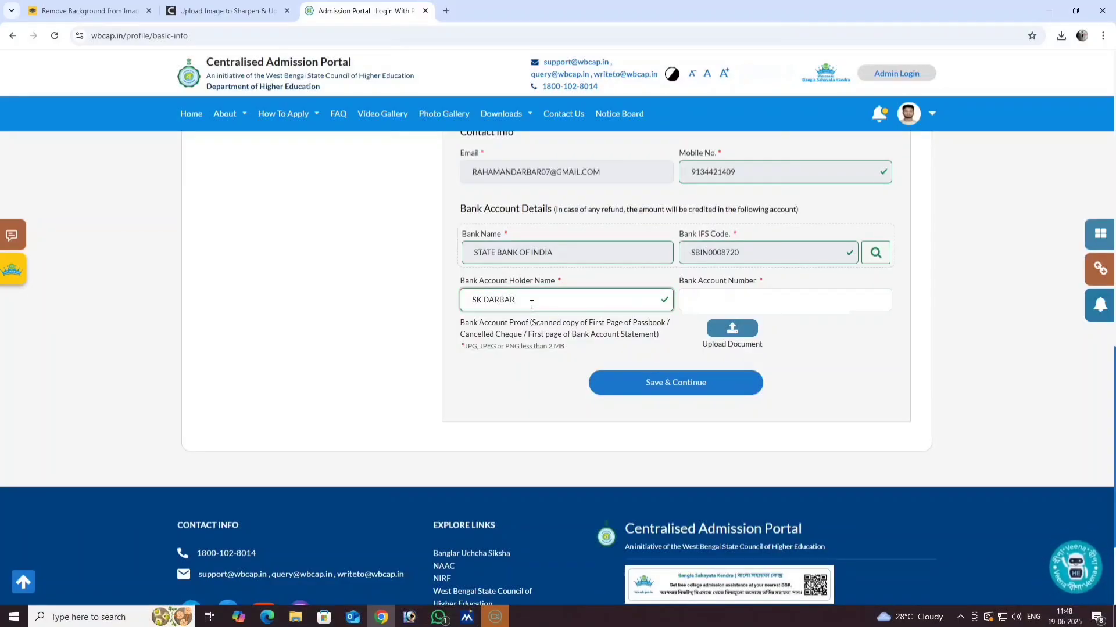
click(731, 296)
text(3)
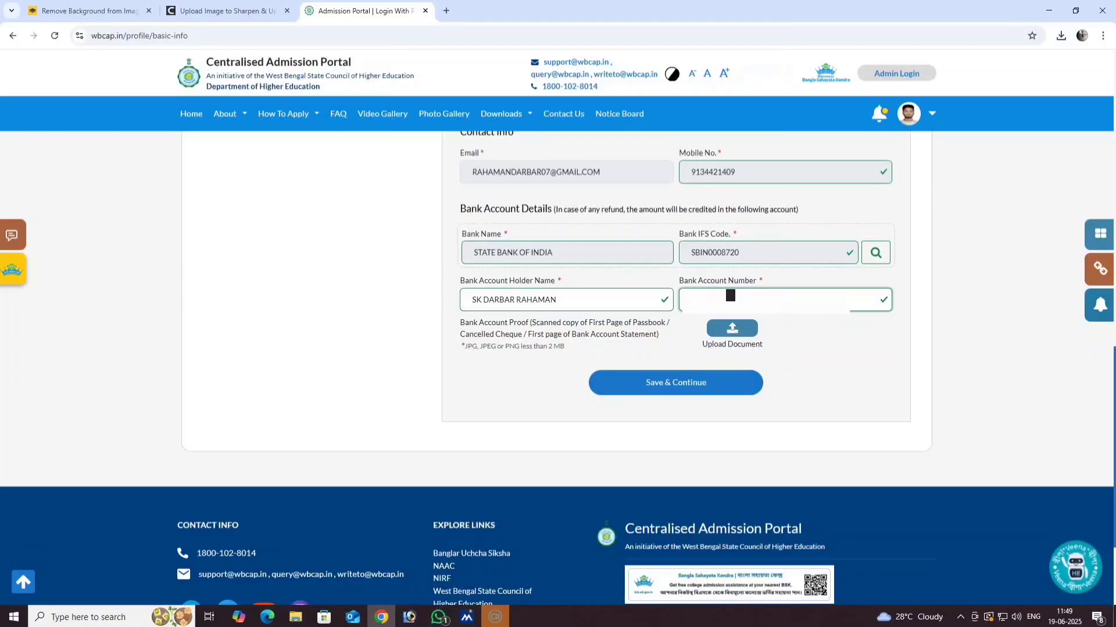
scroll(544, 333, up, 1)
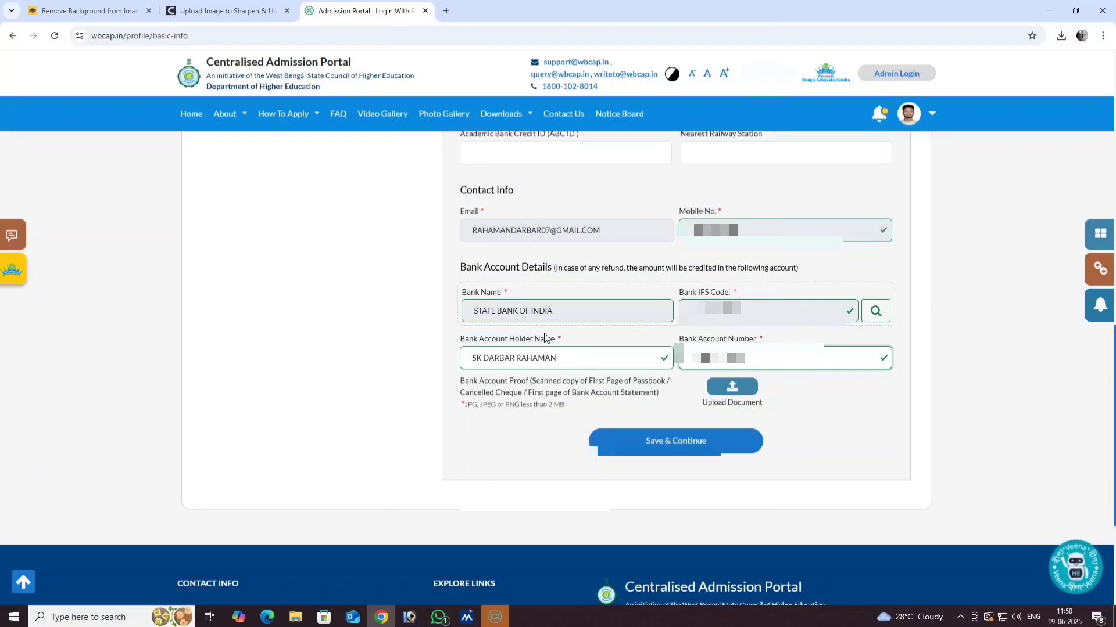
- Attach the ACCOUNT image as bank account proof and save the personal information
click(731, 387)
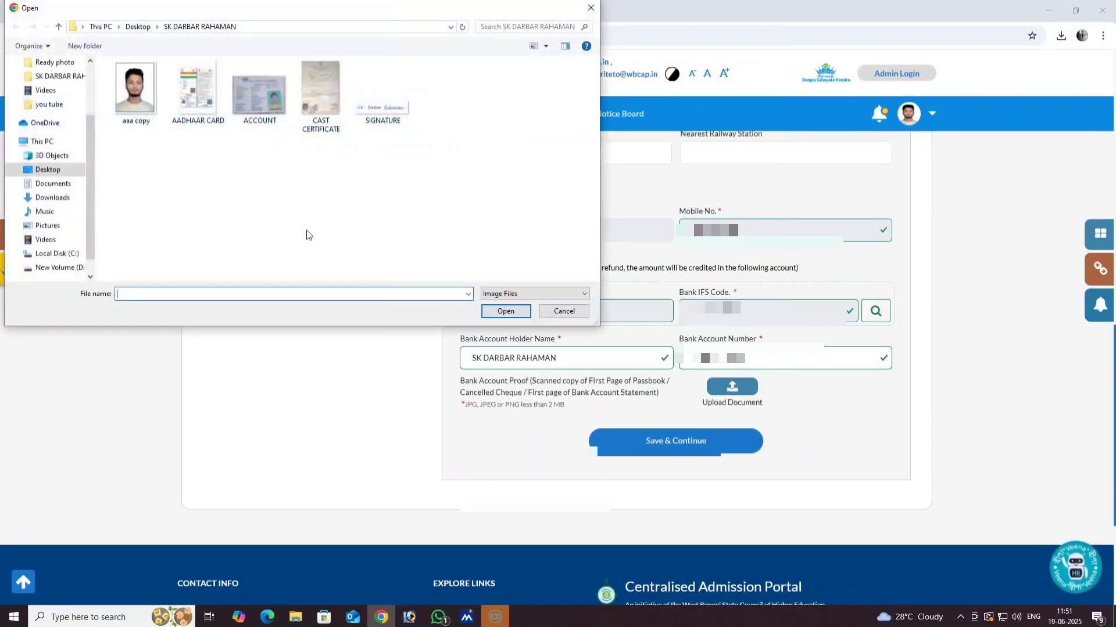
click(269, 115)
click(503, 313)
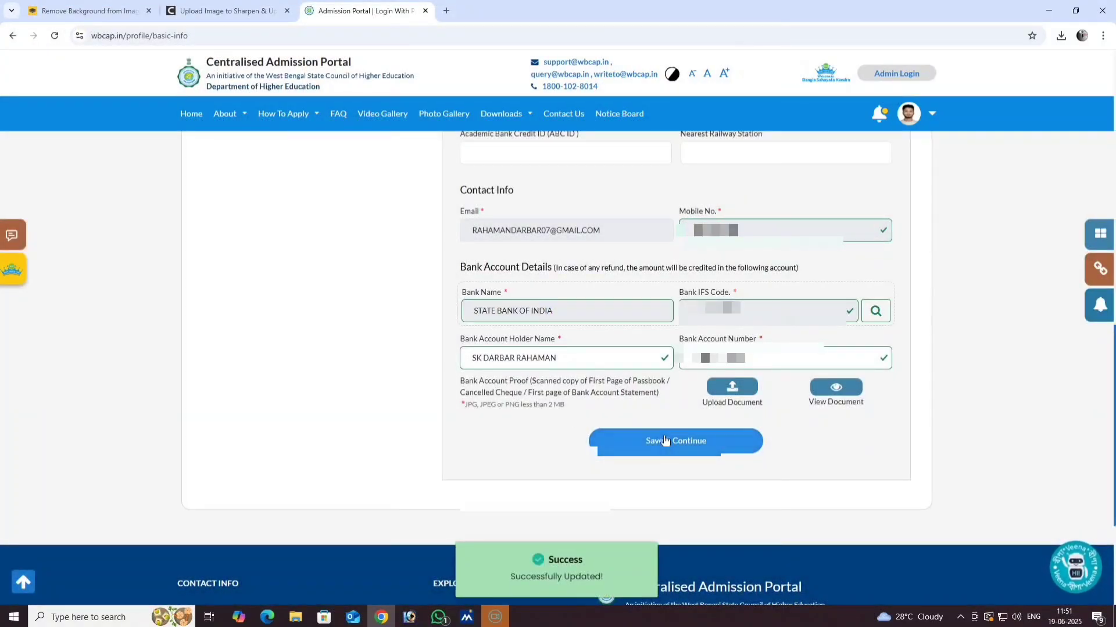
click(666, 440)
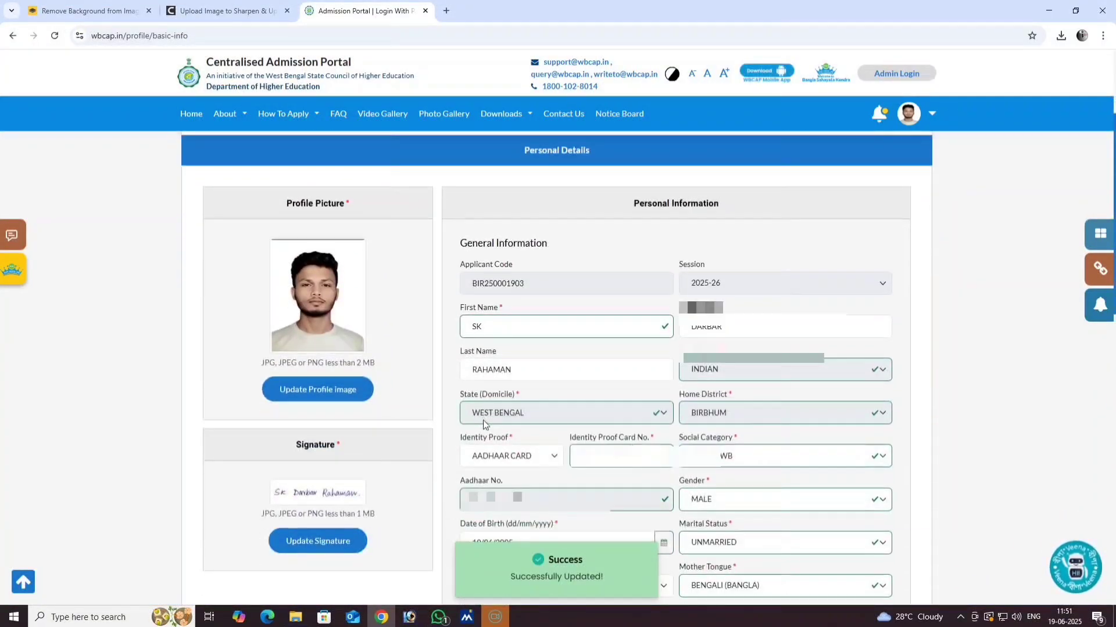
scroll(517, 334, down, 1)
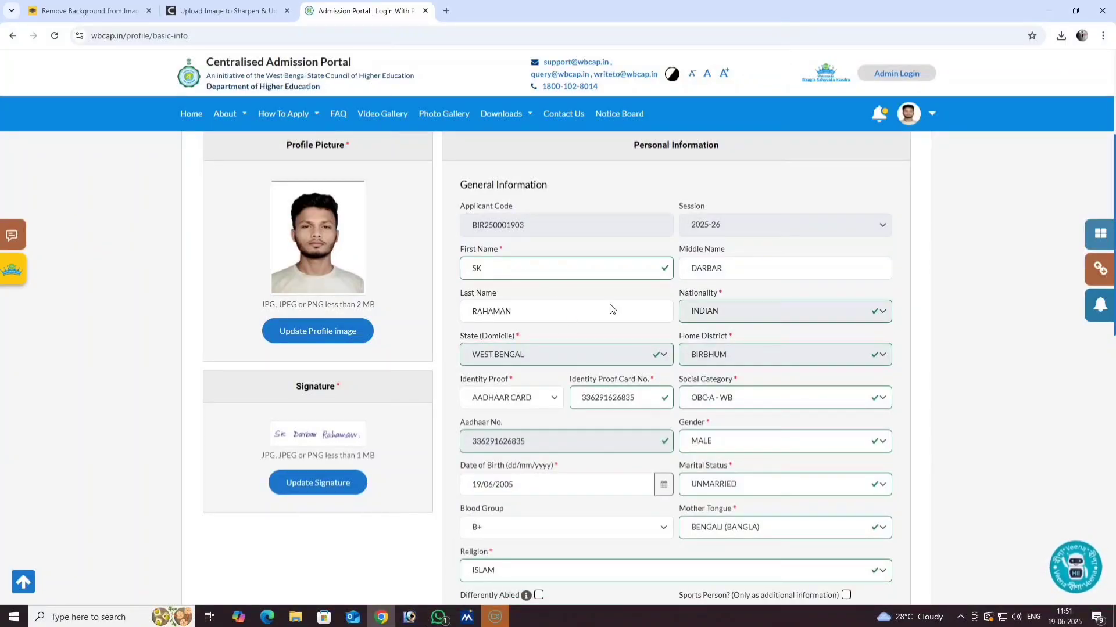
scroll(535, 372, down, 1)
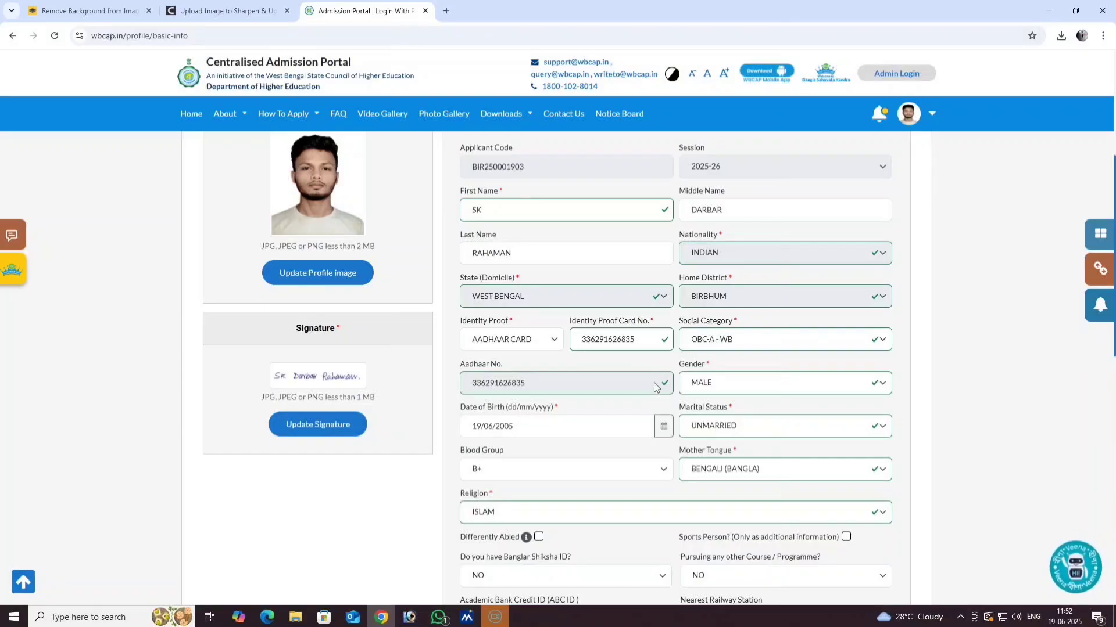
scroll(517, 401, down, 1)
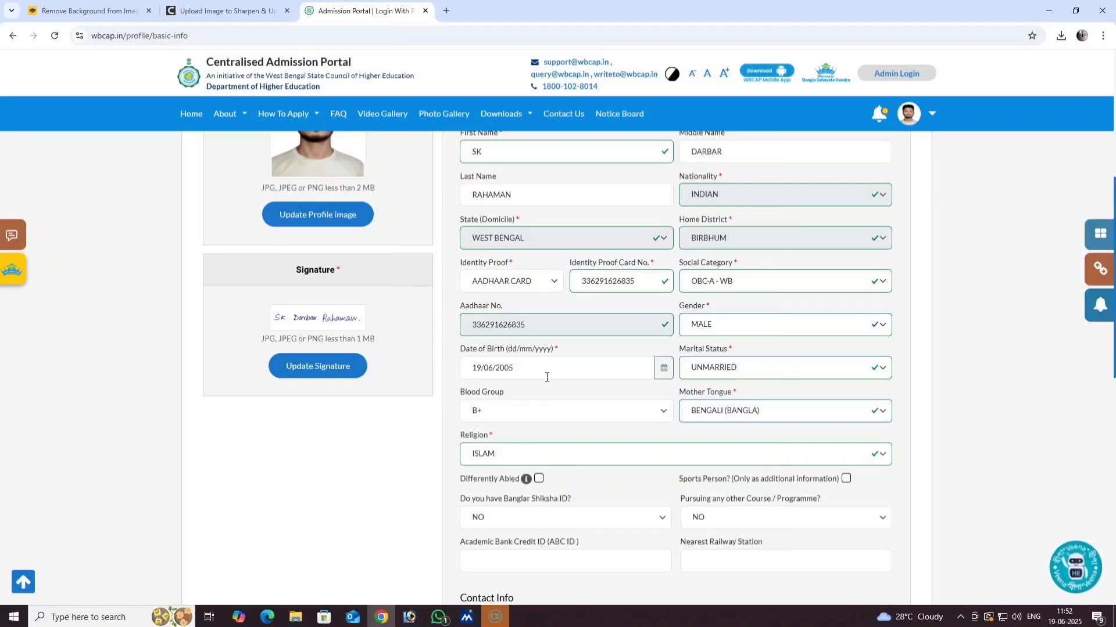
scroll(528, 382, down, 1)
scroll(506, 317, down, 6)
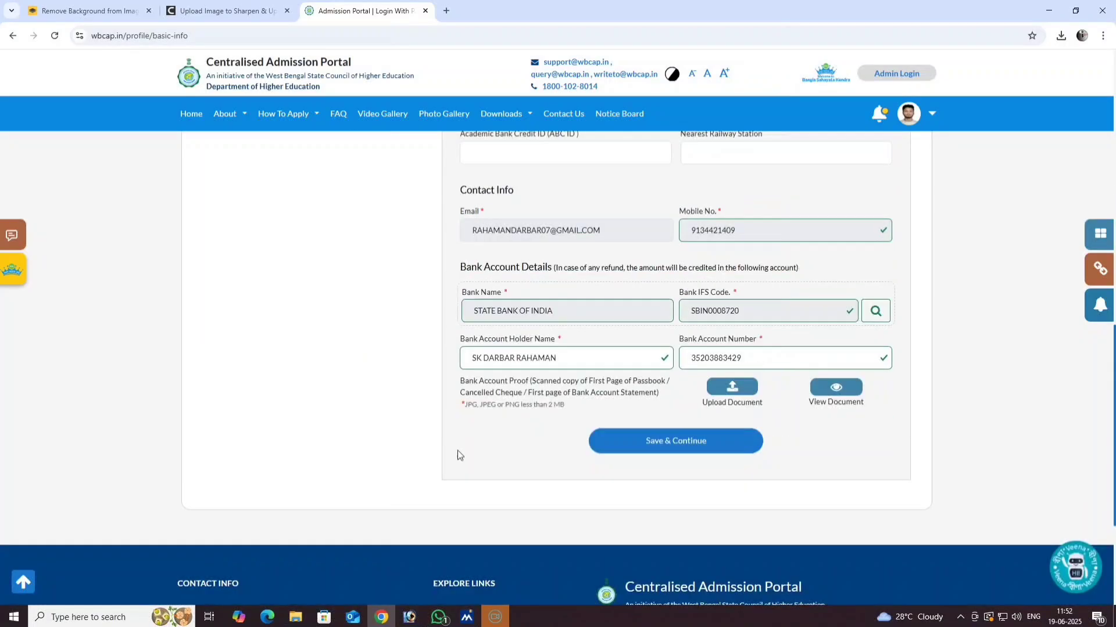
- Save & Continue the personal details and confirm leaving for the Address Details tab
click(697, 441)
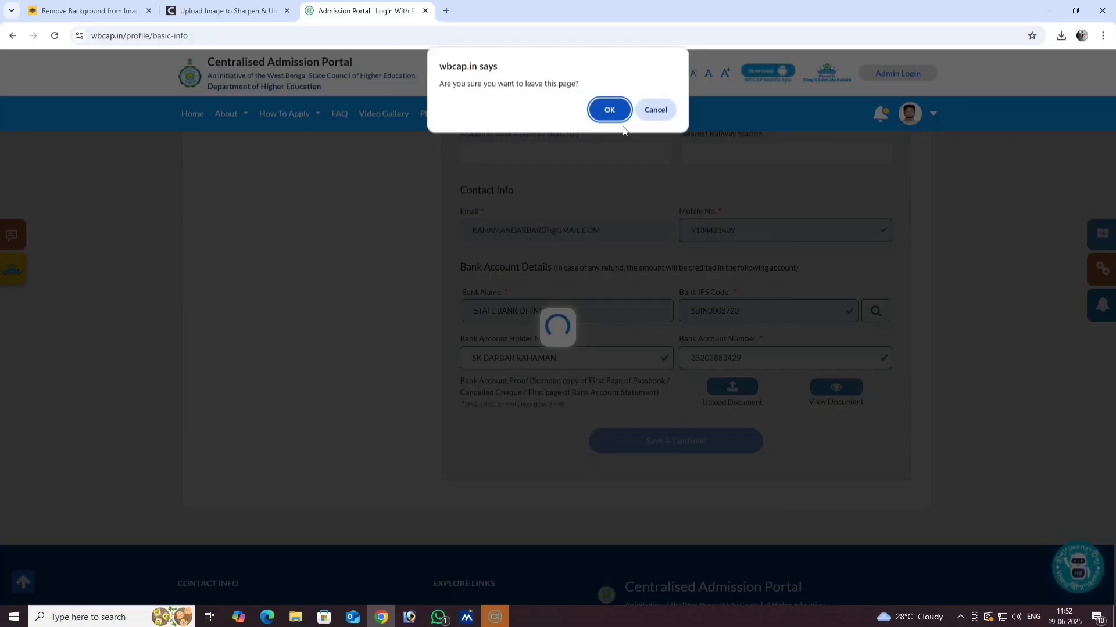
click(615, 110)
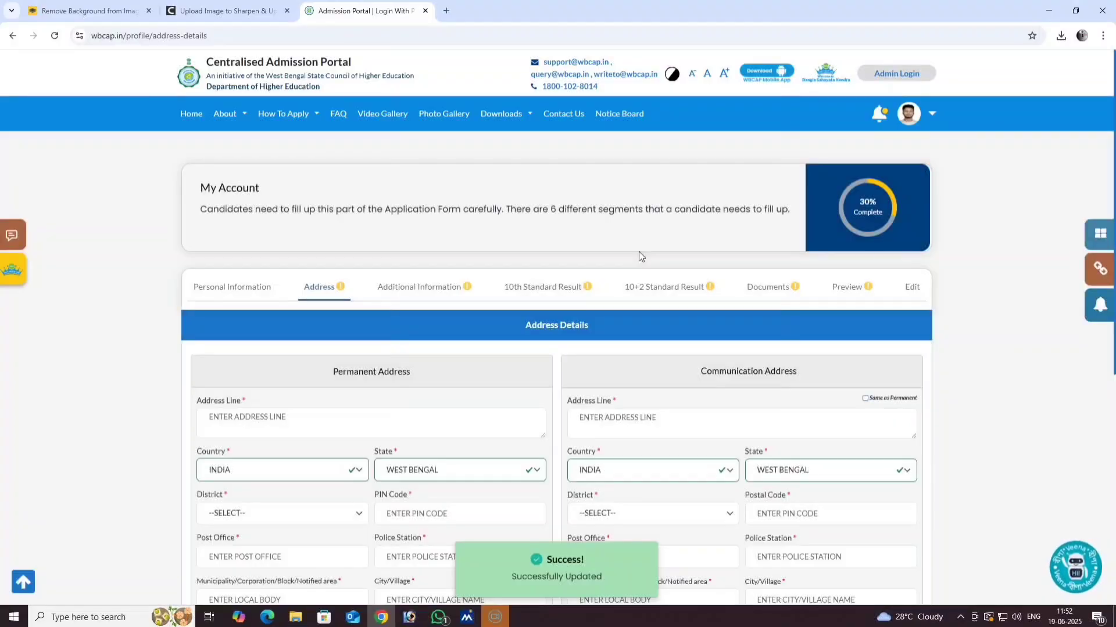
scroll(360, 410, down, 1)
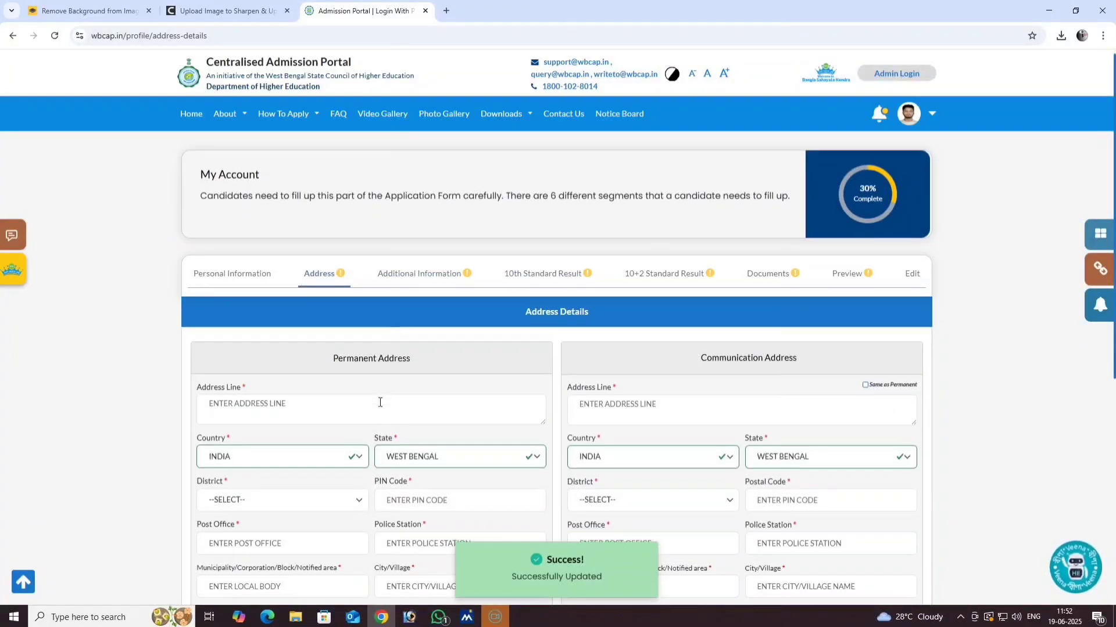
- Fill the Permanent Address Line with the village, combined P.O./P.S. and district
click(235, 364)
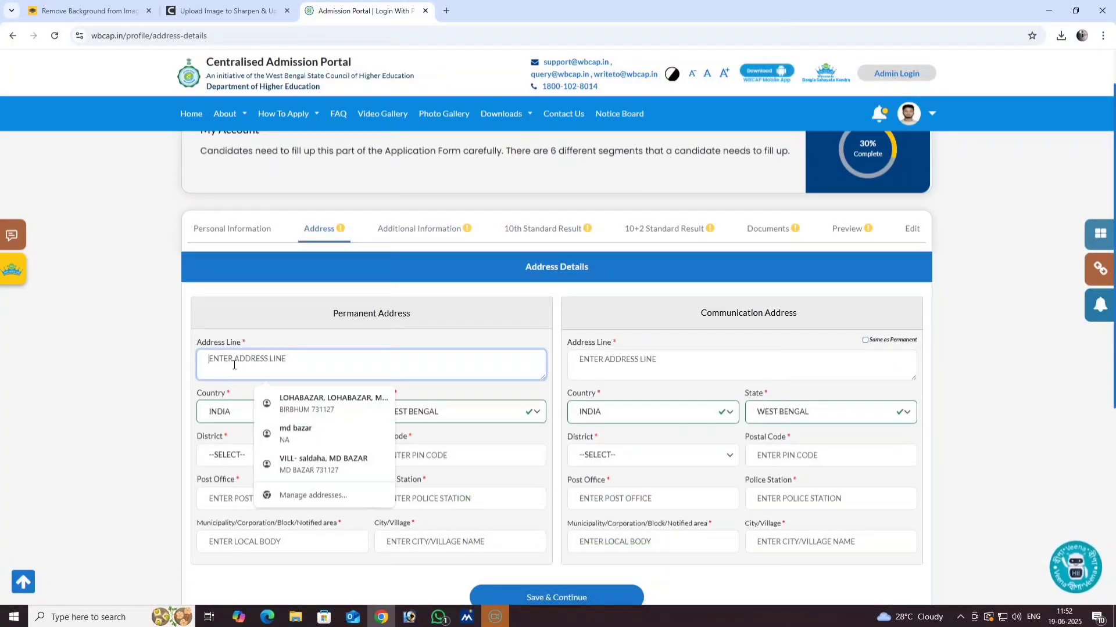
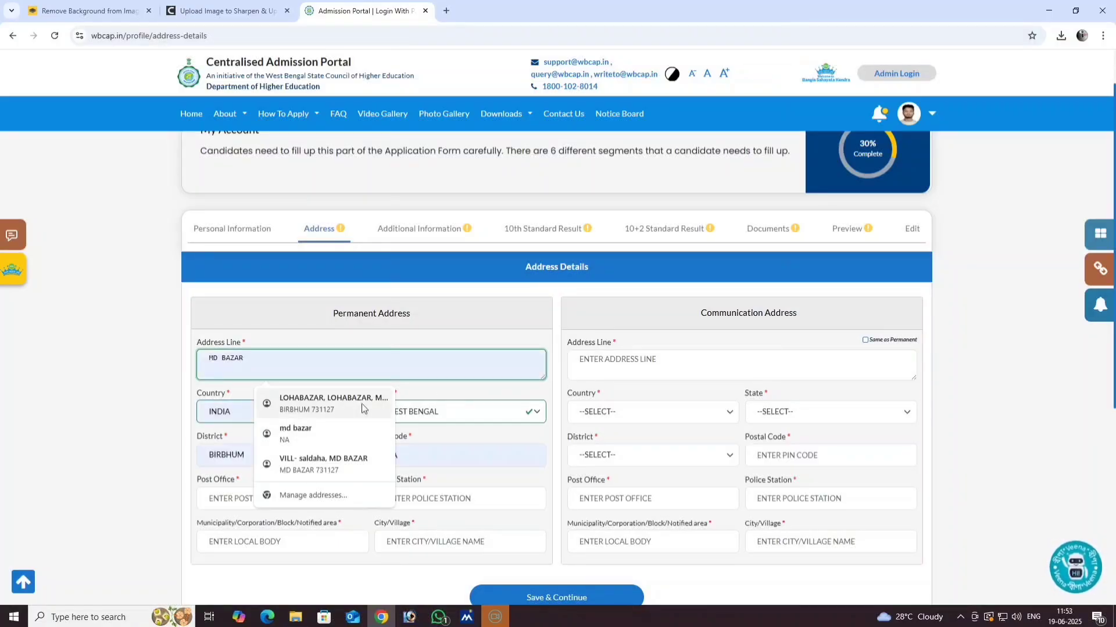
click(445, 290)
scroll(251, 406, down, 1)
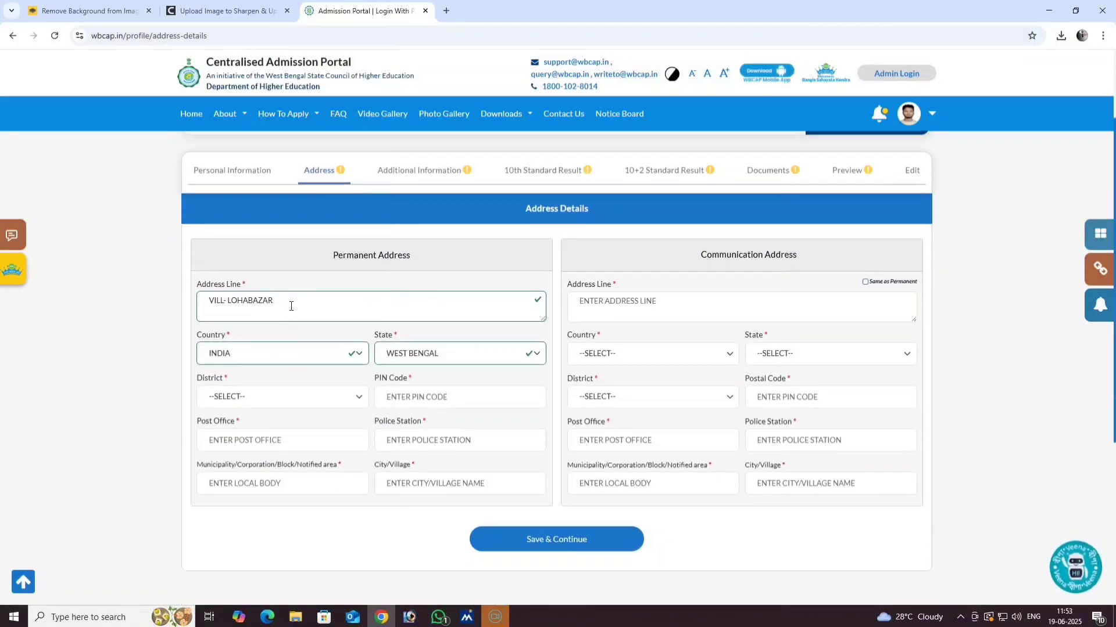
click(291, 304)
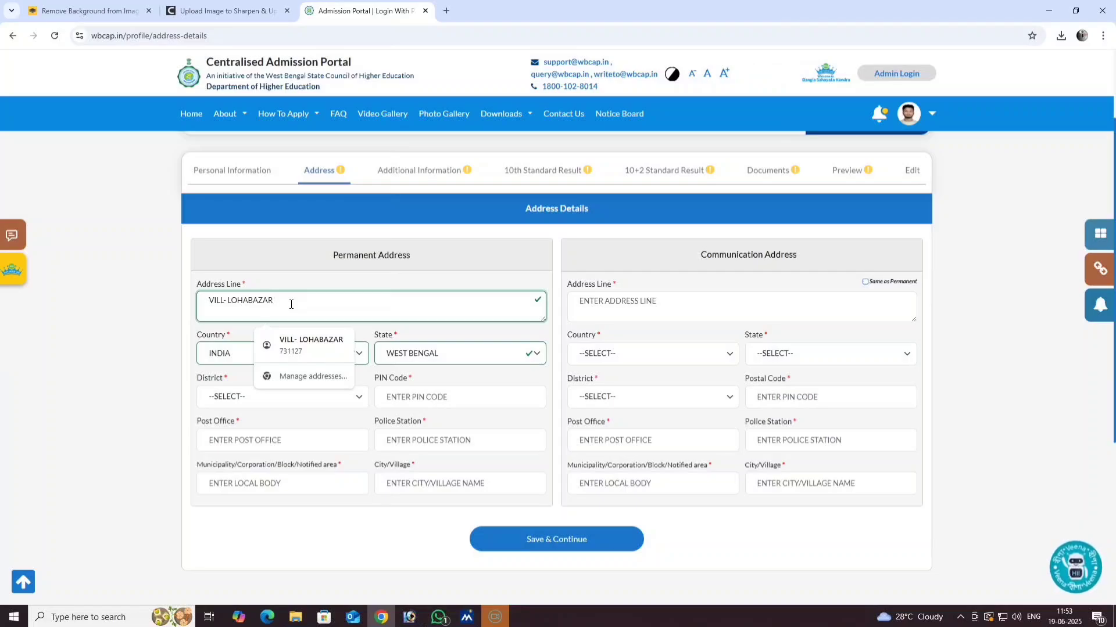
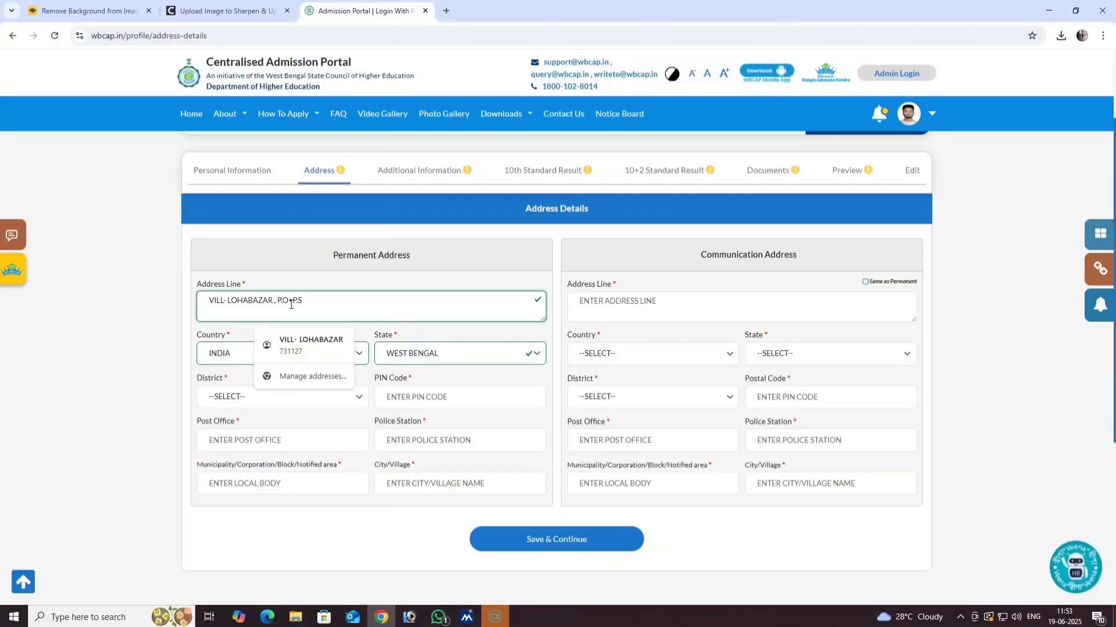
click(121, 319)
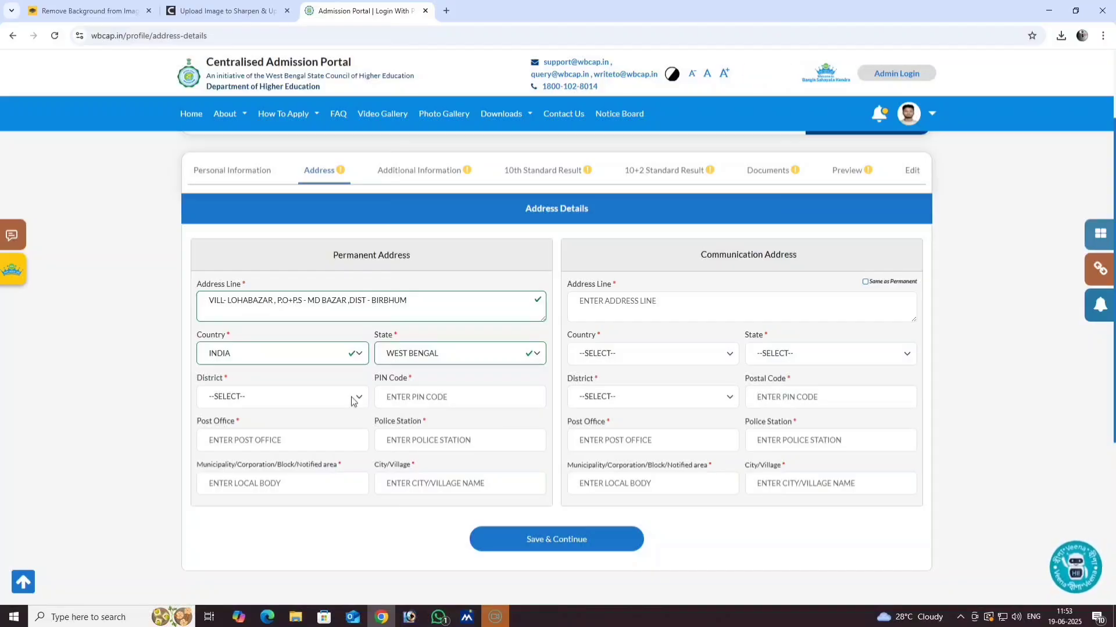
scroll(351, 401, down, 1)
- Fill in the permanent district, PIN code, post office, police station and city/village
click(245, 339)
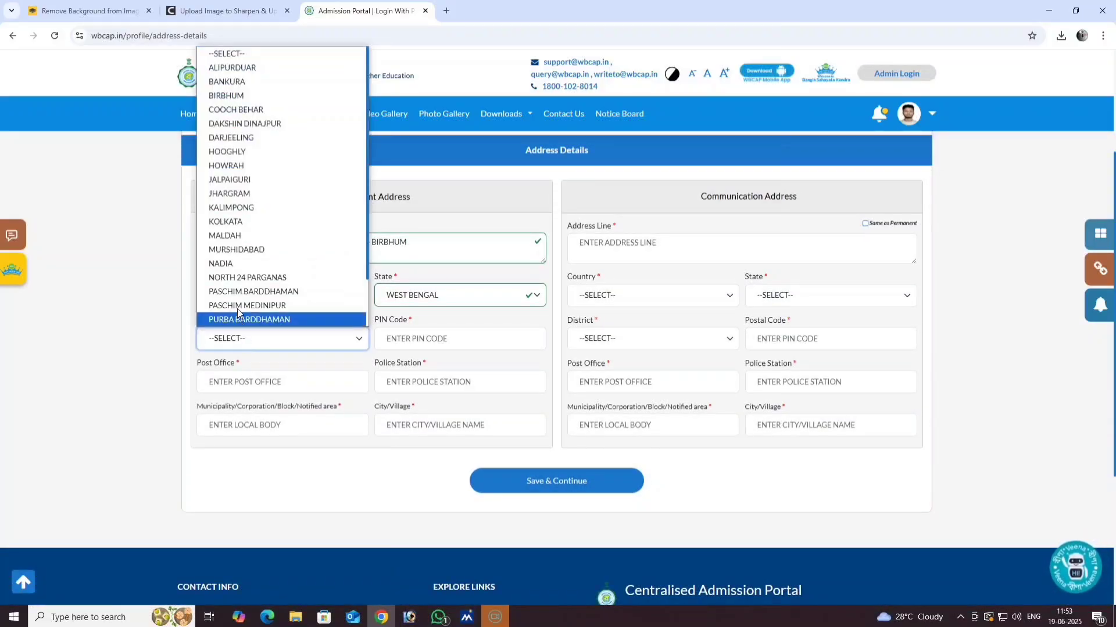
click(235, 96)
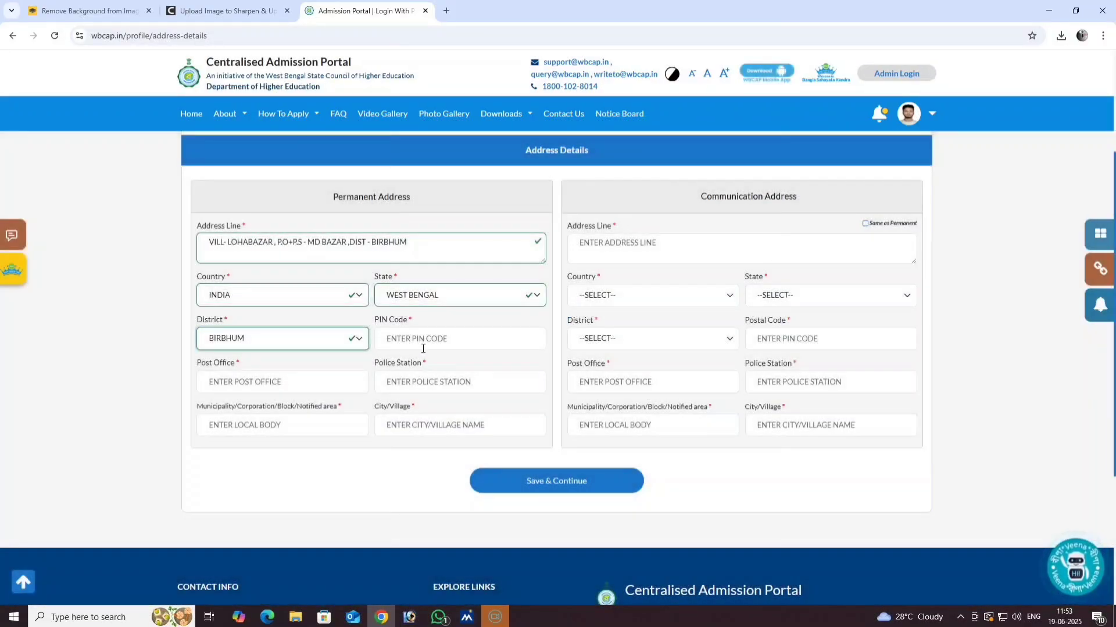
click(428, 344)
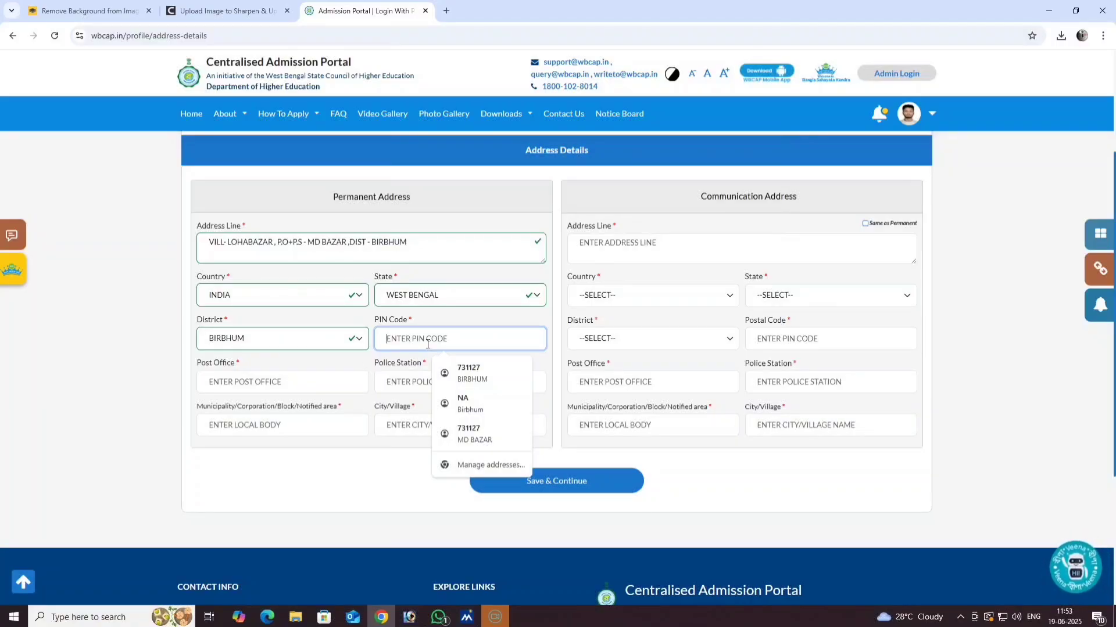
text(73)
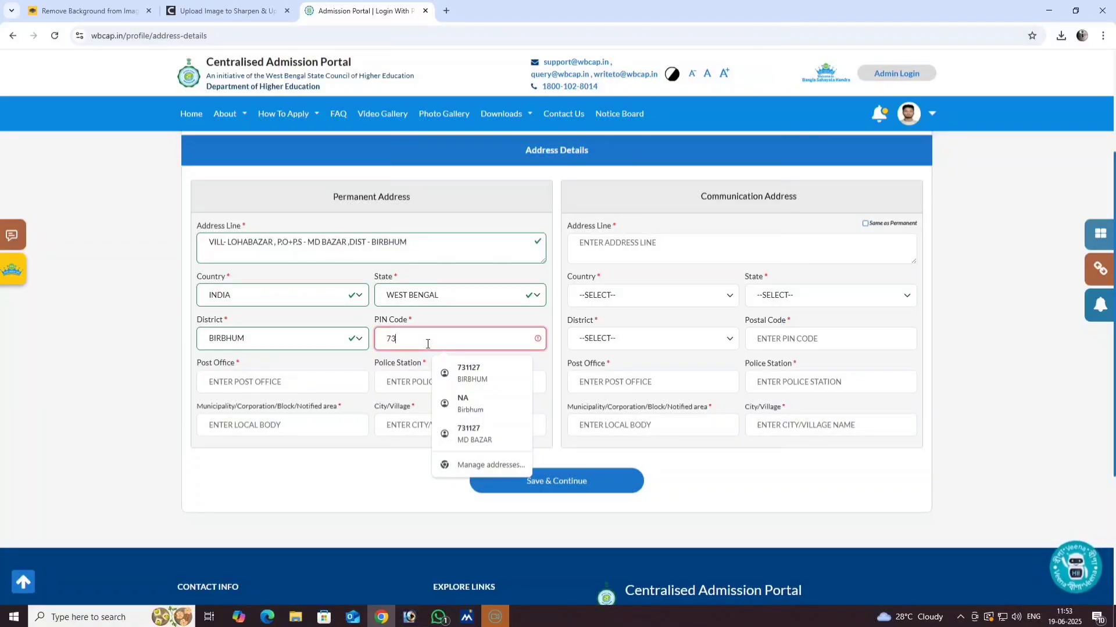
text(1127)
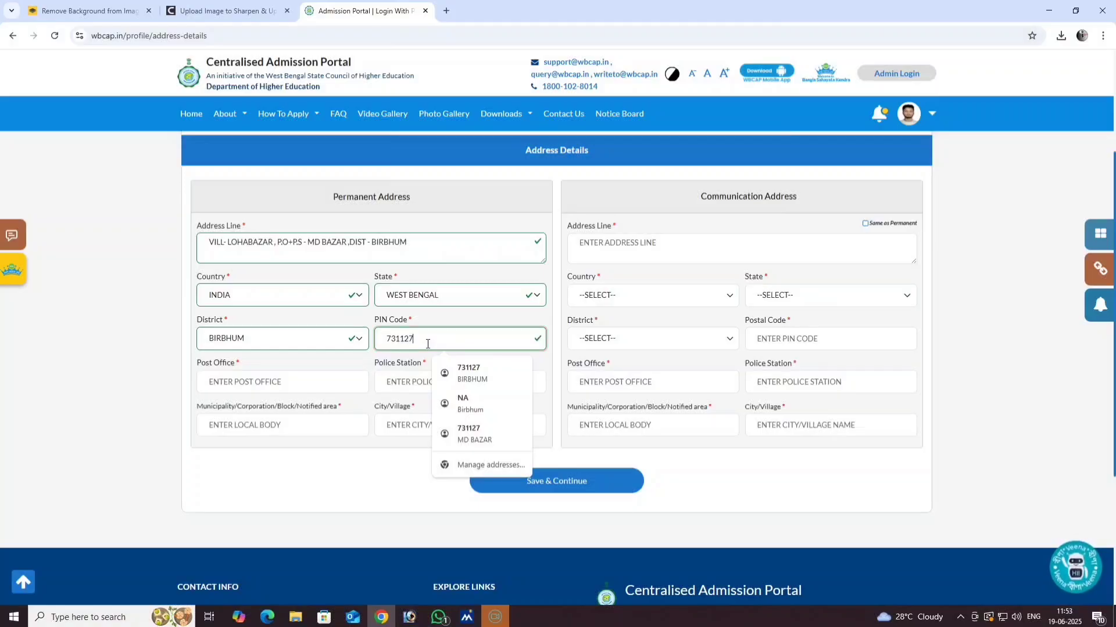
click(246, 385)
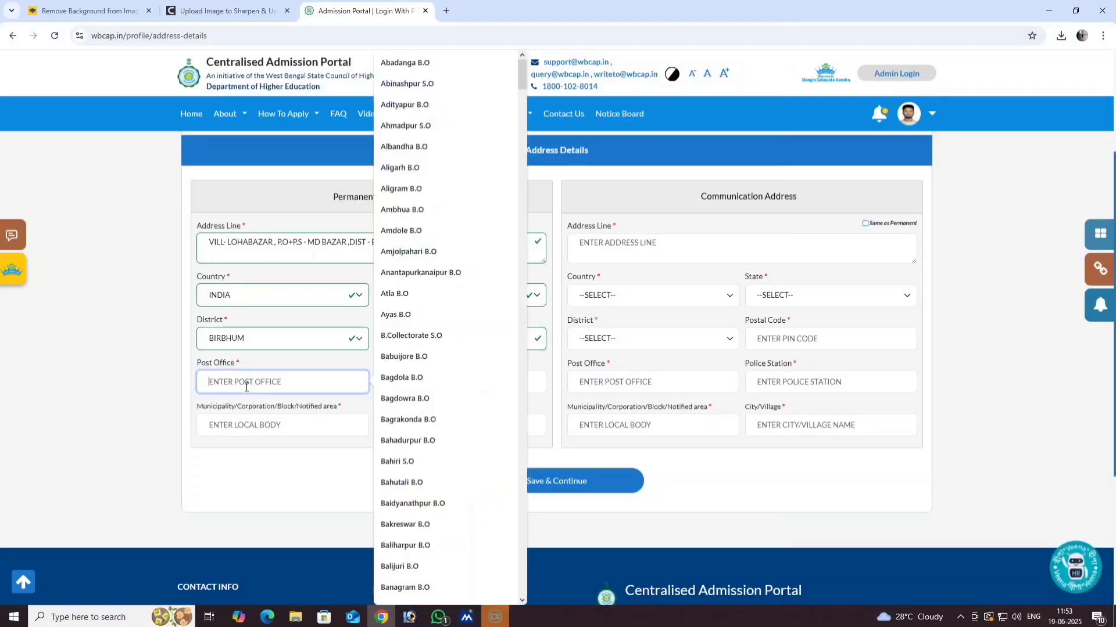
text(MD BAZAR)
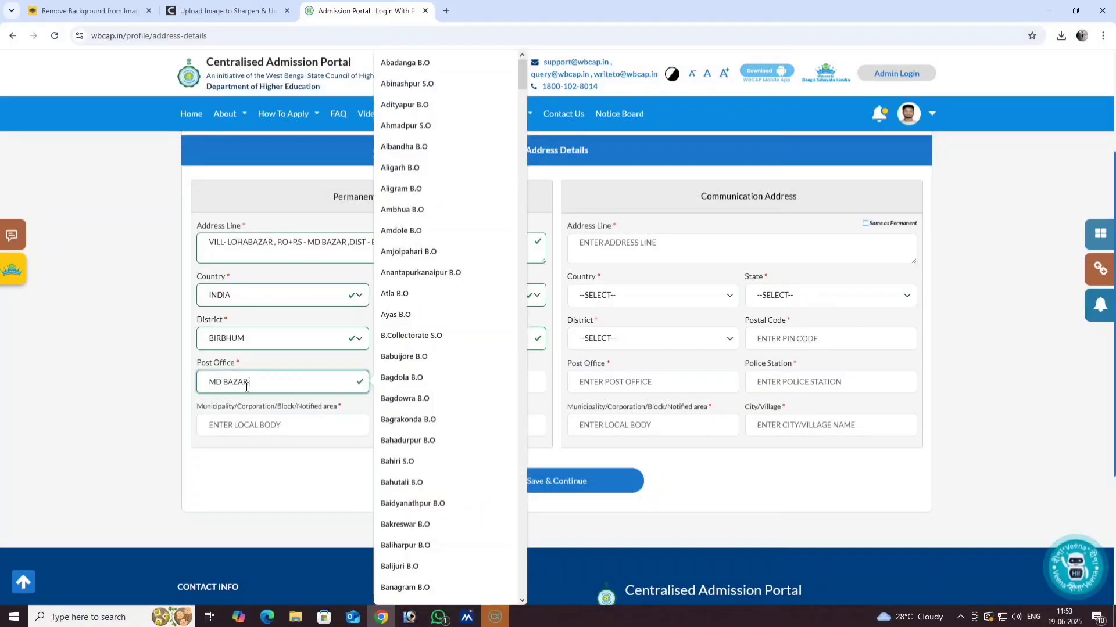
key(Tab)
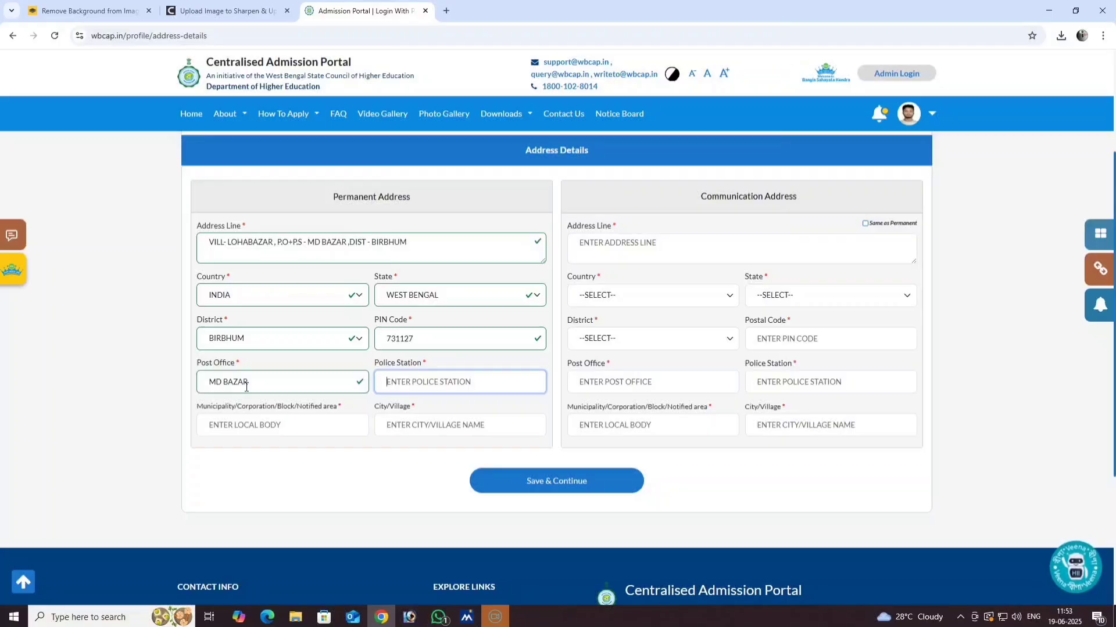
text(MD BAZAR)
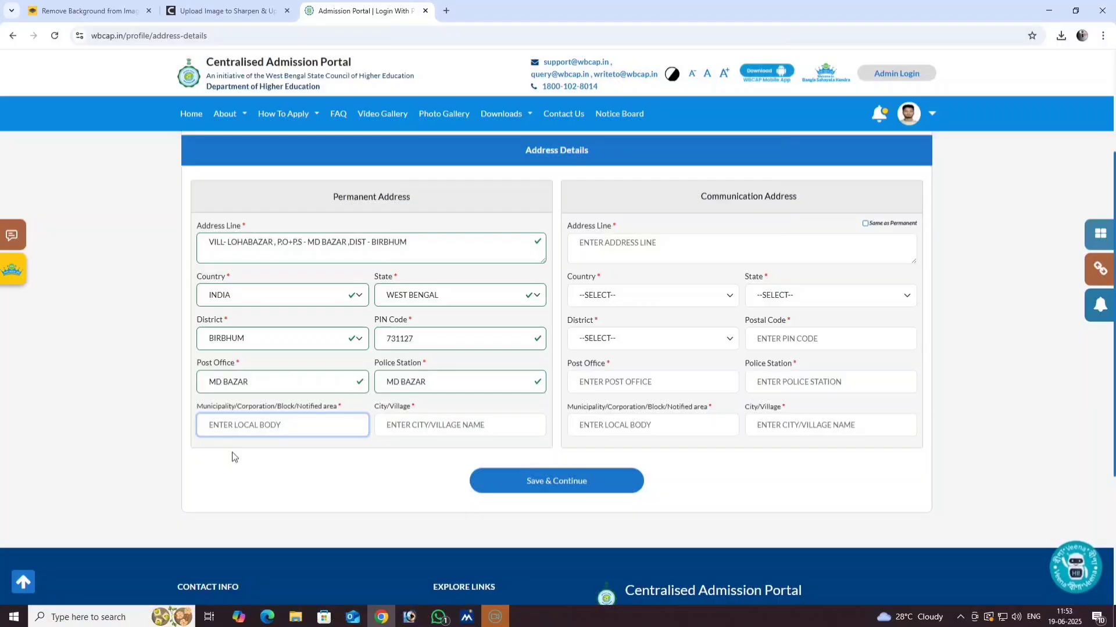
text(MD BAZAR)
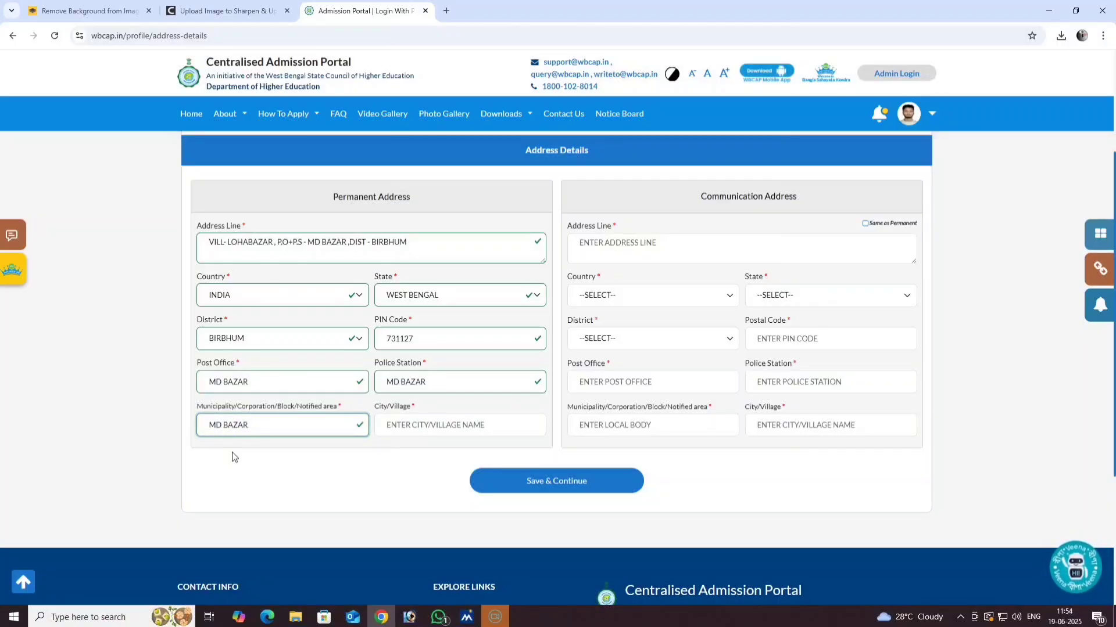
key(Tab)
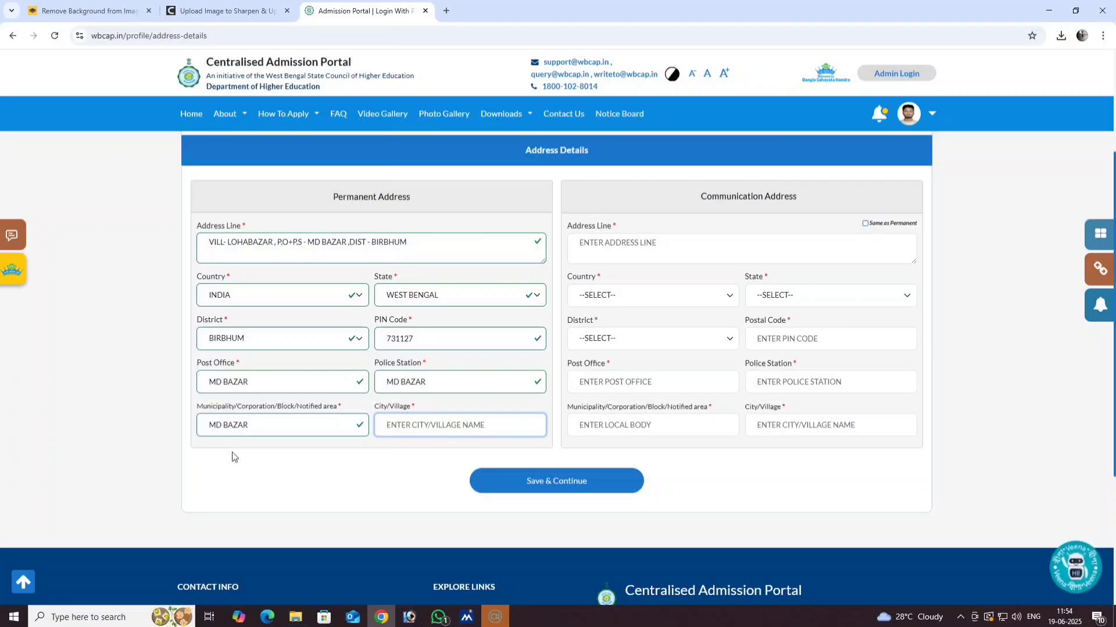
text(LOHA)
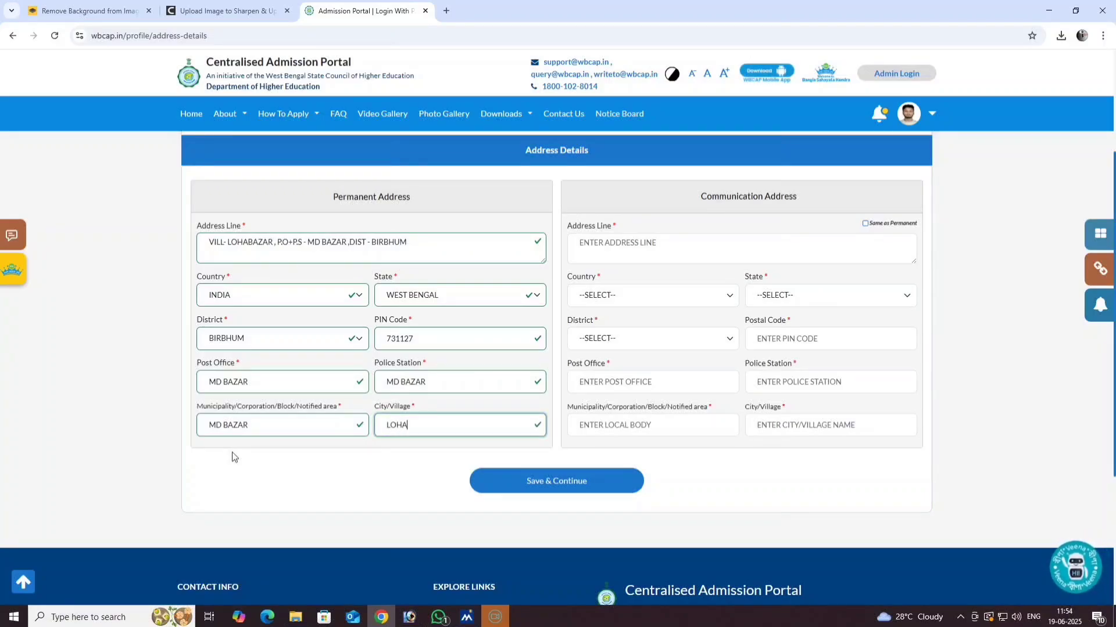
text(BAZAR)
scroll(378, 435, down, 1)
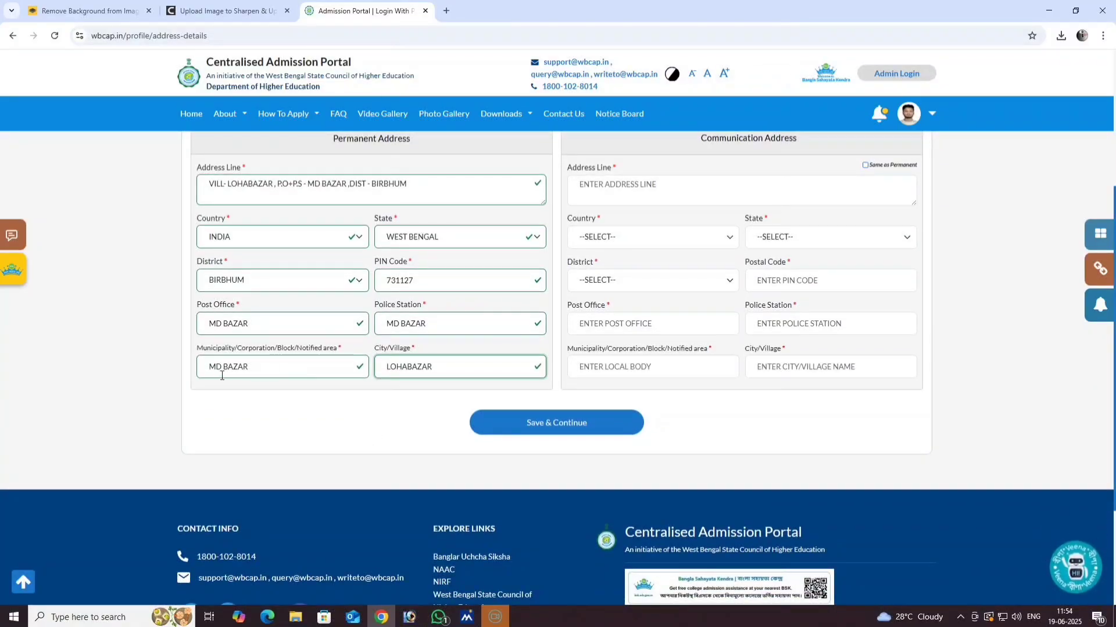
scroll(545, 416, up, 1)
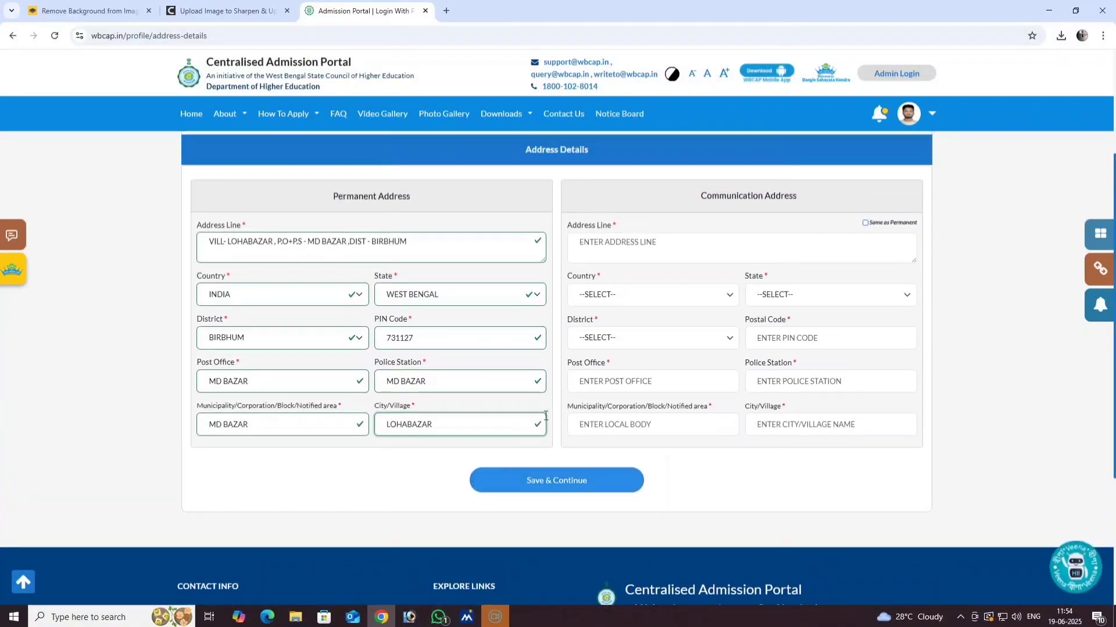
- Tick Same as Permanent for the communication address, then save and confirm leaving the page
click(865, 223)
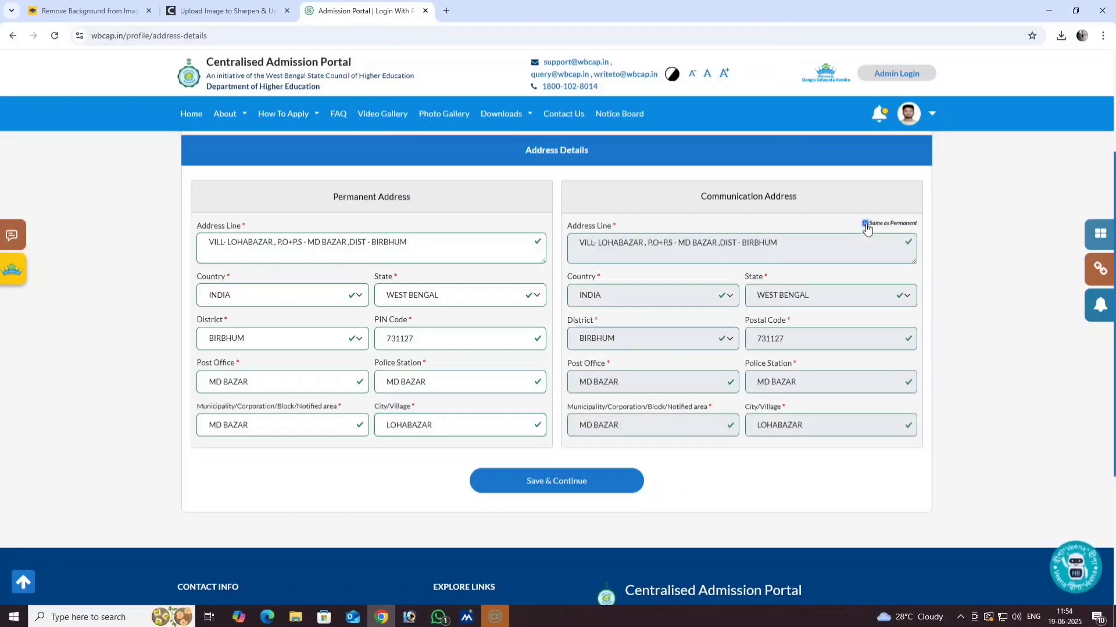
click(553, 481)
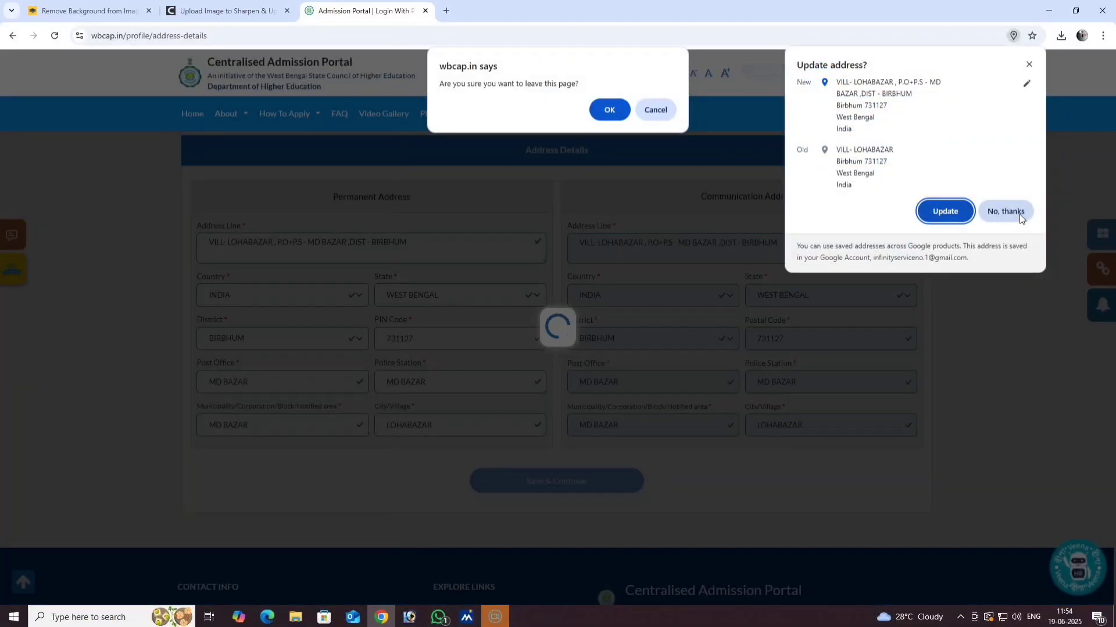
click(944, 211)
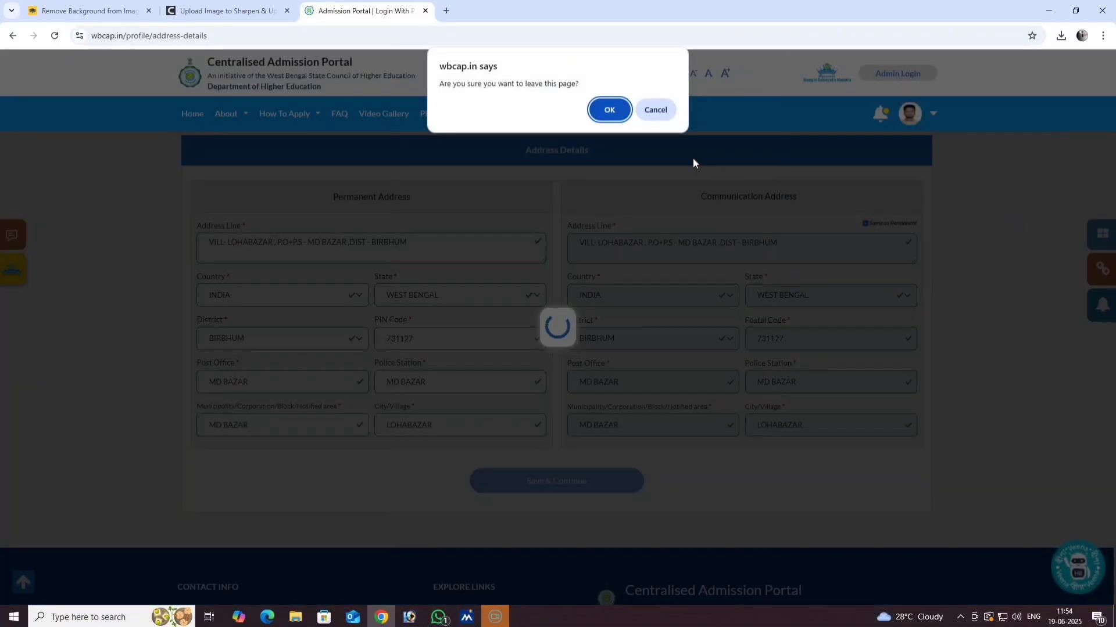
click(611, 111)
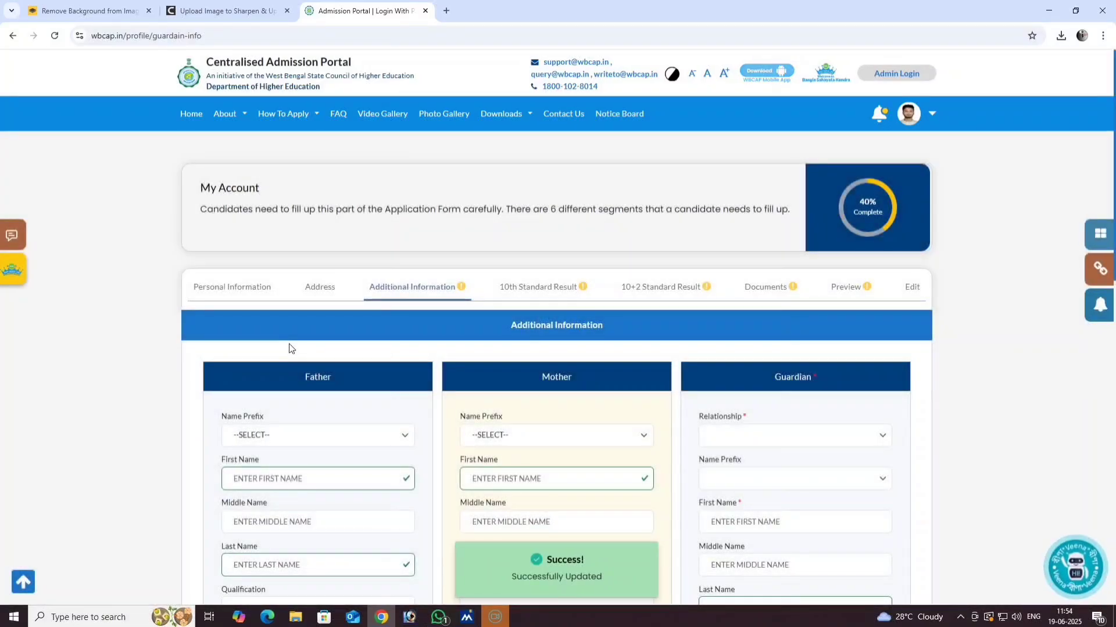
- Set the father's name prefix to MR. and enter his first and last name
scroll(383, 327, down, 2)
click(291, 322)
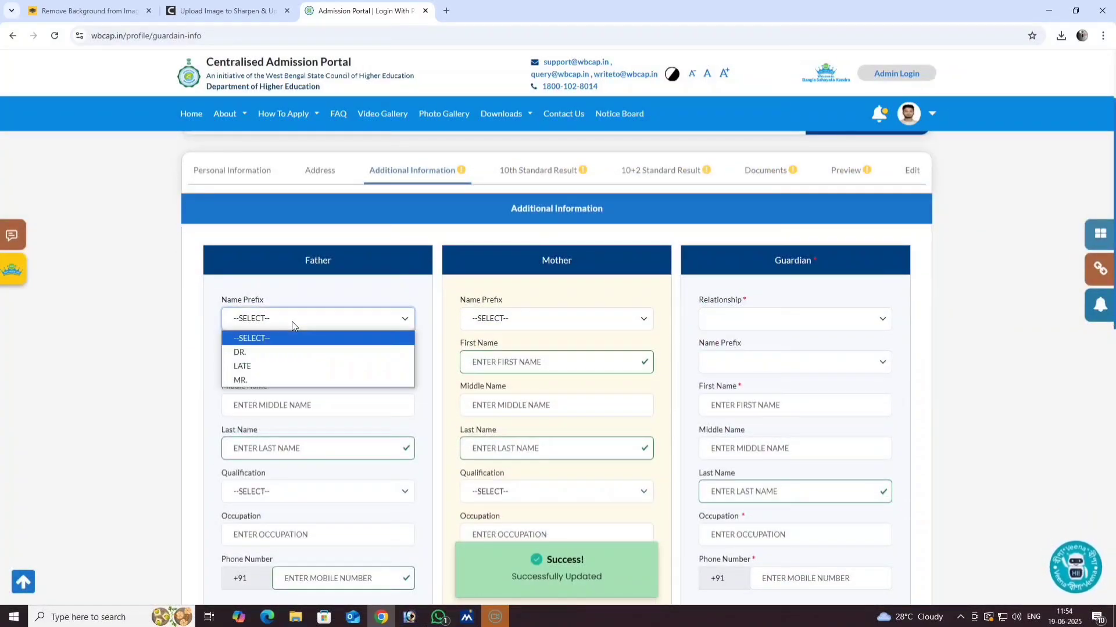
click(272, 380)
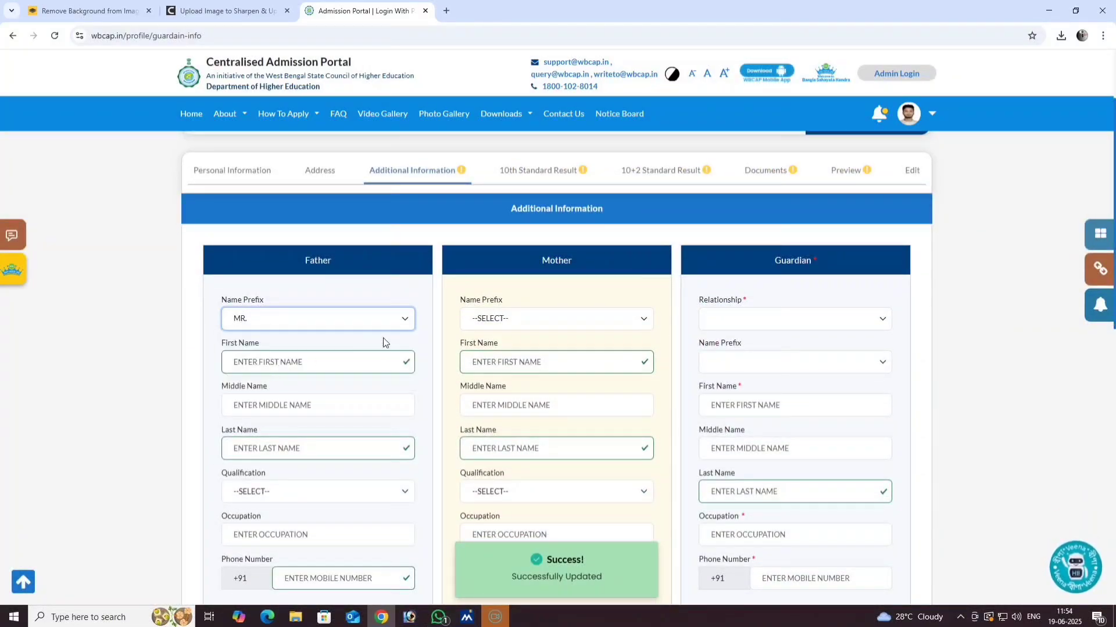
scroll(383, 342, down, 2)
click(267, 246)
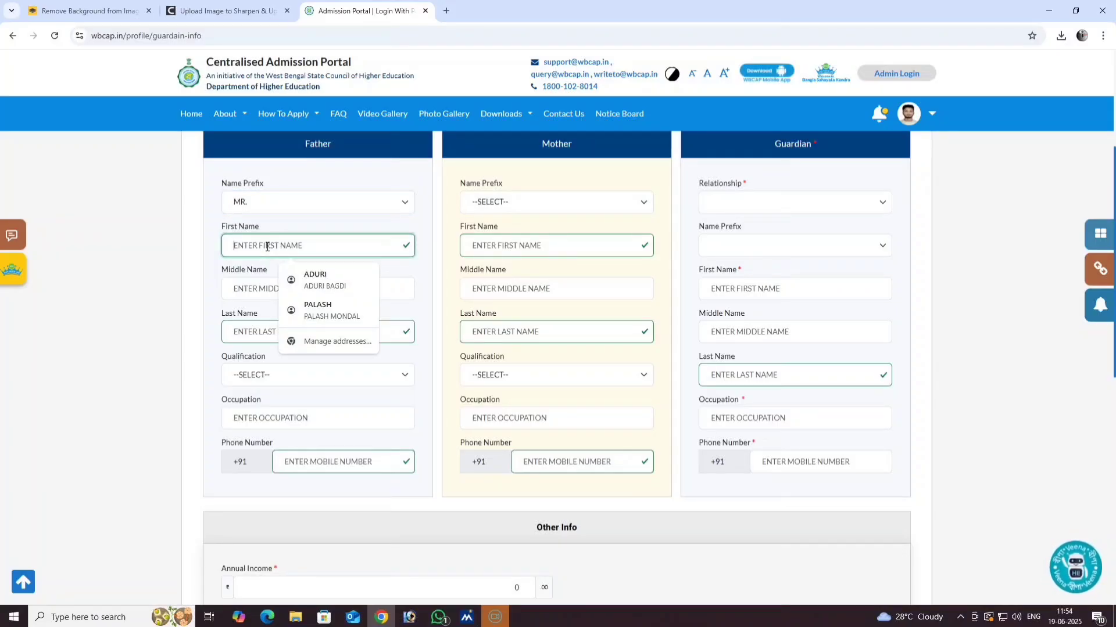
text(SK)
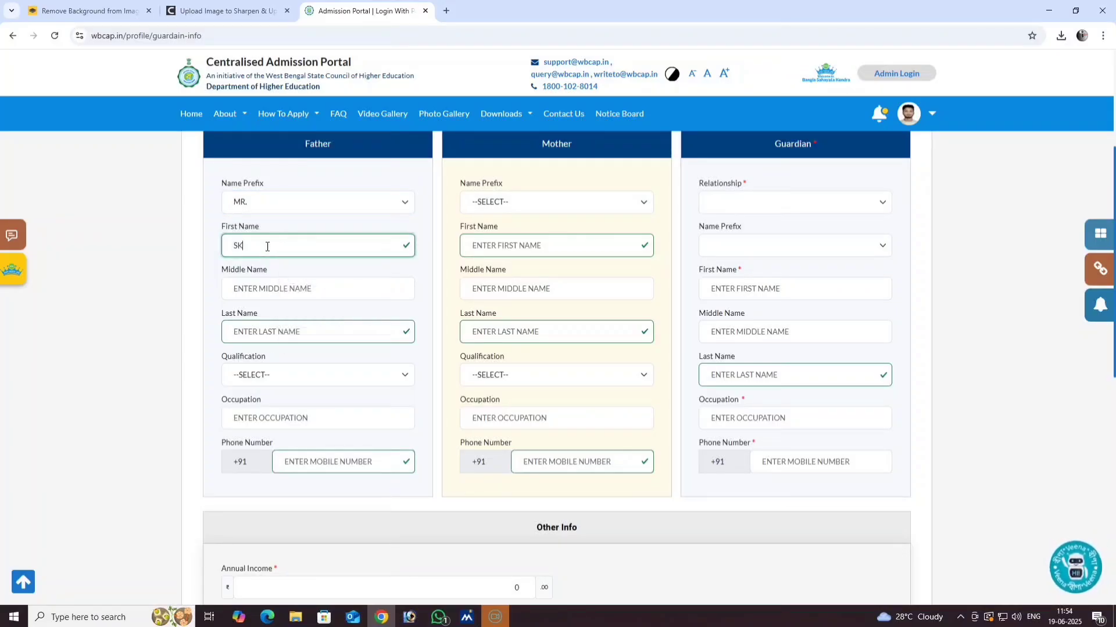
click(277, 290)
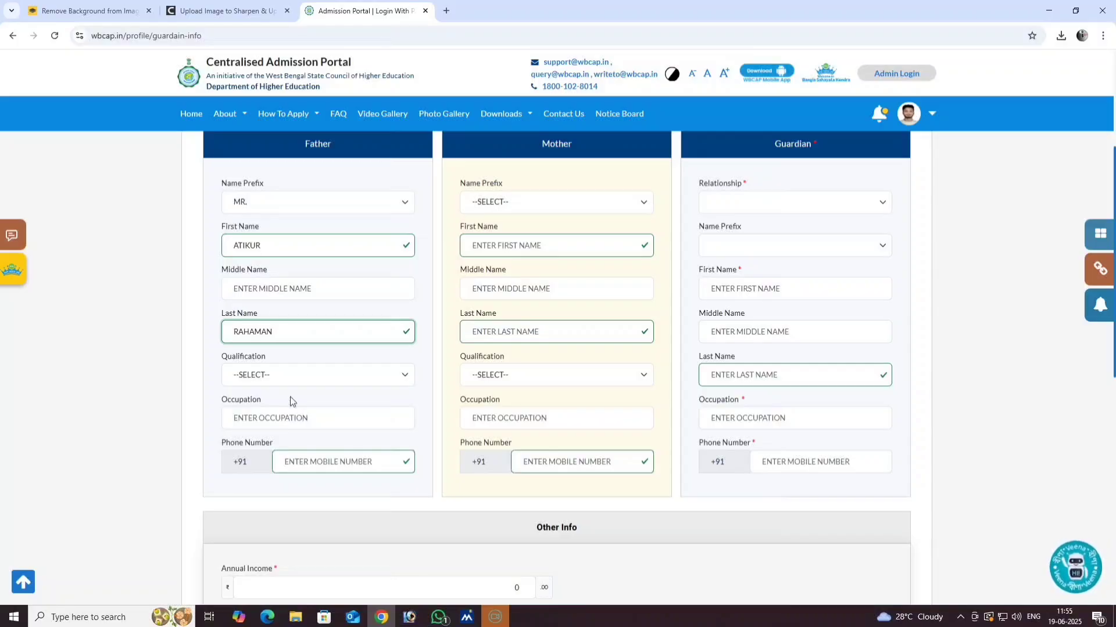
- Set the father's qualification to CLASS VIII PASSED and his occupation to FARMER
click(274, 375)
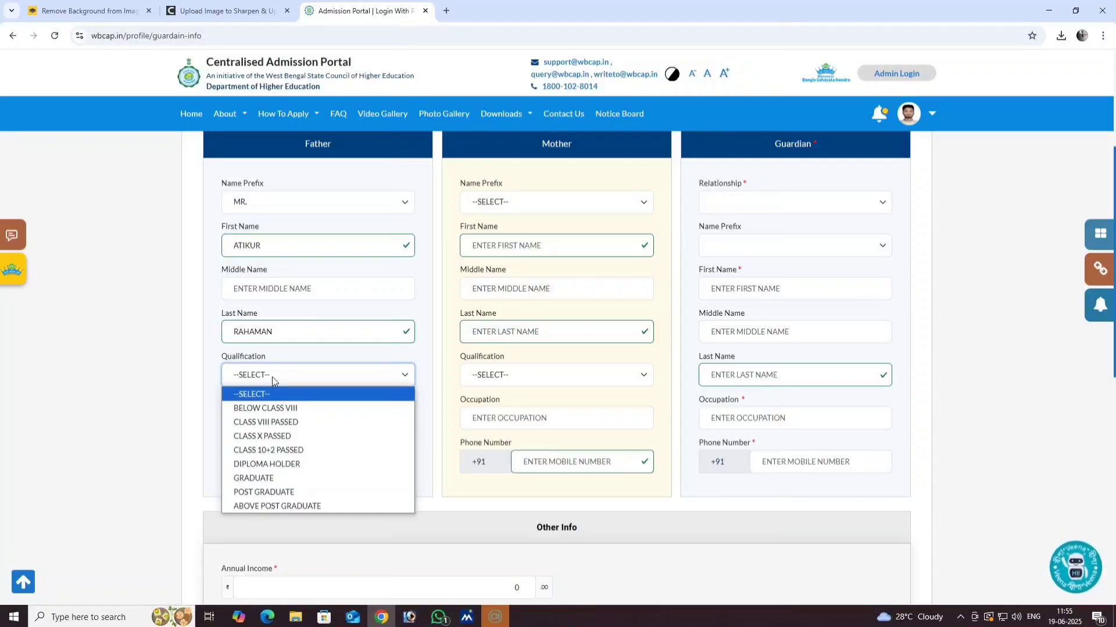
click(279, 408)
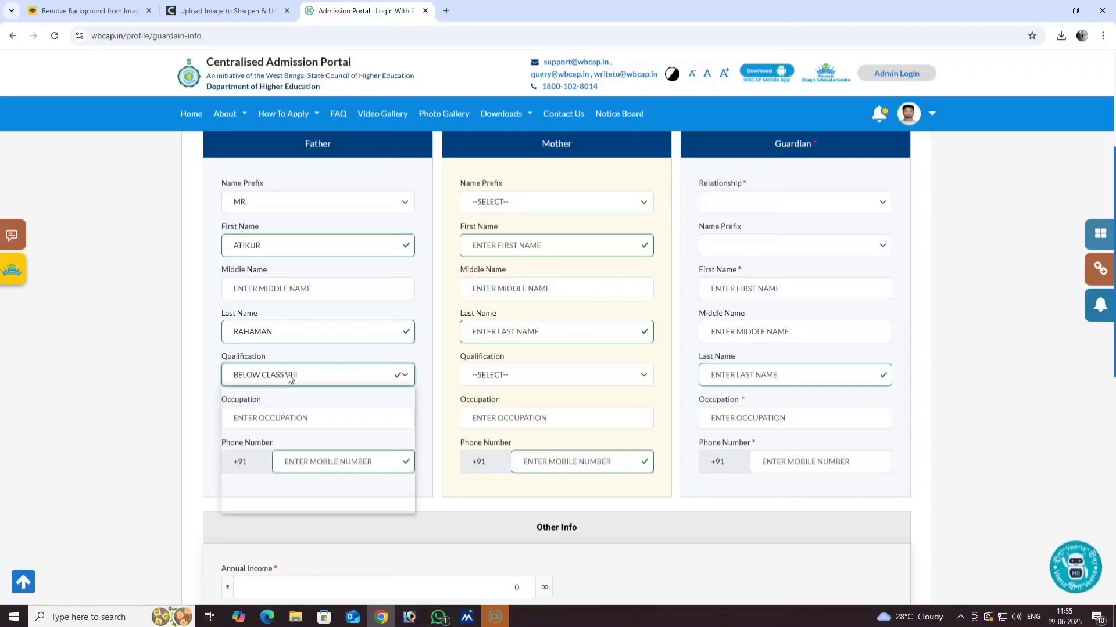
click(288, 378)
click(286, 419)
scroll(335, 369, down, 1)
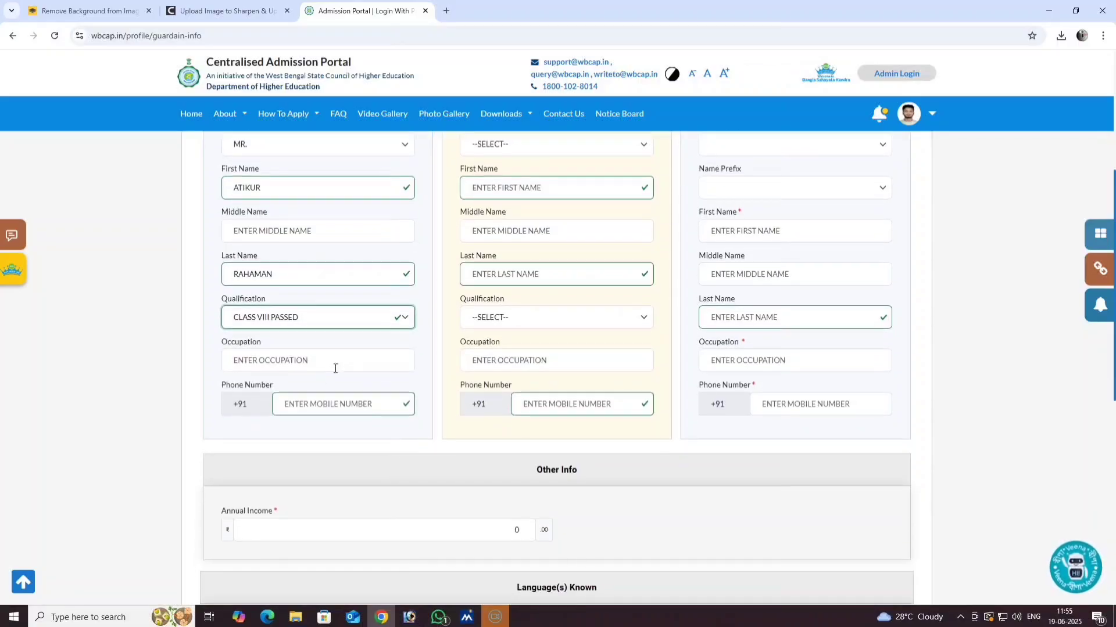
click(283, 364)
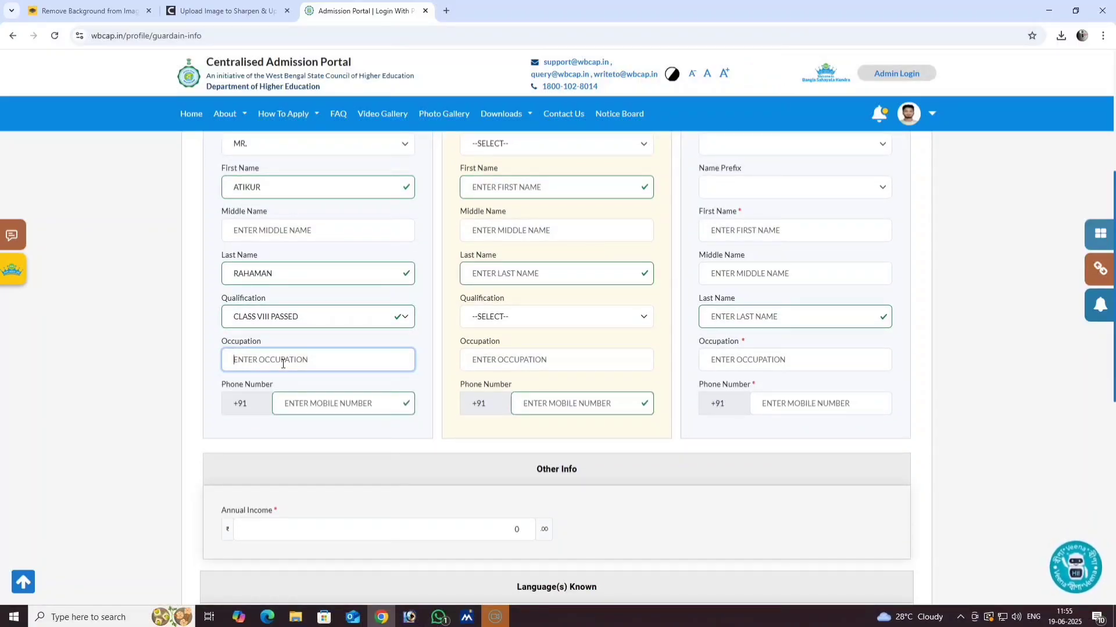
text(DA)
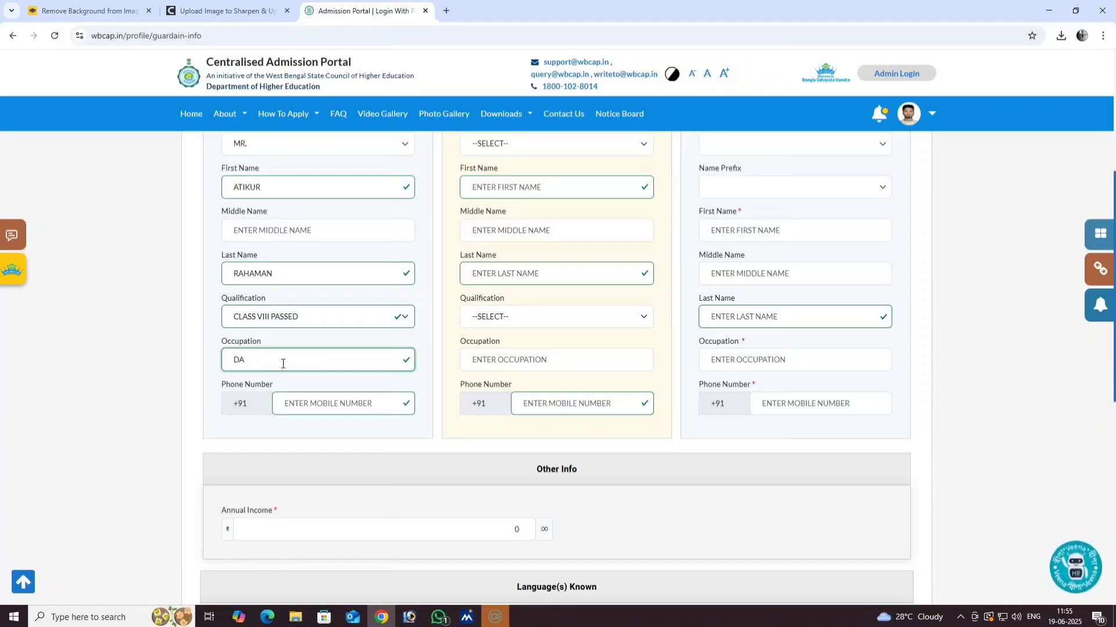
key(BackSpace)
key(BackSpace)
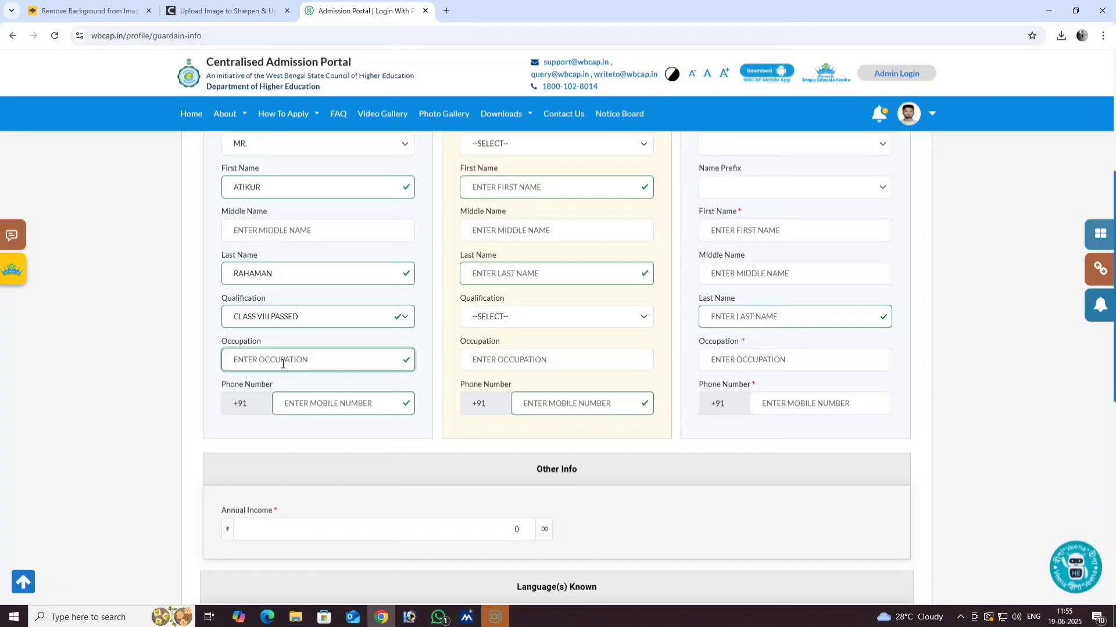
text(FARMER)
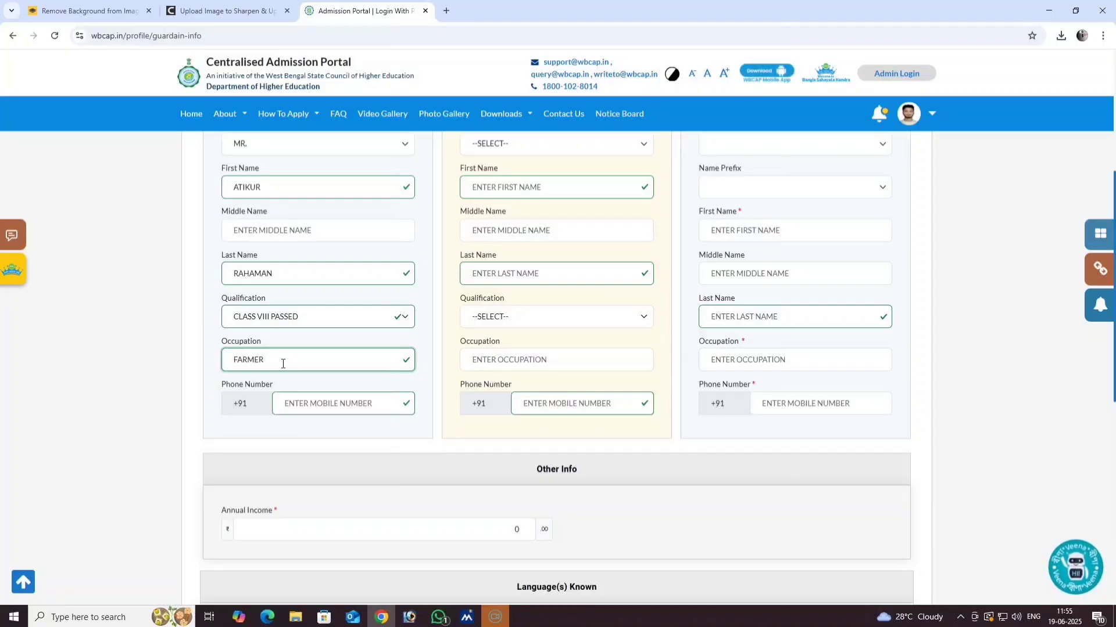
- Enter the father's mobile number in Phone Number
click(323, 407)
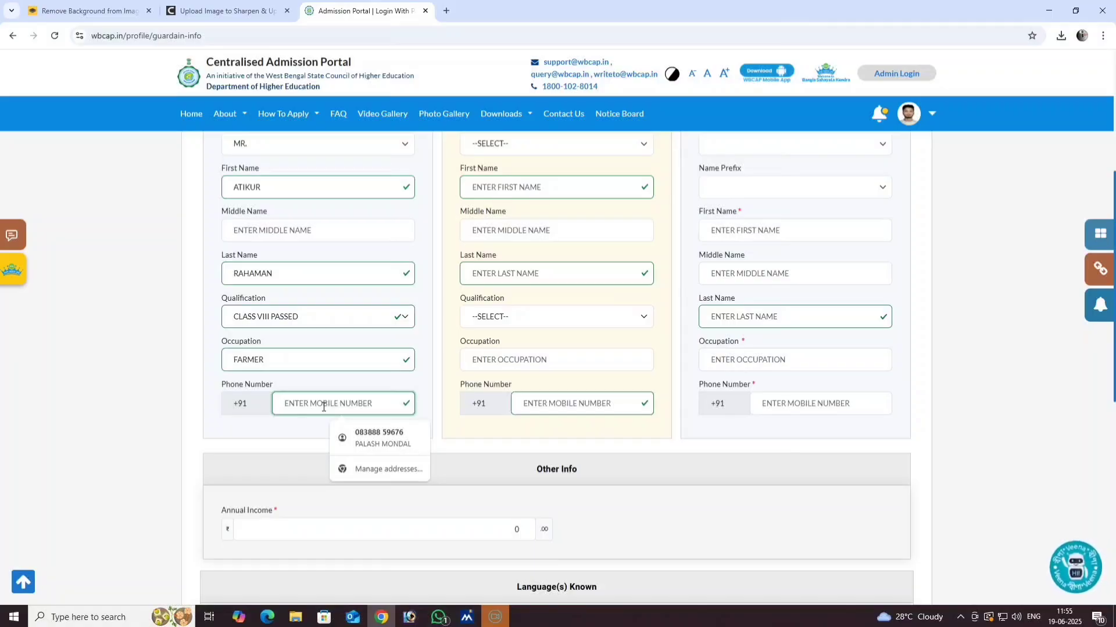
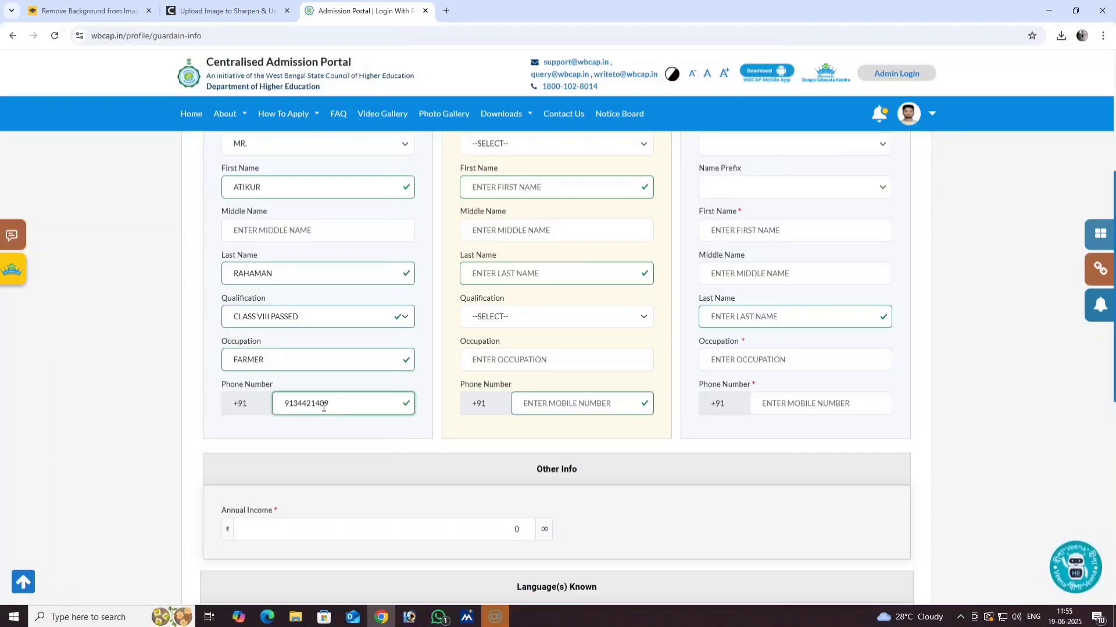
scroll(323, 406, up, 4)
scroll(448, 411, down, 2)
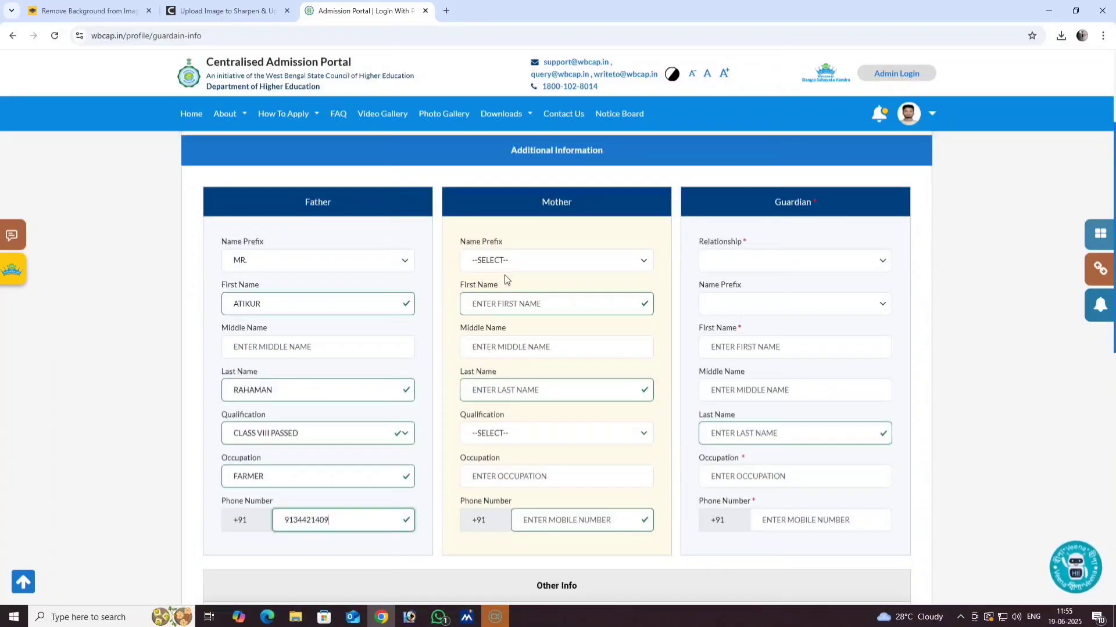
- Set the mother's prefix to MRS. and enter her first and last name
click(506, 258)
click(504, 319)
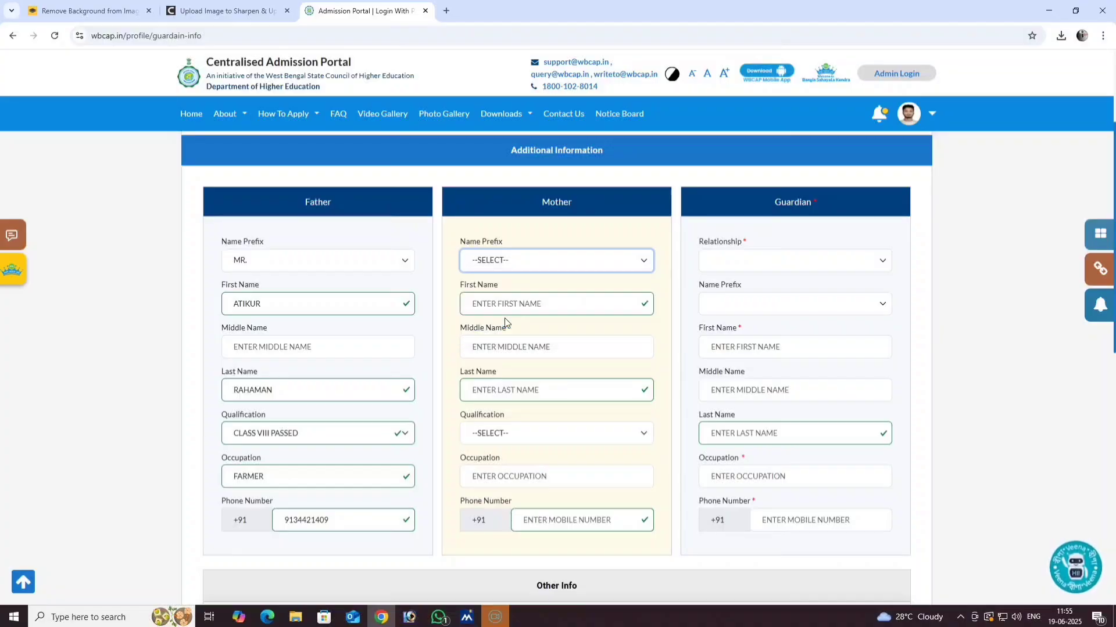
click(509, 299)
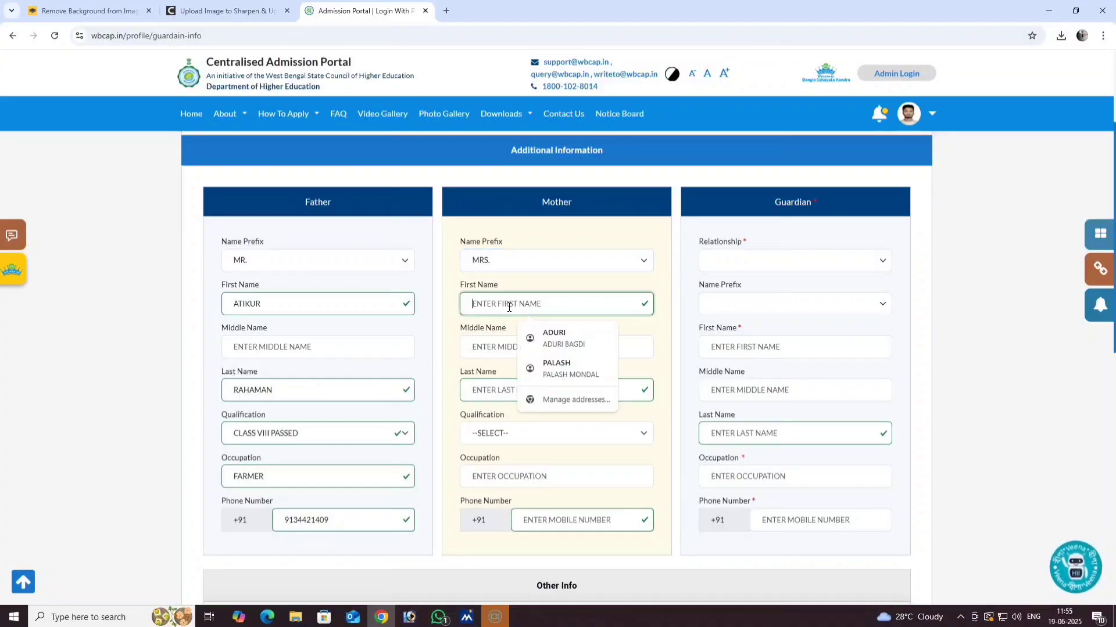
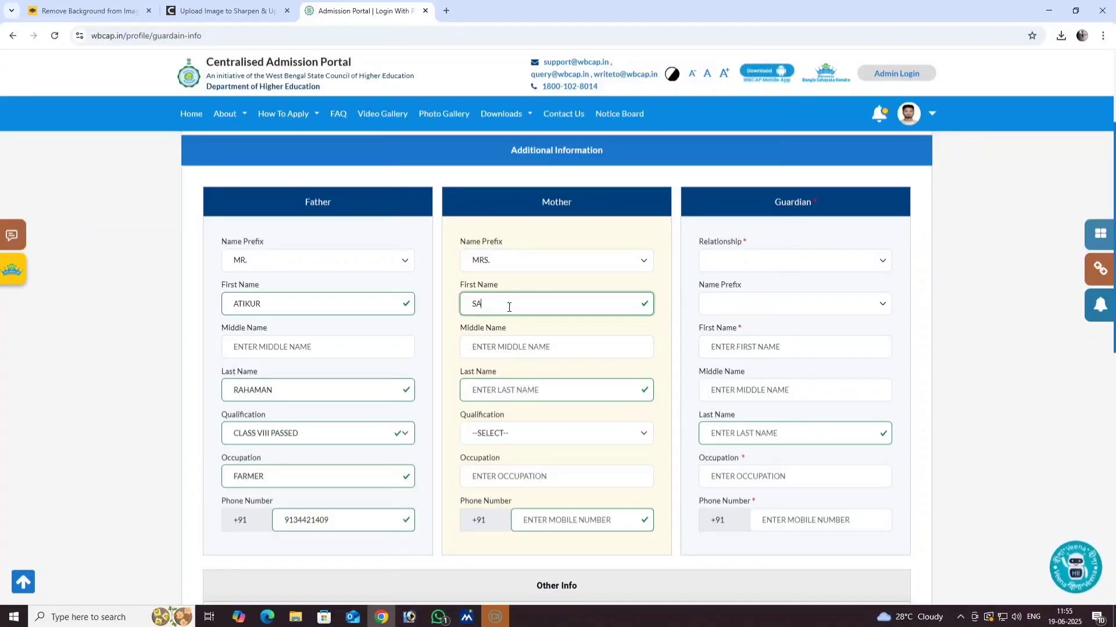
key(Tab)
key(Tab)
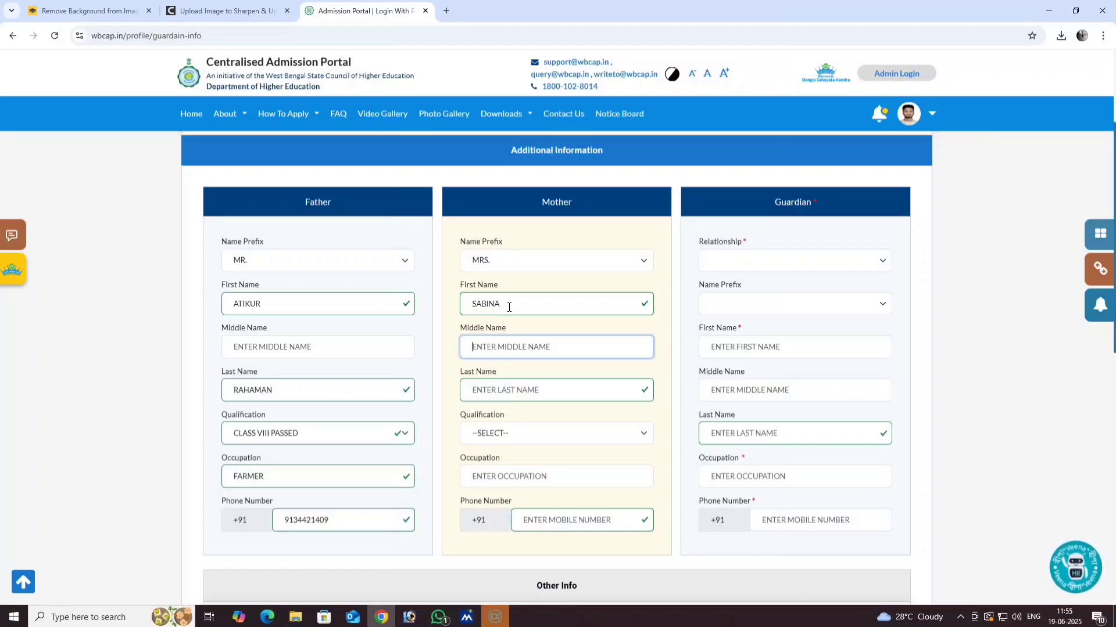
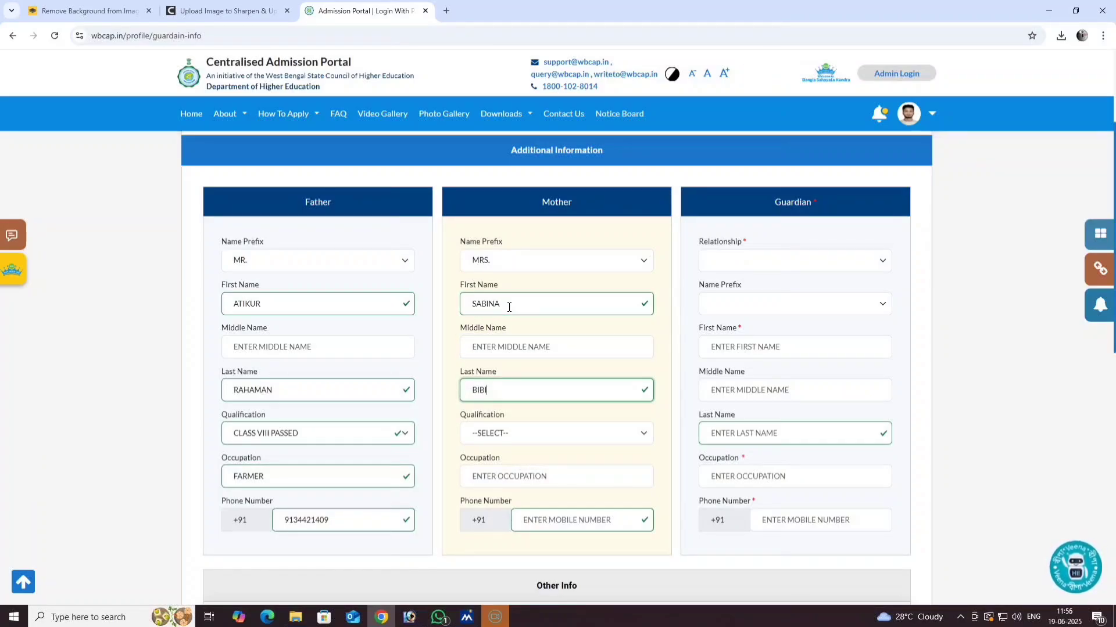
scroll(509, 307, down, 3)
- Set the mother's qualification to CLASS VIII PASSED and occupation to HOUSE WIFE
click(486, 256)
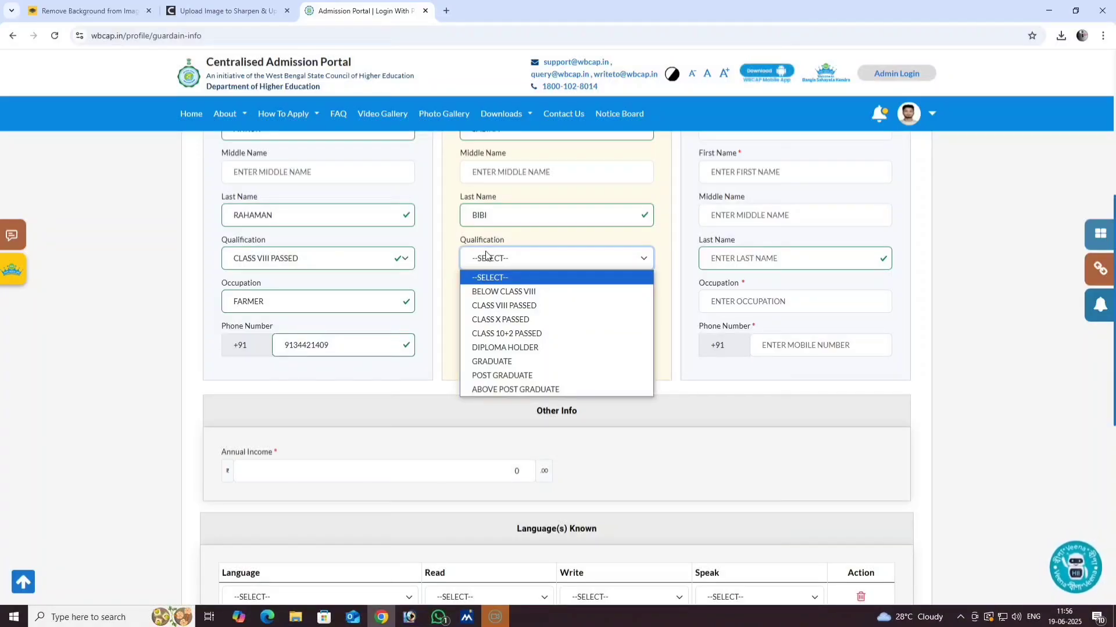
click(501, 305)
click(503, 302)
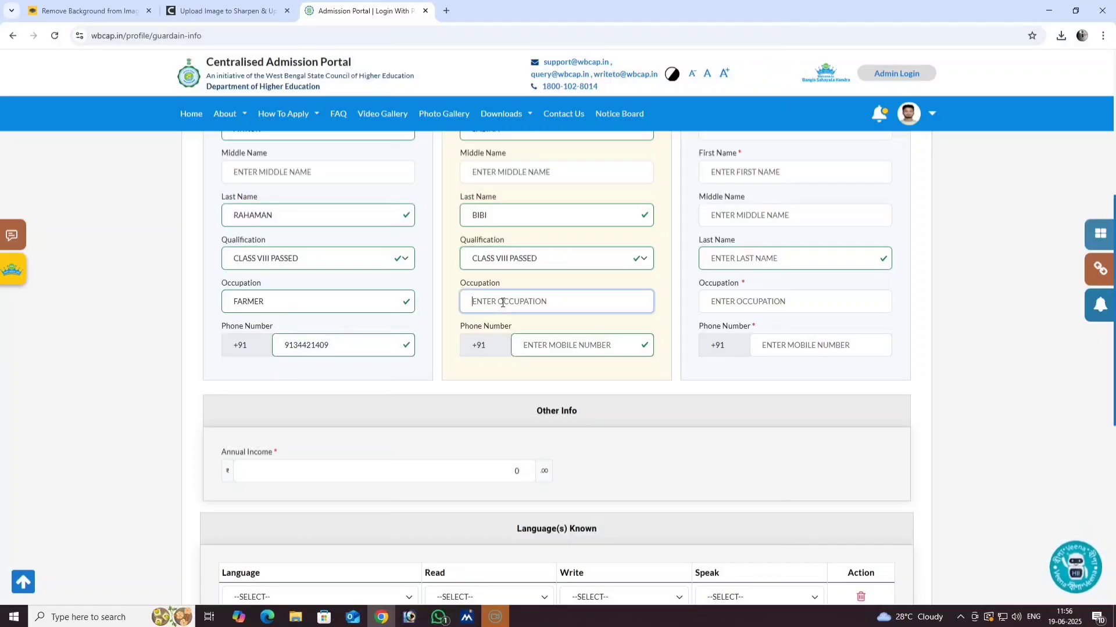
text(HO)
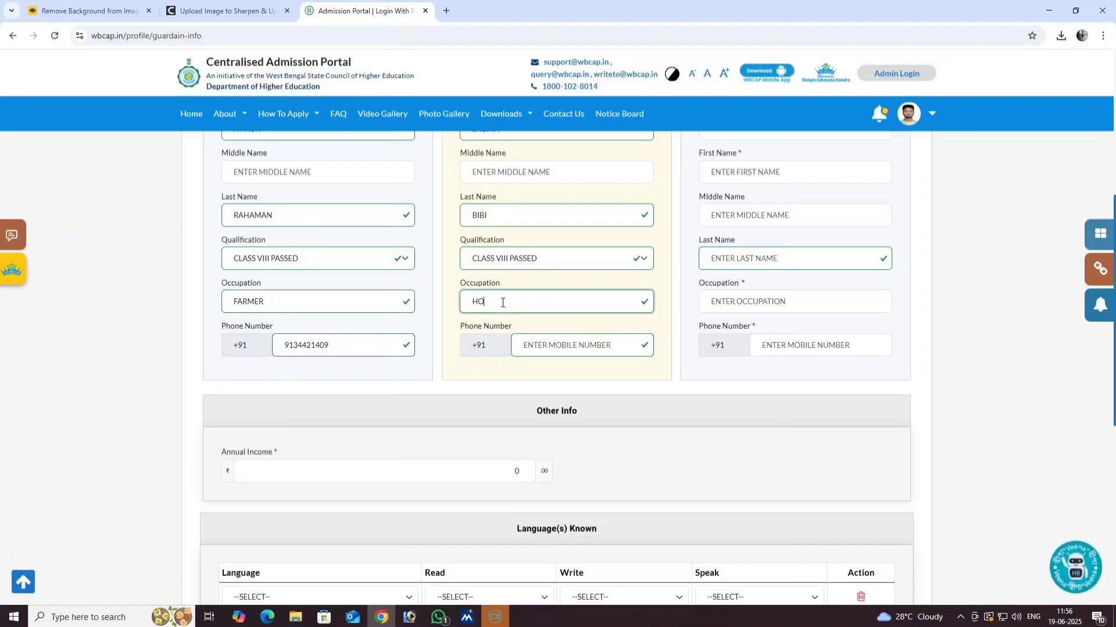
text(USE)
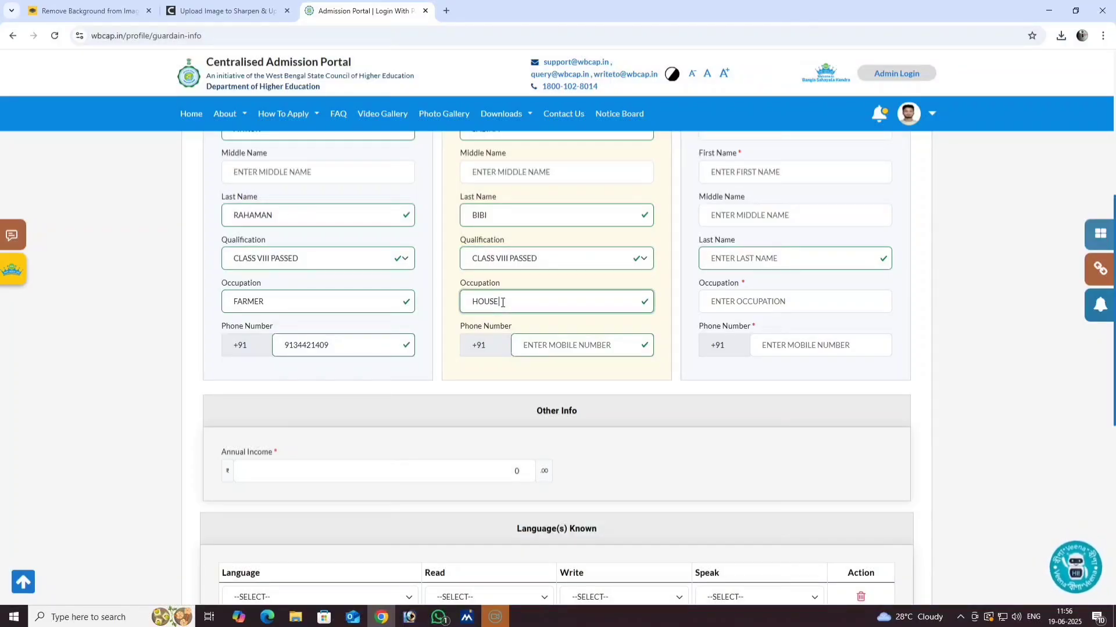
text( WIFE)
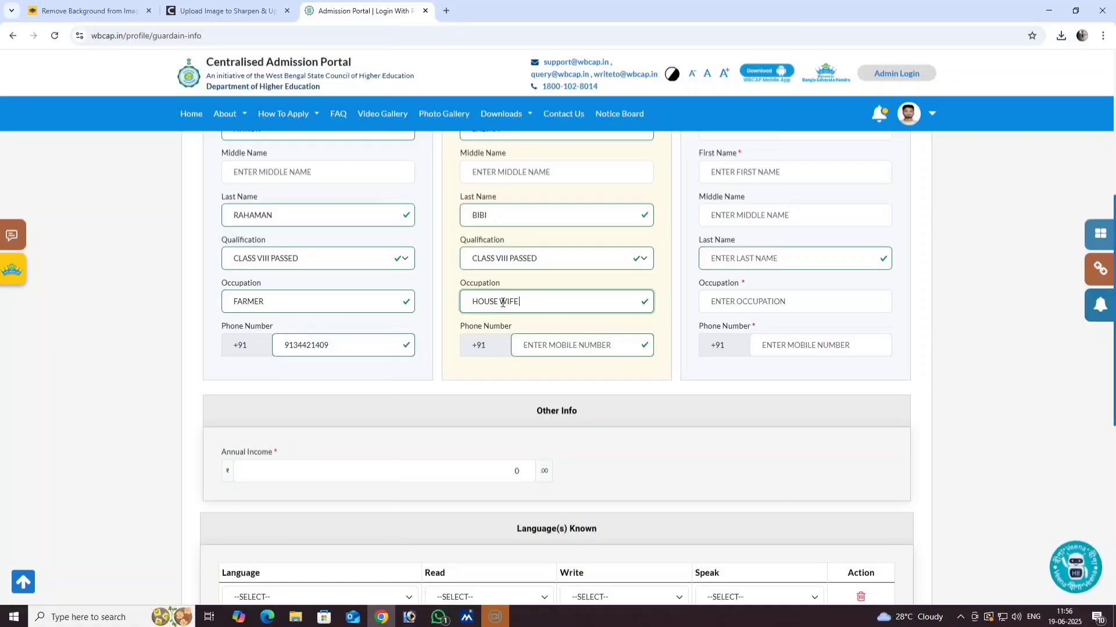
- Enter the mother's ten-digit mobile number, correcting the mistyped digits
click(588, 347)
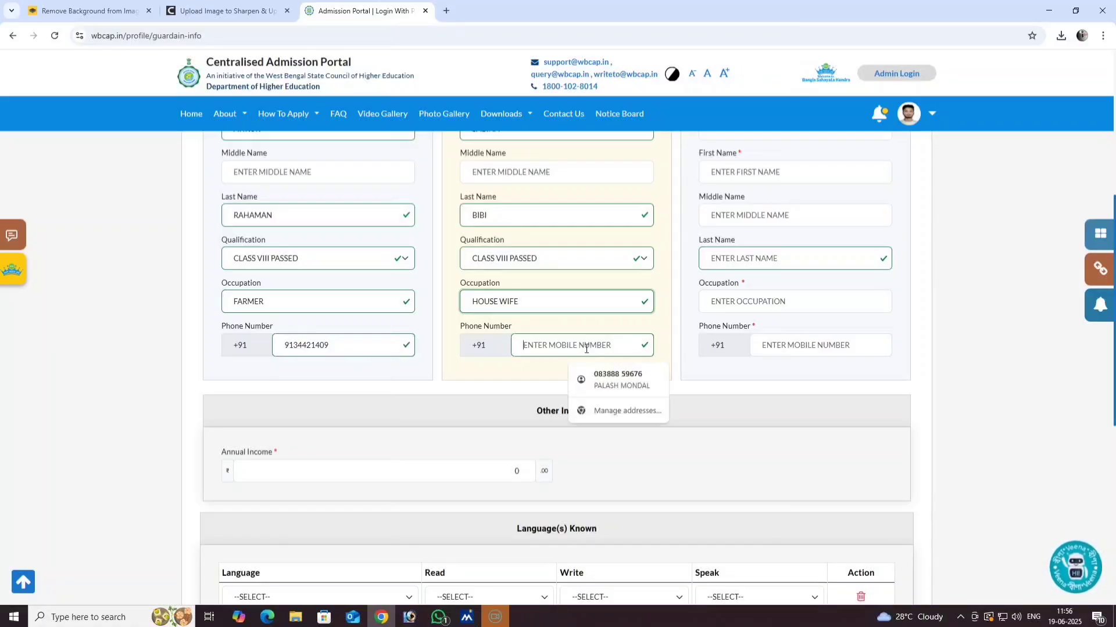
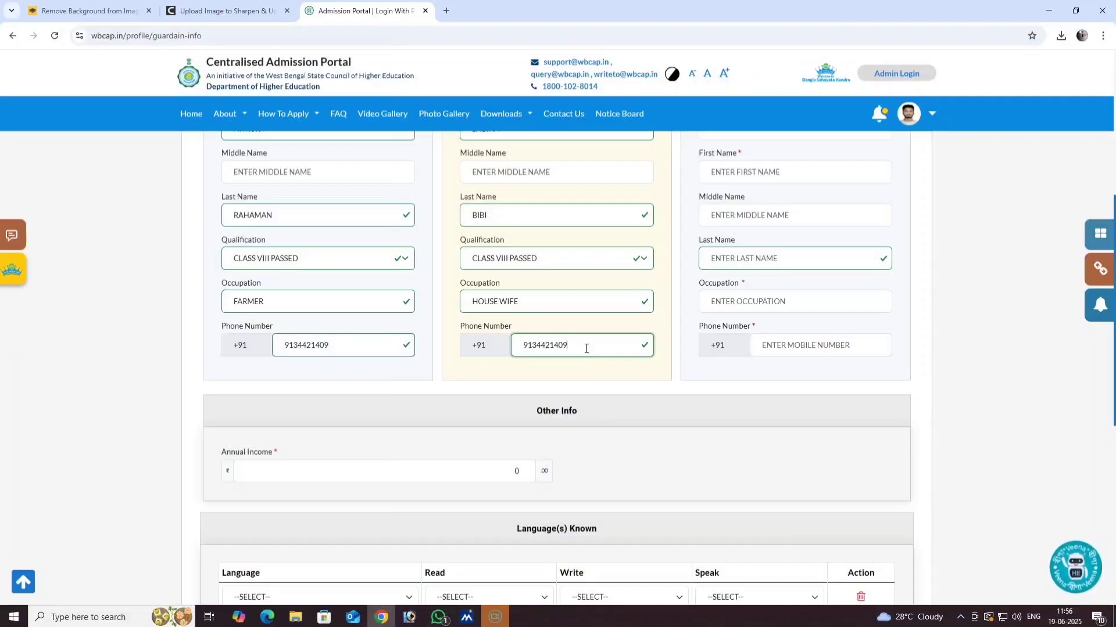
scroll(586, 348, up, 4)
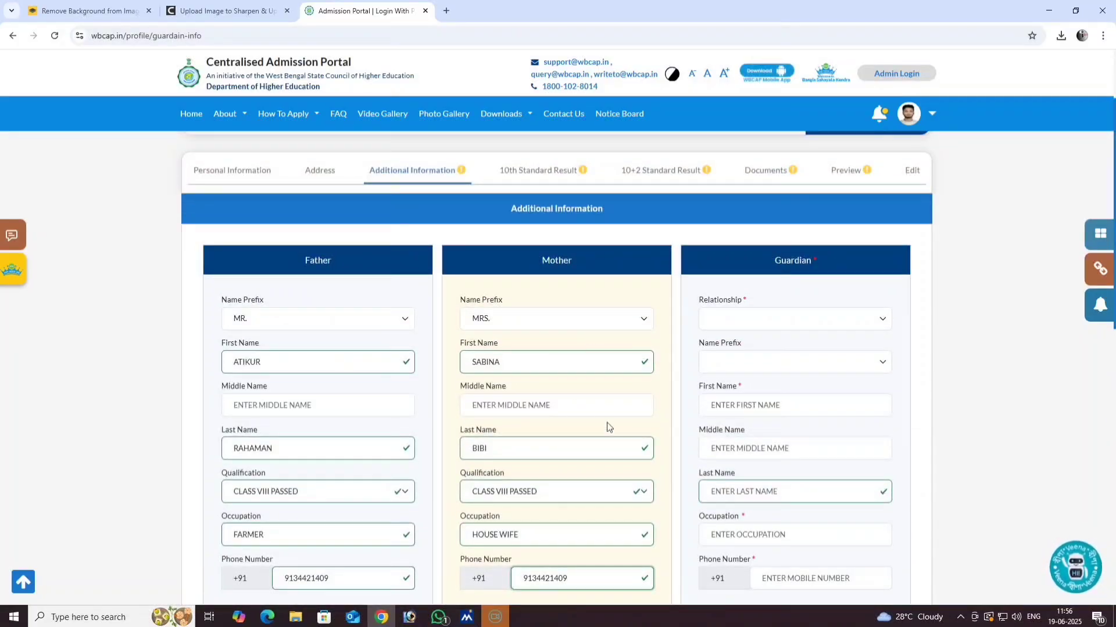
- Choose FATHER as the guardian relationship so his details carry over
scroll(718, 308, down, 1)
click(730, 255)
click(723, 291)
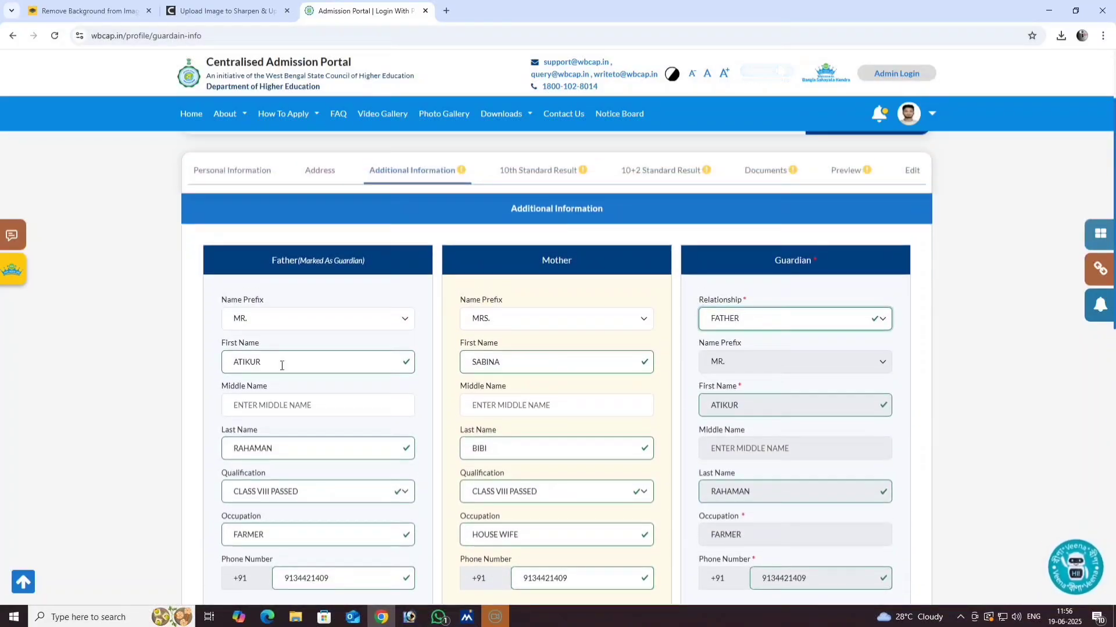
scroll(317, 397, down, 1)
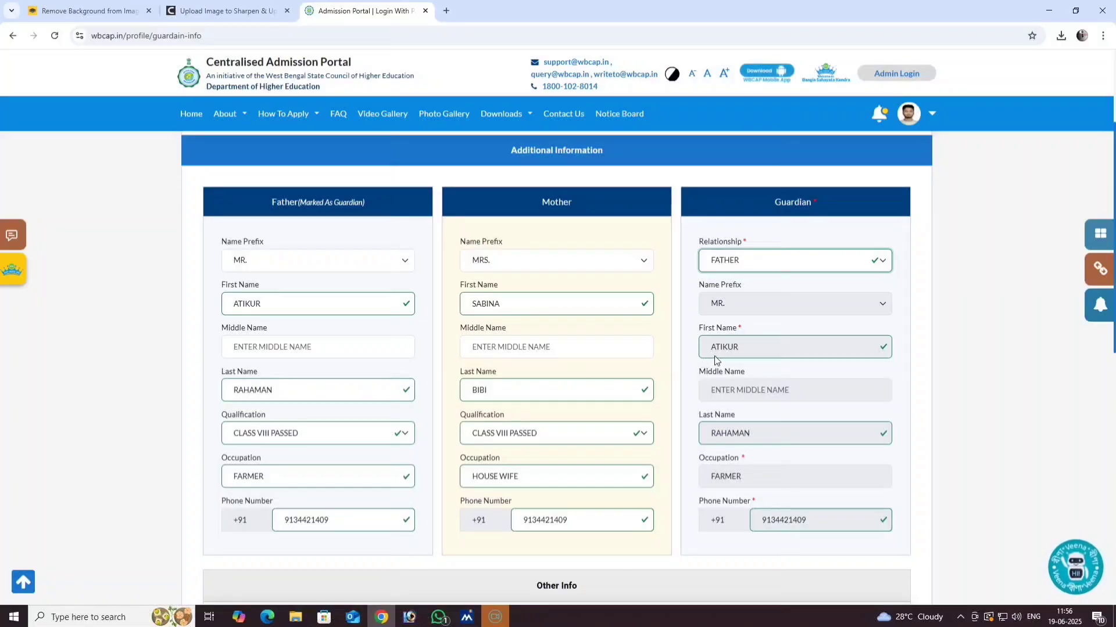
scroll(749, 365, down, 1)
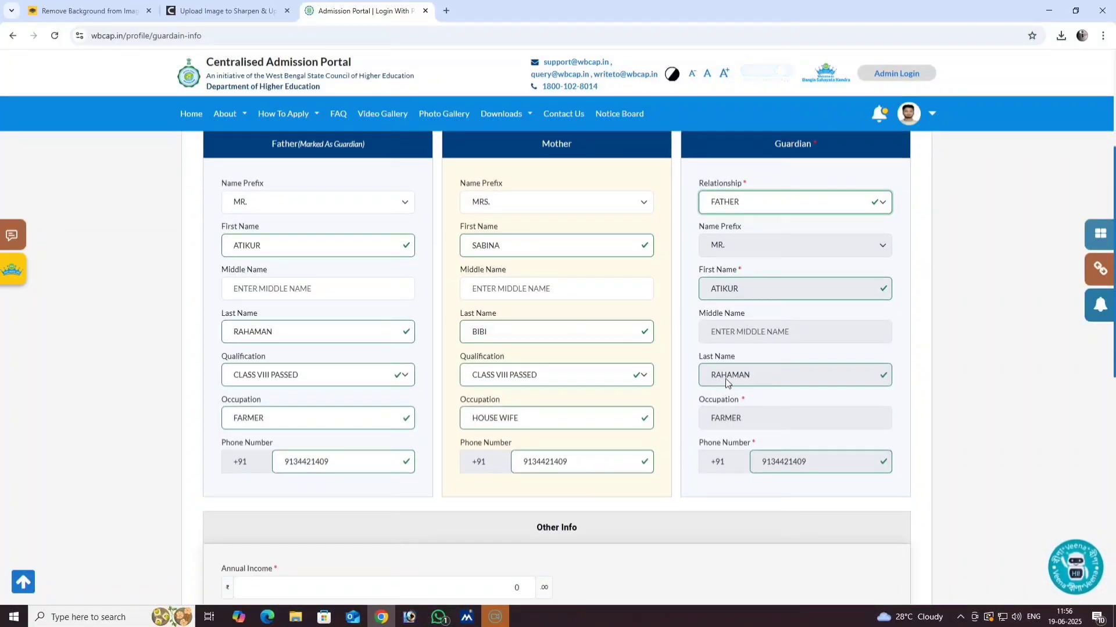
scroll(765, 379, down, 1)
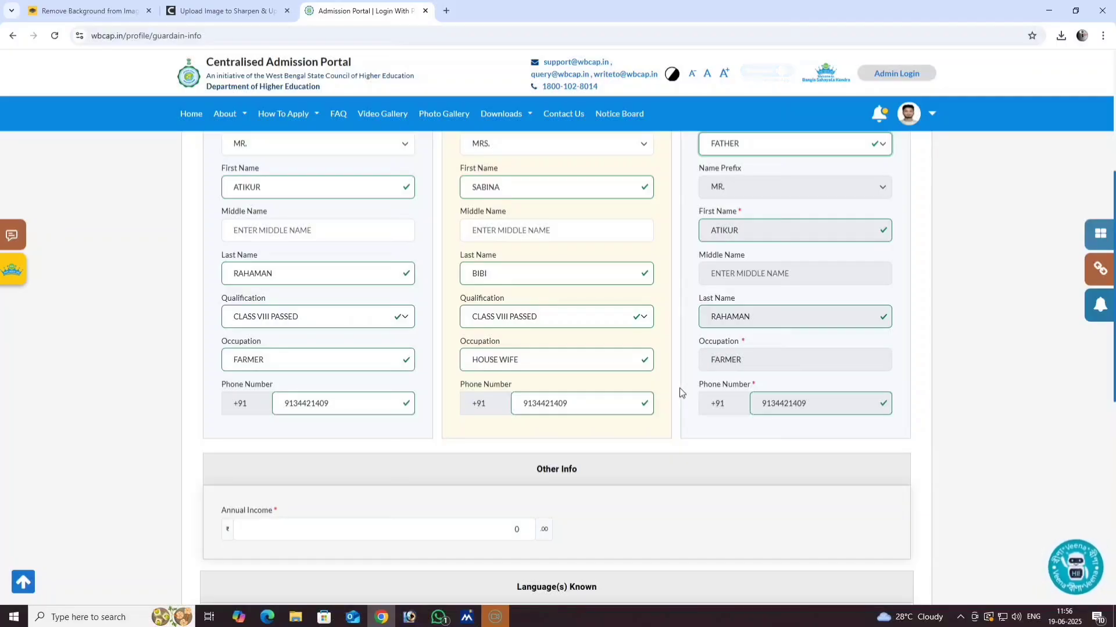
scroll(685, 395, down, 2)
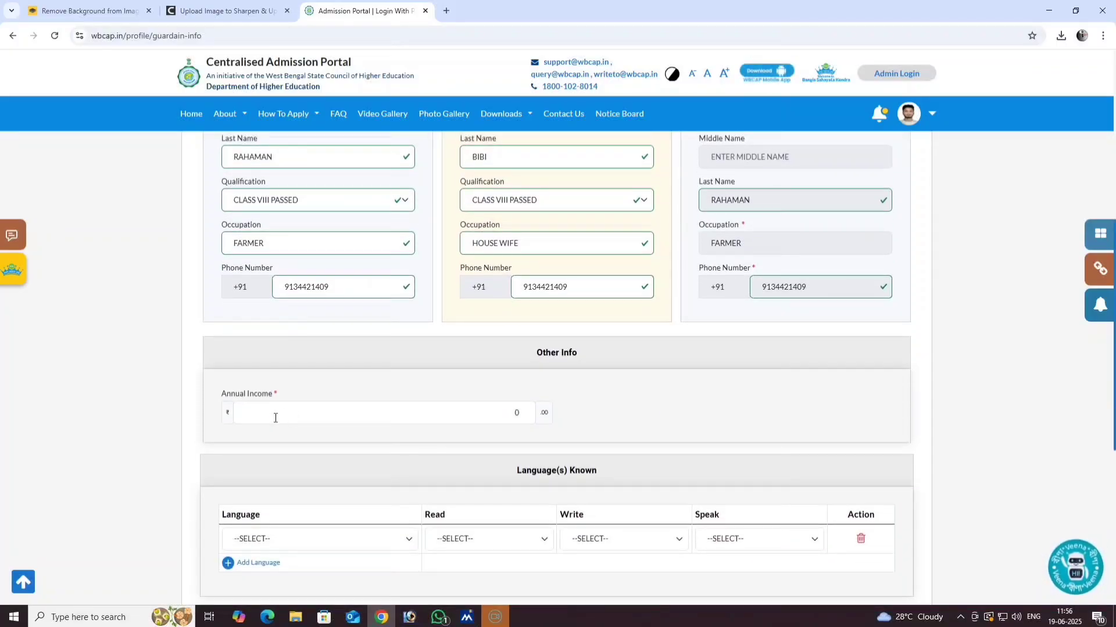
click(293, 418)
scroll(290, 365, down, 1)
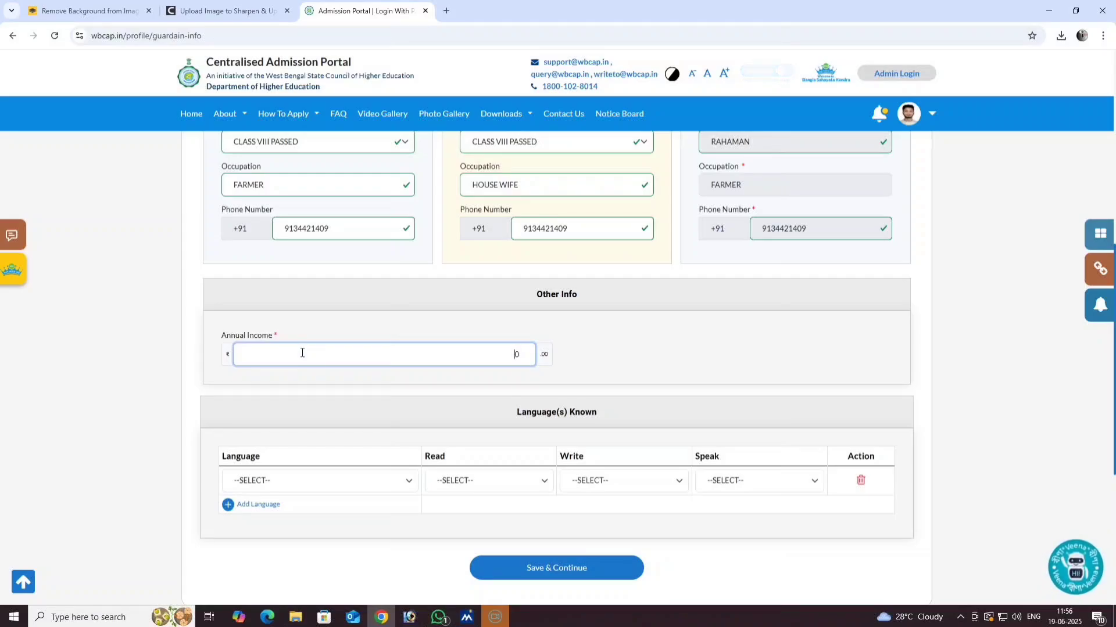
- Enter 120000 as annual income and add BENGALI (BANGLA) with read, write, speak YES
text(120000)
scroll(303, 352, down, 2)
click(284, 372)
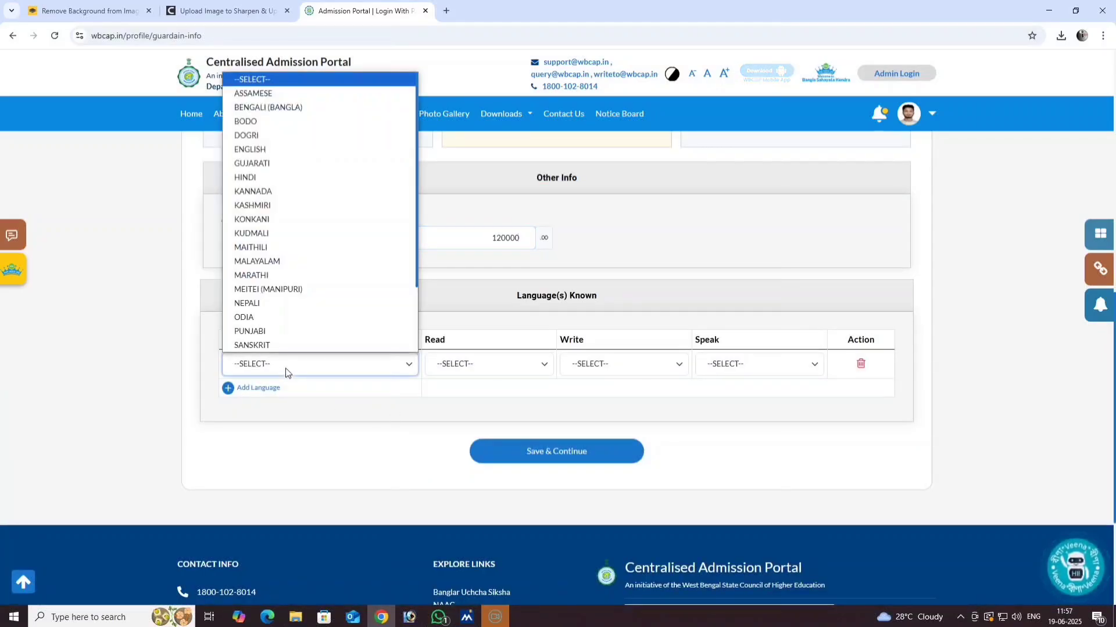
click(293, 110)
click(473, 365)
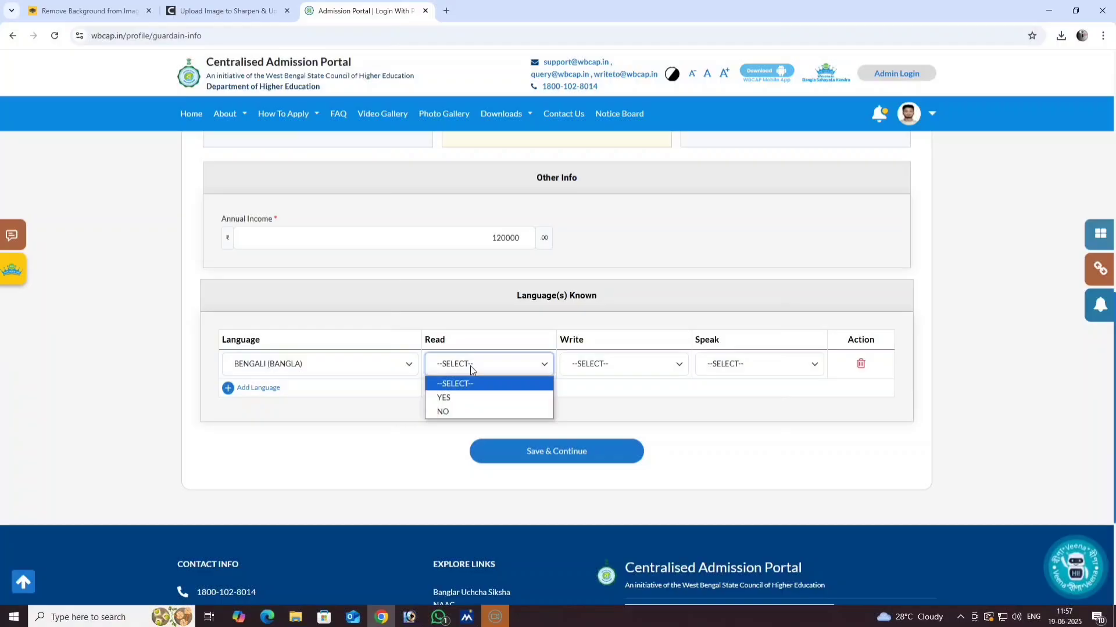
click(457, 395)
click(624, 365)
click(601, 398)
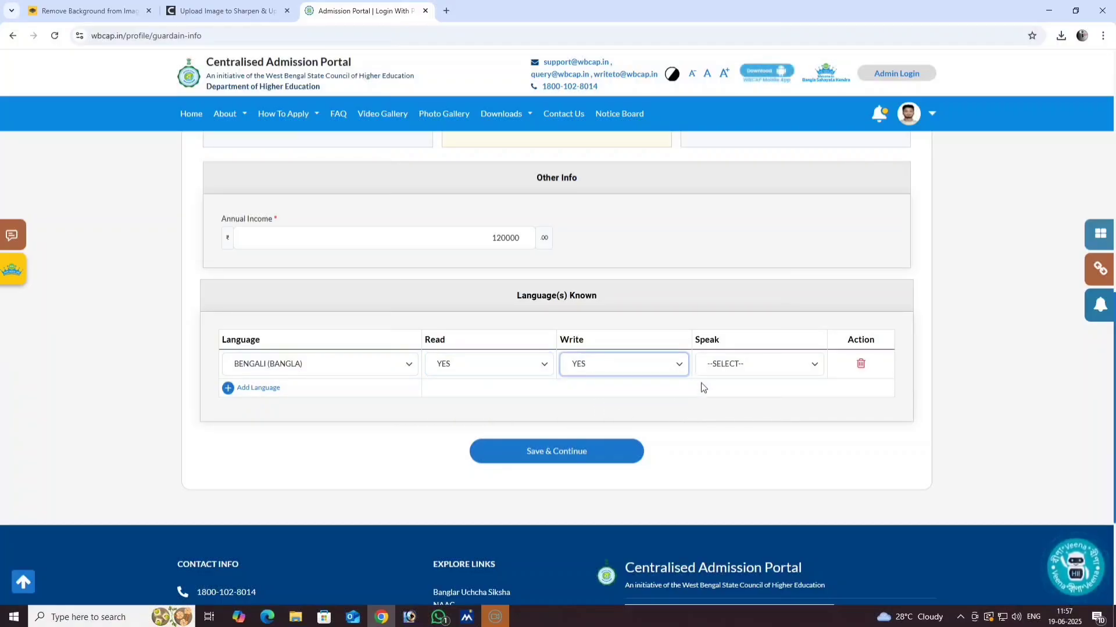
click(734, 368)
click(727, 392)
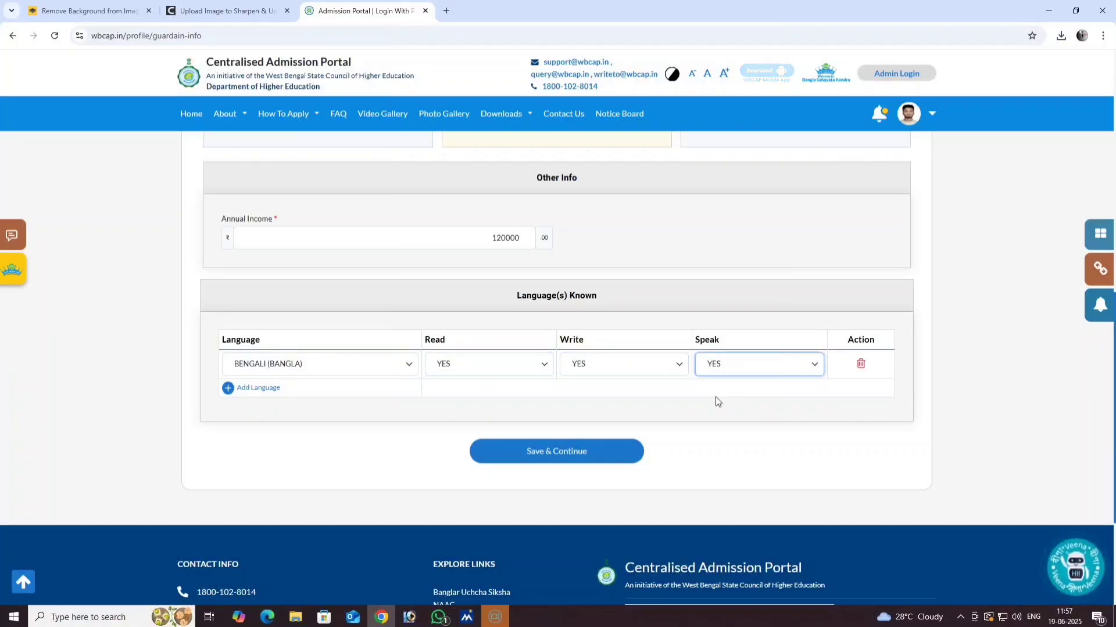
- Add a second language row for ENGLISH with read, write and speak all YES
click(228, 388)
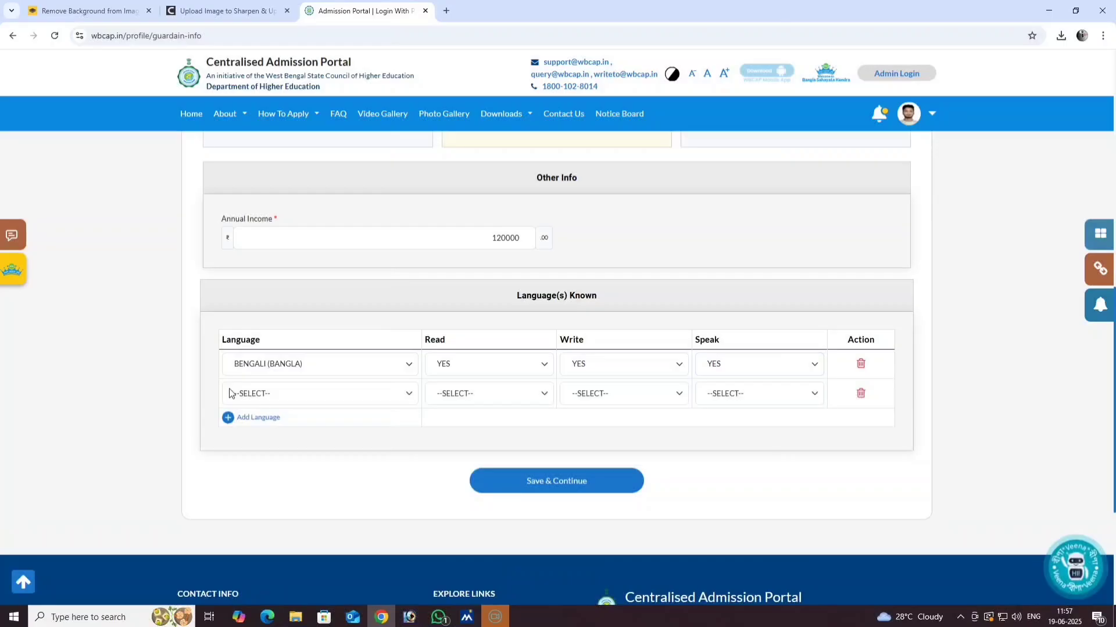
click(301, 400)
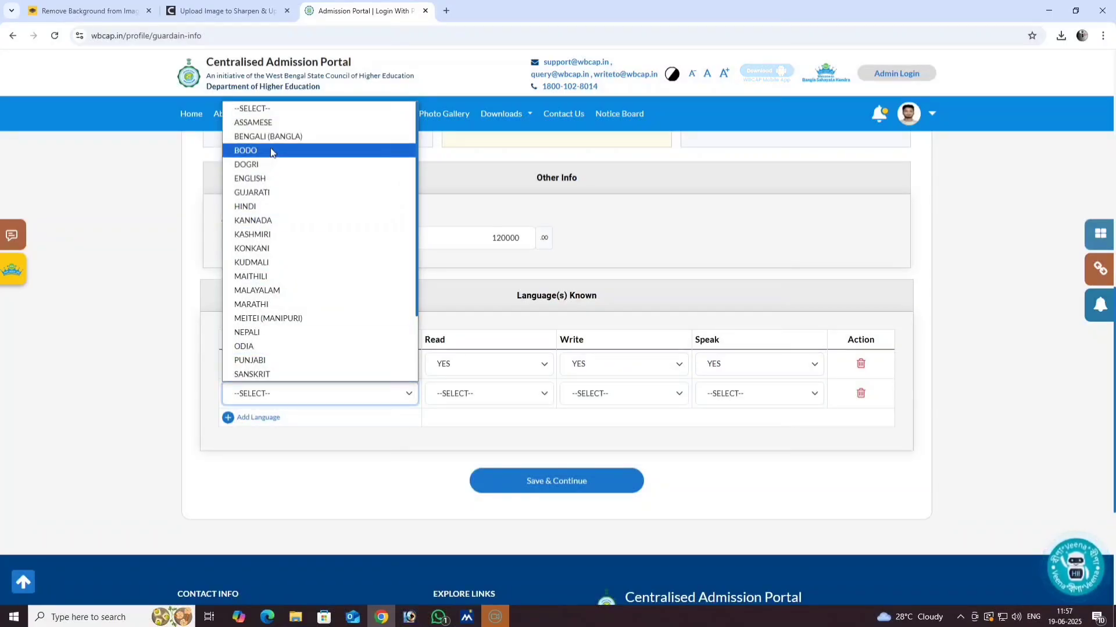
click(259, 178)
click(452, 399)
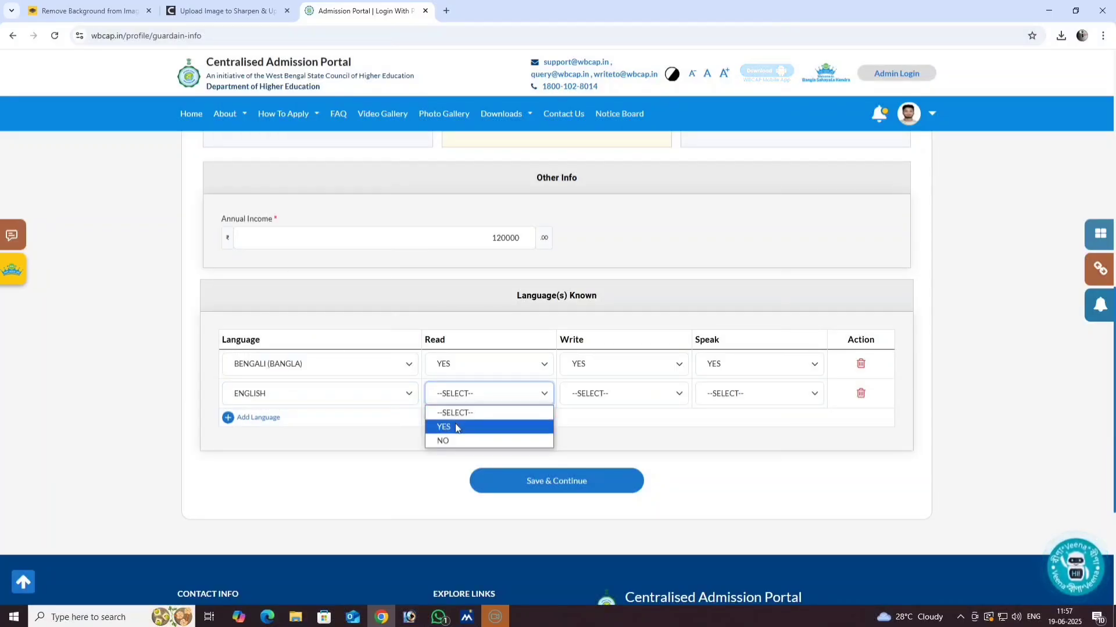
click(456, 426)
click(598, 401)
click(594, 428)
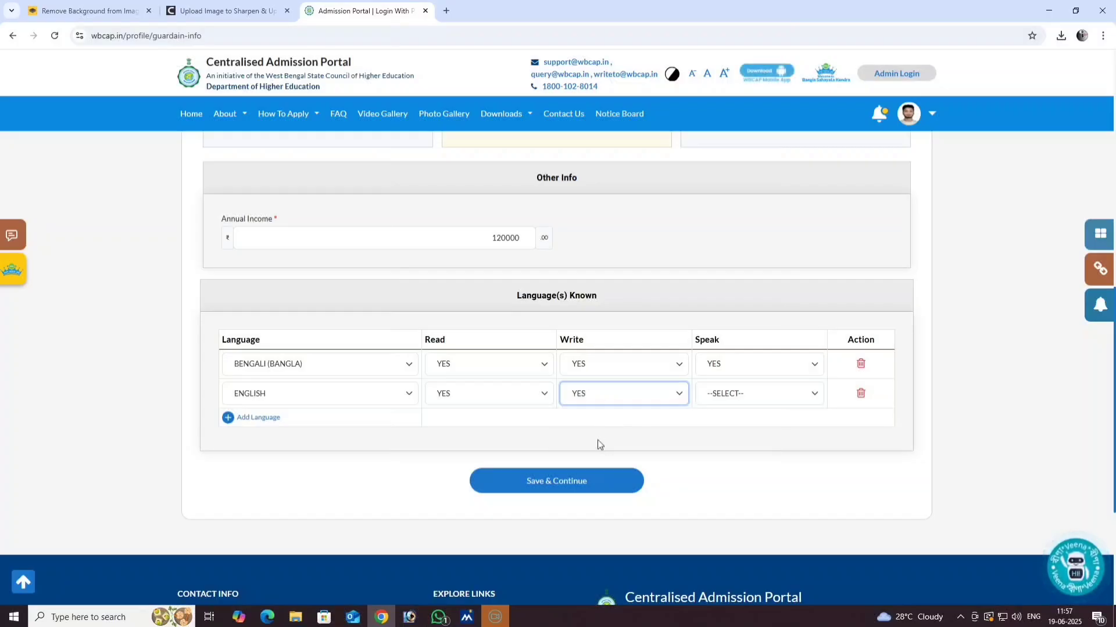
click(730, 396)
click(720, 427)
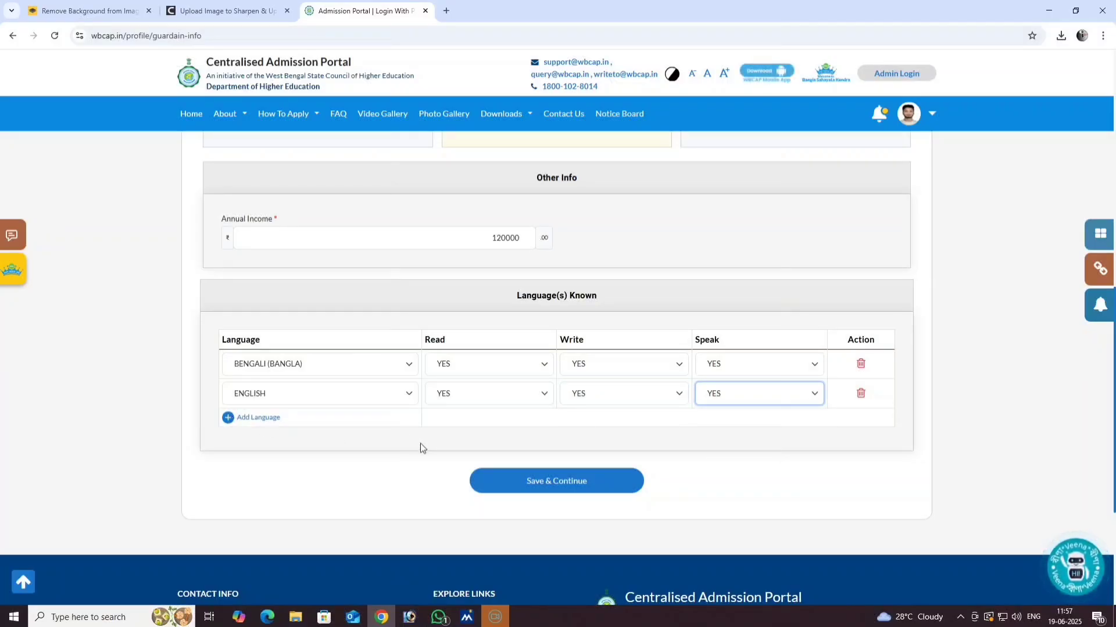
- Review the filled Additional Information form and submit it with Save & Continue
scroll(413, 448, up, 8)
scroll(413, 447, up, 2)
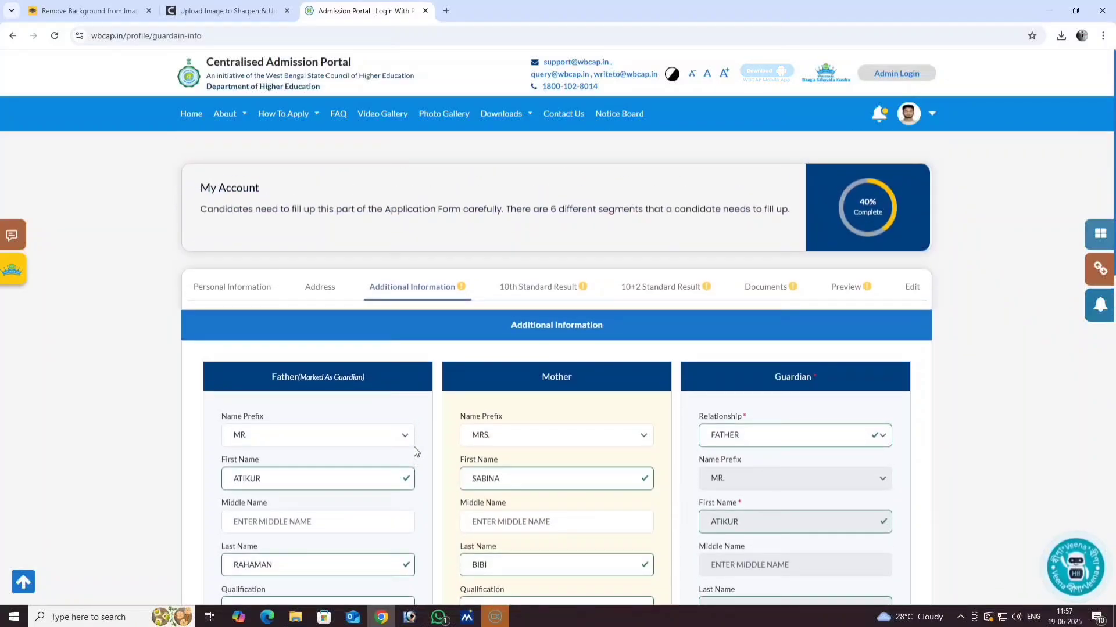
scroll(413, 447, down, 2)
scroll(391, 393, down, 1)
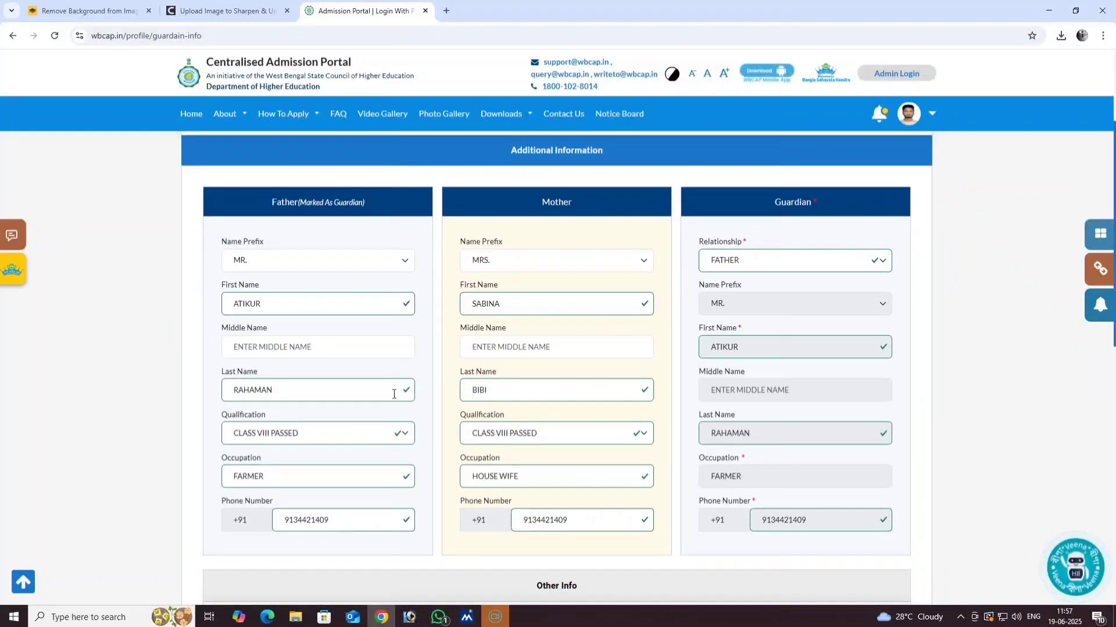
scroll(428, 394, down, 1)
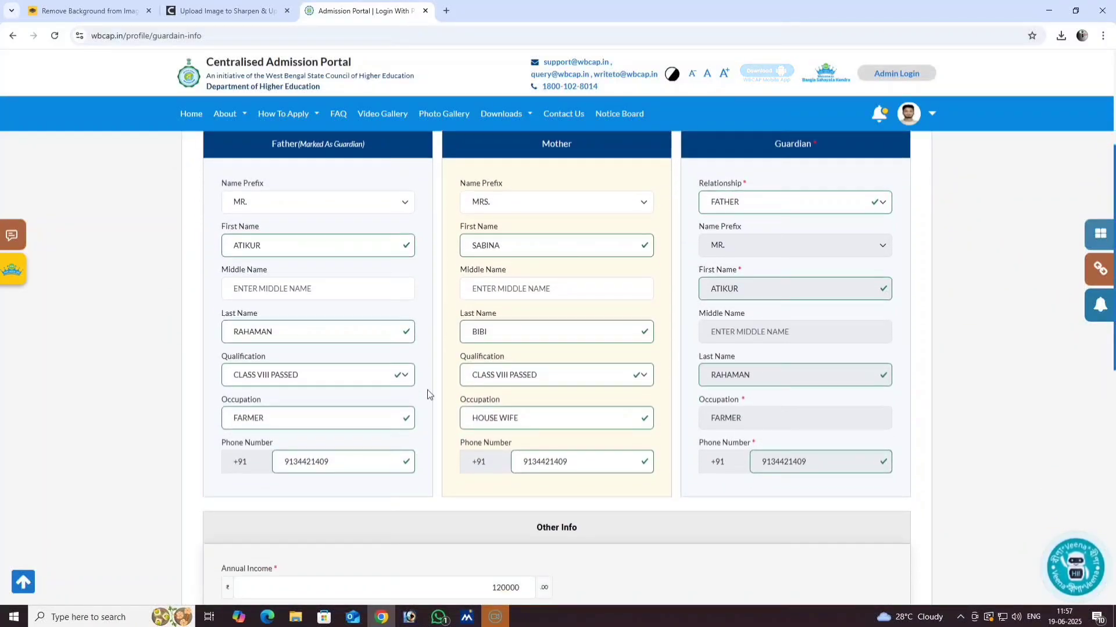
scroll(424, 394, down, 4)
scroll(402, 406, up, 5)
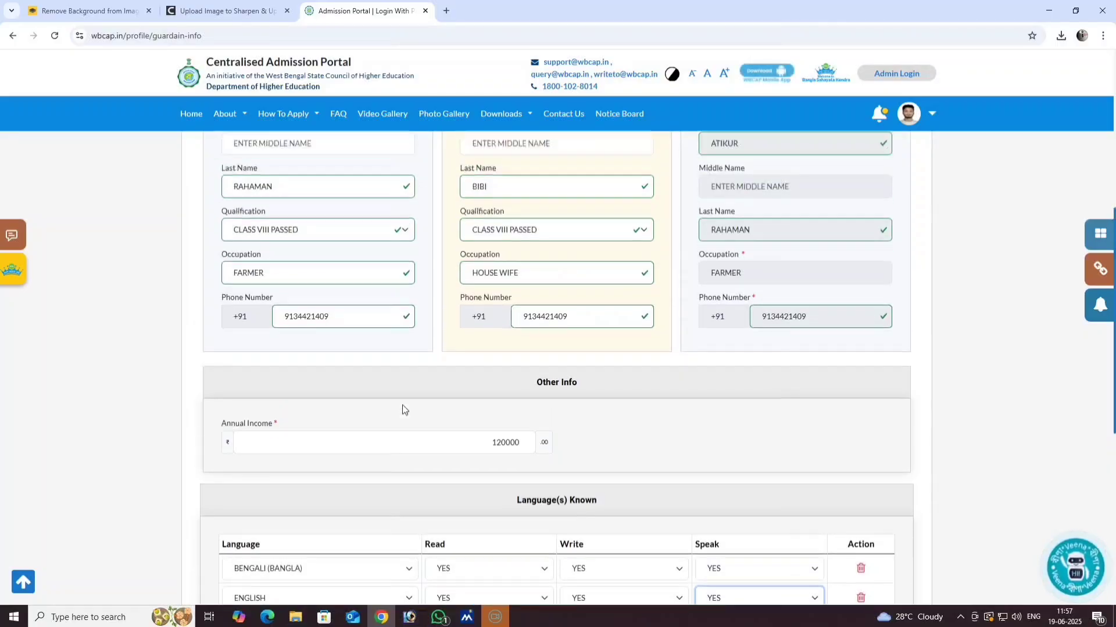
scroll(354, 398, up, 2)
scroll(353, 399, down, 2)
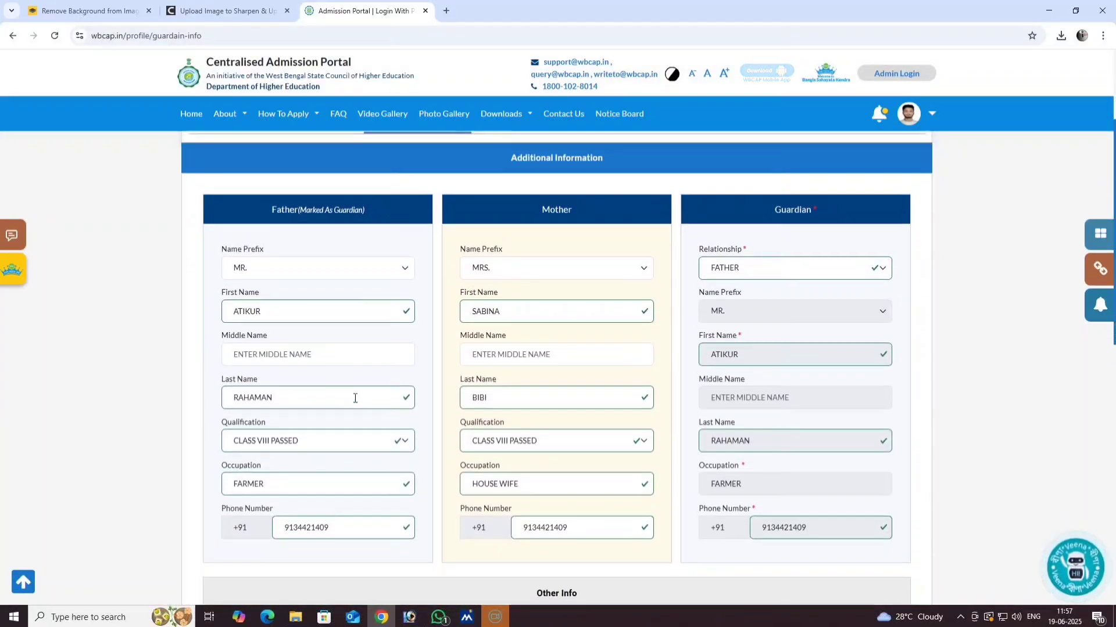
scroll(308, 366, up, 1)
scroll(263, 334, down, 1)
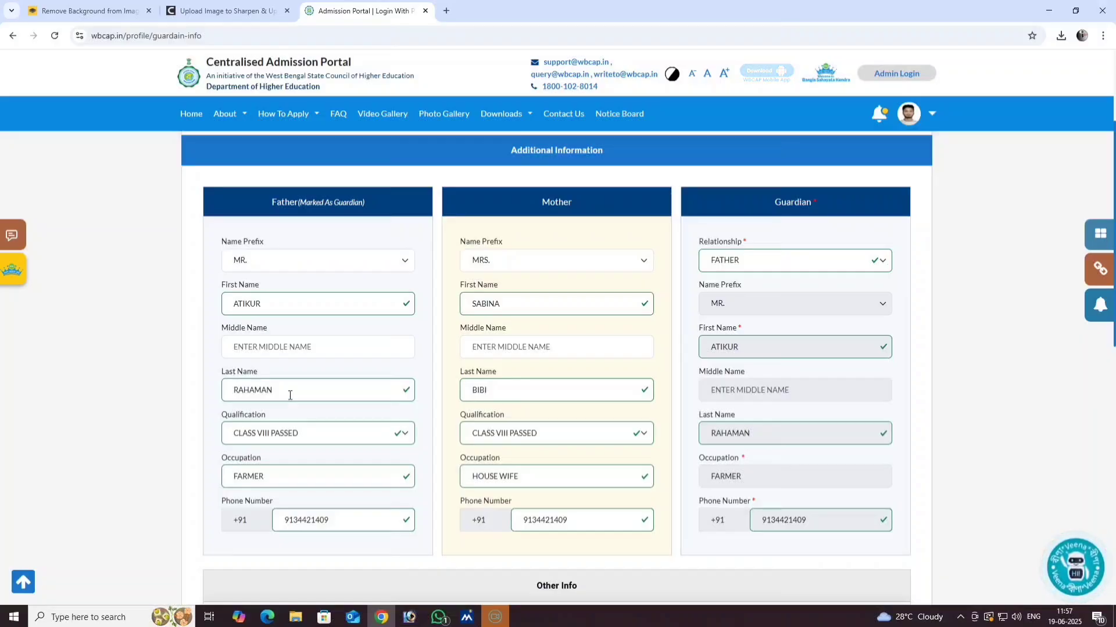
scroll(284, 389, down, 1)
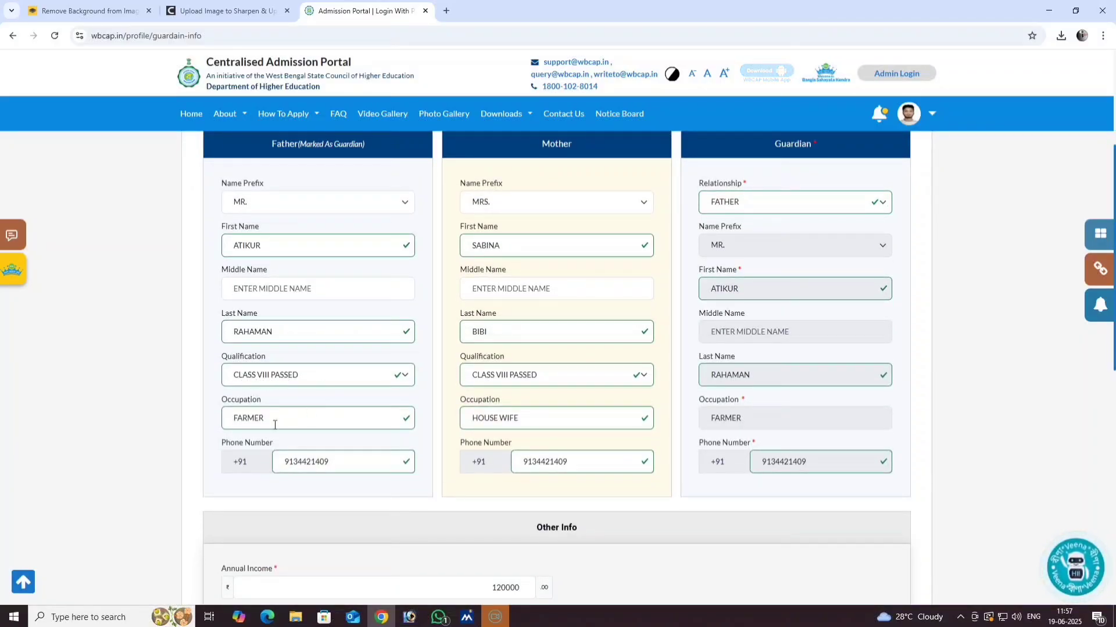
scroll(535, 381, up, 2)
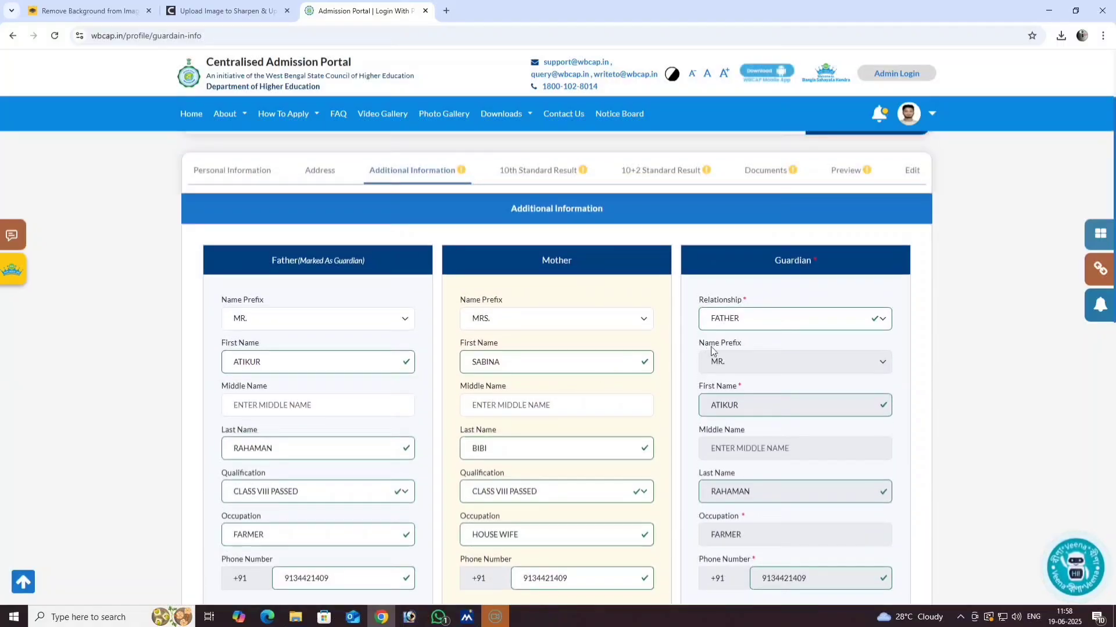
scroll(735, 425, down, 1)
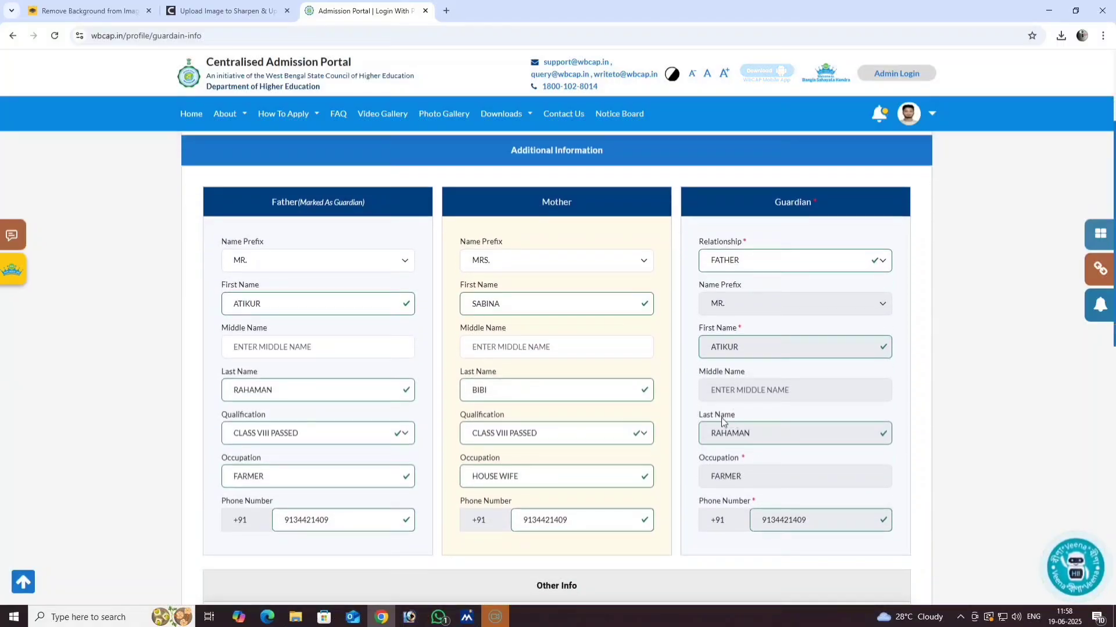
scroll(613, 441, down, 7)
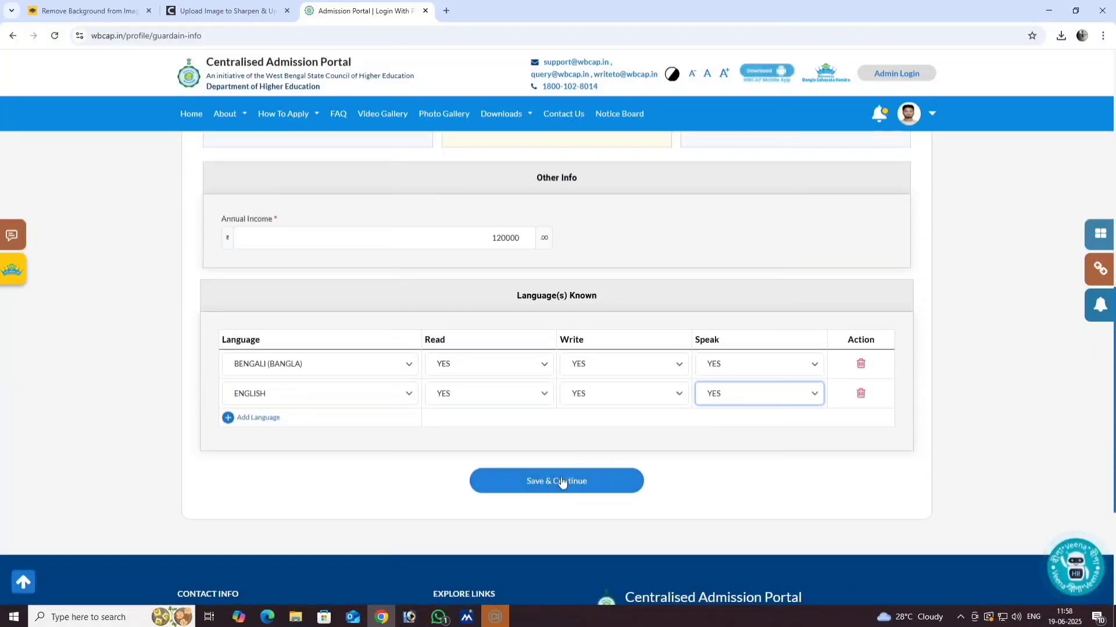
click(575, 483)
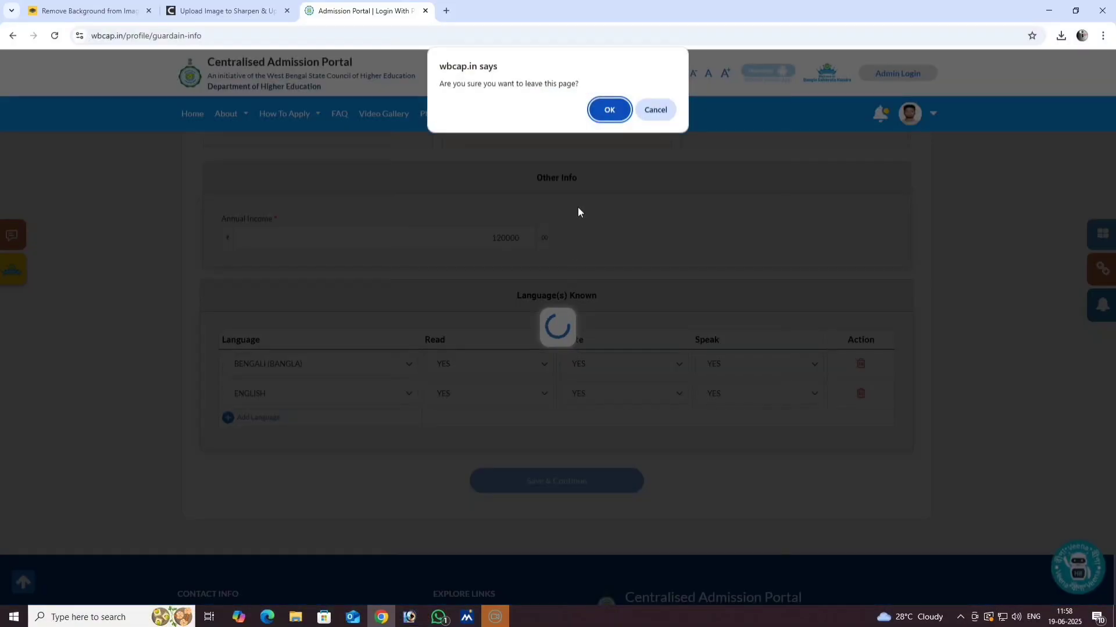
- Confirm leaving the page and close the Board guide popup on the 10th Standard Result form
click(610, 109)
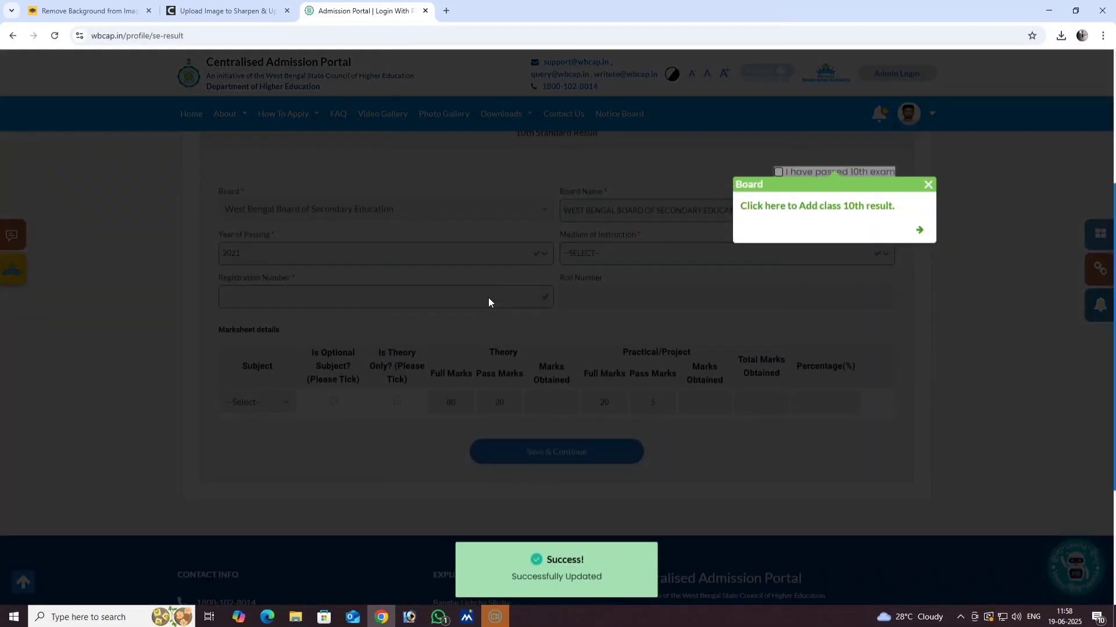
click(928, 184)
scroll(465, 291, up, 2)
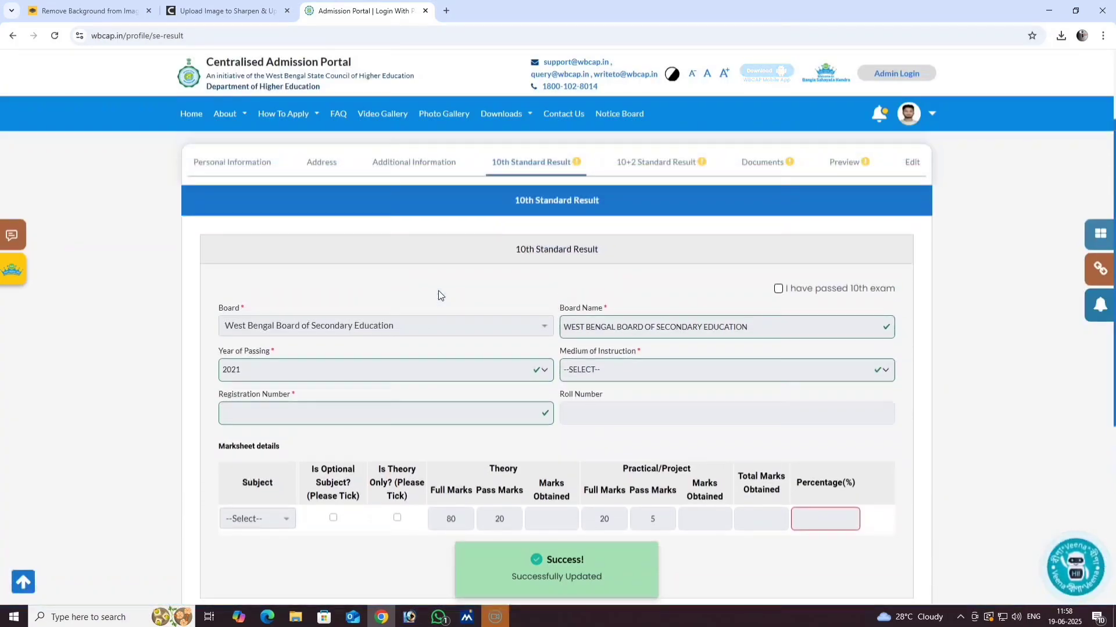
scroll(437, 299, down, 1)
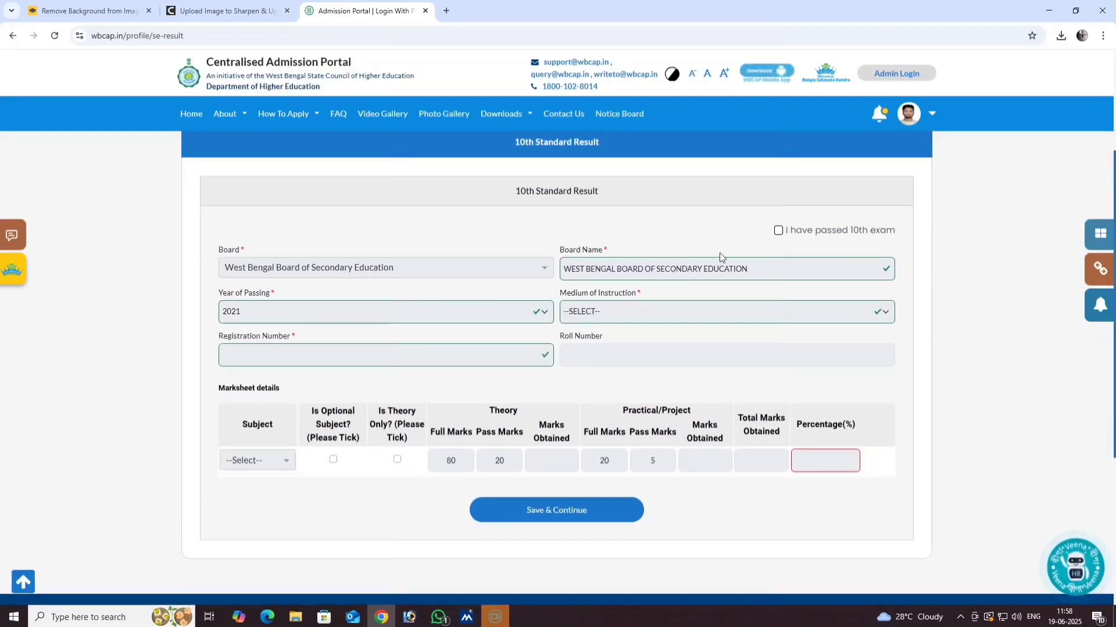
- Tick 'I have passed 10th exam' and set Medium of Instruction to BENGALI
click(778, 231)
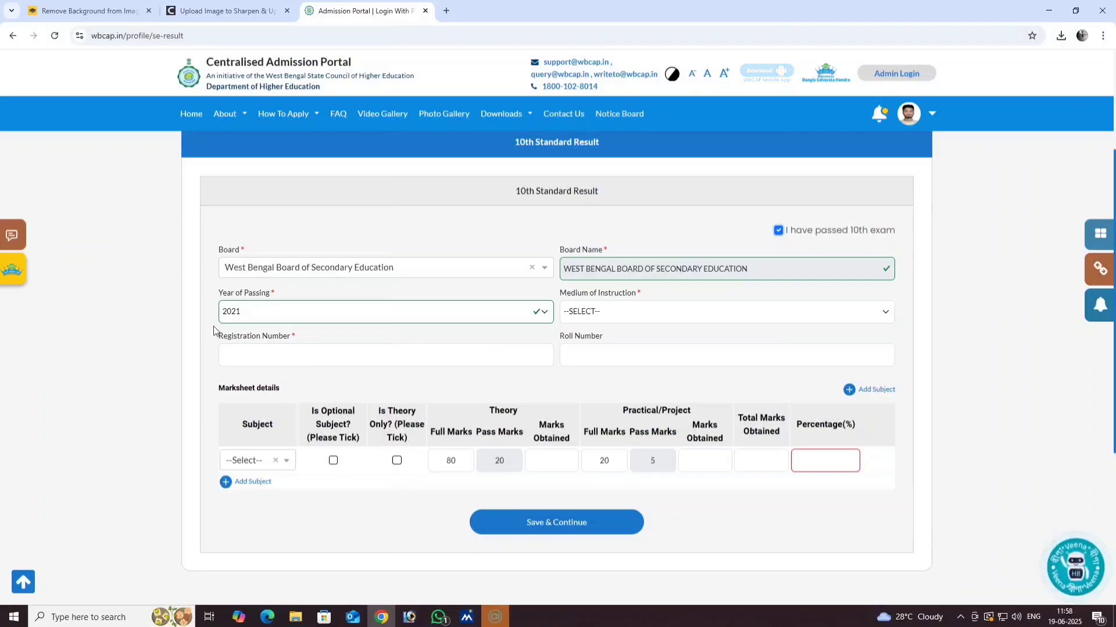
click(610, 316)
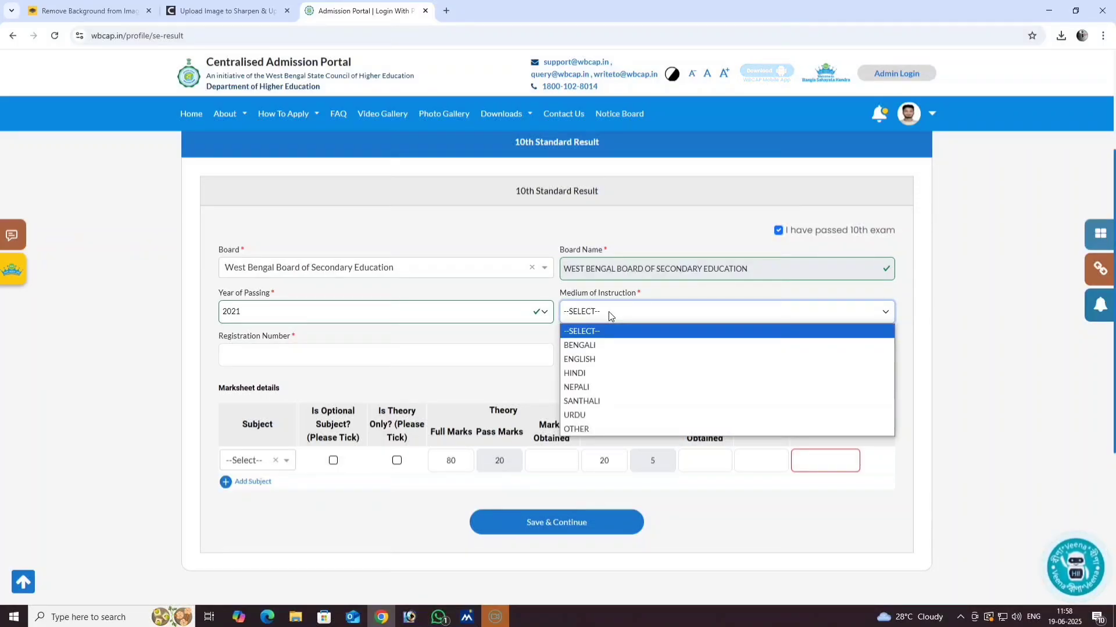
click(579, 345)
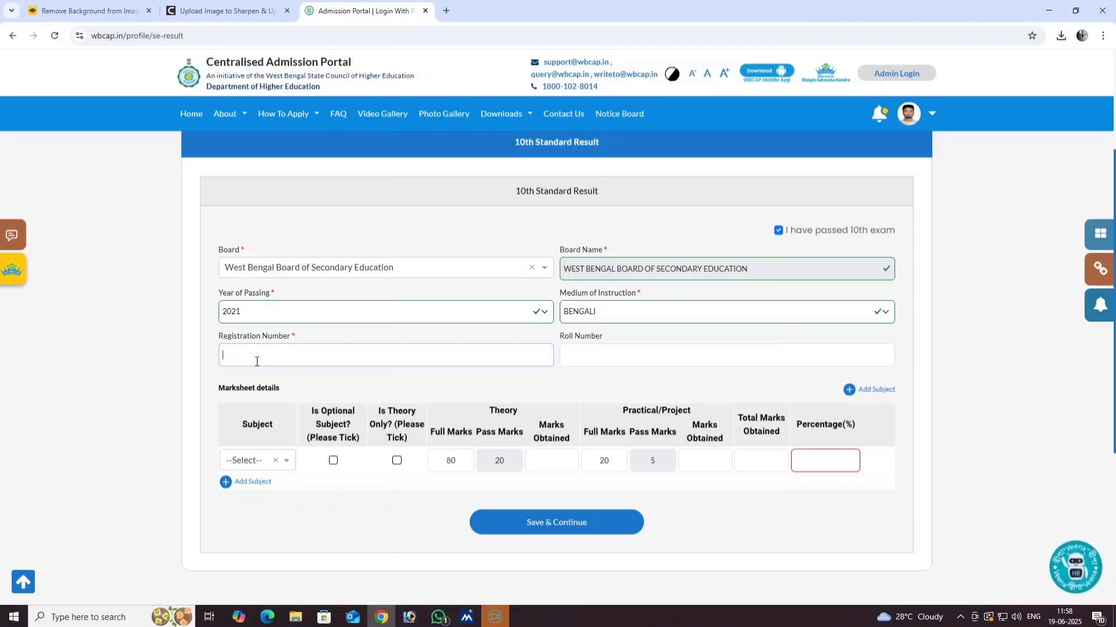
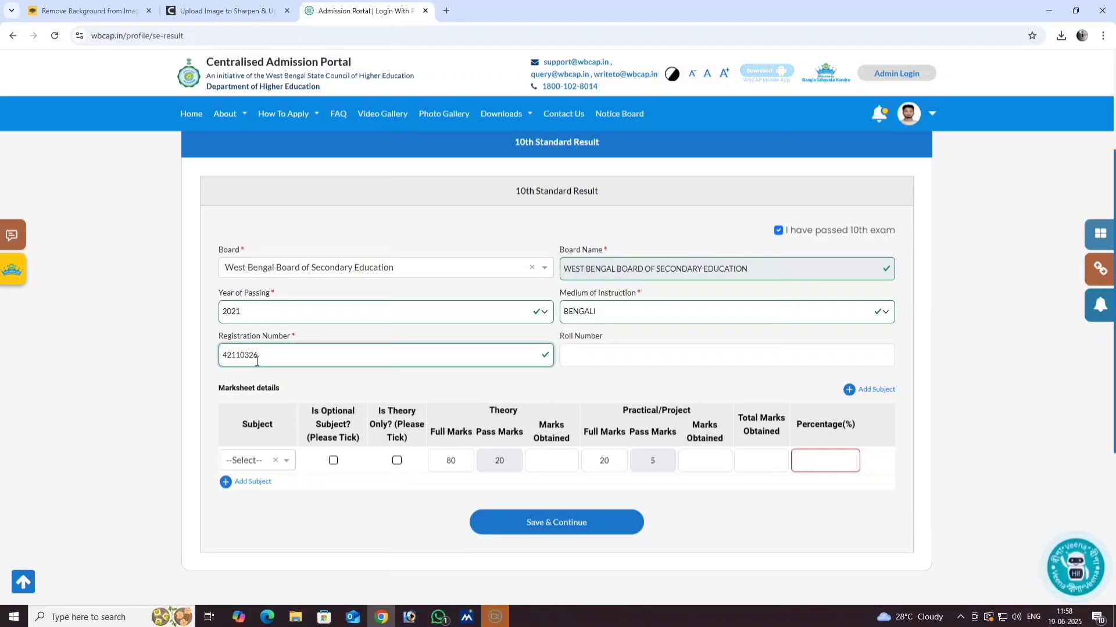
- Paste and complete the 10th registration number, then enter the roll number
click(626, 362)
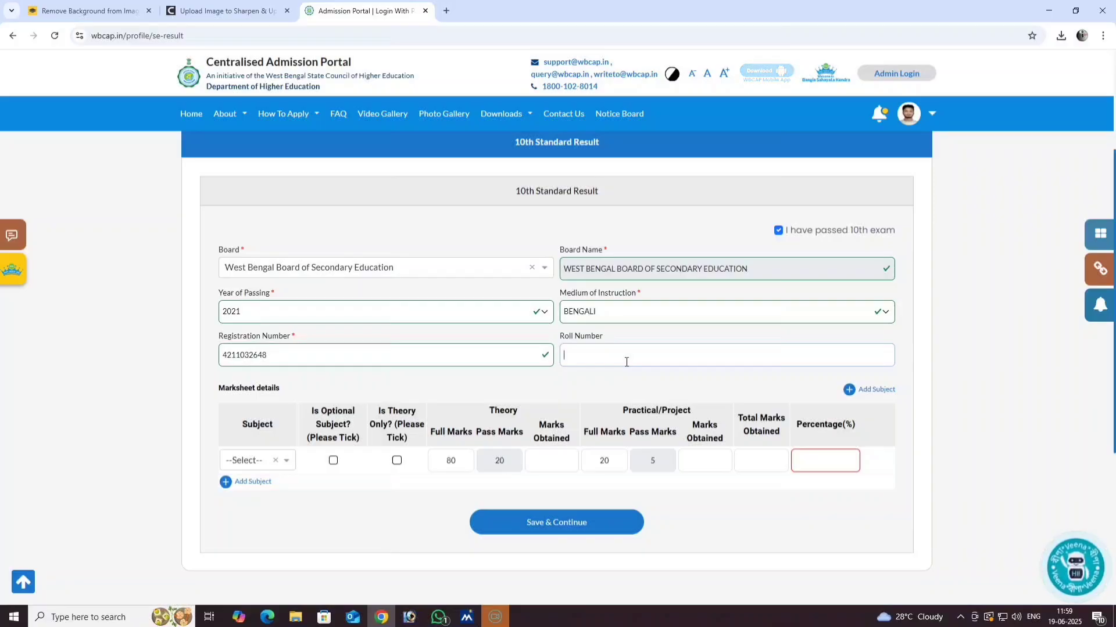
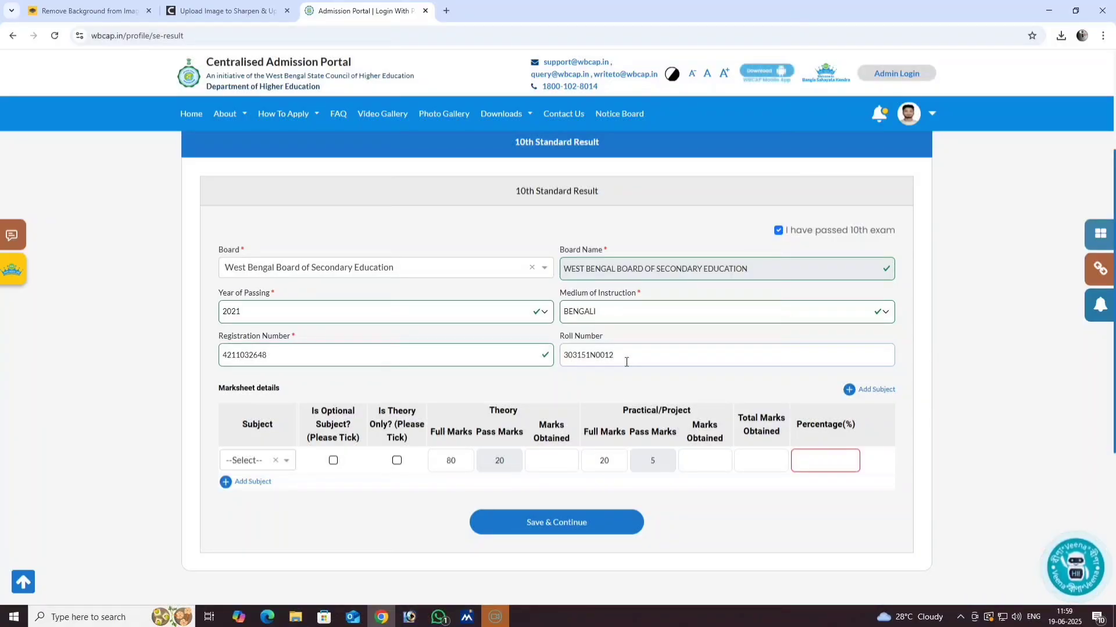
- Add WB-SE - Bengali as the first subject with Language Type 1st Lang
scroll(525, 344, down, 1)
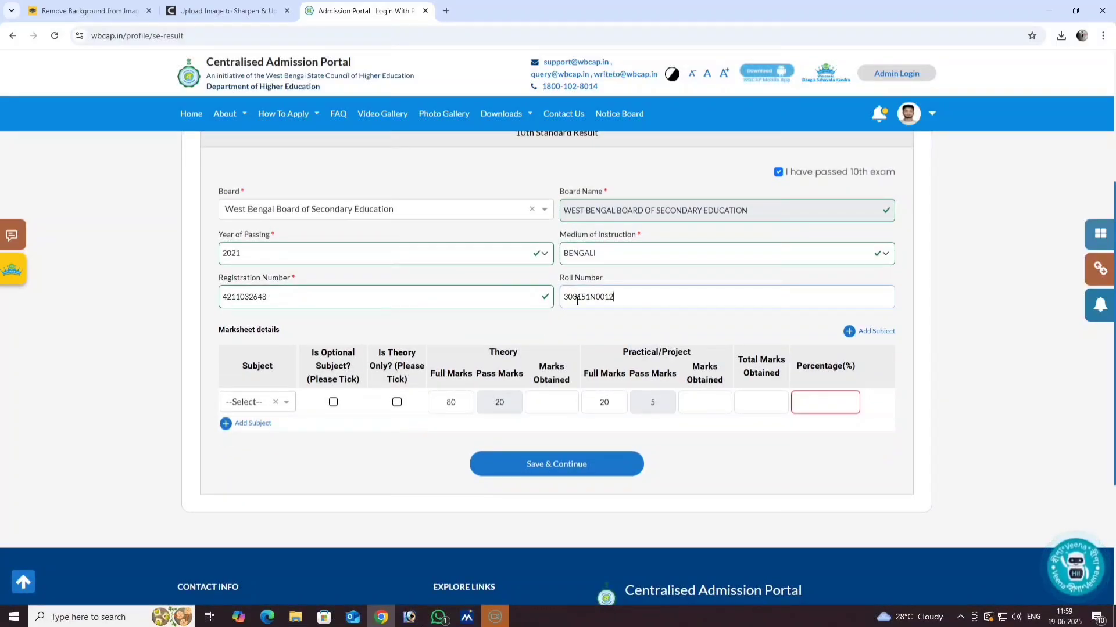
scroll(253, 337, down, 1)
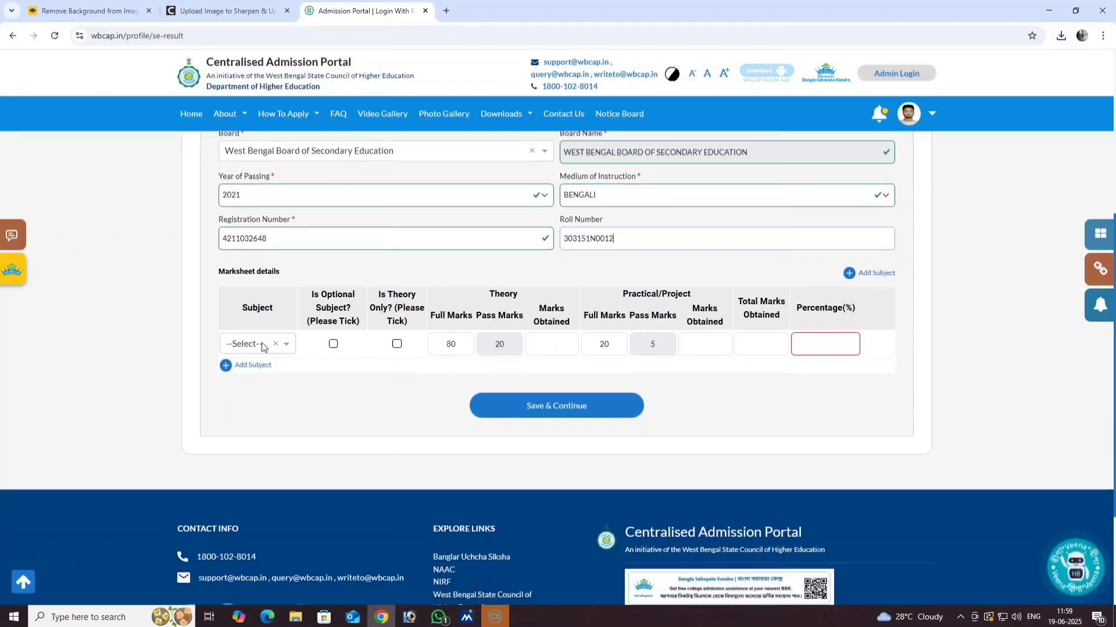
click(257, 346)
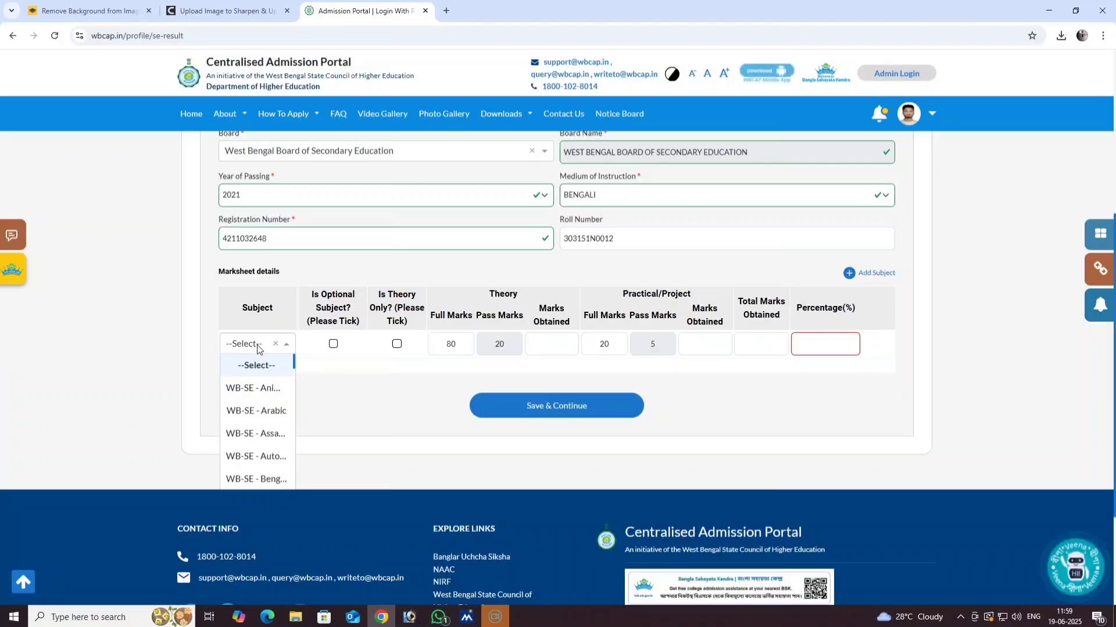
click(256, 480)
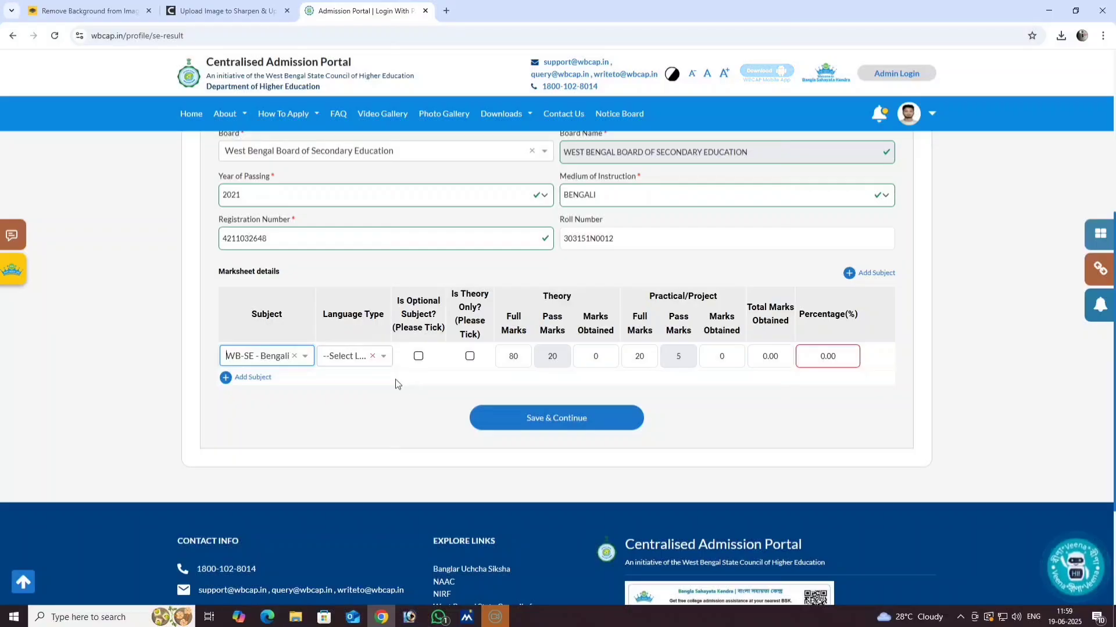
scroll(393, 381, down, 1)
click(376, 301)
click(355, 300)
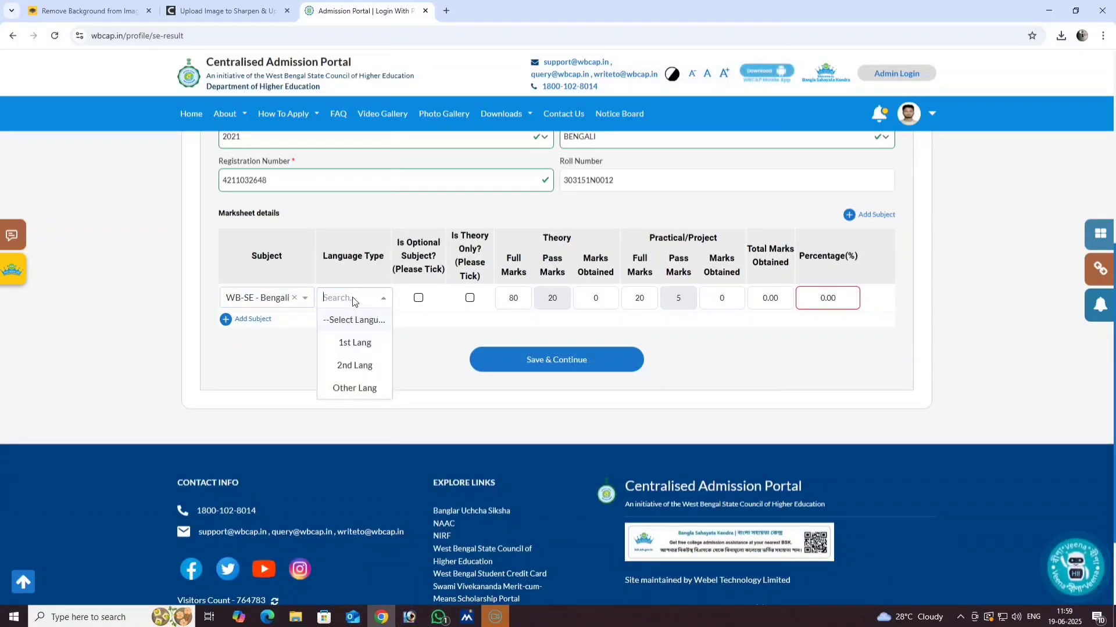
click(348, 348)
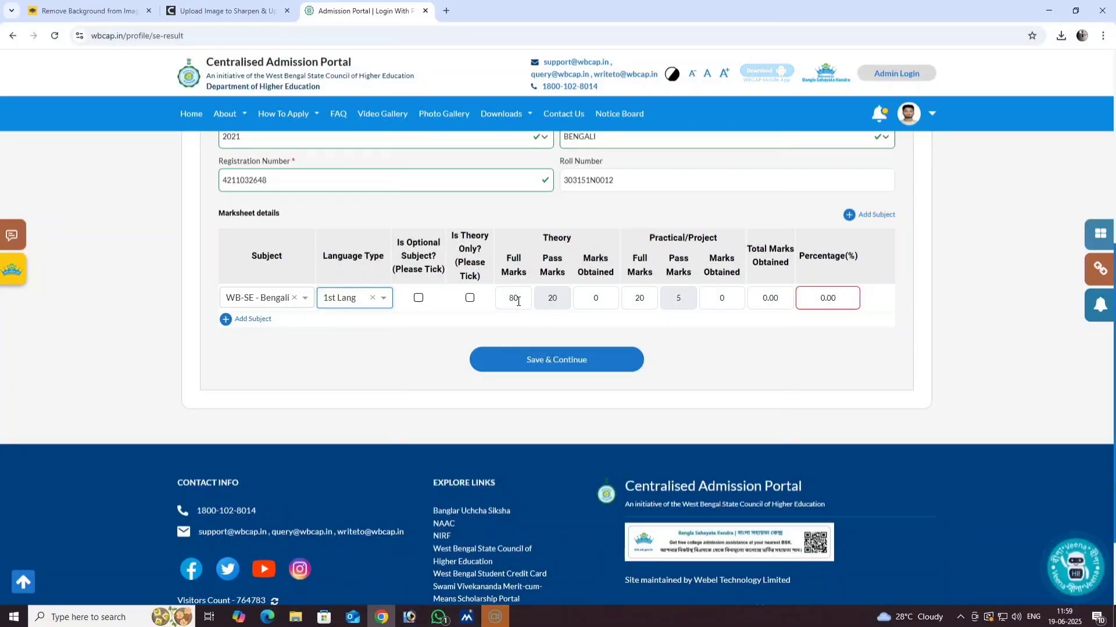
- Set Bengali's theory full marks to 90 and select the marks obtained value
scroll(548, 357, up, 1)
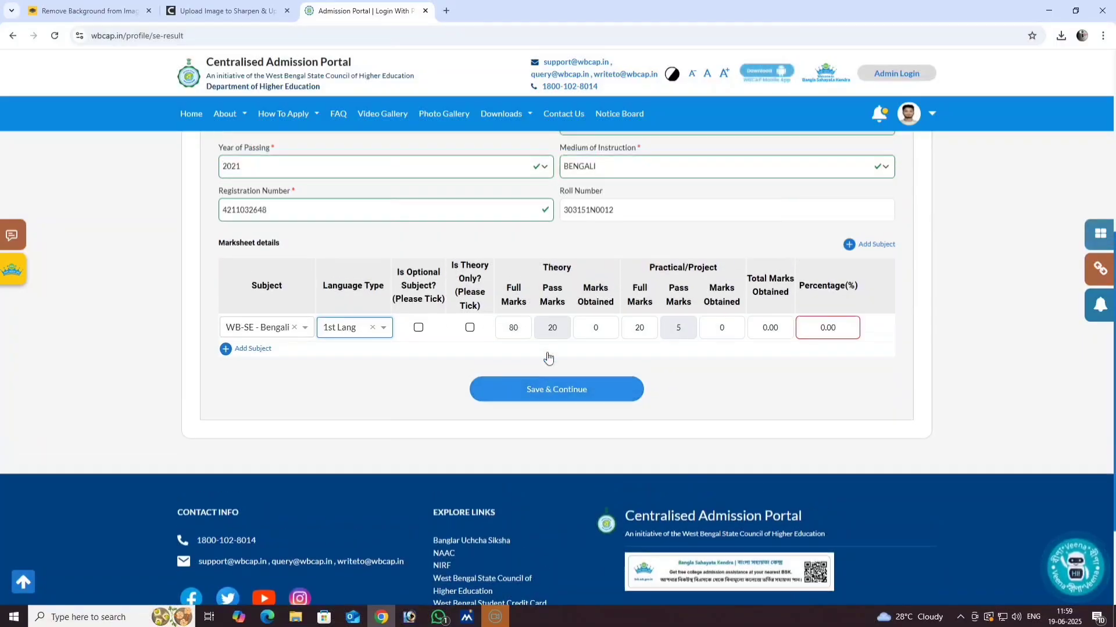
scroll(444, 353, down, 1)
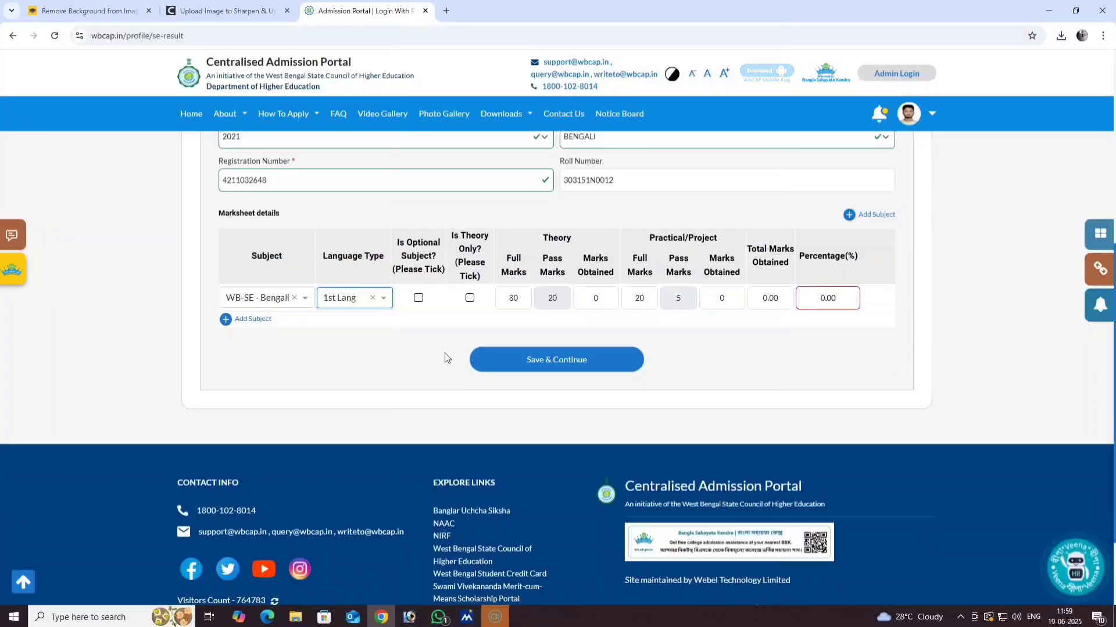
double_click(512, 300)
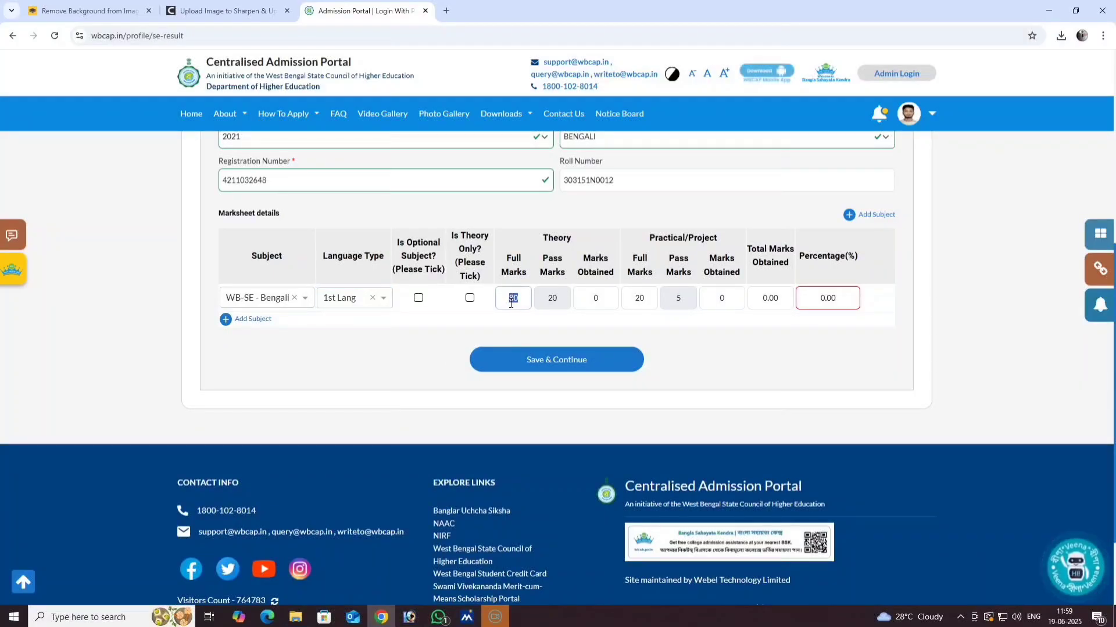
text(90)
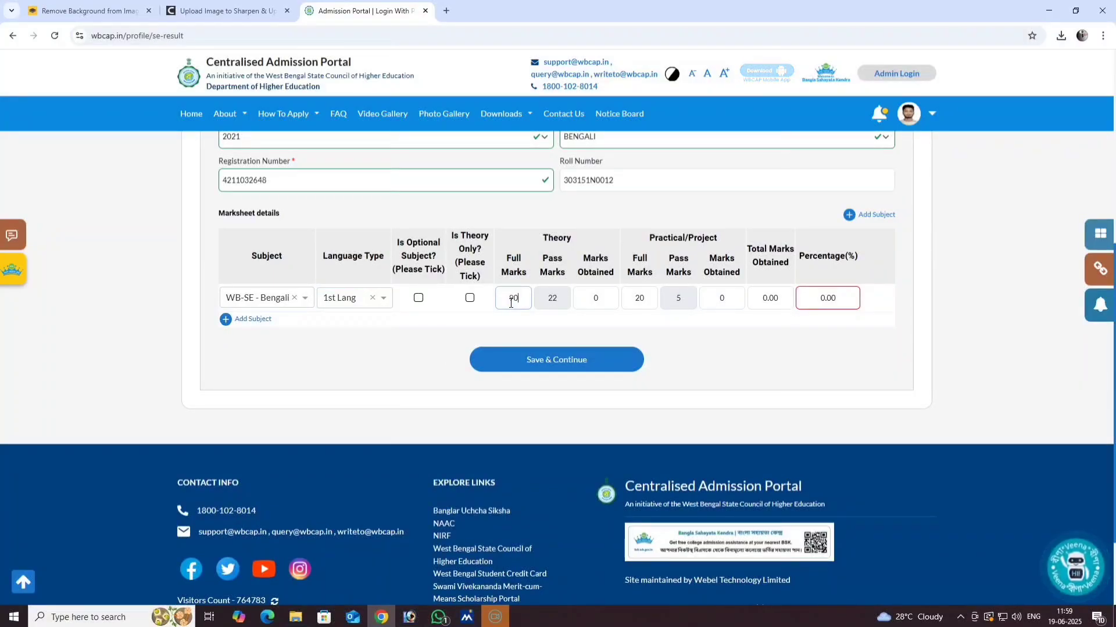
click(600, 299)
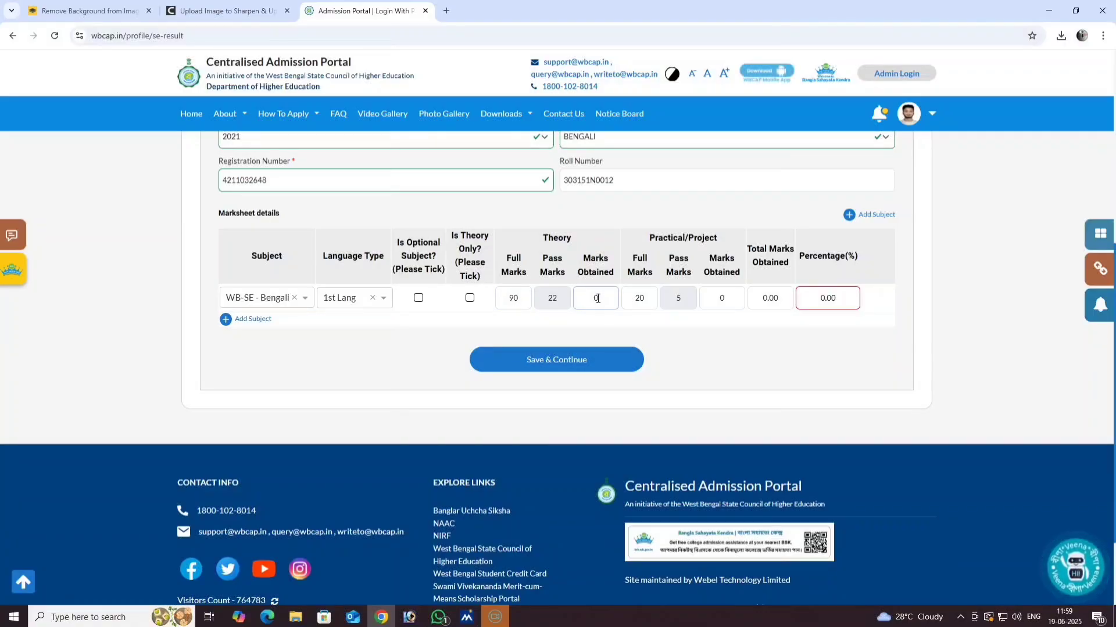
double_click(595, 299)
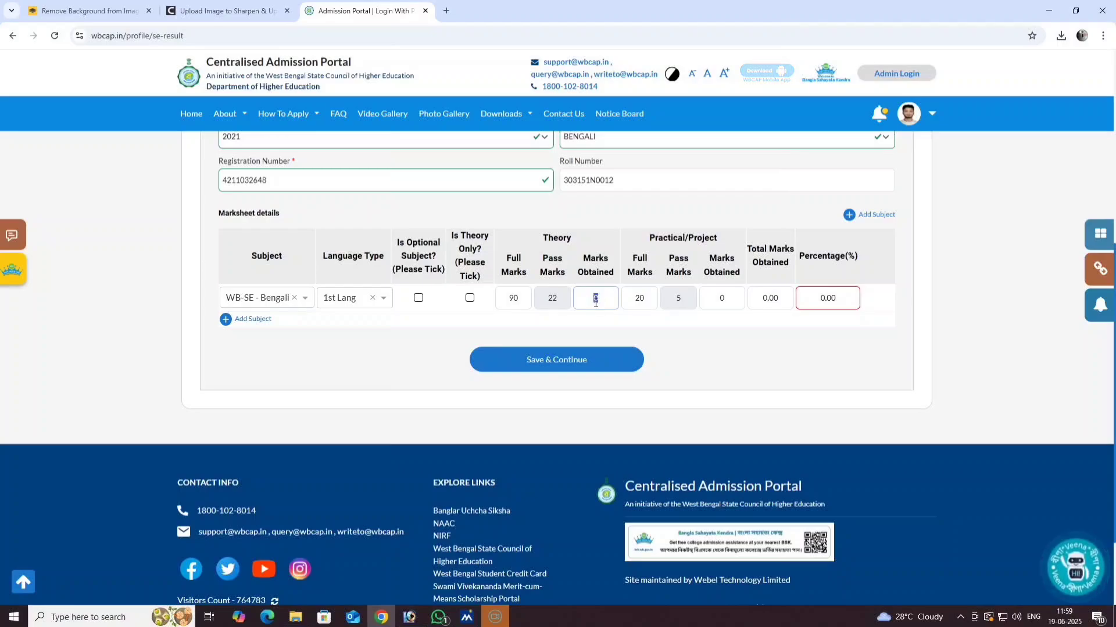
- Enter 62 and add a second subject row to the marksheet
text(62)
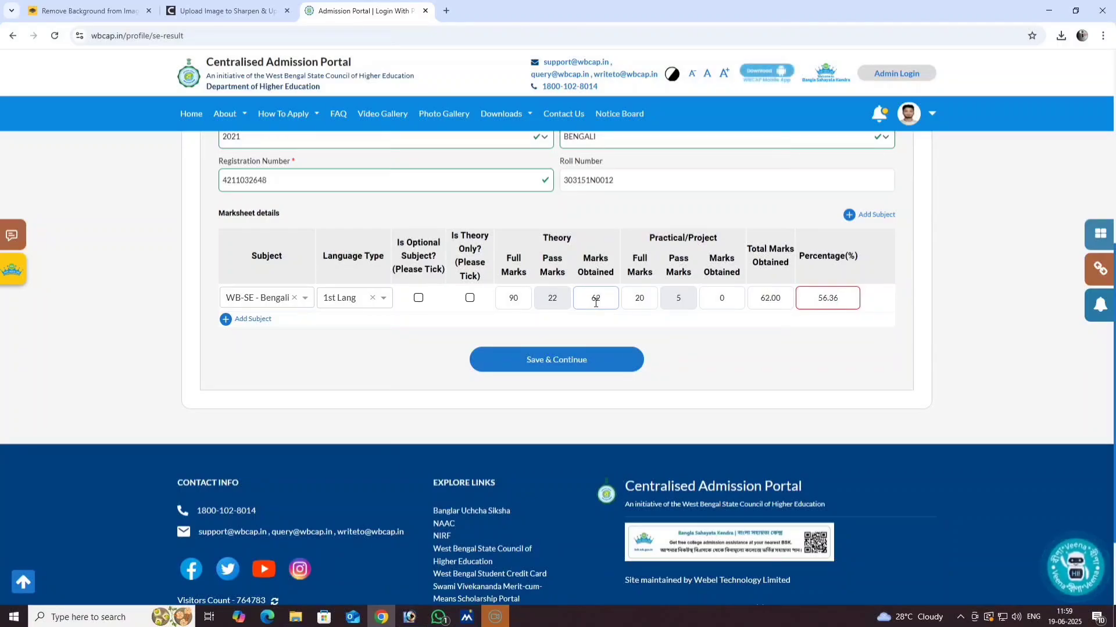
click(227, 321)
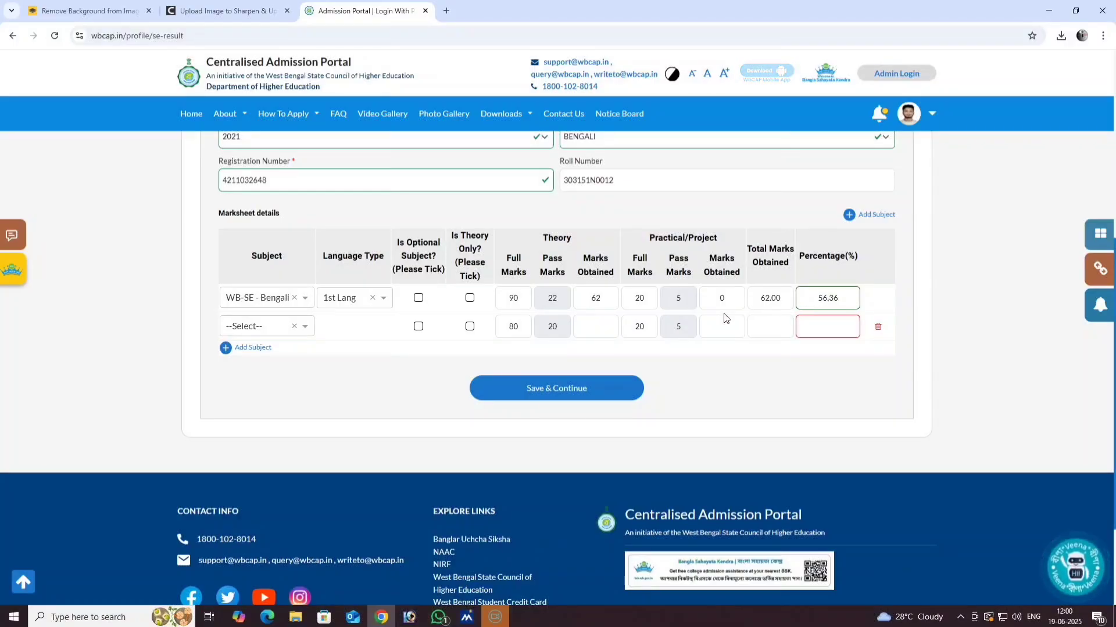
scroll(417, 344, down, 1)
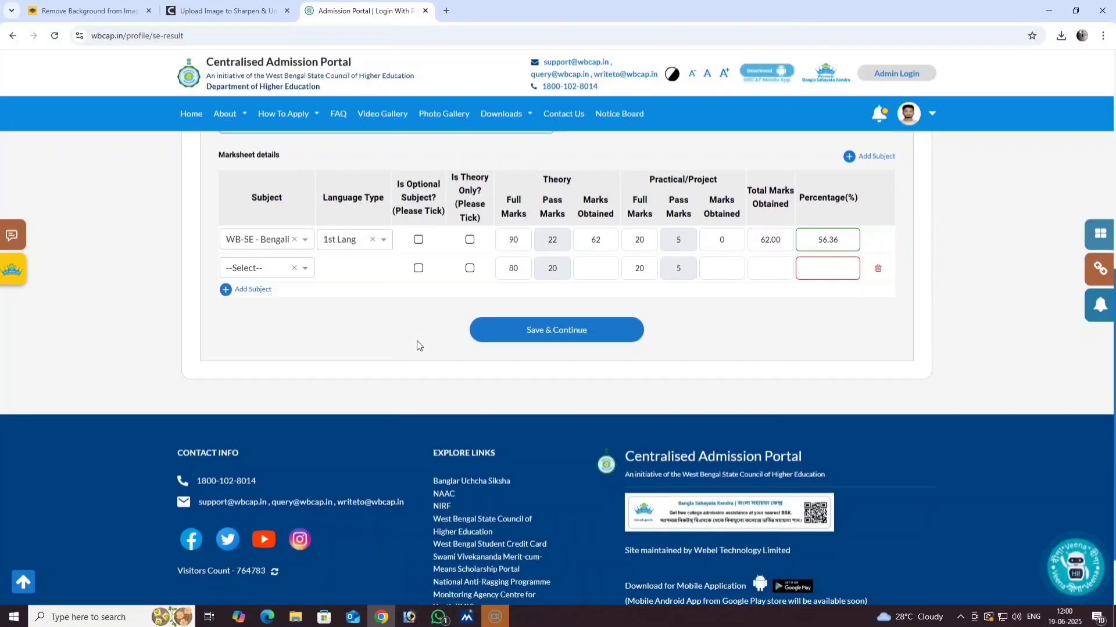
scroll(578, 259, up, 1)
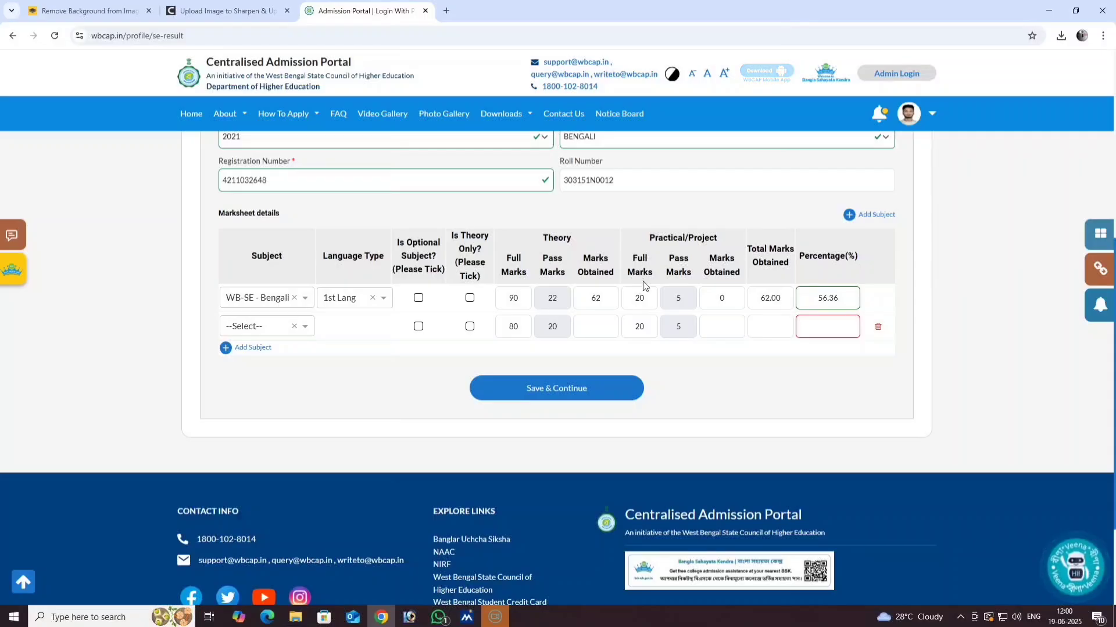
- Set Bengali to practical 10 of 10 and theory 52, totalling 62.00
double_click(635, 301)
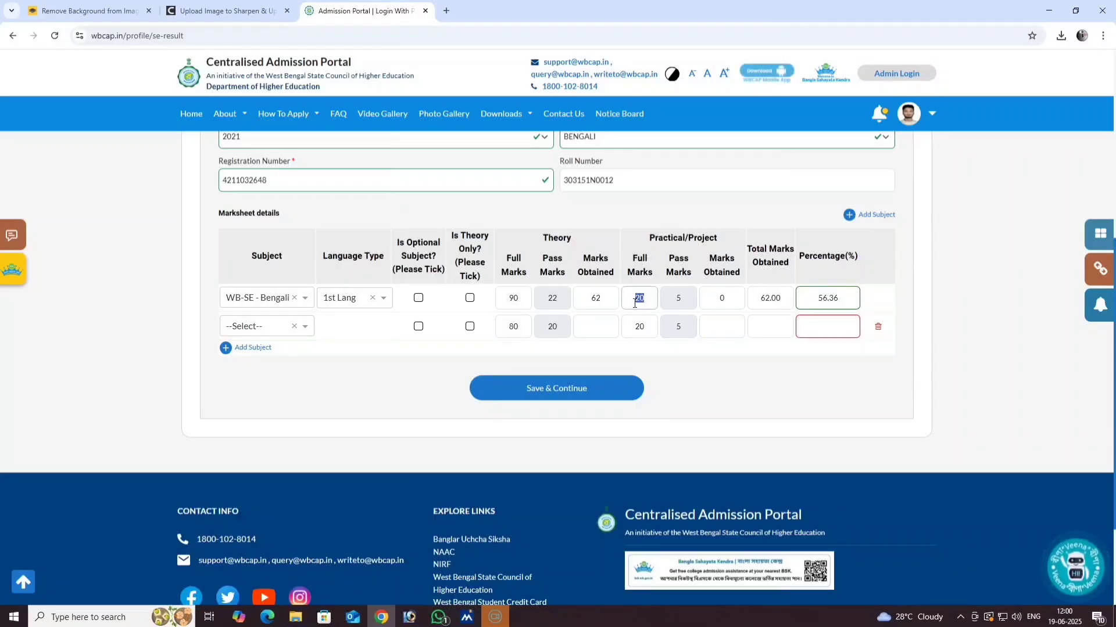
text(10)
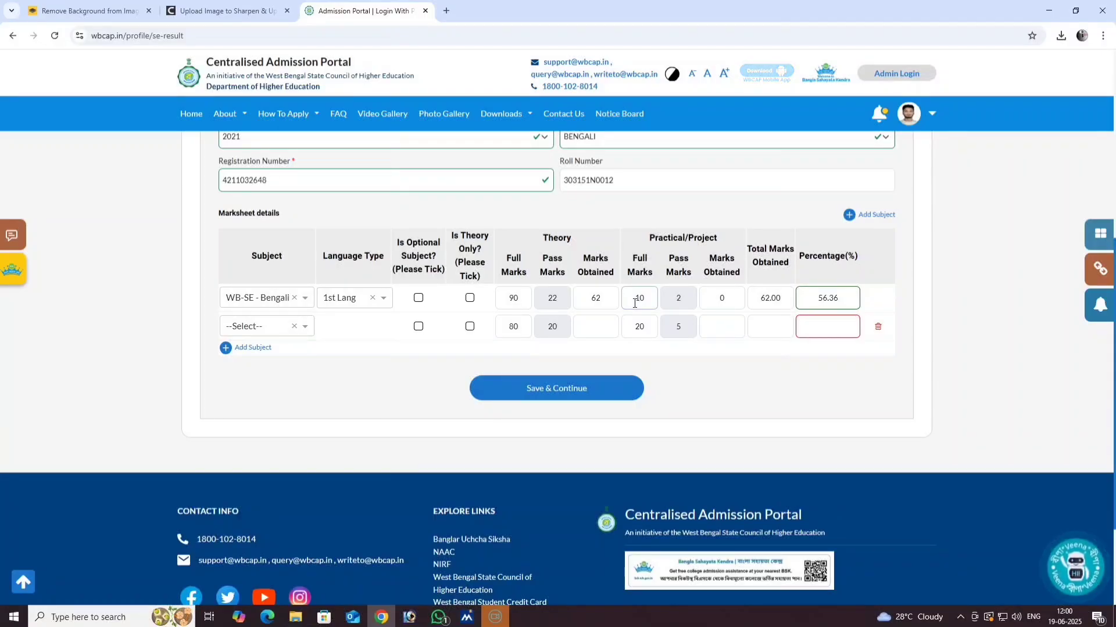
double_click(720, 302)
text(10)
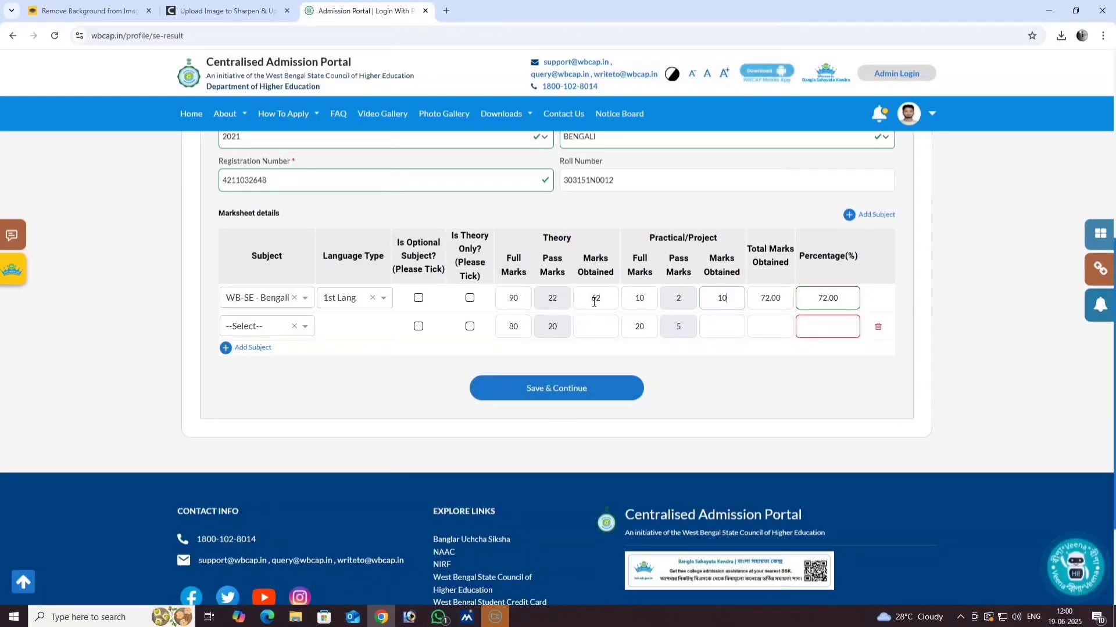
double_click(592, 300)
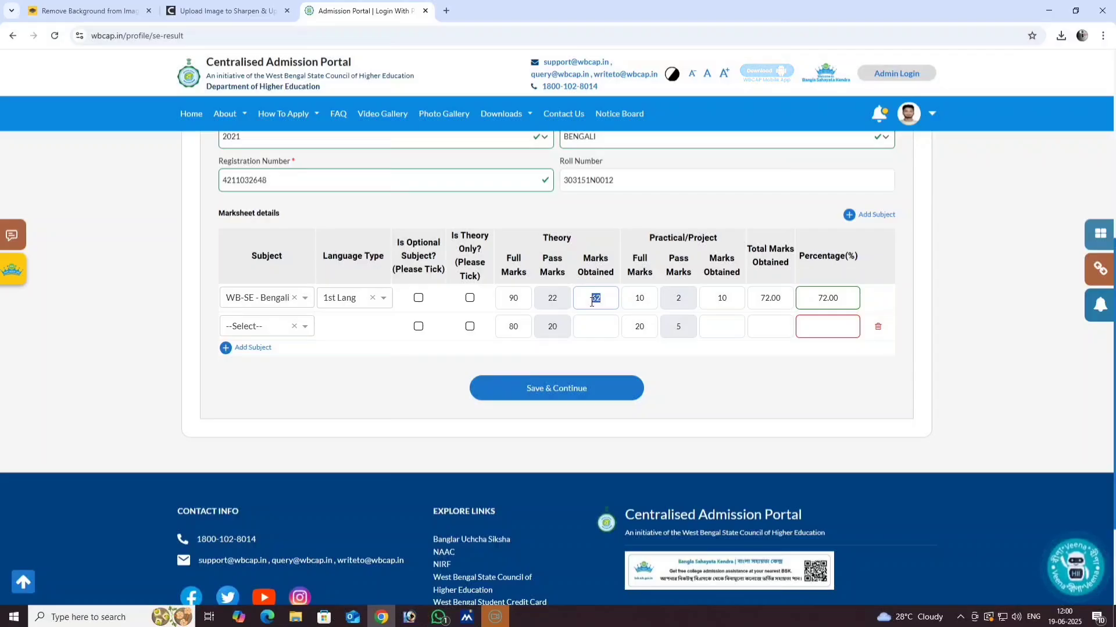
text(52)
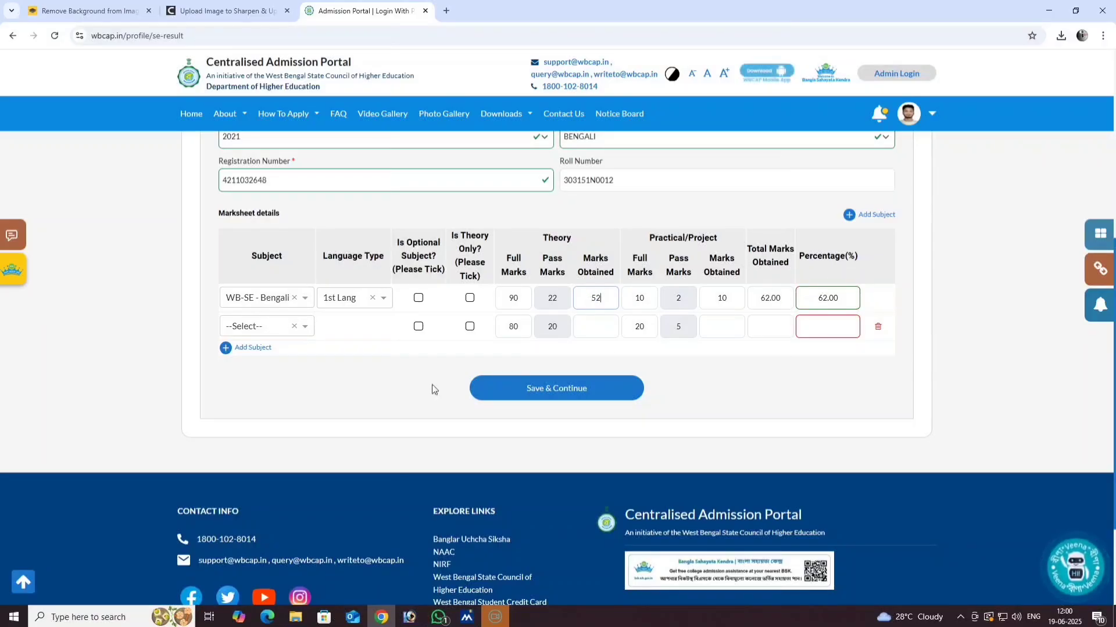
scroll(341, 403, down, 1)
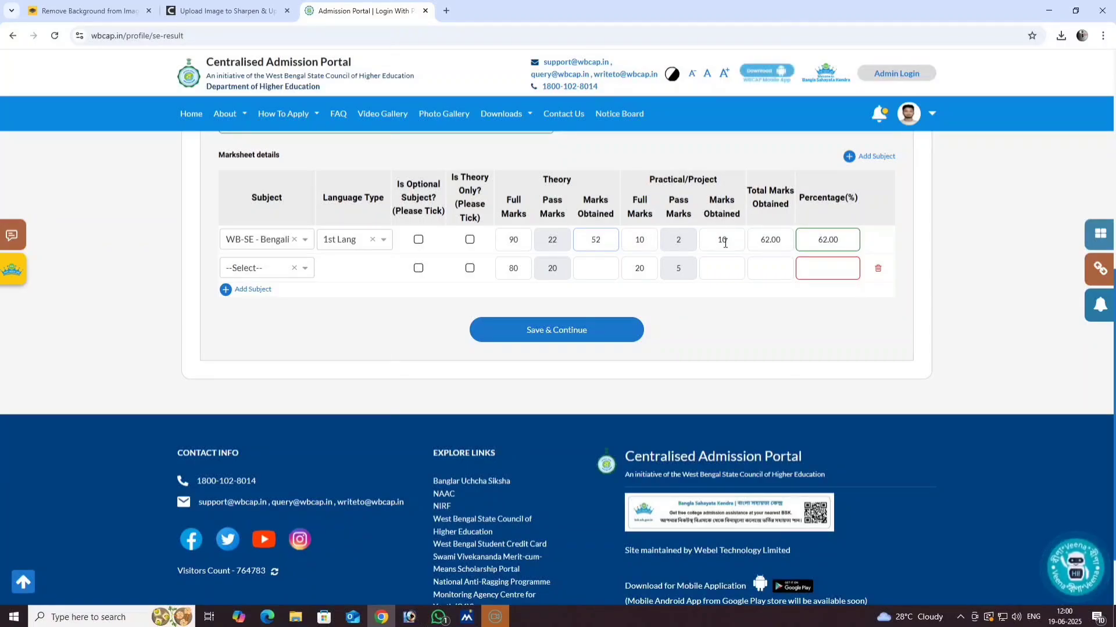
- Choose WB-SE - English as the second subject, typed as 2nd Lang
click(267, 271)
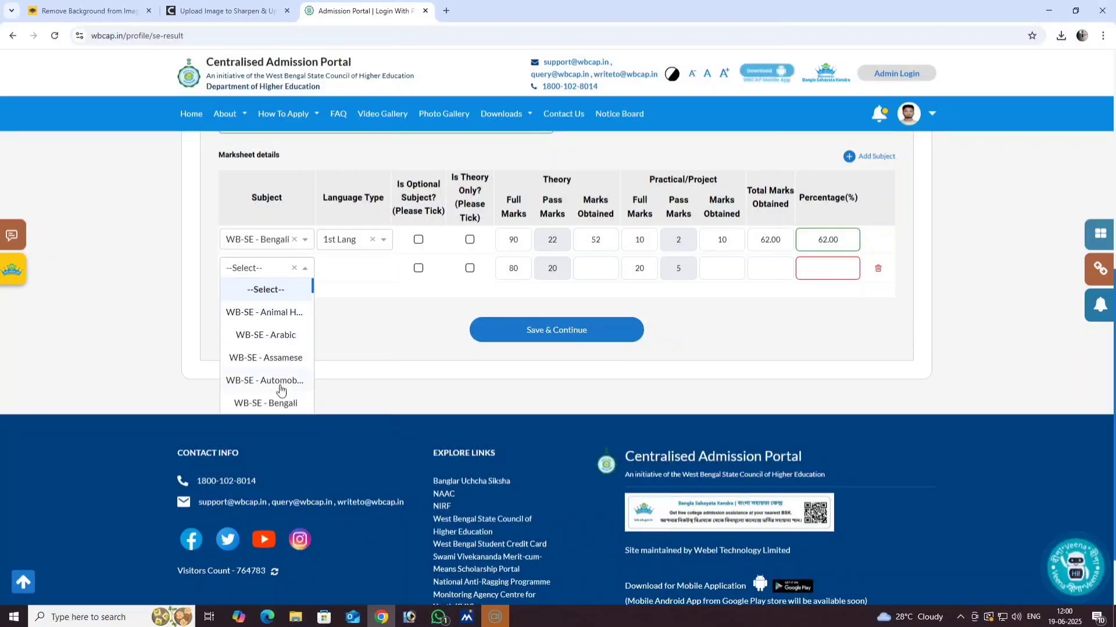
scroll(280, 388, down, 1)
scroll(280, 388, down, 2)
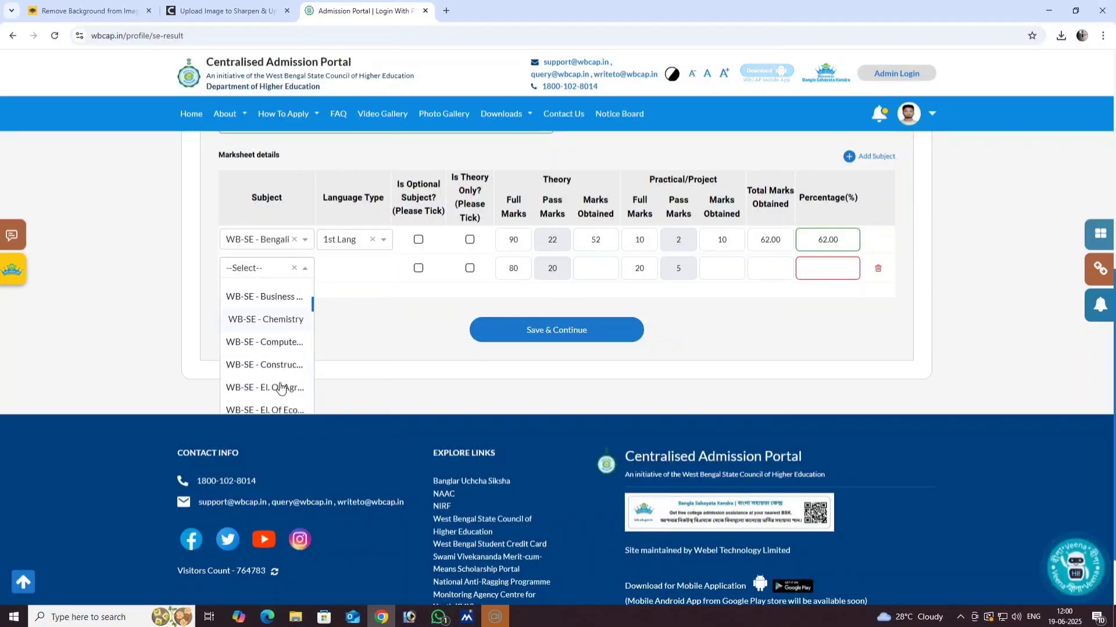
scroll(282, 388, down, 1)
scroll(280, 387, down, 1)
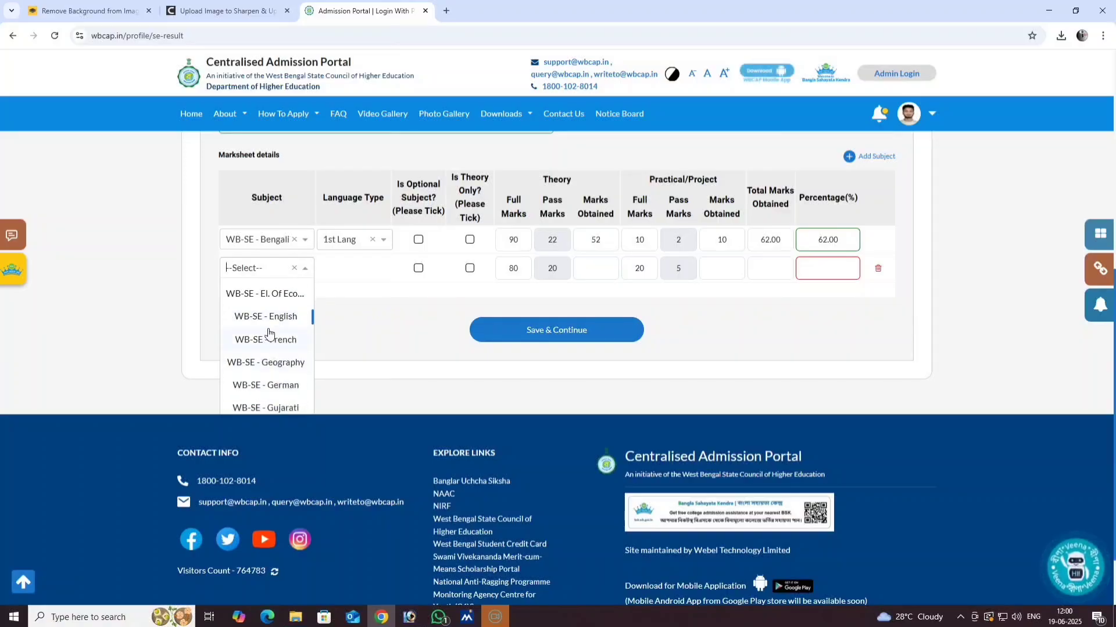
click(272, 320)
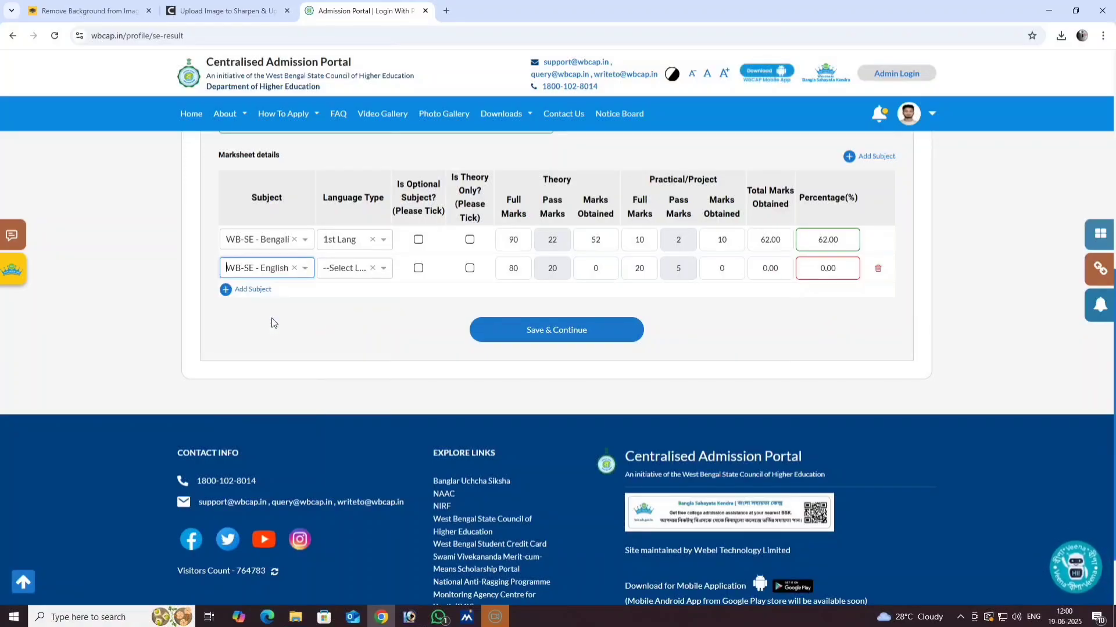
click(352, 271)
click(345, 336)
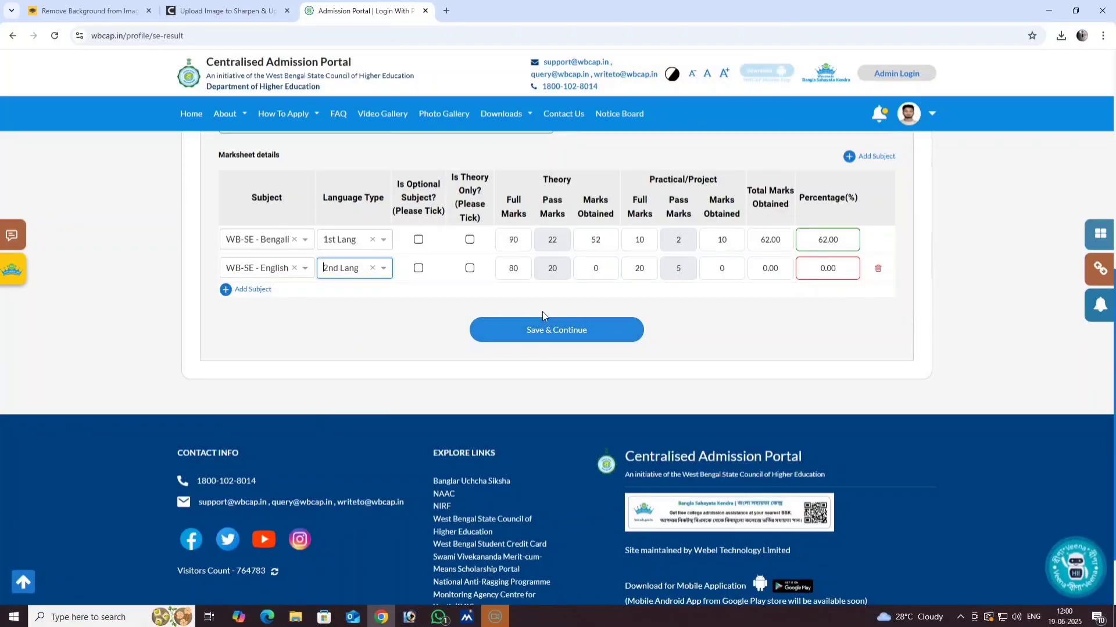
- Give English theory 57 of 90 and practical 10 of 10, then add a third row
double_click(512, 268)
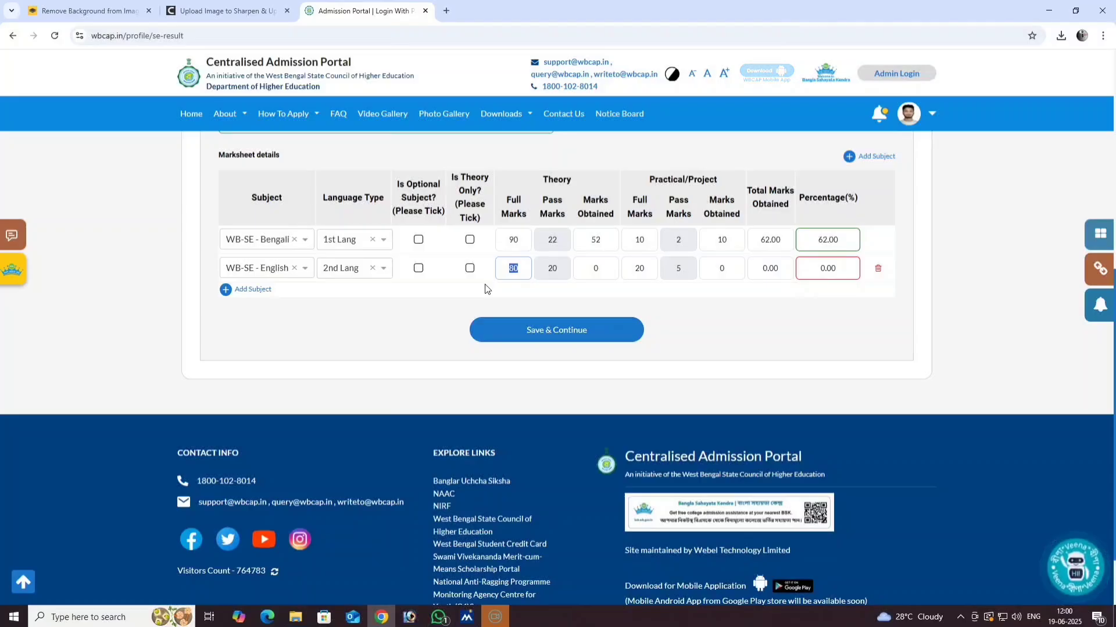
text(90)
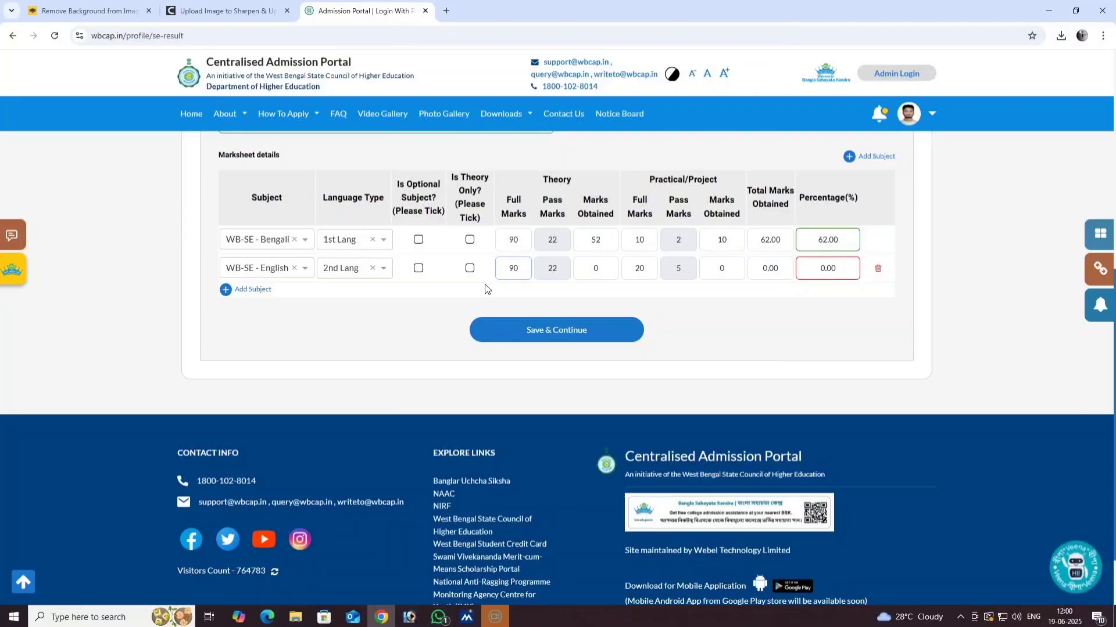
double_click(597, 270)
text(57)
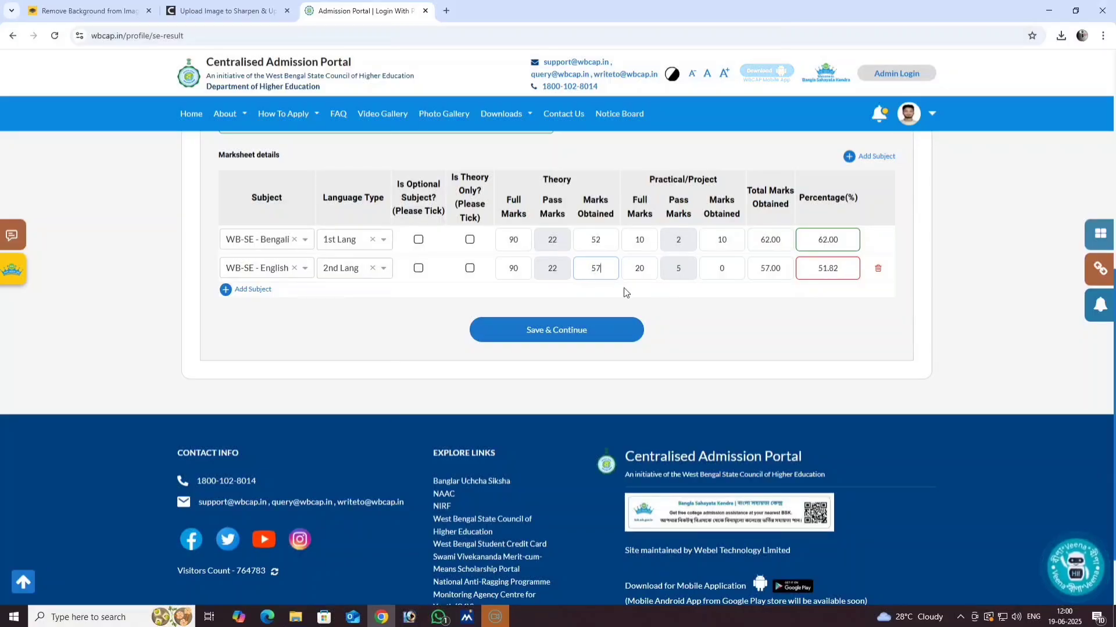
click(631, 273)
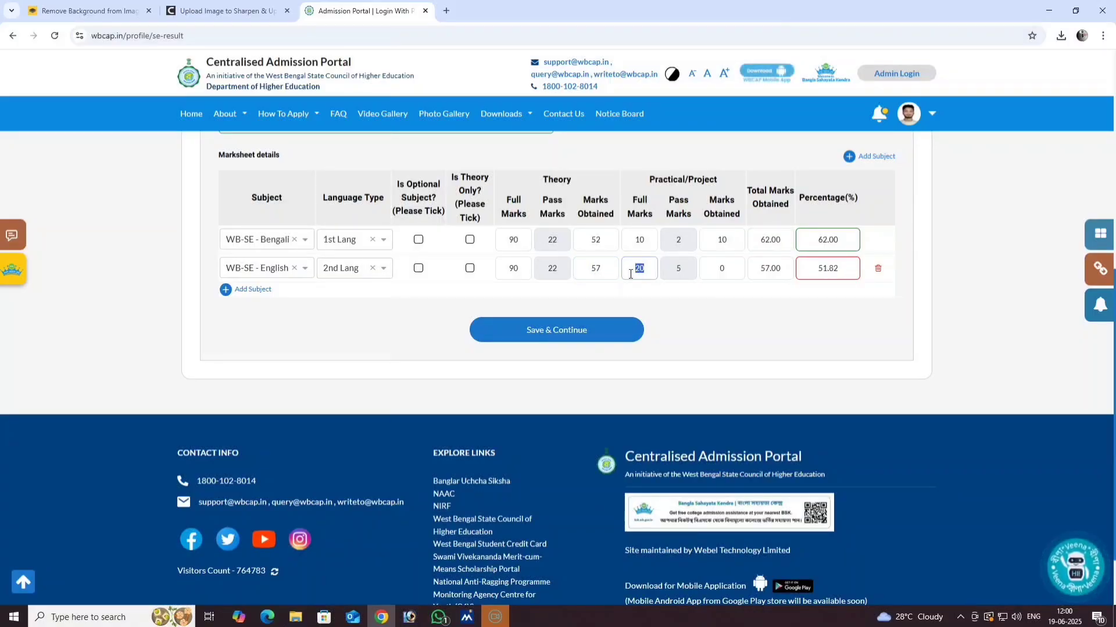
text(10)
click(709, 272)
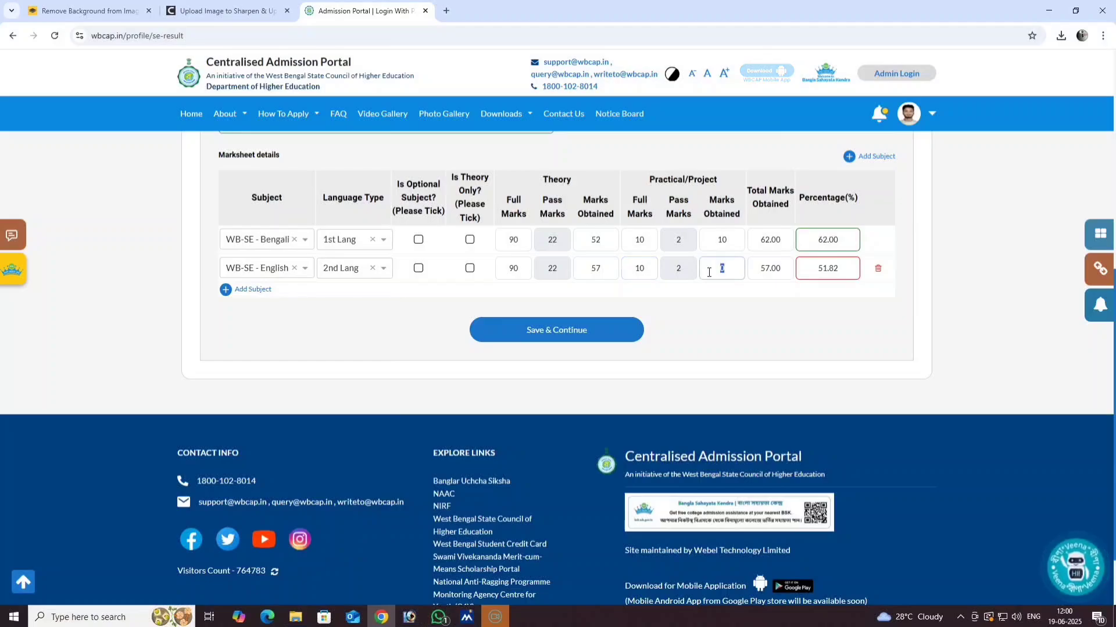
text(10)
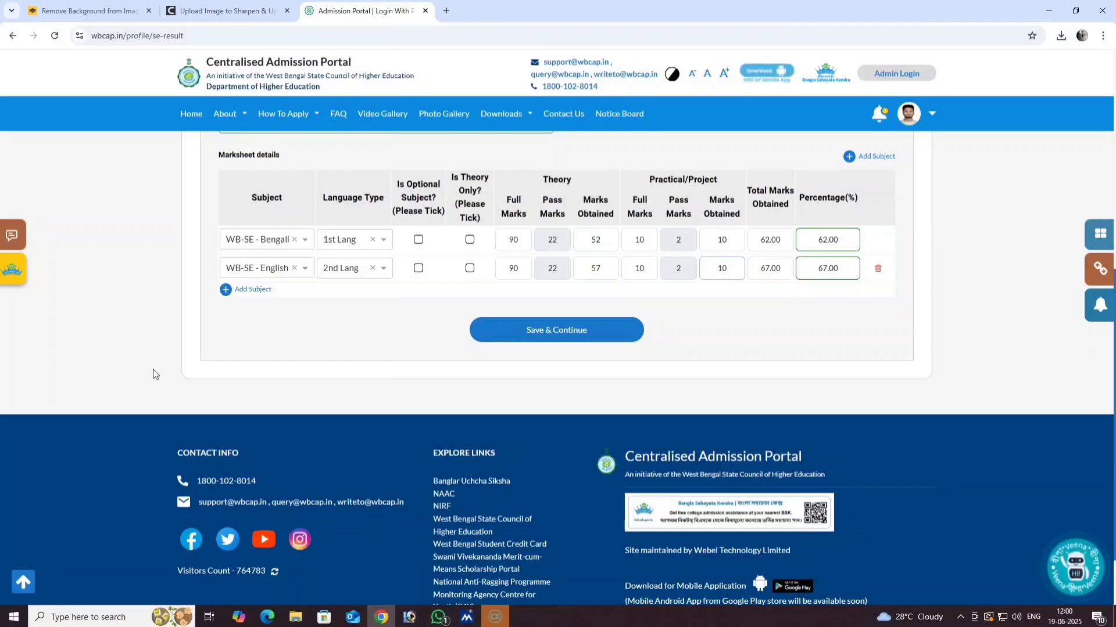
click(228, 295)
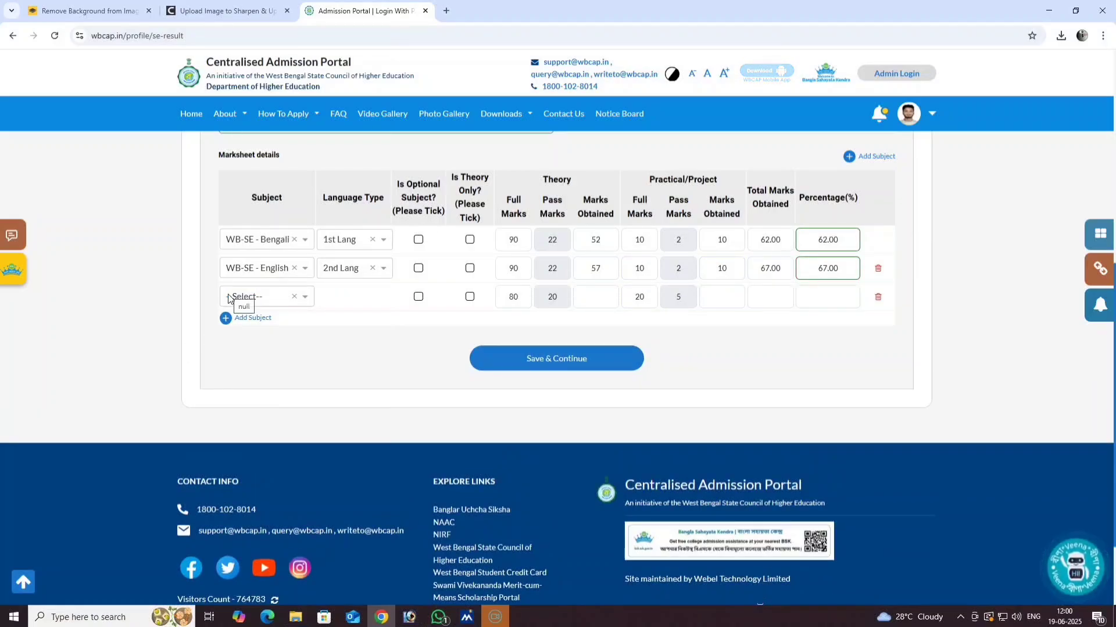
- Choose WB-SE - Mathematics for row 3 with theory marks 60 of 90
click(239, 298)
scroll(270, 387, down, 8)
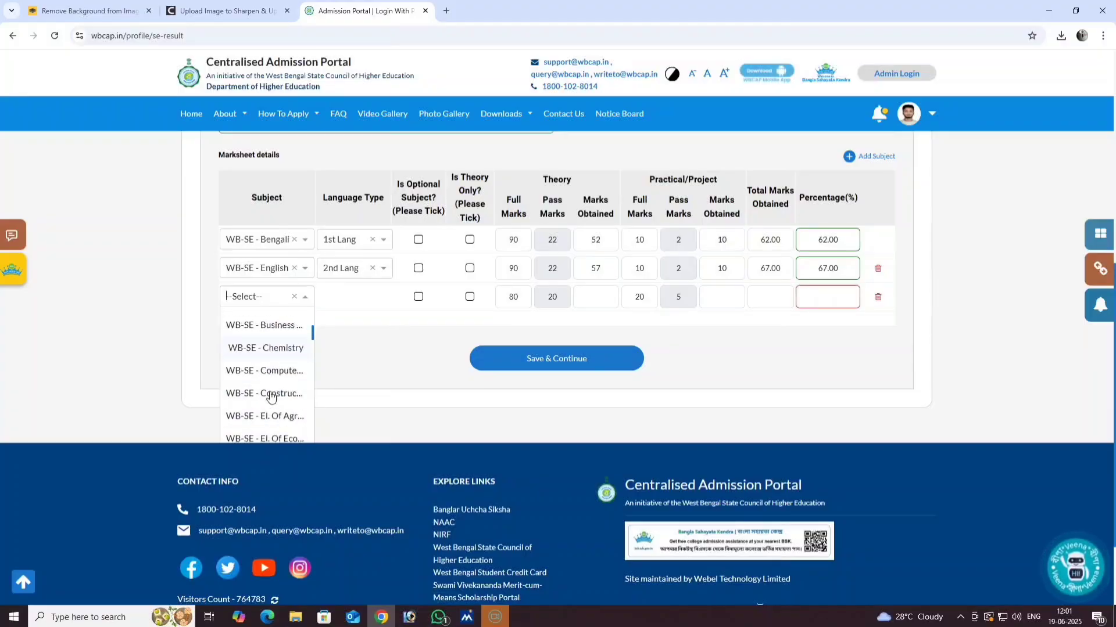
scroll(270, 397, down, 5)
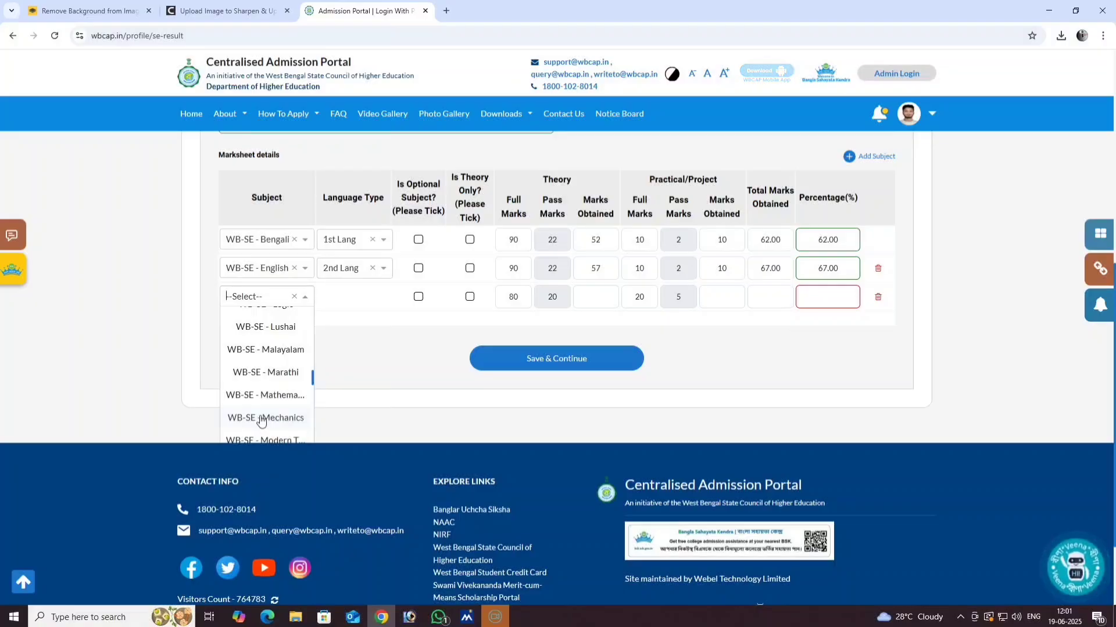
click(280, 400)
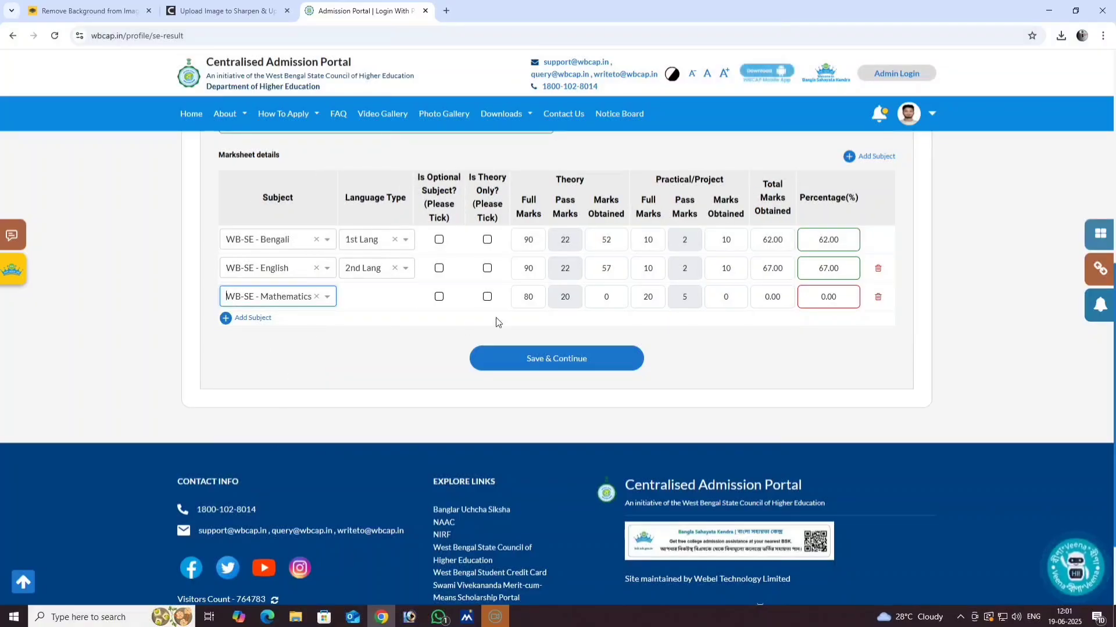
drag(538, 298, 506, 311)
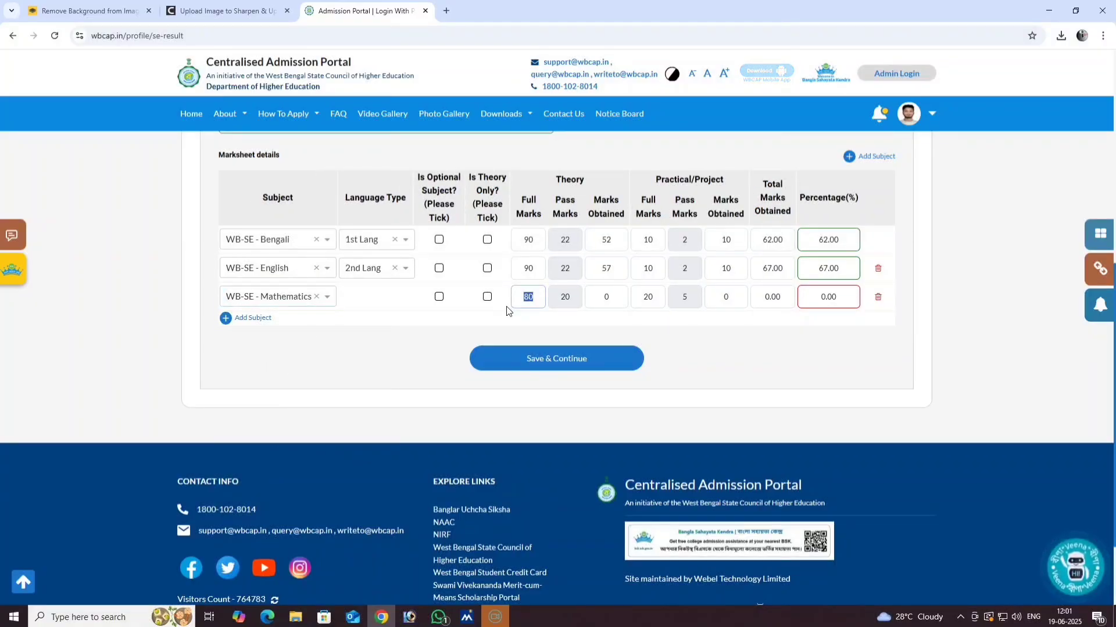
text(90)
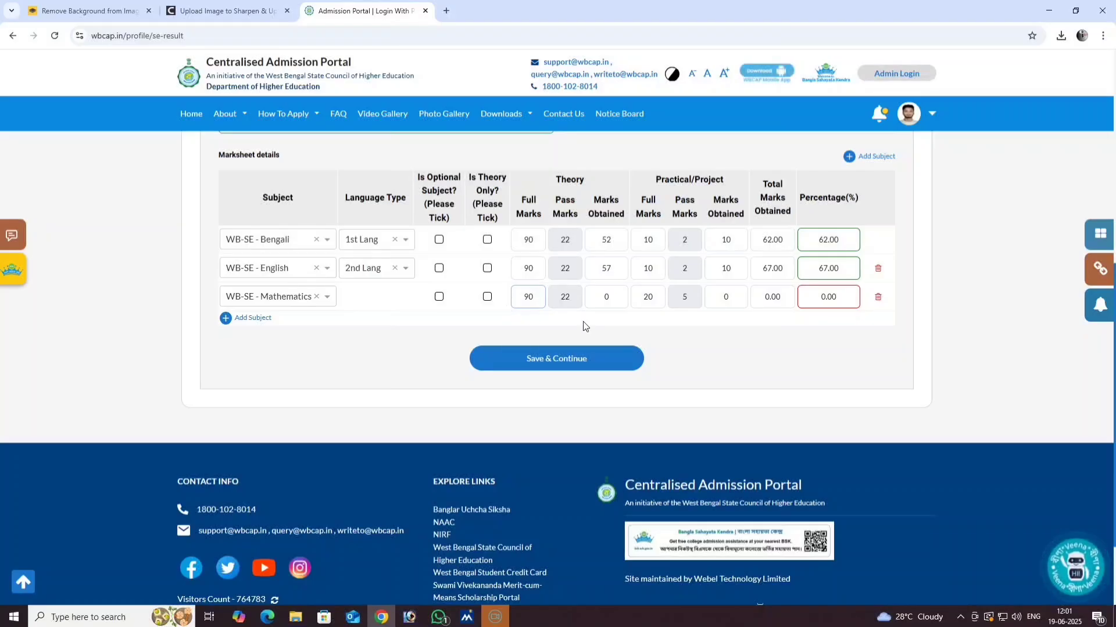
drag(613, 298, 599, 305)
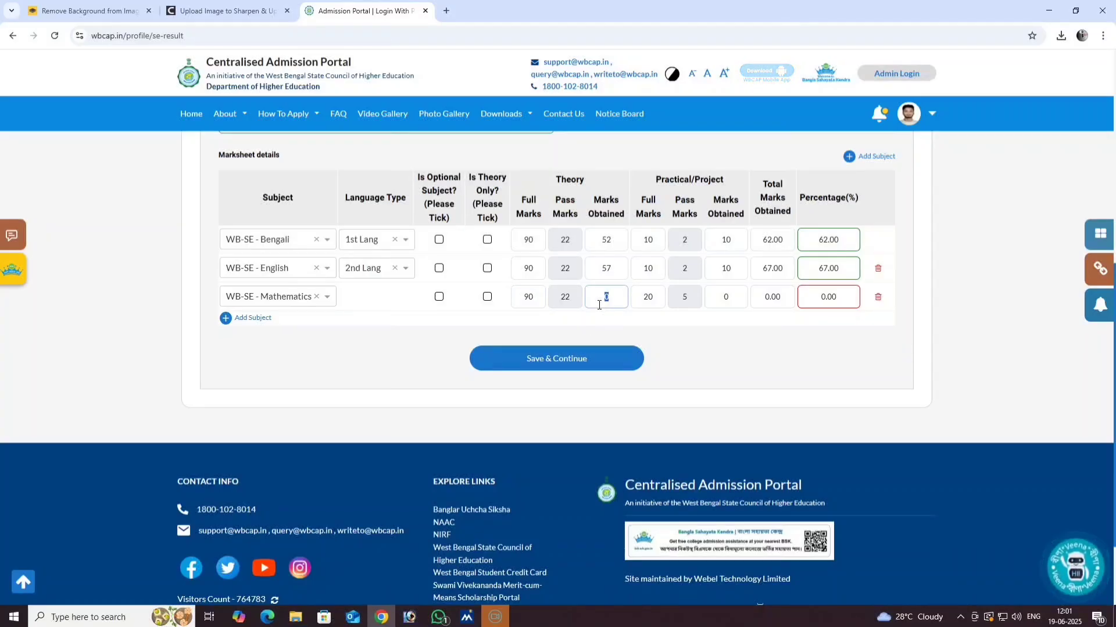
text(60)
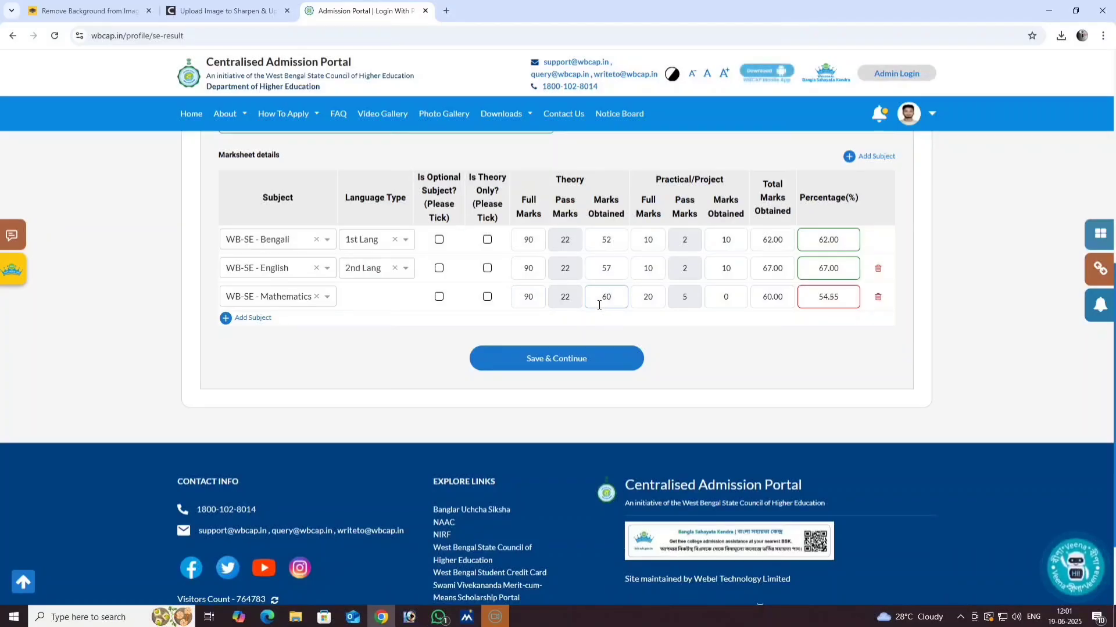
- Give Mathematics practical marks 10 of 10 and add a fourth subject row
double_click(645, 301)
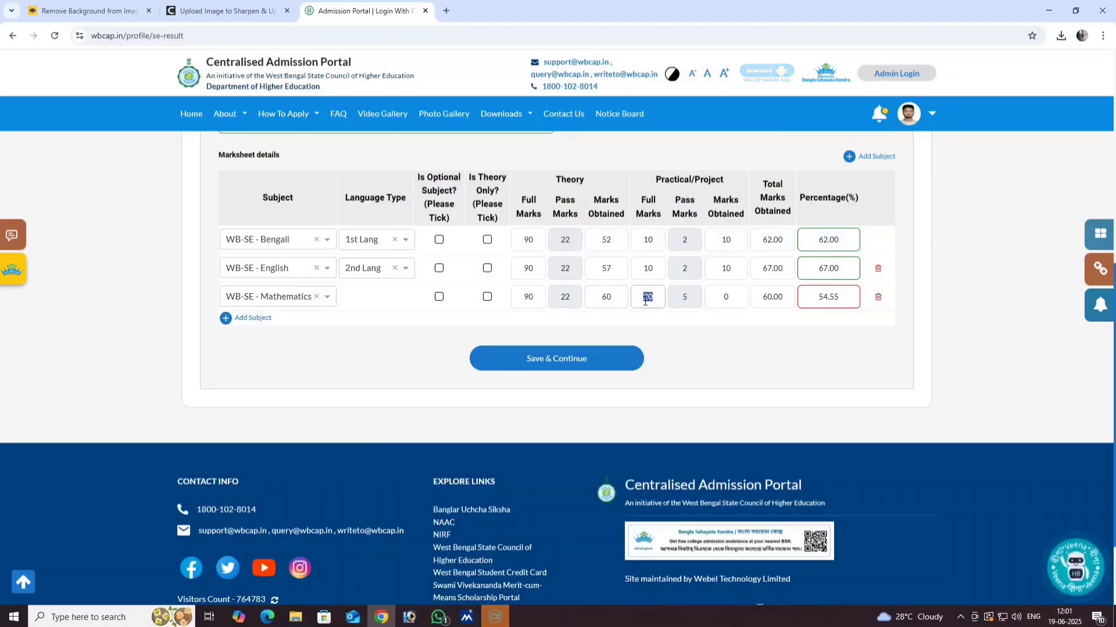
text(10)
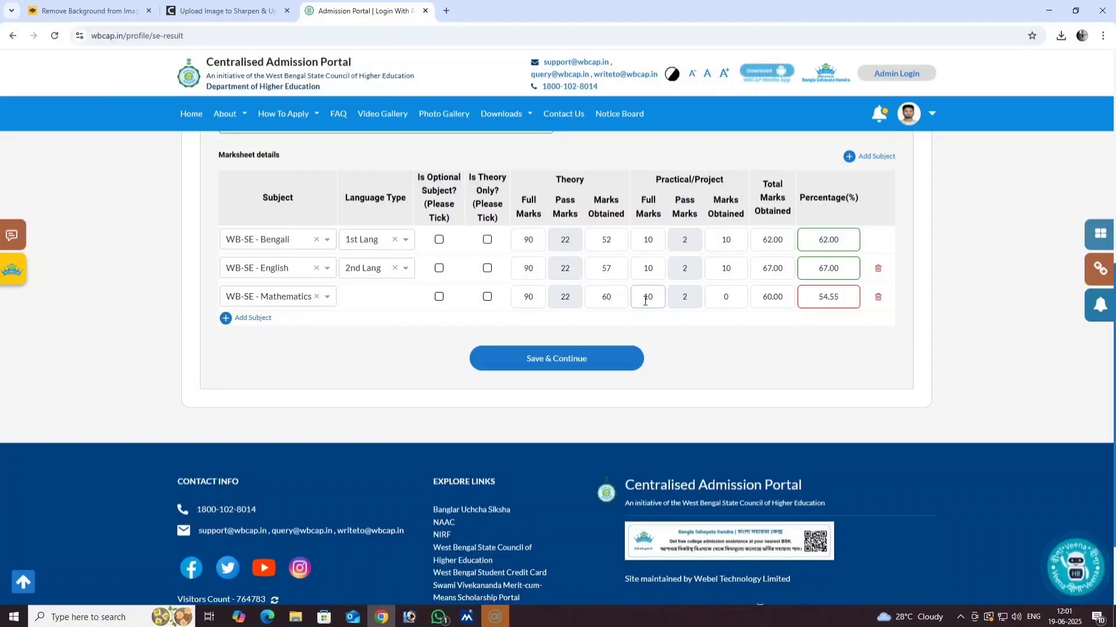
double_click(719, 297)
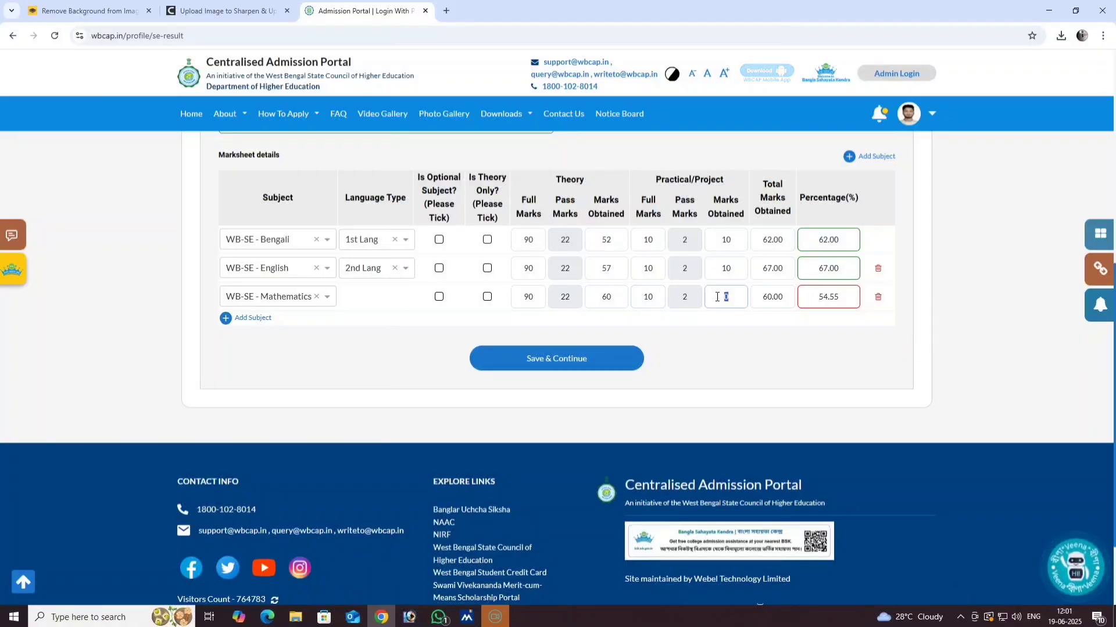
text(10)
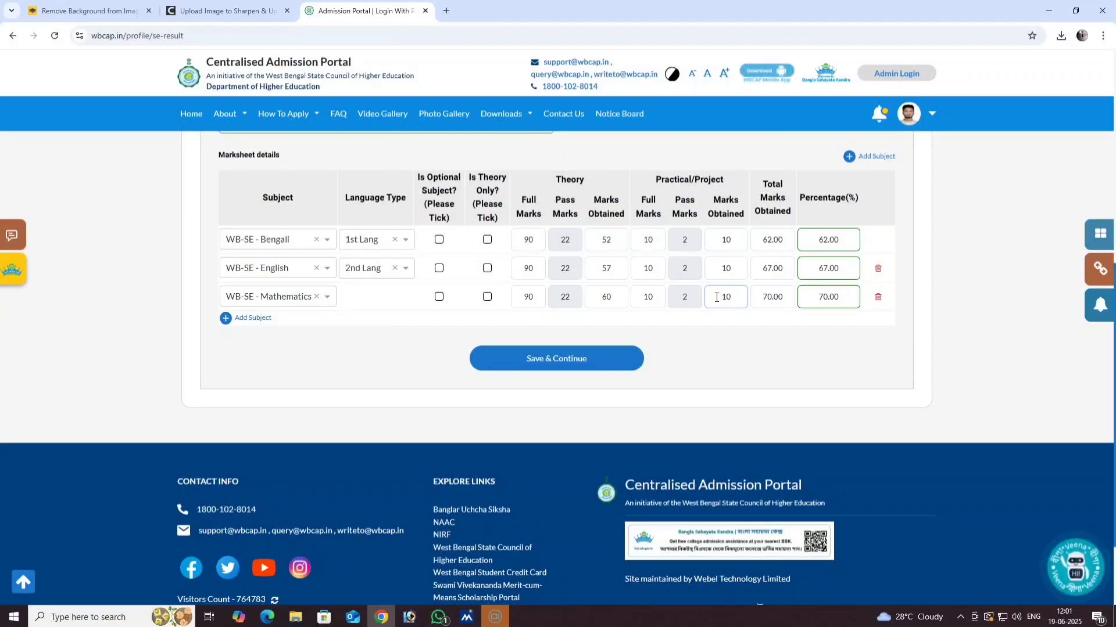
click(230, 320)
click(271, 326)
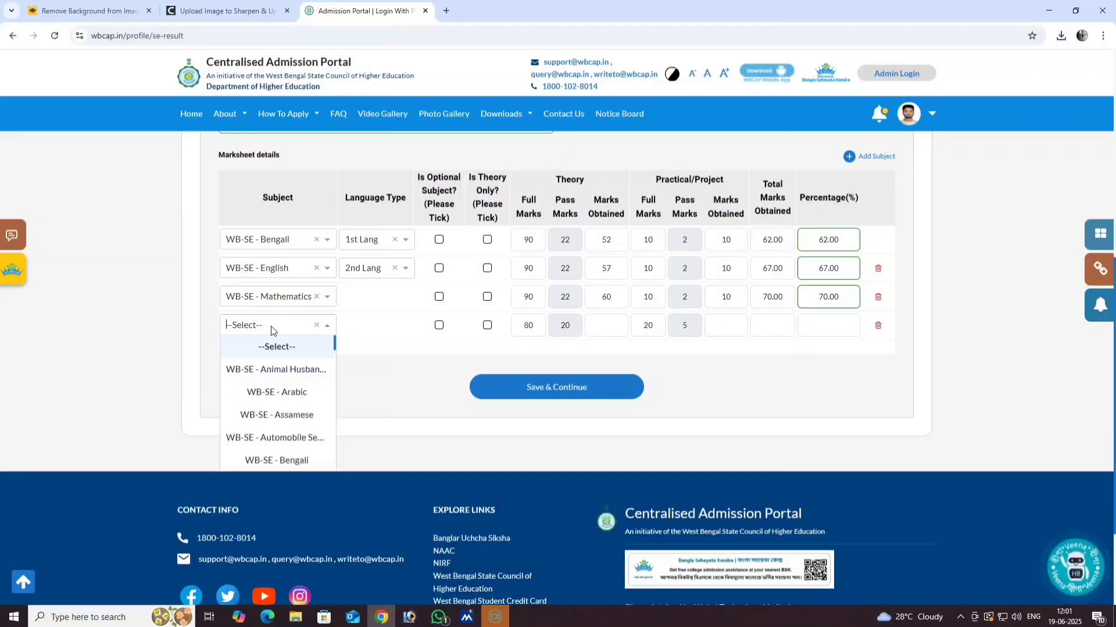
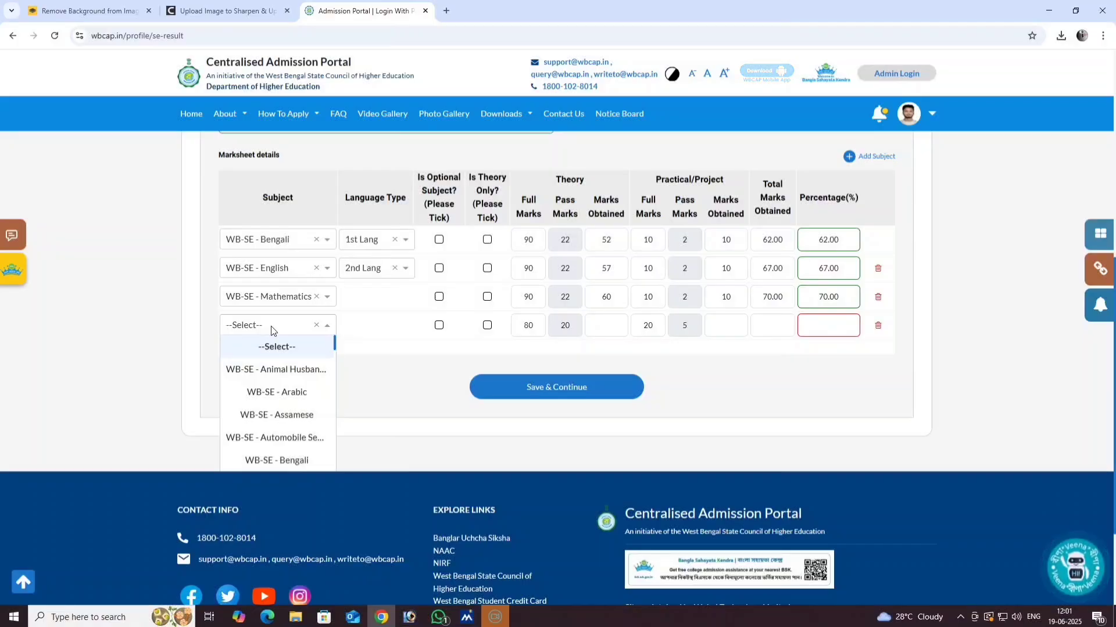
- Choose WB-SE - Physical Sc. for row 4 with theory marks 58 of 90
scroll(290, 430, down, 10)
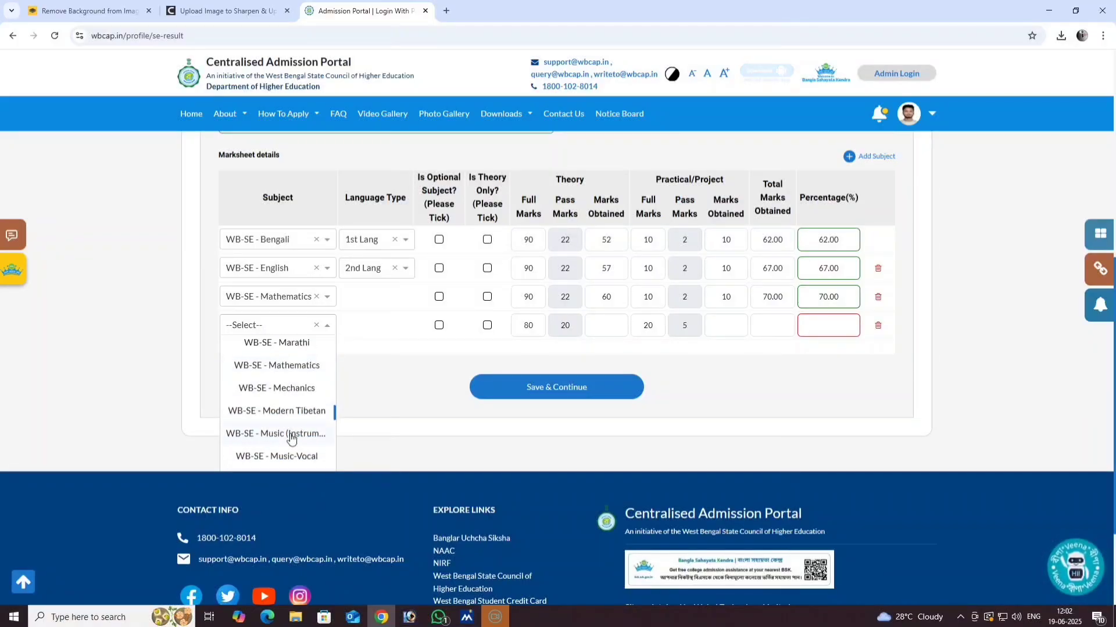
scroll(291, 439, down, 5)
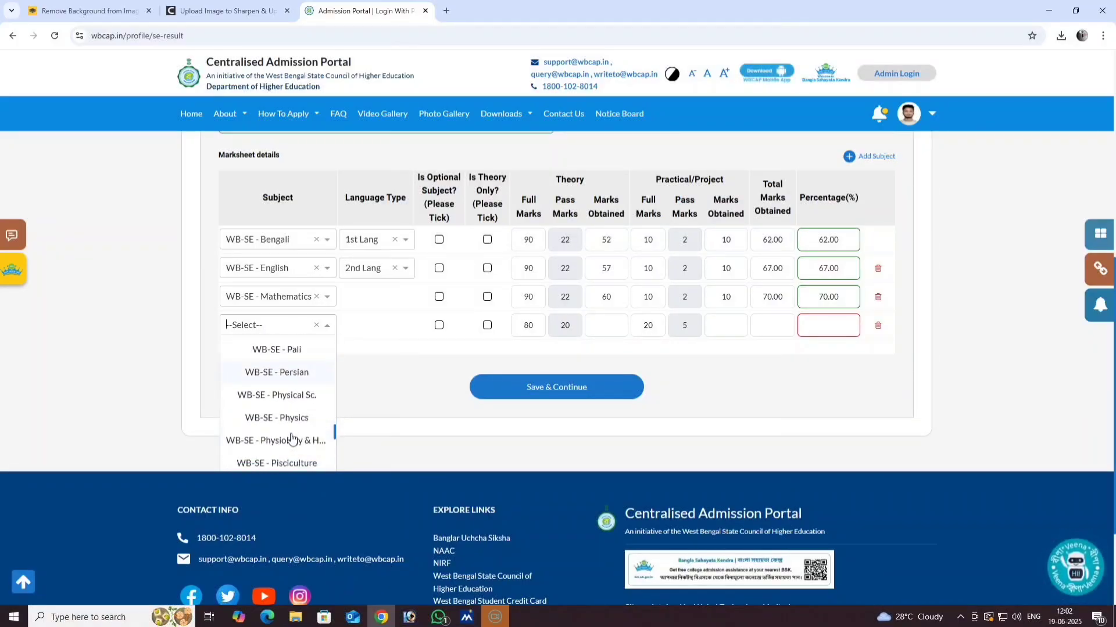
click(299, 400)
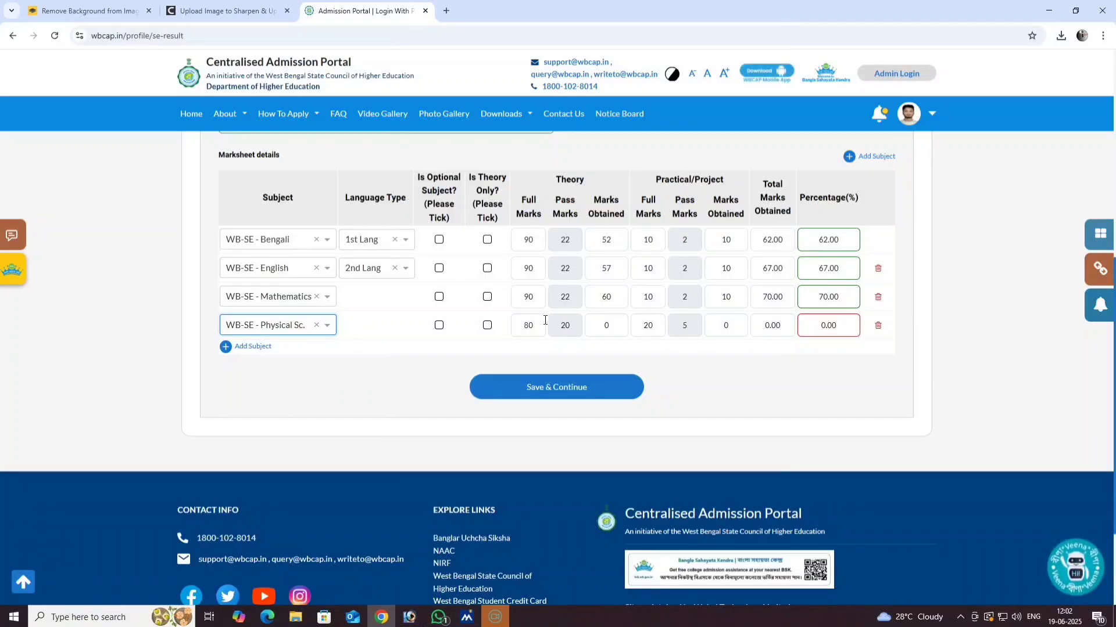
double_click(517, 329)
text(90)
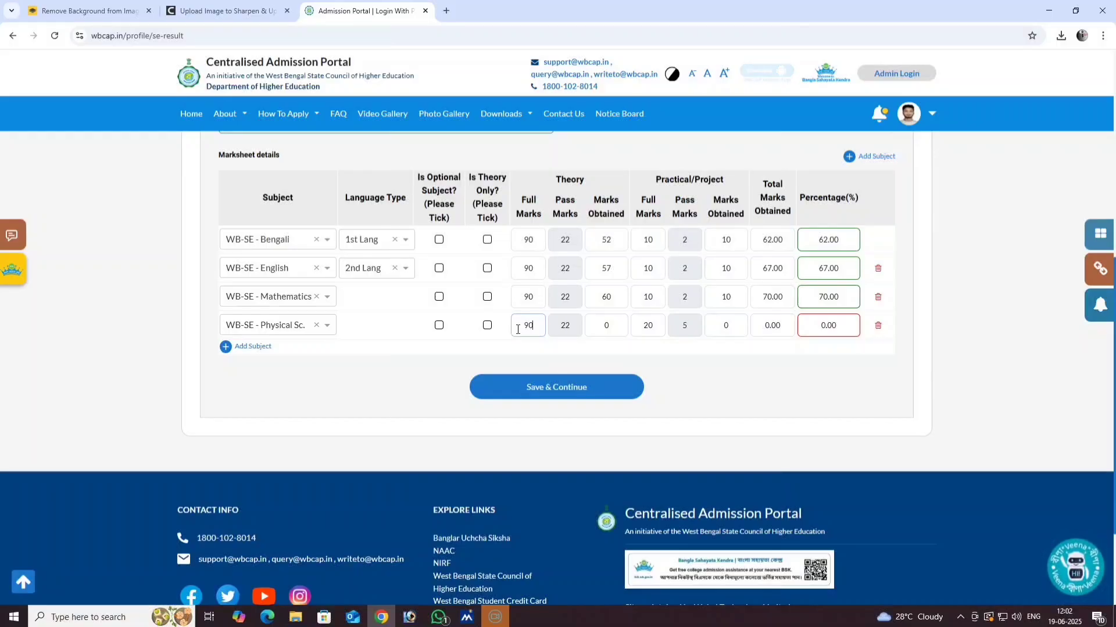
double_click(591, 335)
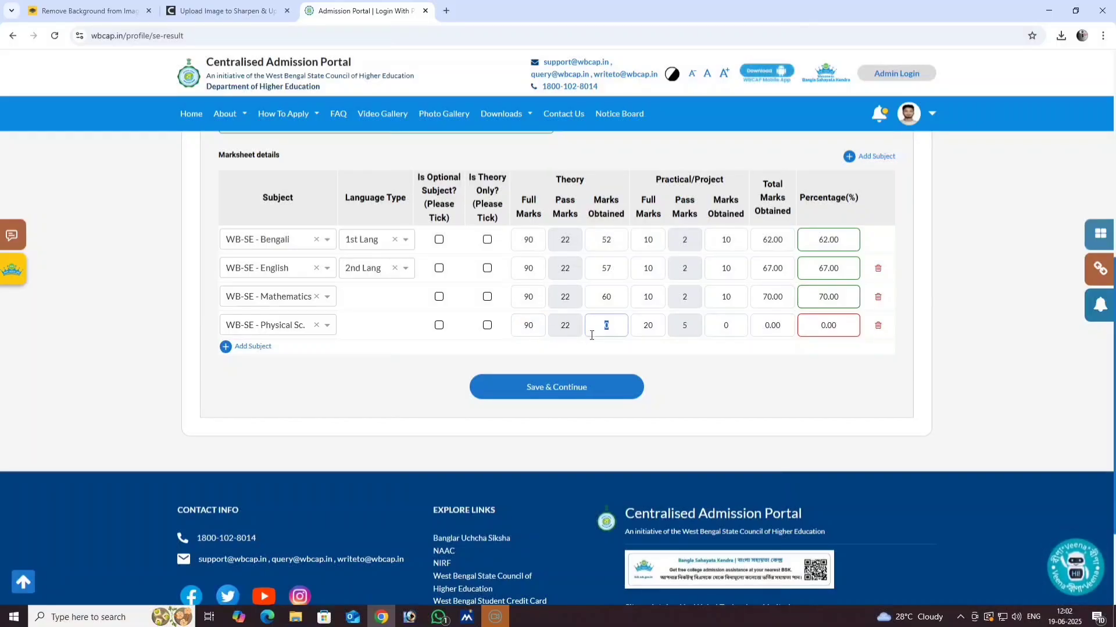
text(58)
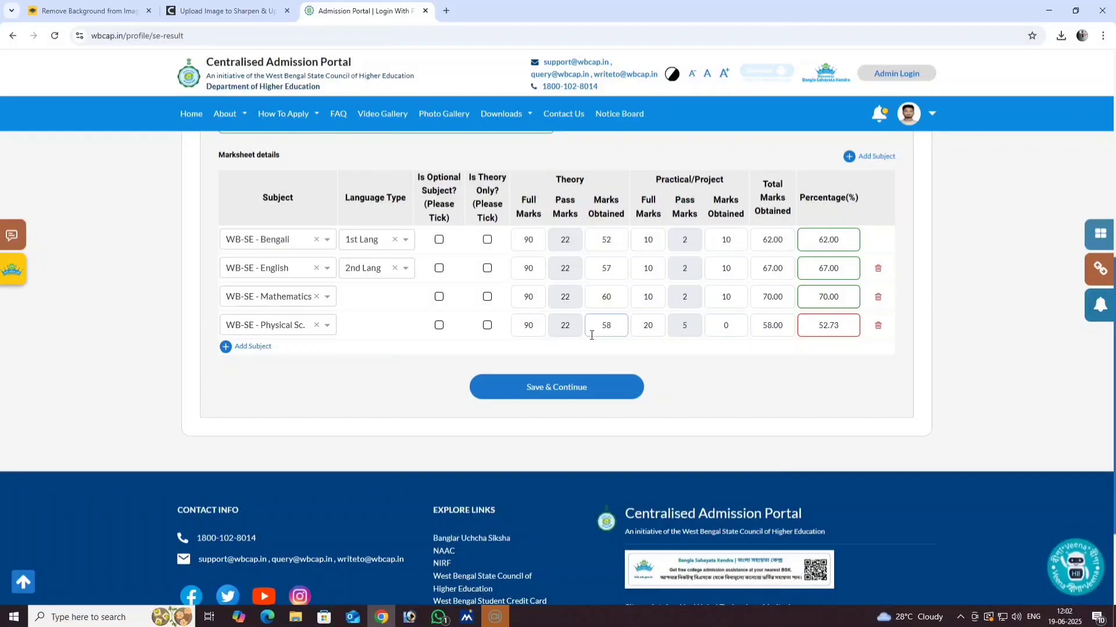
- Give Physical Sc. practical marks 10 of 10 and add a fifth subject row
click(651, 326)
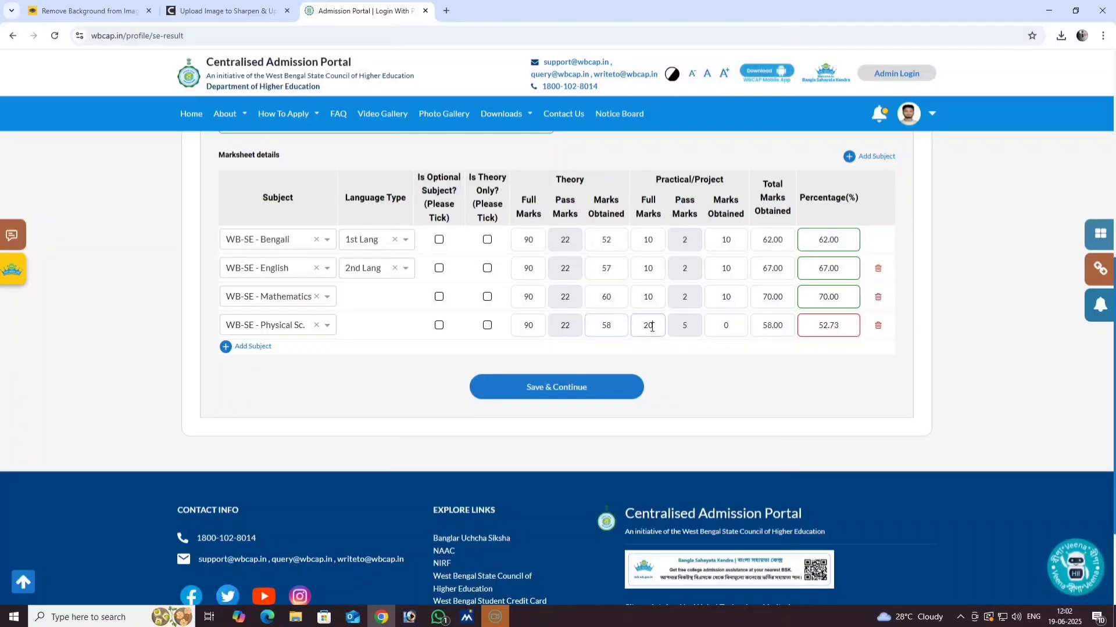
double_click(644, 329)
text(10)
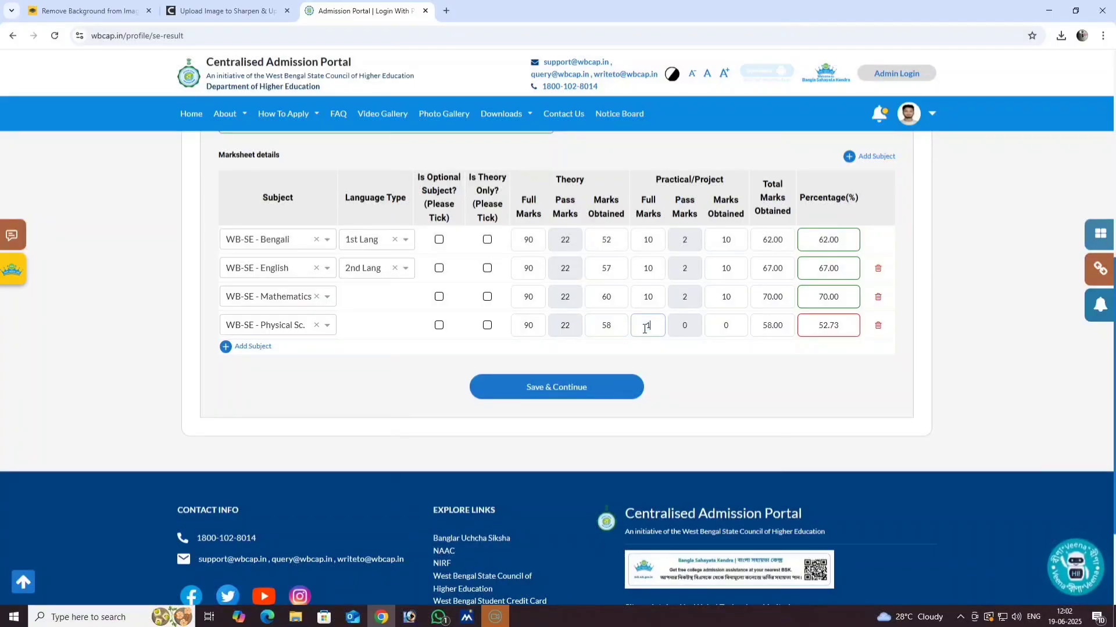
double_click(727, 324)
text(10)
click(227, 348)
- Choose WB-SE - Life Sc. for row 5 with theory full marks 90
click(254, 359)
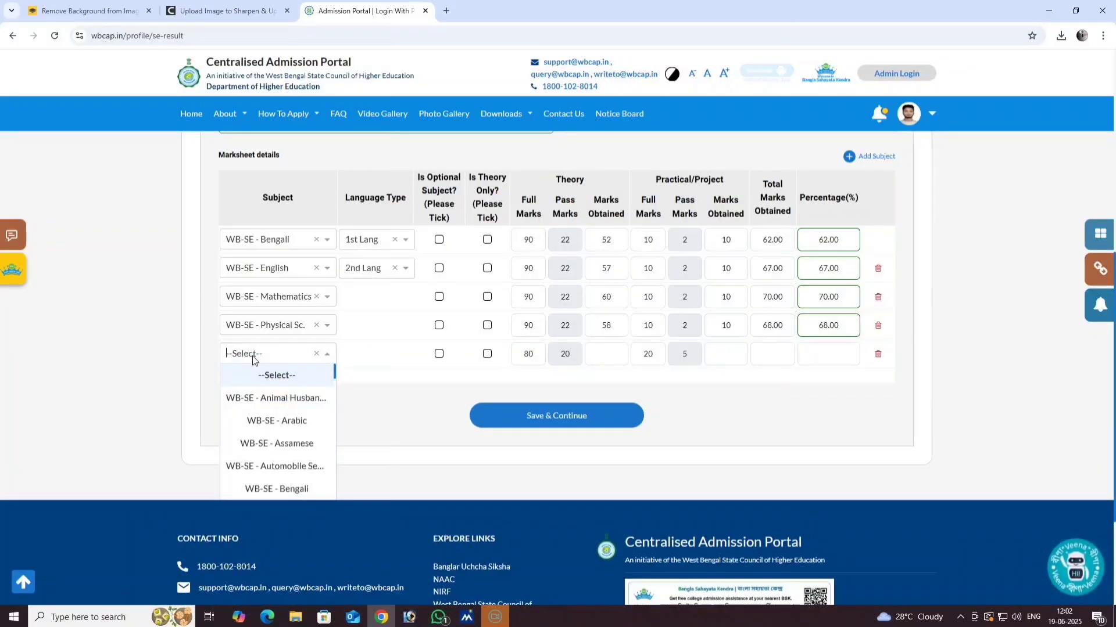
scroll(274, 459, down, 5)
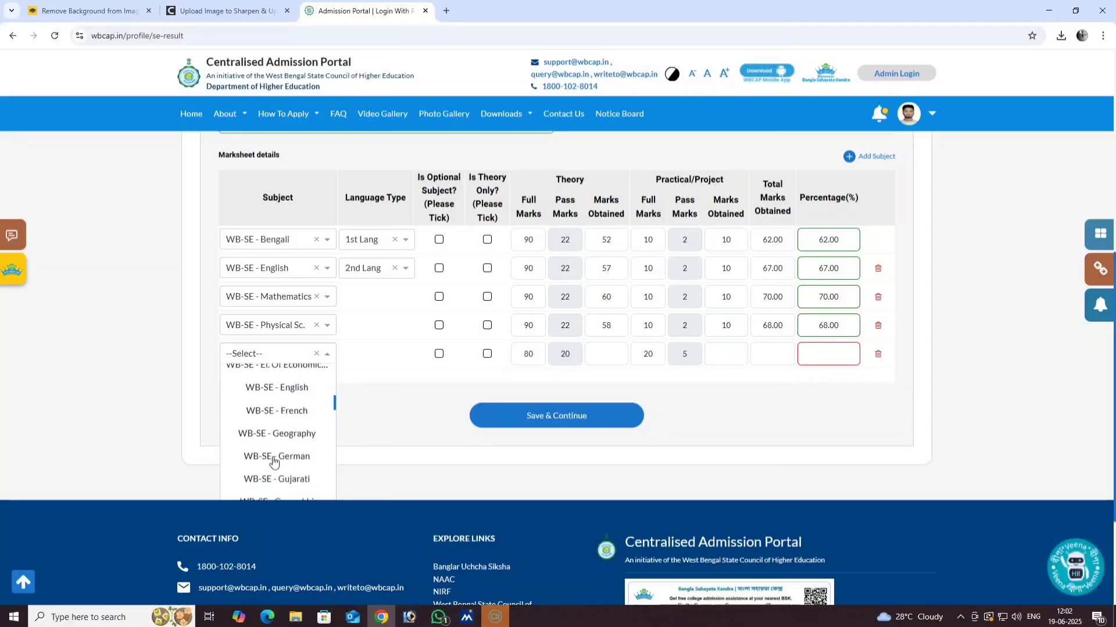
scroll(274, 462, down, 4)
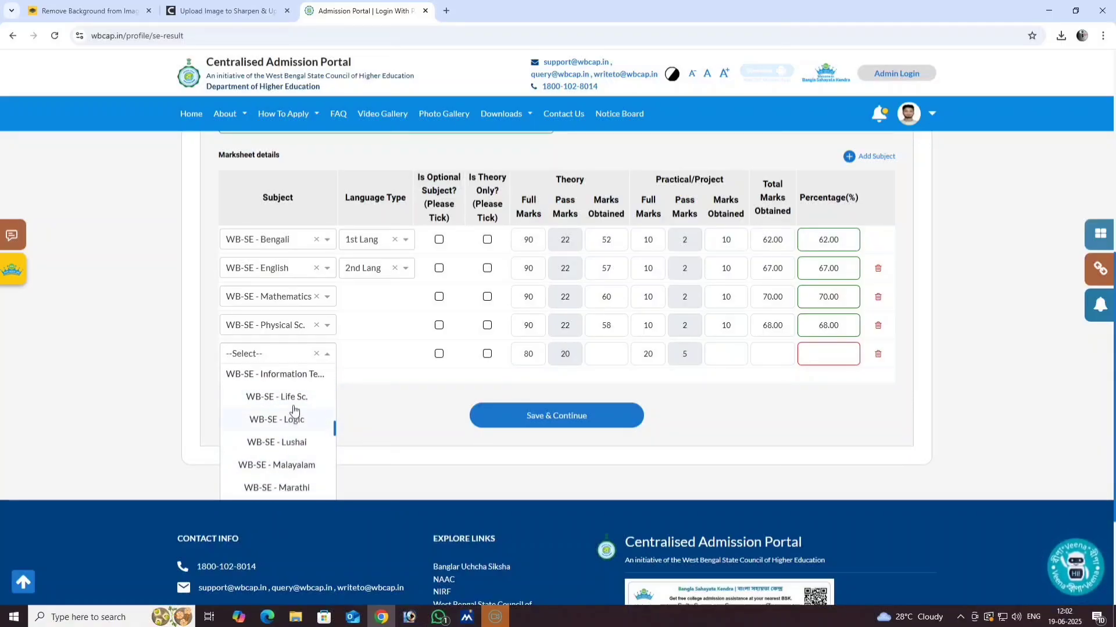
click(294, 401)
drag(537, 357, 519, 361)
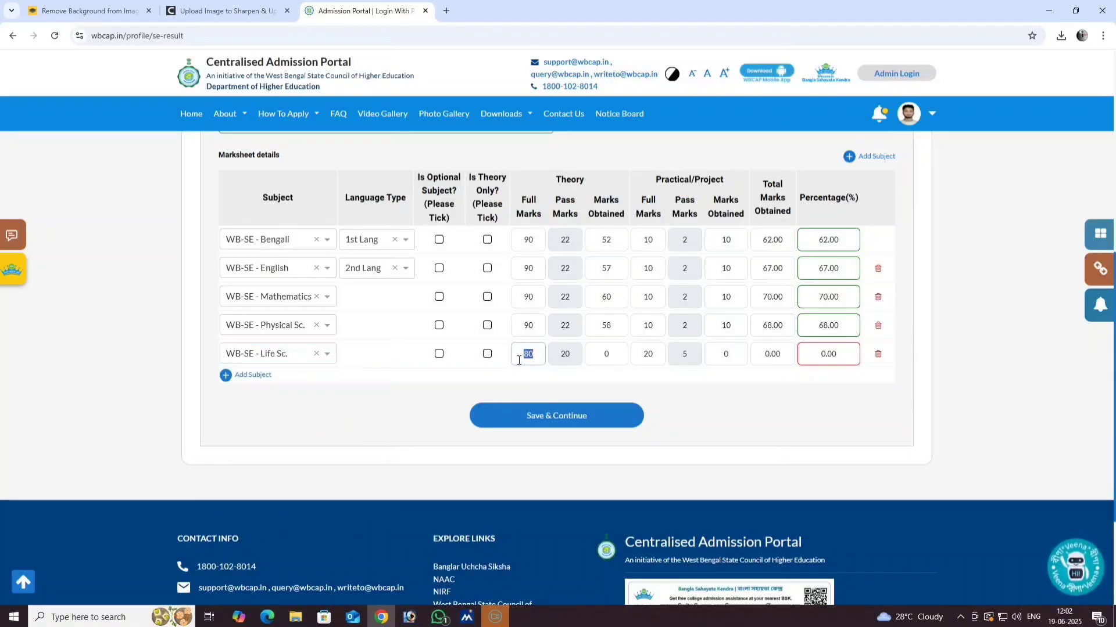
text(90)
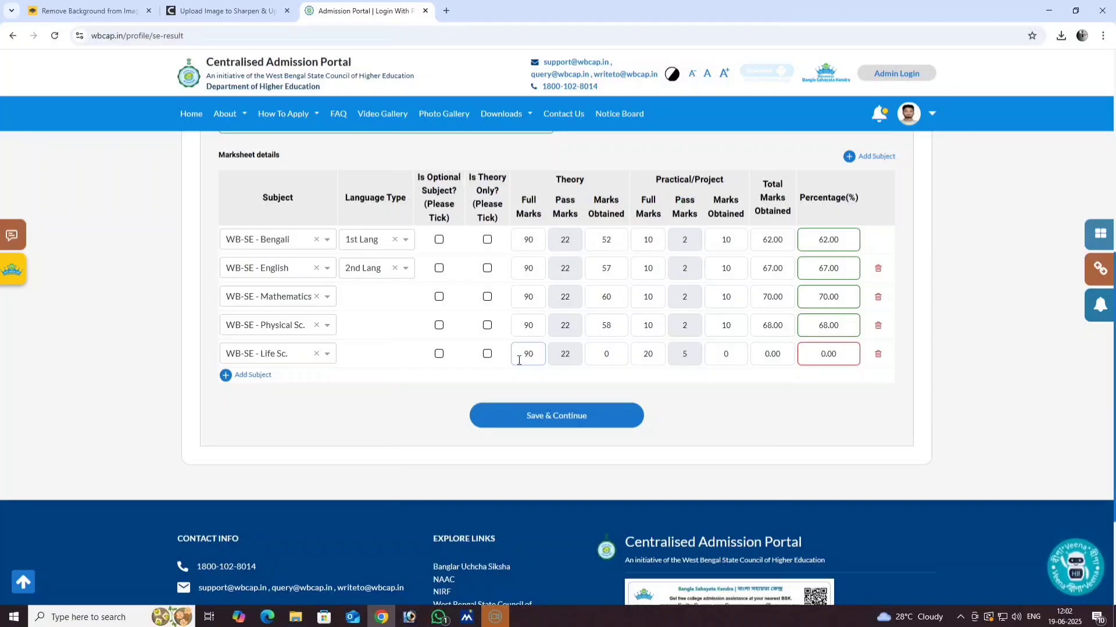
- Give Life Sc. practical 10 of 10 and theory marks 52, then add a sixth row
drag(653, 355, 643, 359)
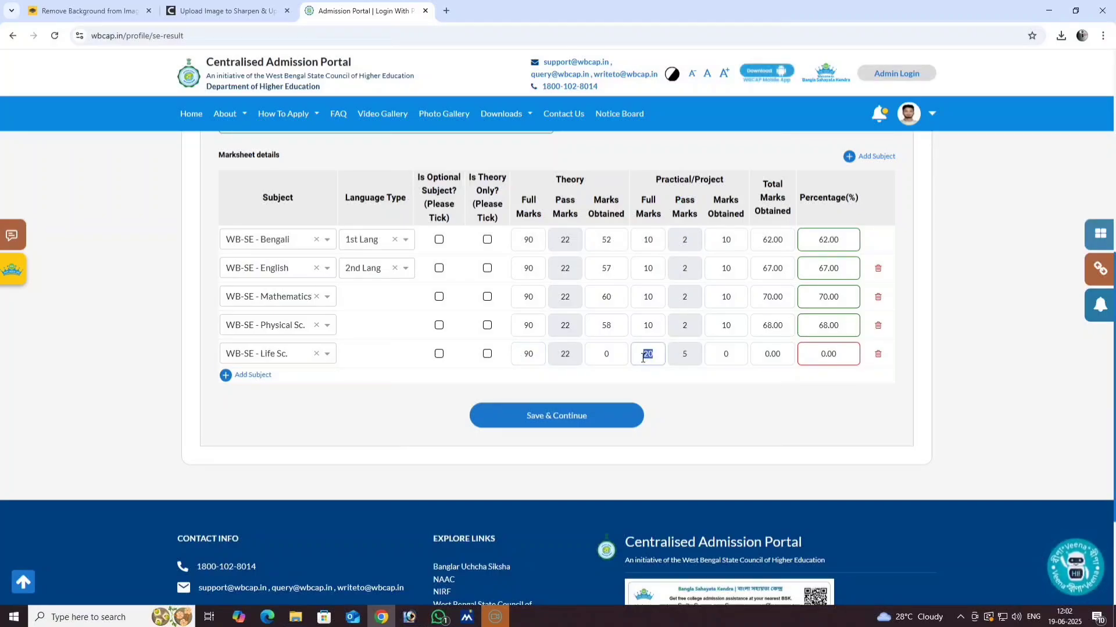
text(10)
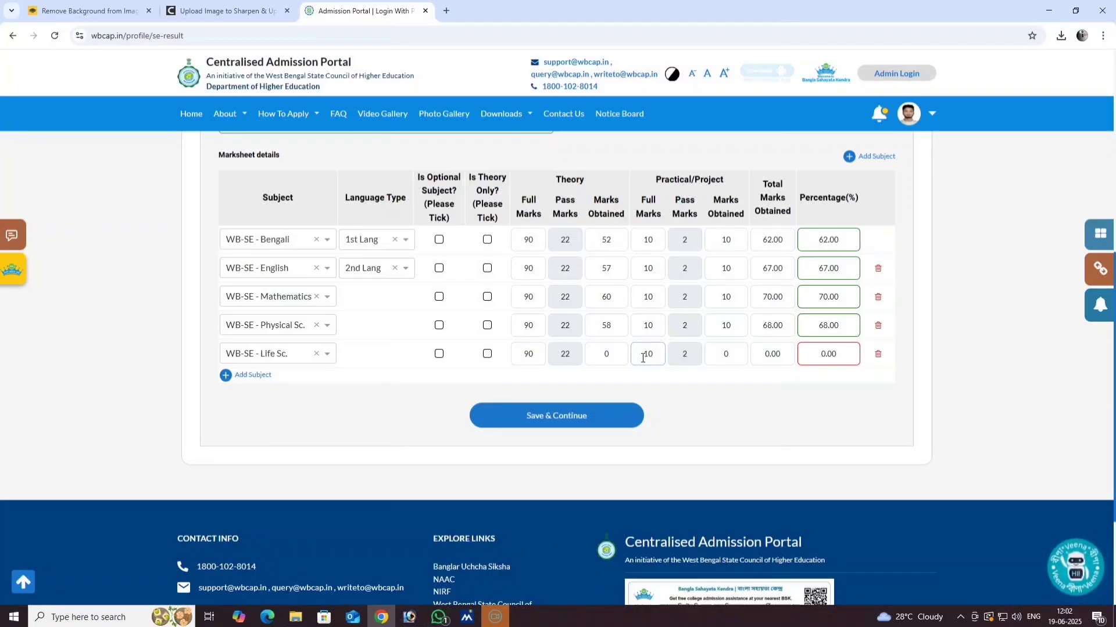
drag(730, 354, 720, 359)
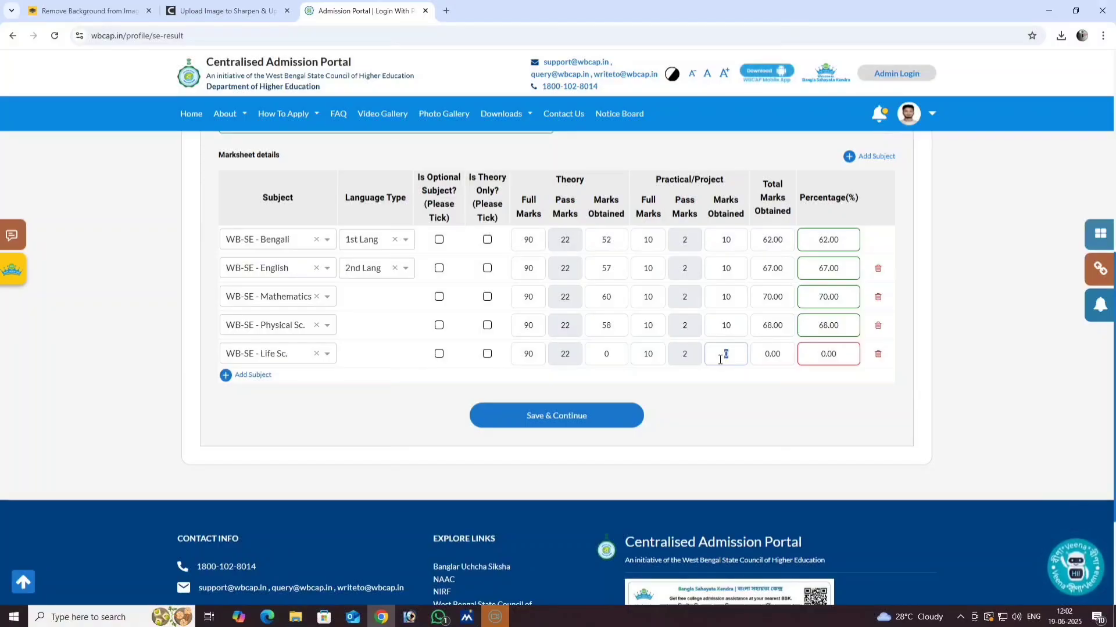
text(10)
click(616, 354)
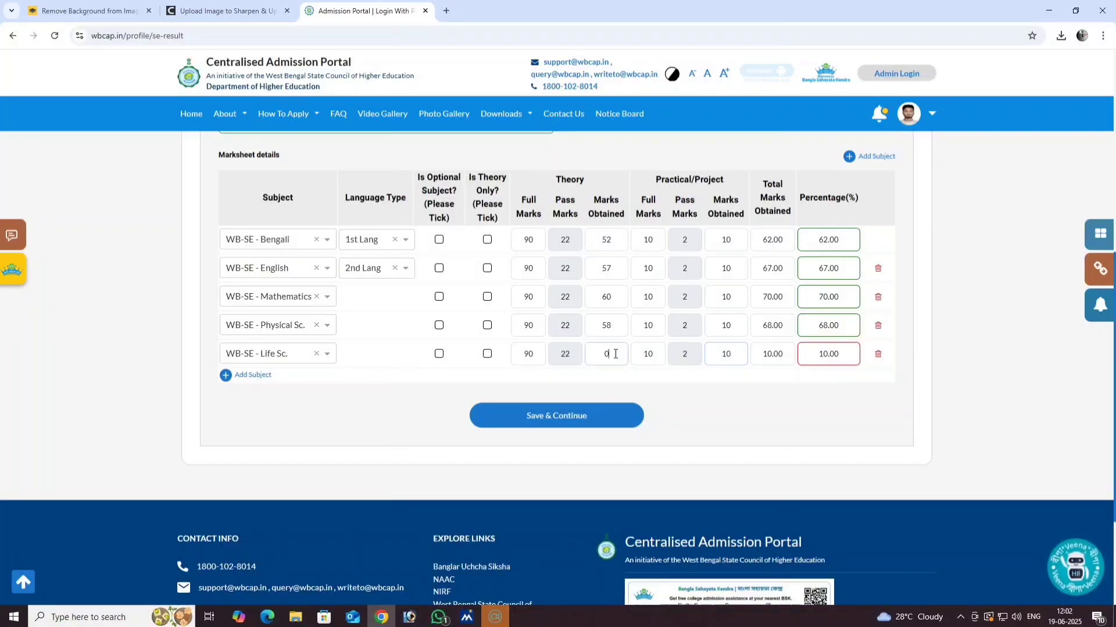
drag(615, 354, 603, 359)
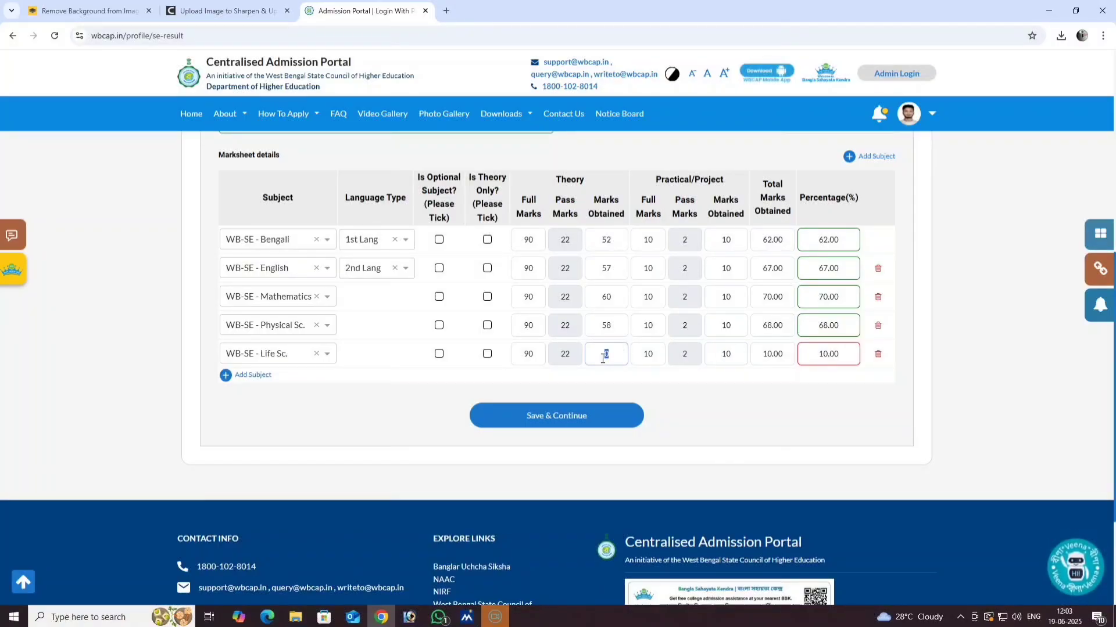
text(52)
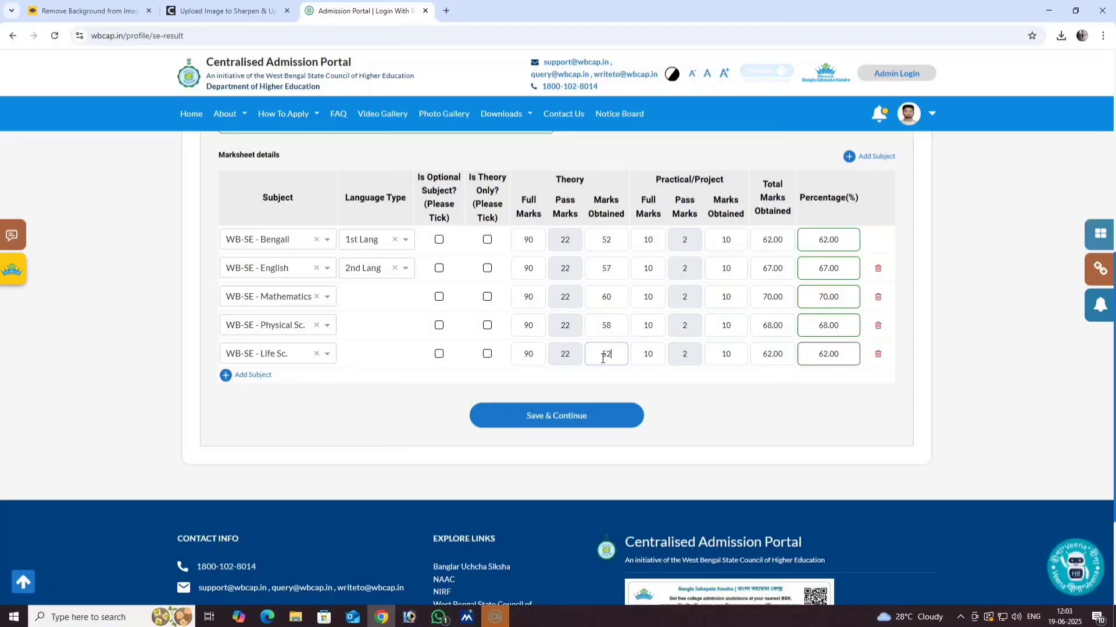
click(226, 376)
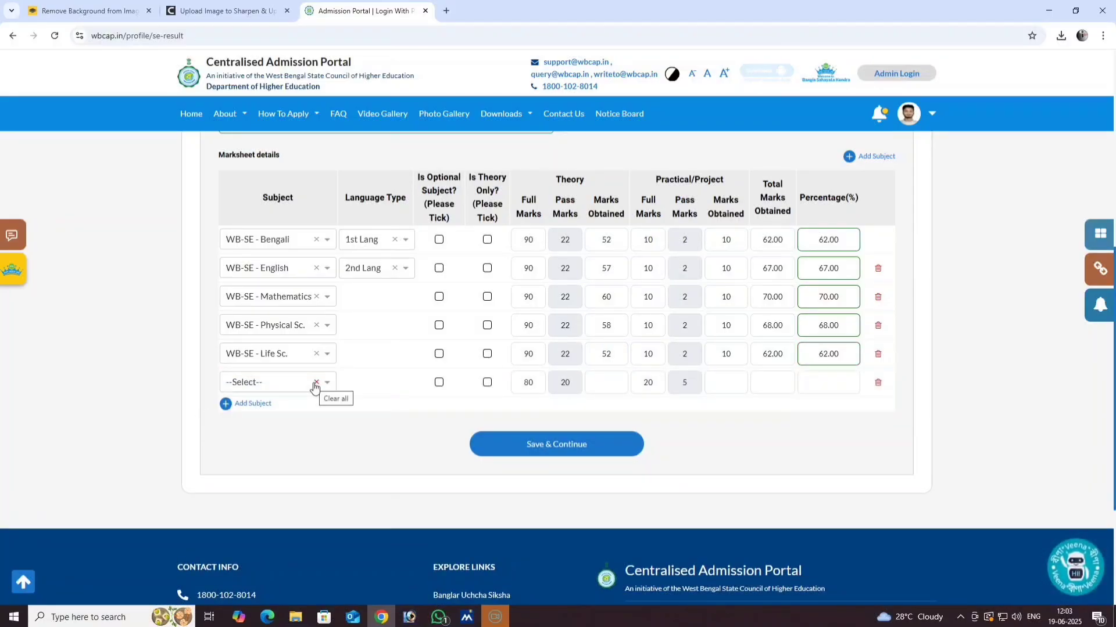
- Choose WB-SE - History for row 6 and submit the marksheet with Save & Continue
click(265, 388)
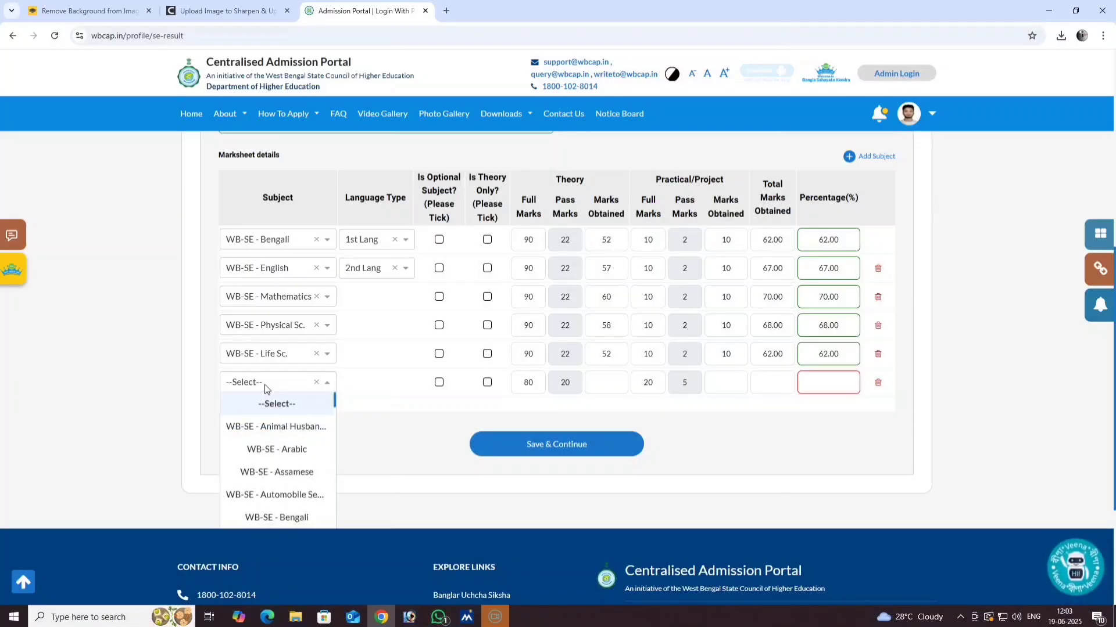
scroll(280, 490, down, 2)
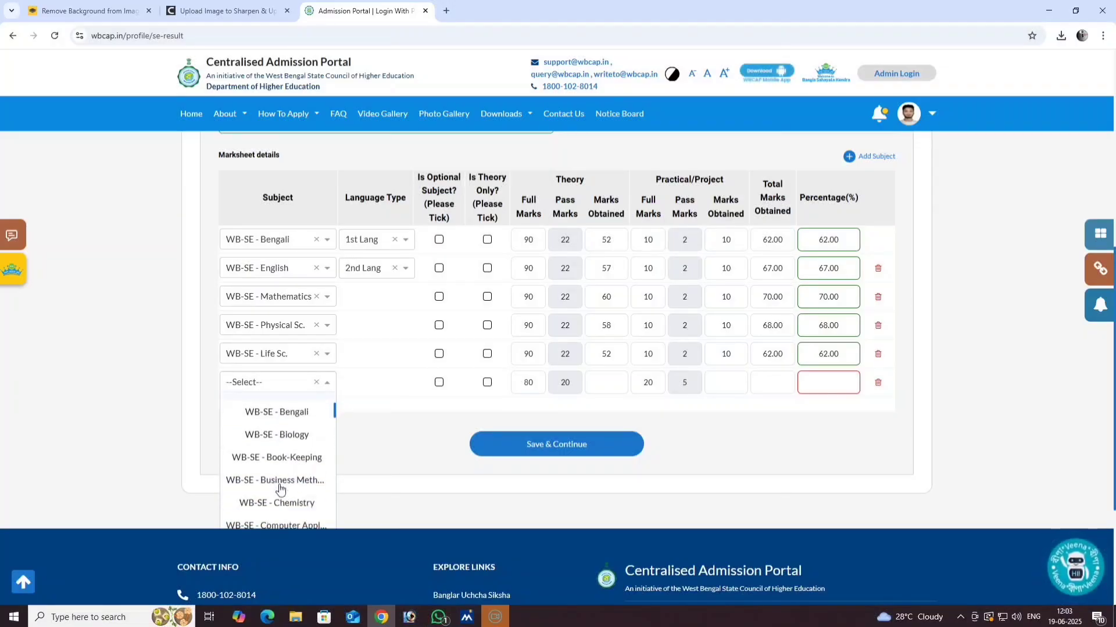
scroll(280, 489, down, 3)
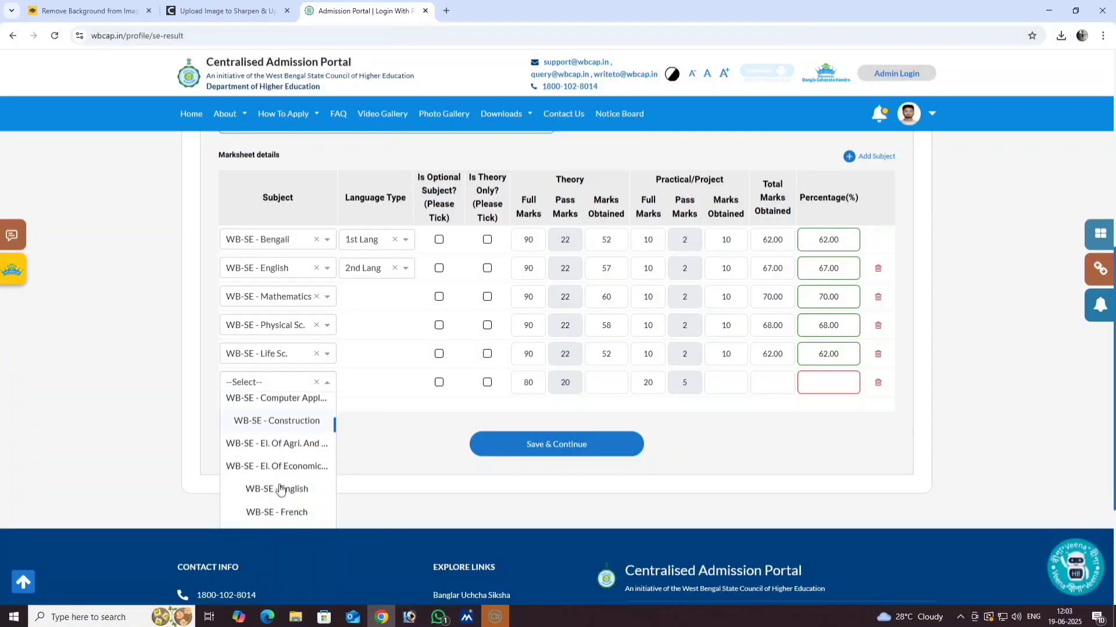
scroll(280, 490, down, 4)
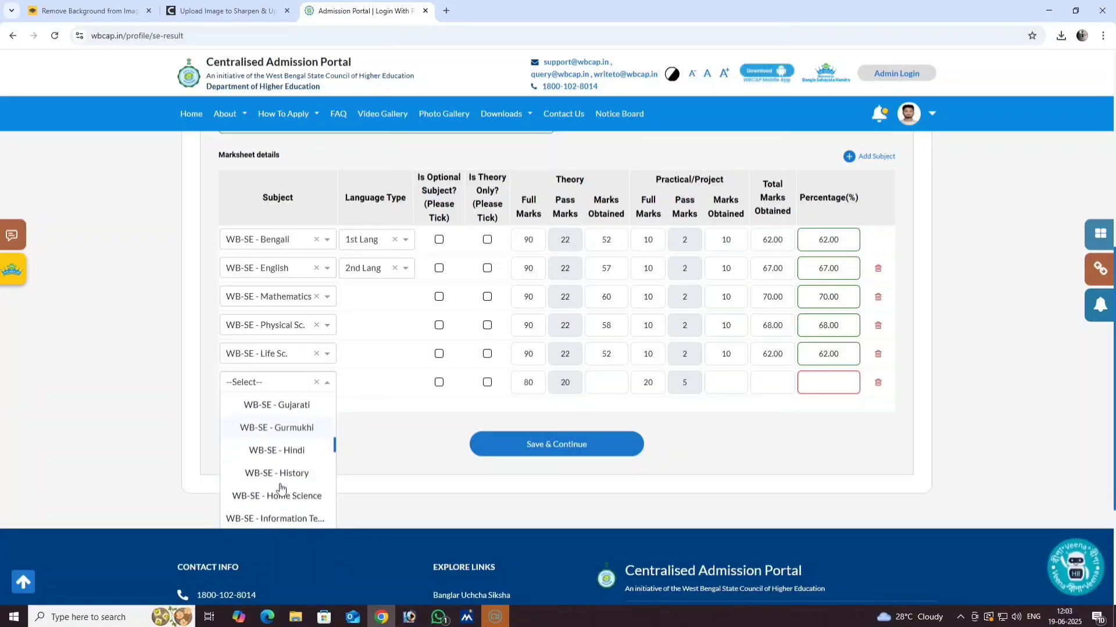
scroll(280, 489, down, 2)
scroll(280, 485, up, 2)
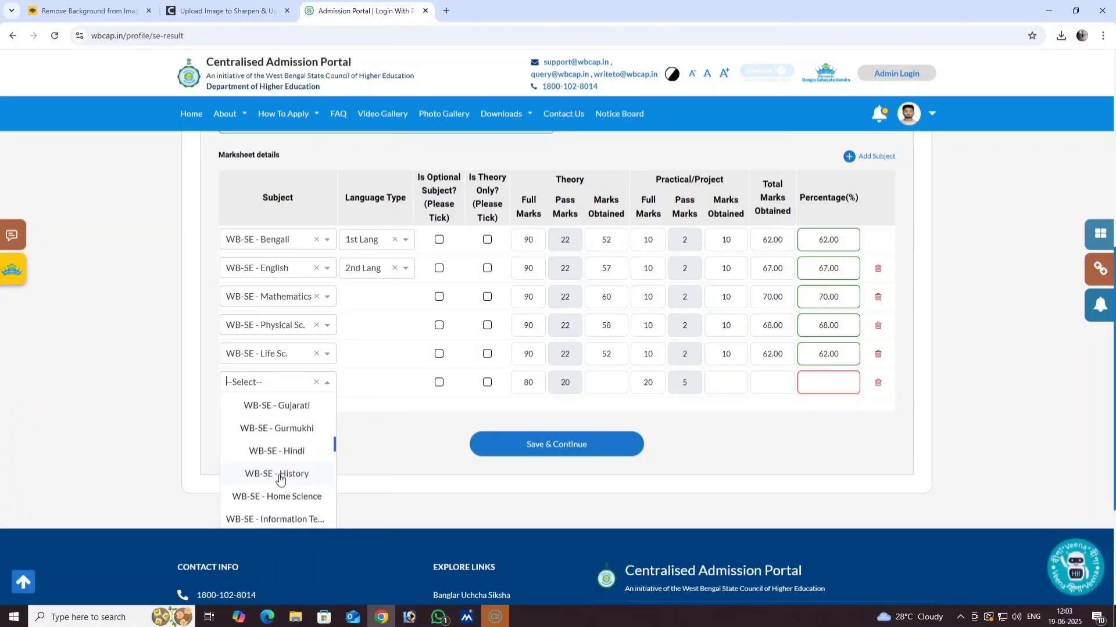
click(279, 476)
drag(533, 382, 503, 394)
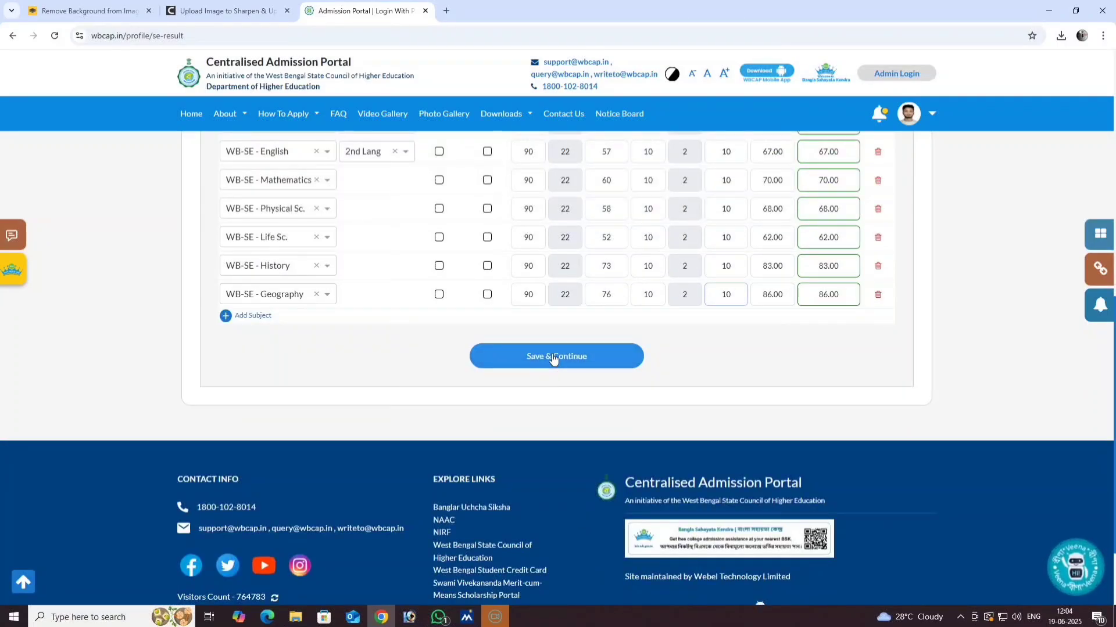
click(552, 355)
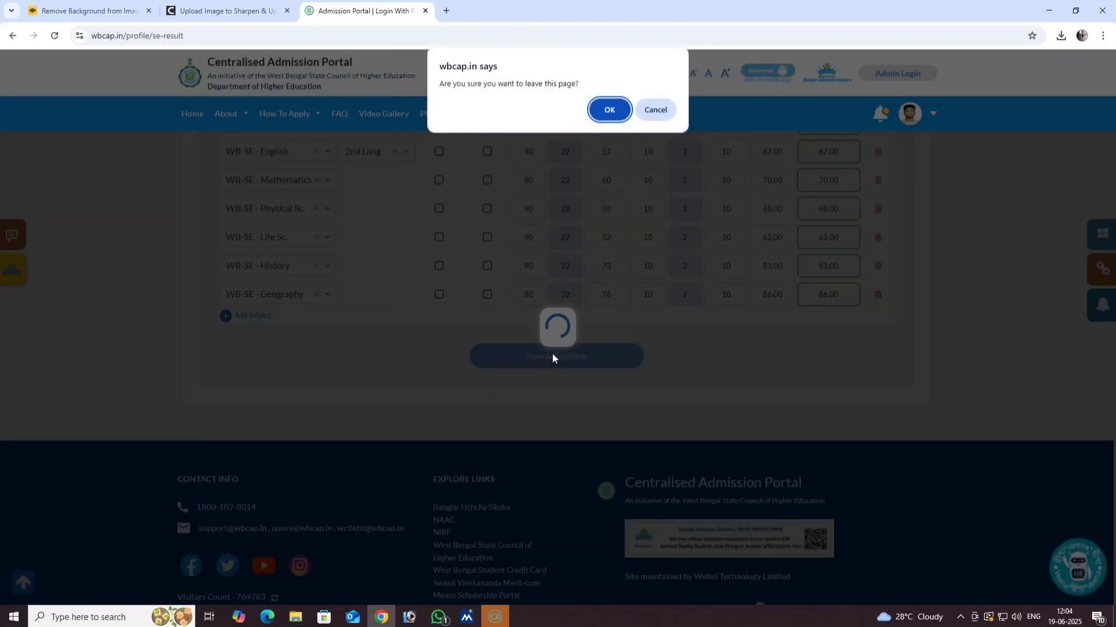
- Confirm leaving the page, dismiss the board tip, and set medium BENGALI and stream SCIENCE
click(609, 111)
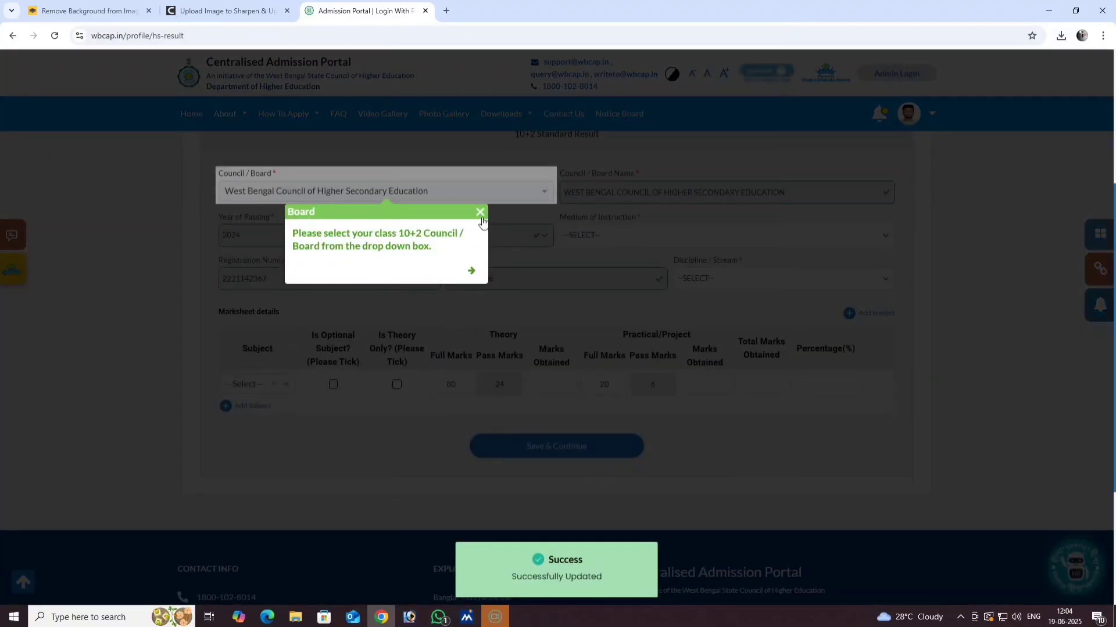
click(482, 213)
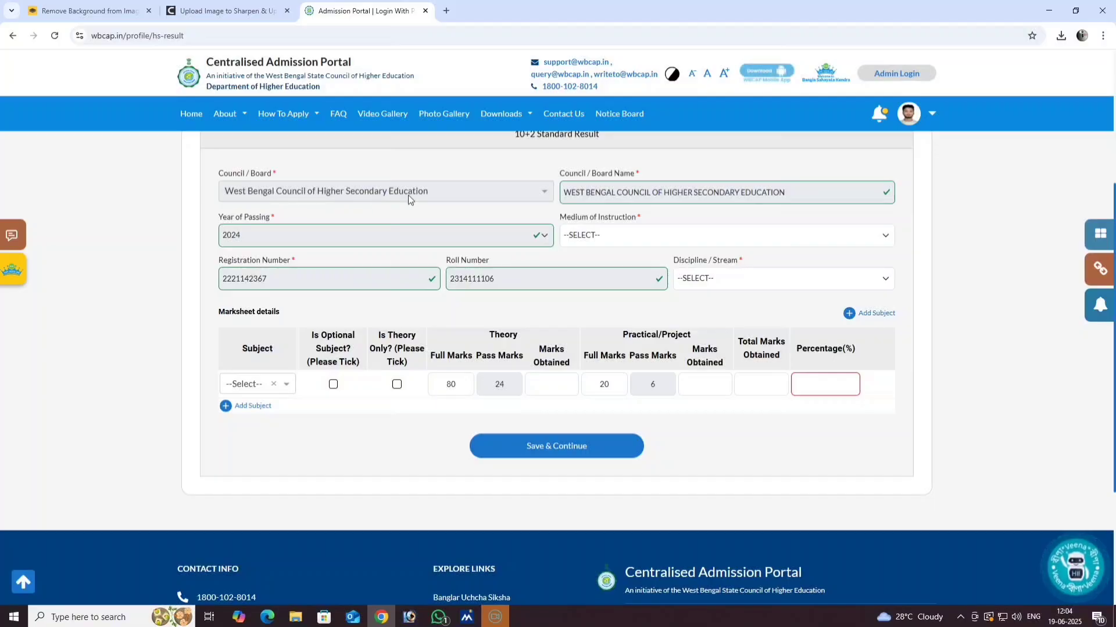
click(602, 236)
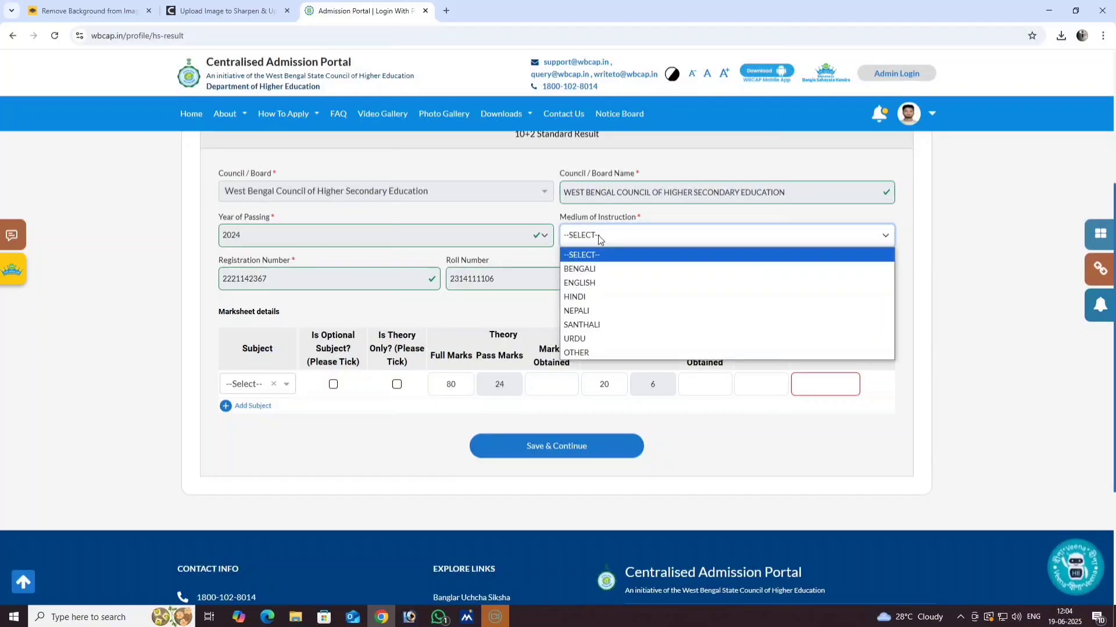
click(597, 269)
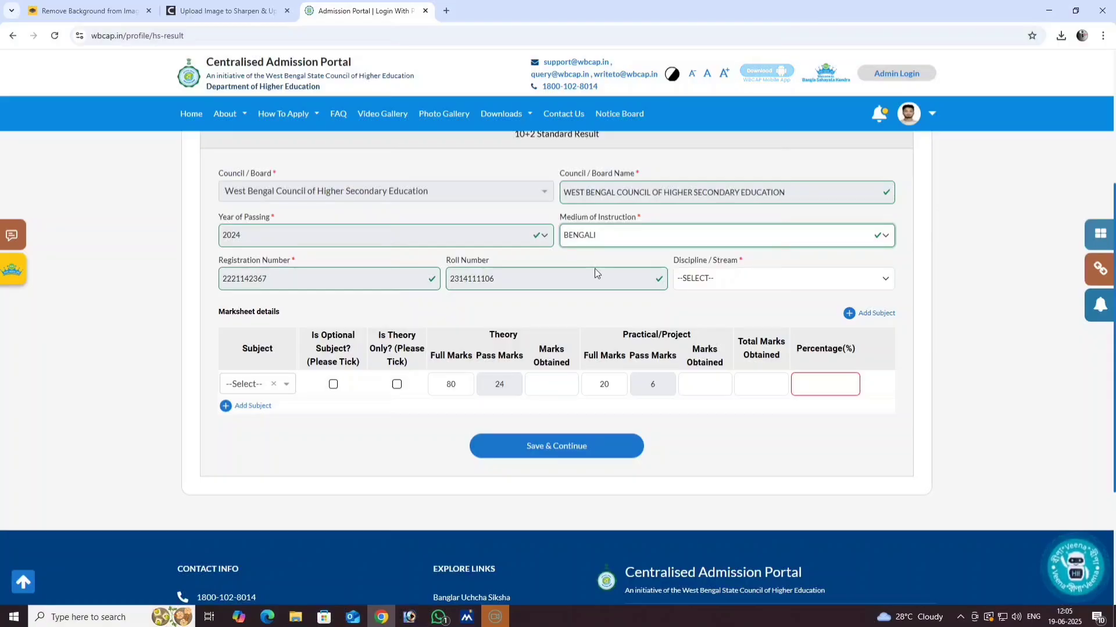
click(734, 278)
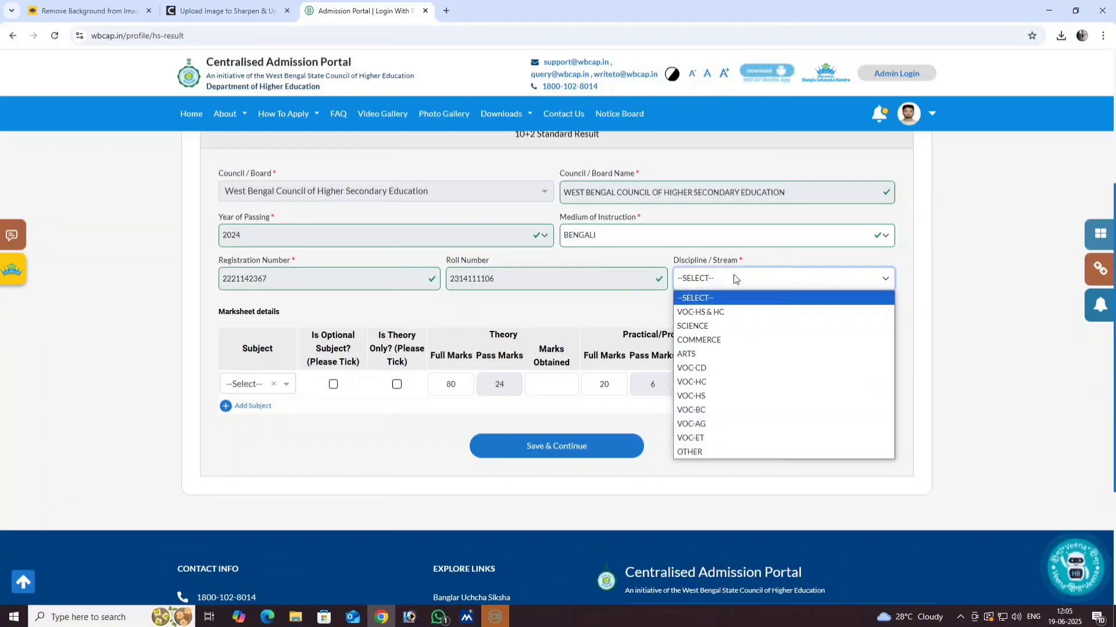
click(727, 327)
- Pick WB-HS - Bengali as the first subject, with language type 1st Lang
click(255, 386)
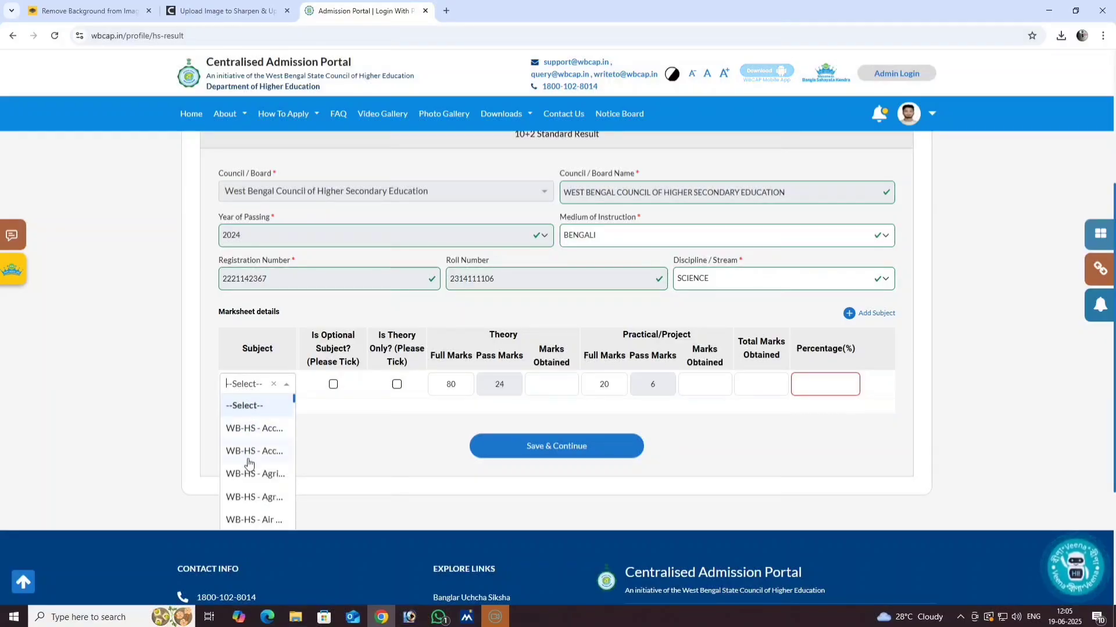
scroll(255, 497, down, 3)
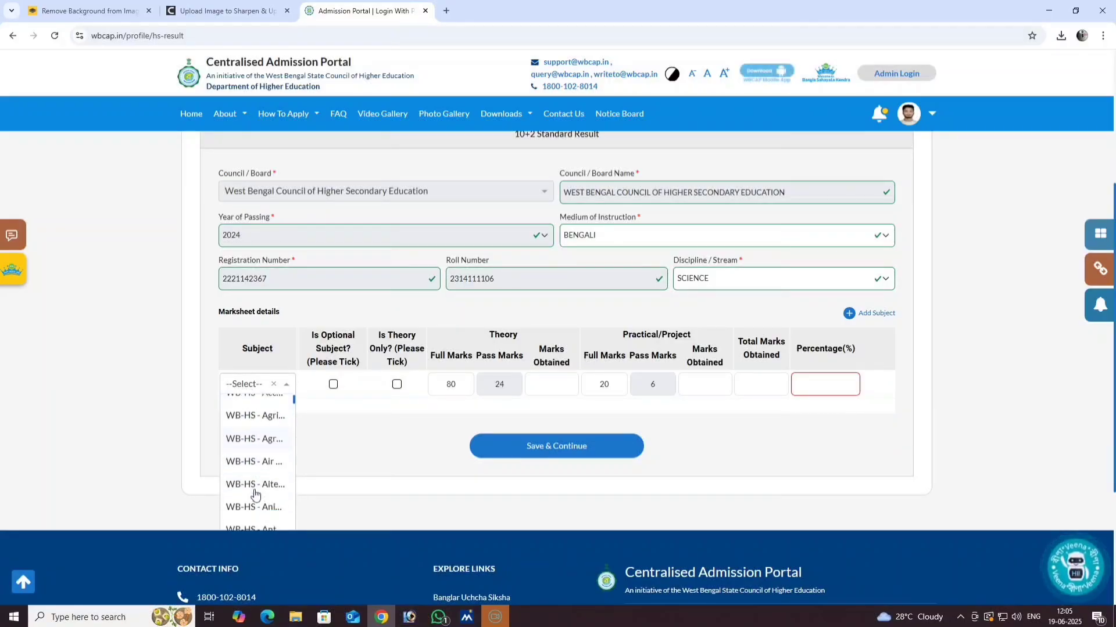
scroll(254, 495, down, 4)
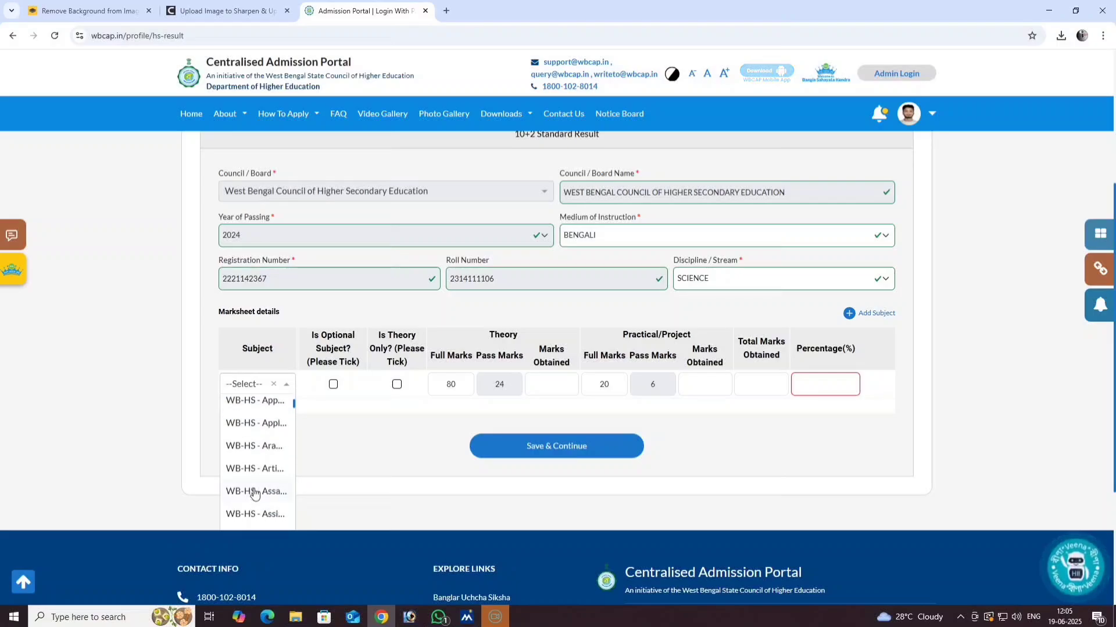
scroll(254, 494, down, 3)
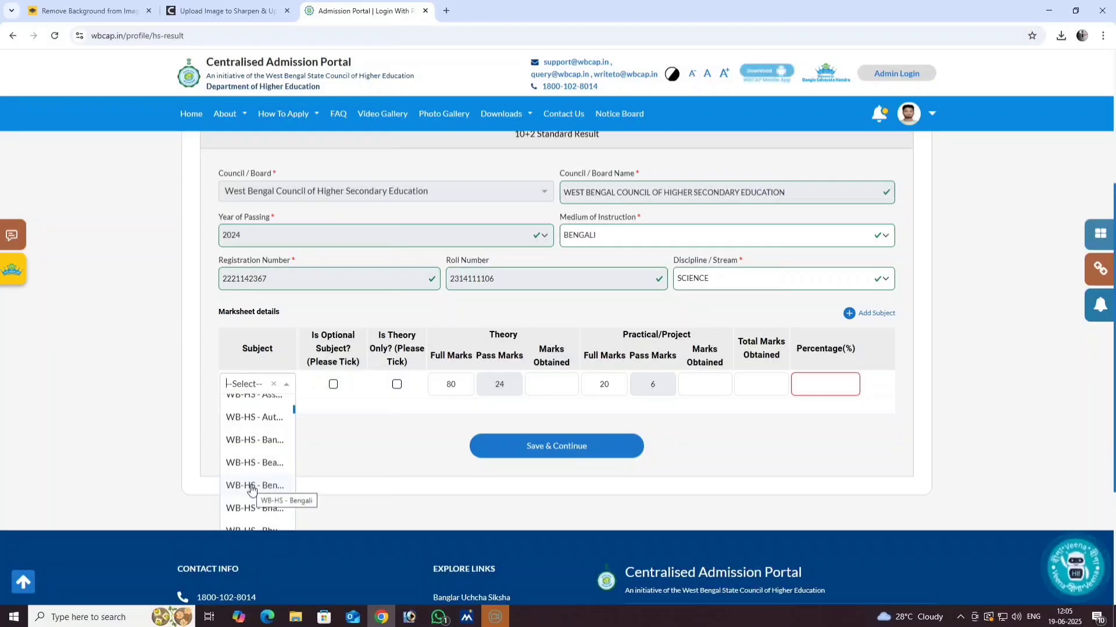
click(251, 486)
click(350, 400)
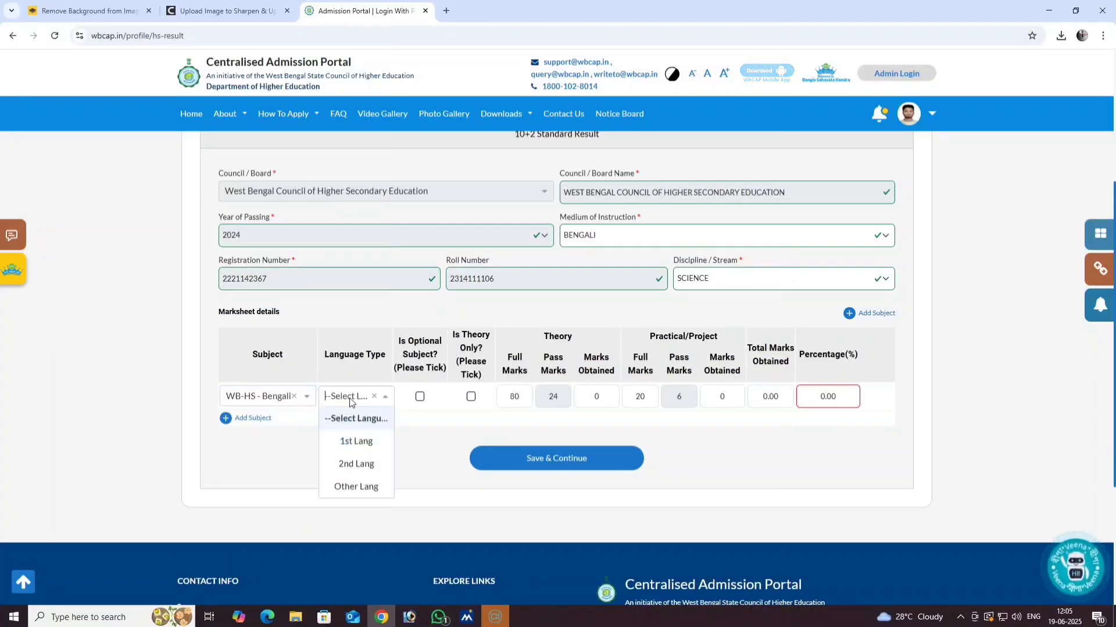
click(352, 442)
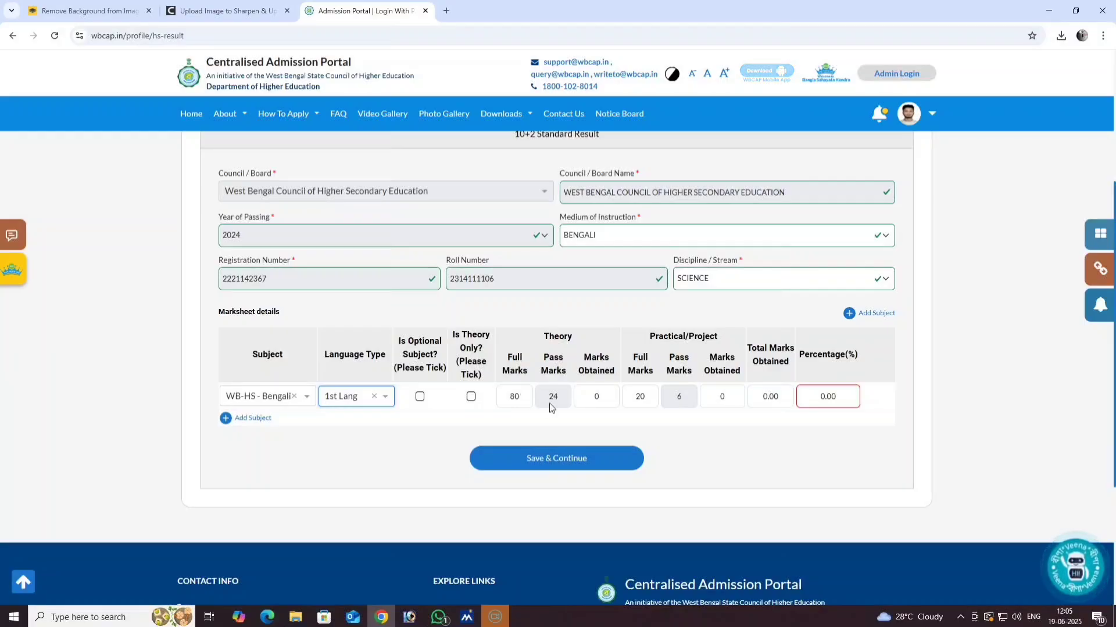
- Enter Bengali marks of 51 theory and 20 practical, then add a second subject row
click(594, 398)
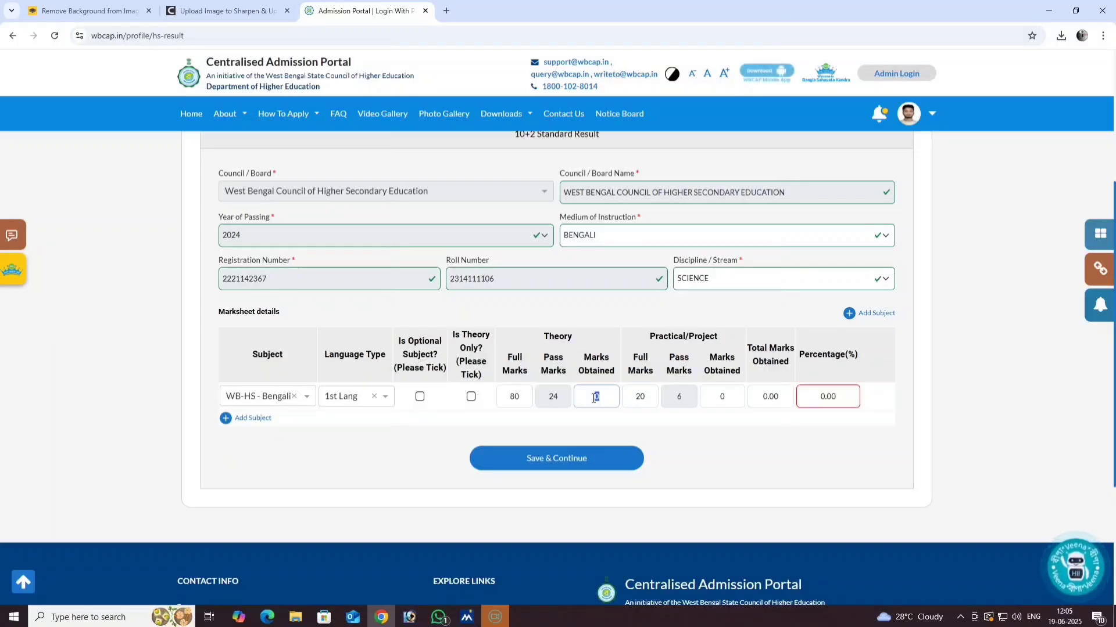
text(51)
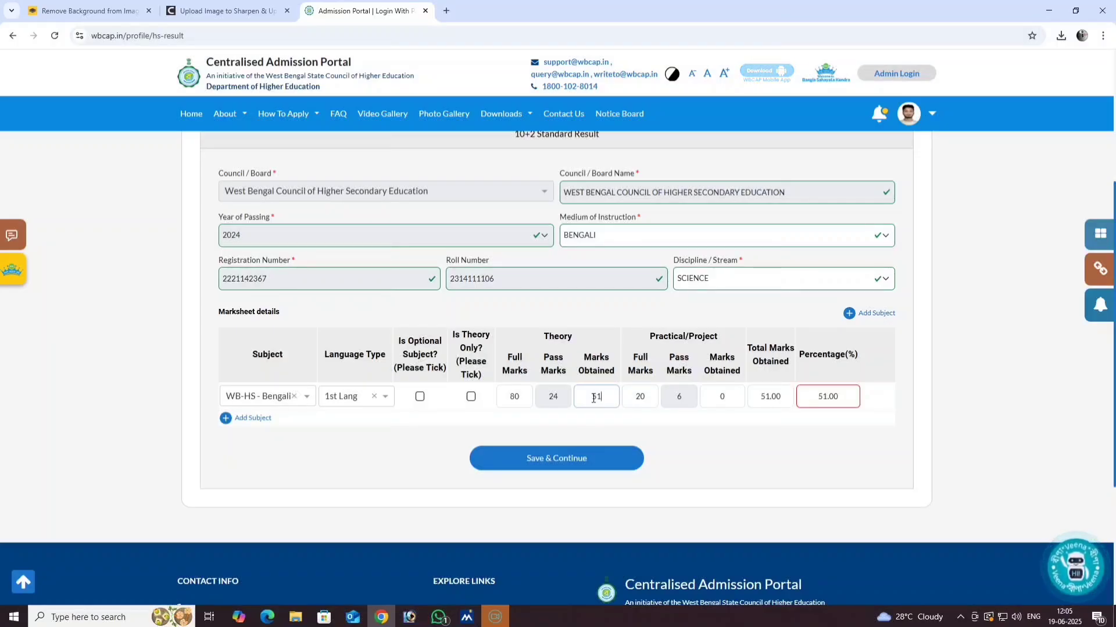
click(721, 399)
text(20)
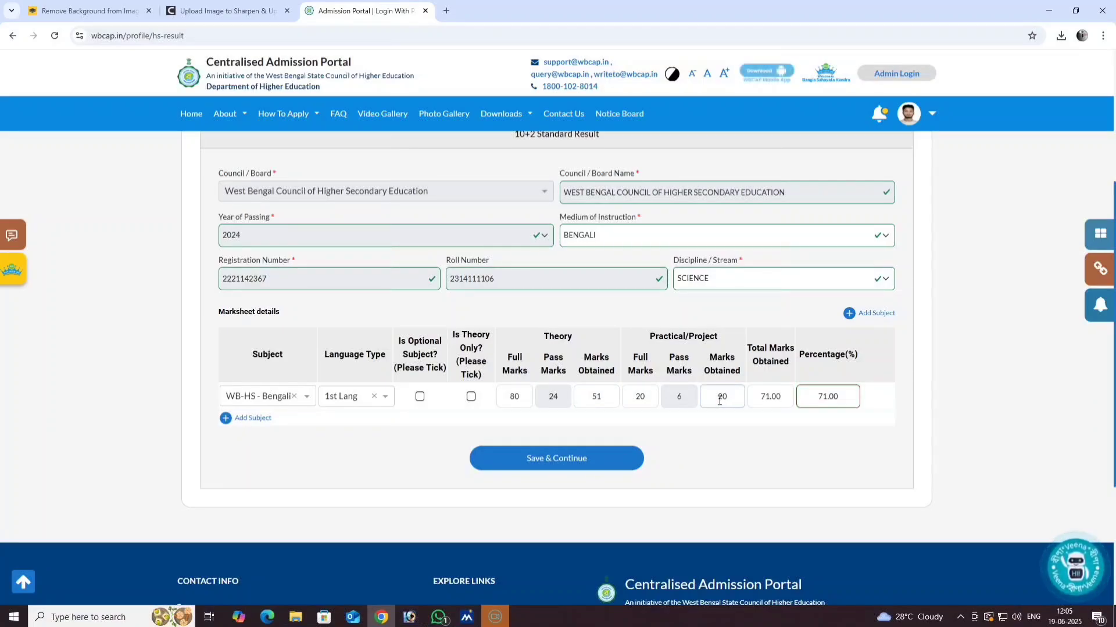
click(229, 420)
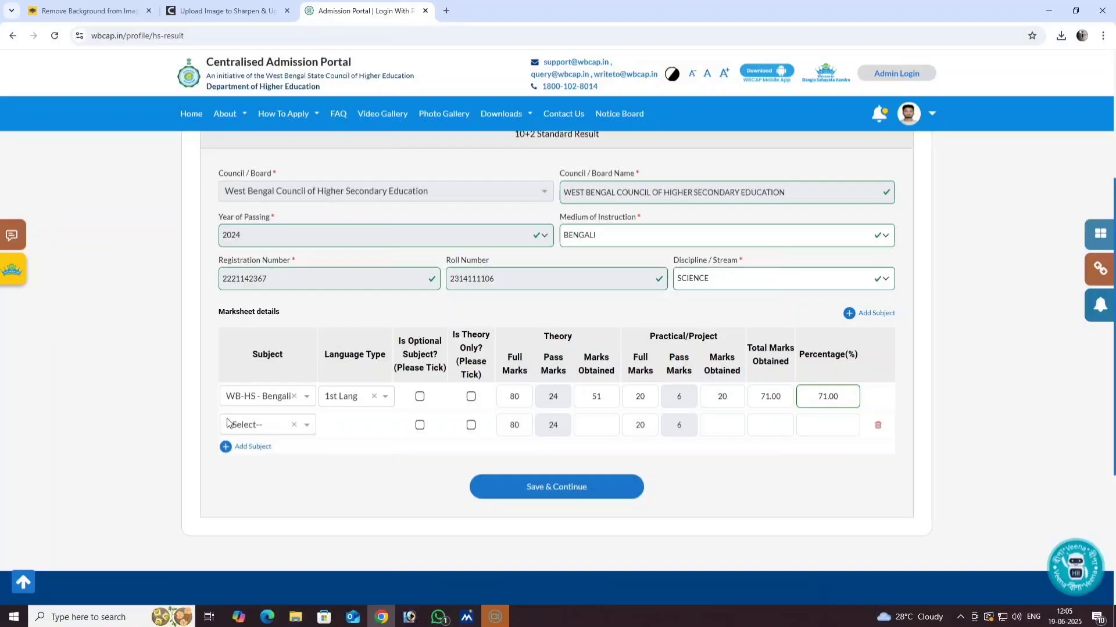
- Pick WB-HS - English for the second row, with language type 2nd Lang
click(265, 423)
scroll(268, 518, down, 4)
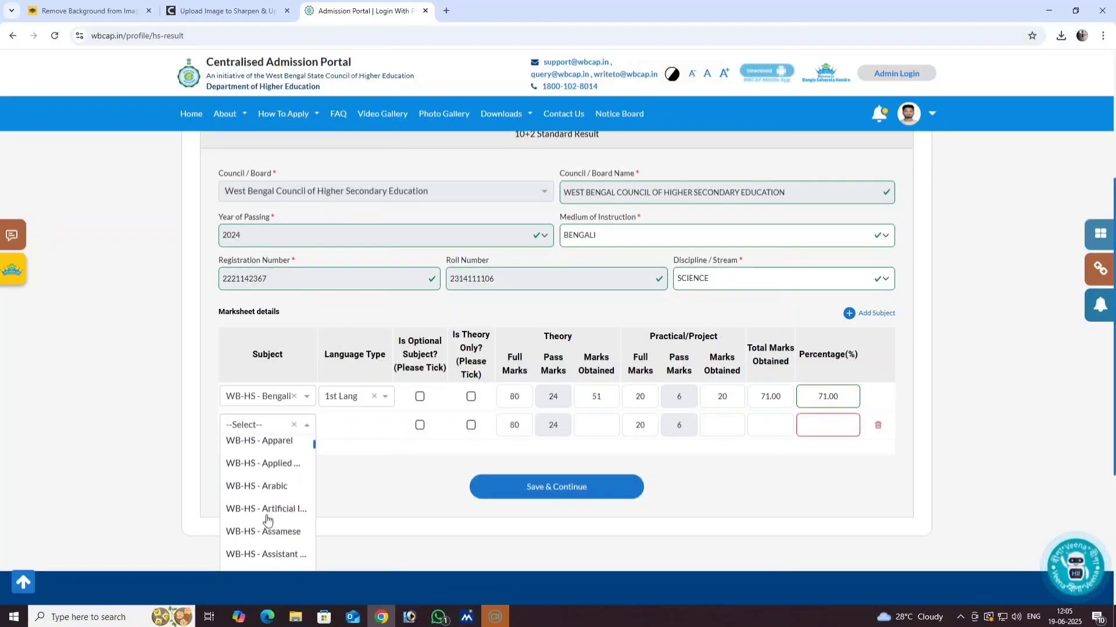
scroll(267, 519, down, 5)
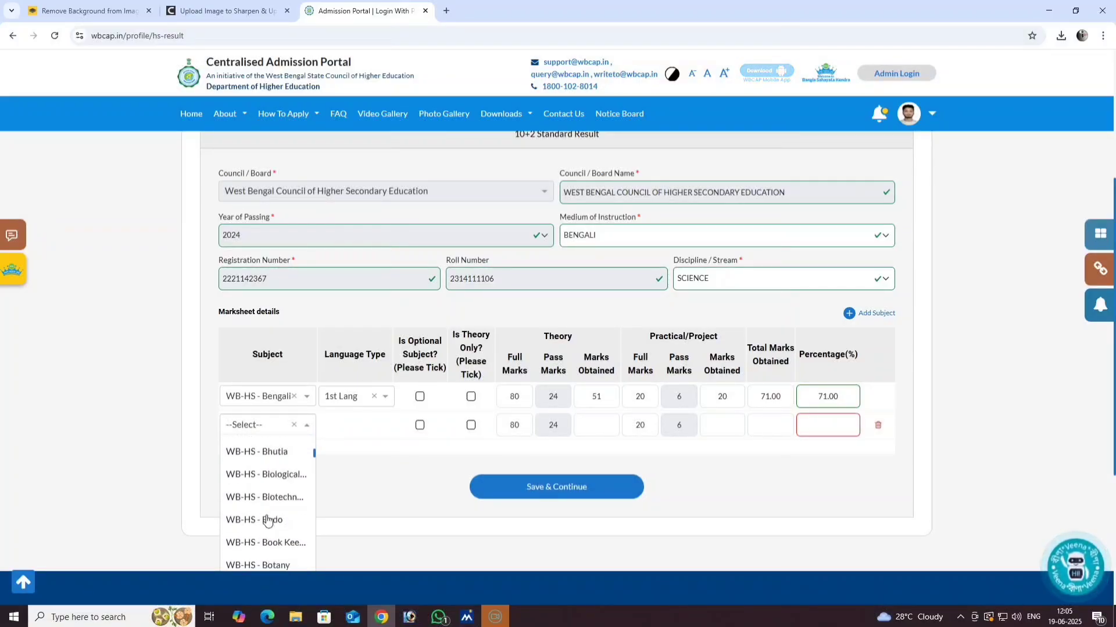
scroll(267, 520, down, 5)
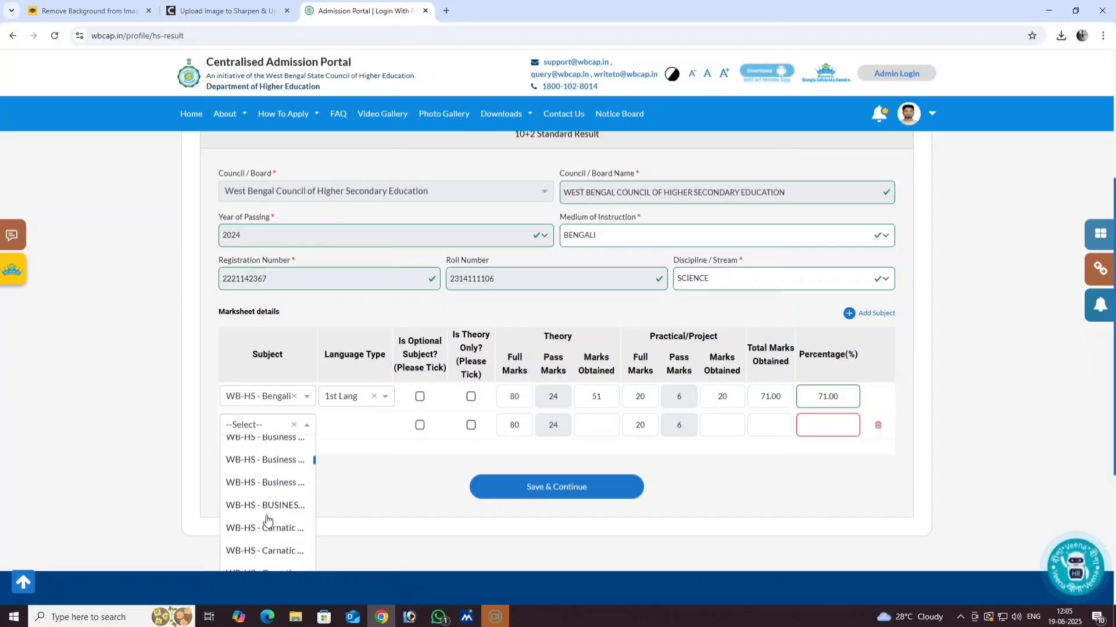
scroll(267, 520, down, 5)
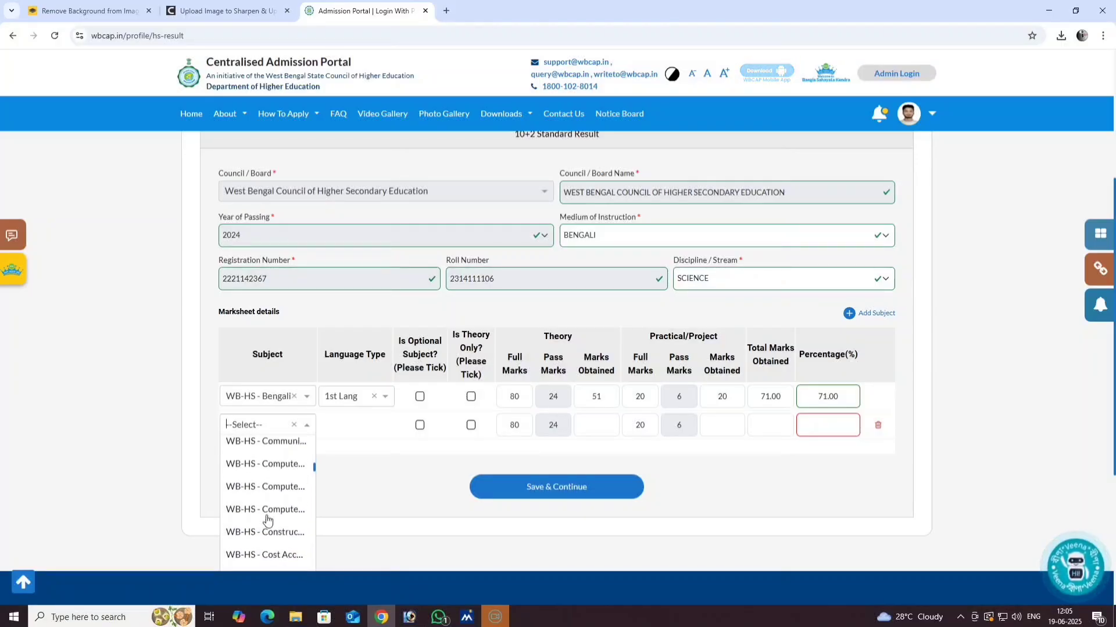
scroll(267, 519, down, 5)
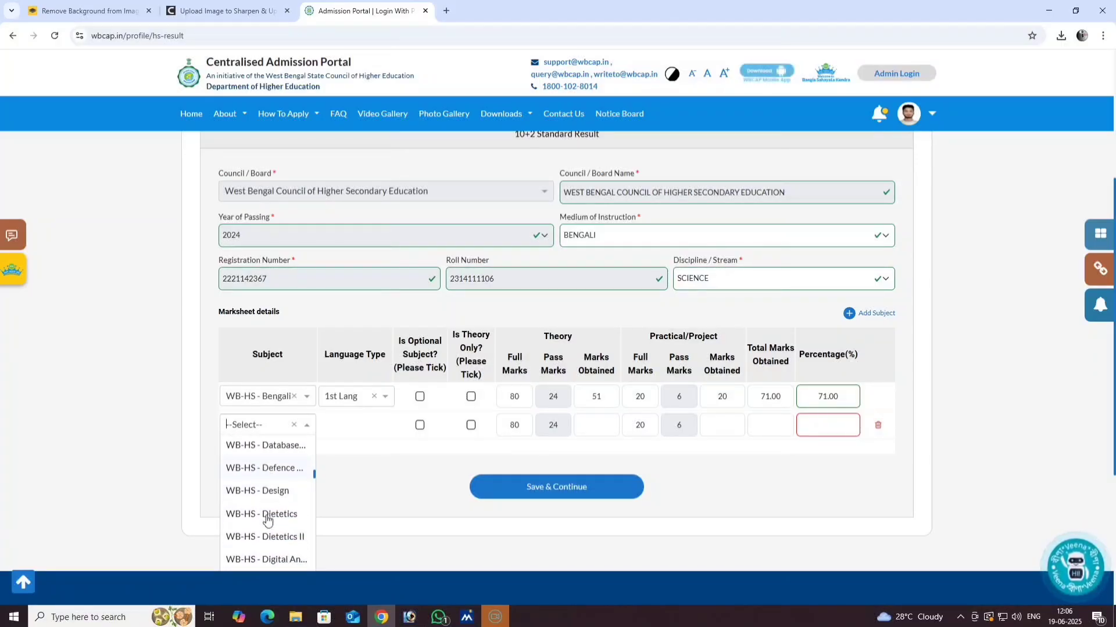
scroll(268, 520, down, 5)
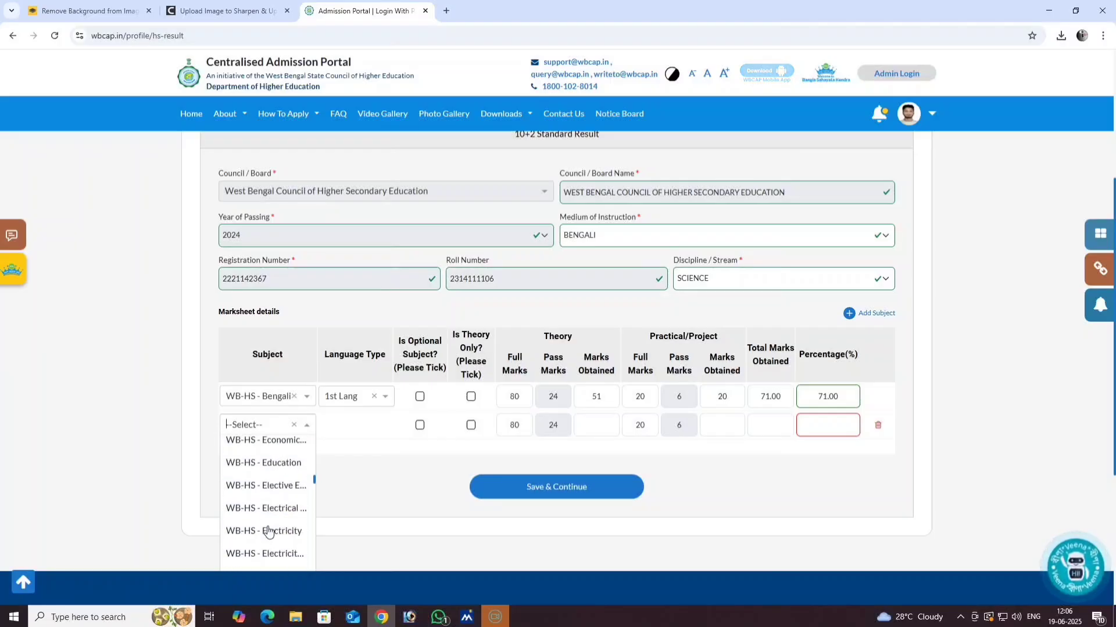
scroll(268, 532, down, 3)
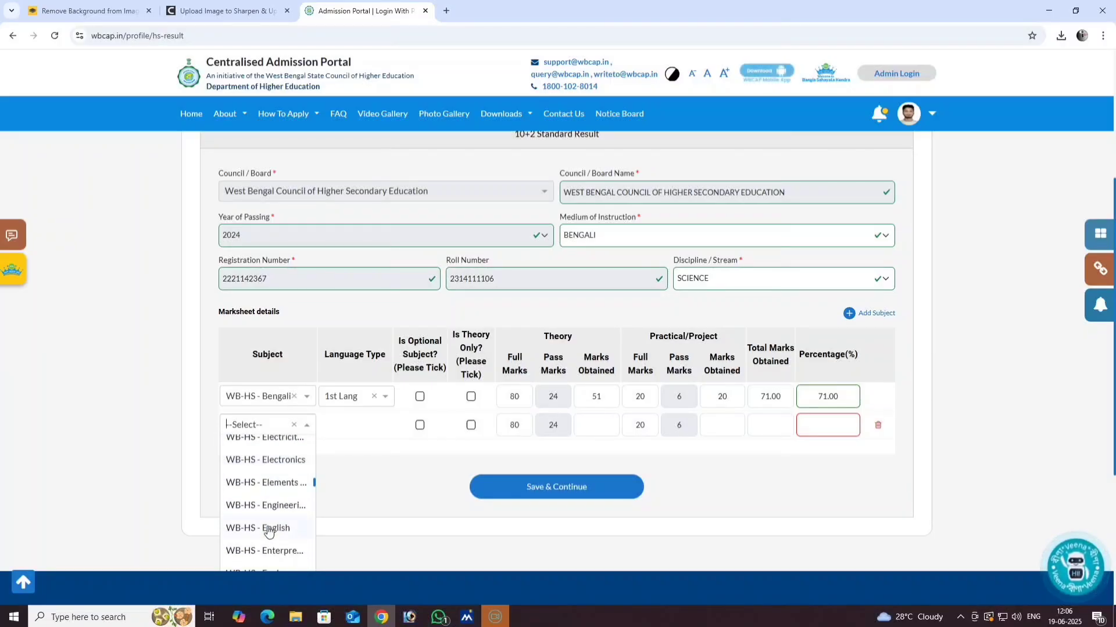
click(269, 530)
click(345, 429)
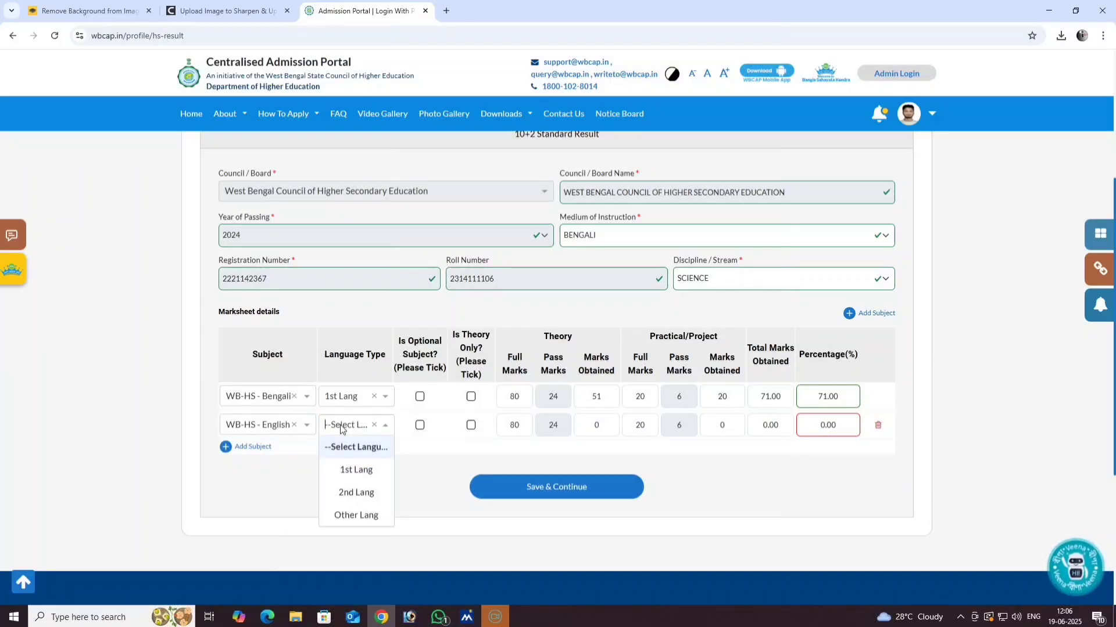
click(350, 493)
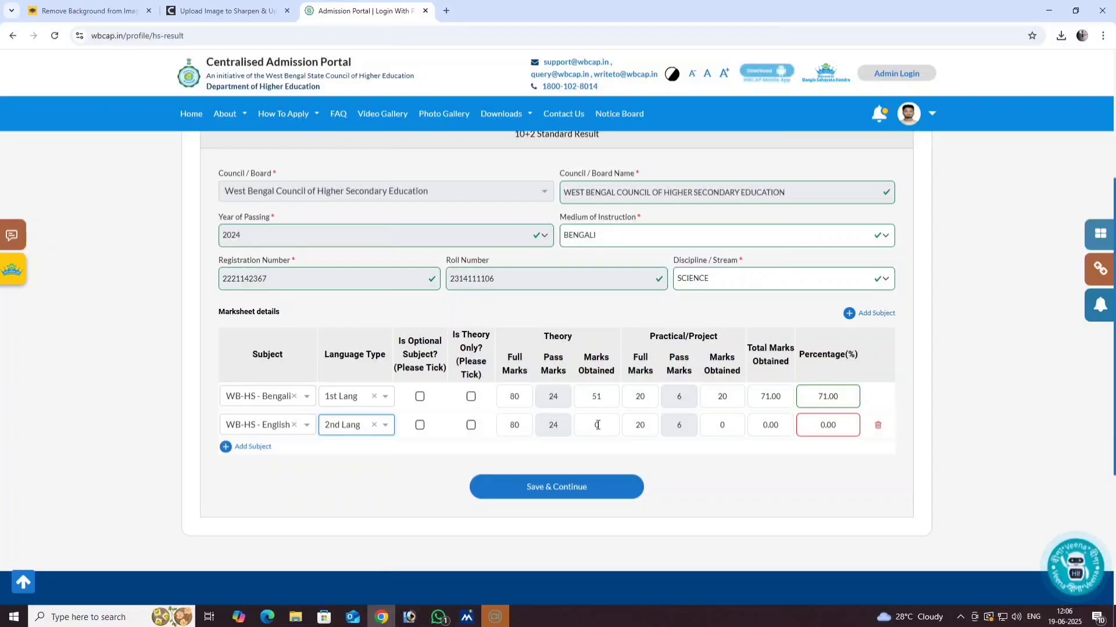
- Enter English marks of 62 theory and 20 practical, then add a third subject row
click(597, 425)
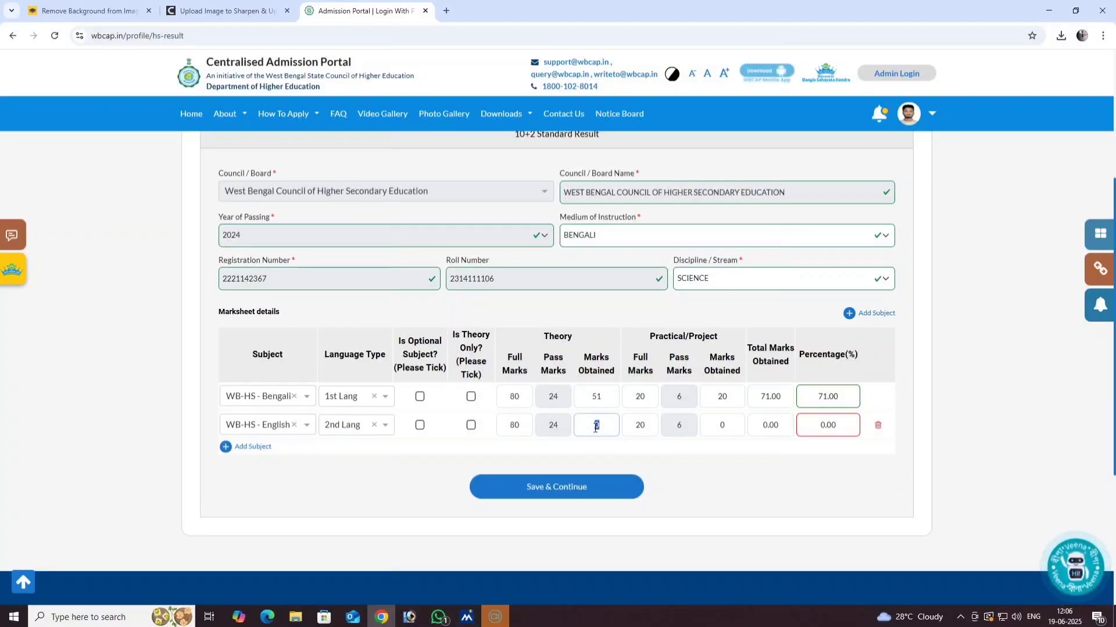
text(62)
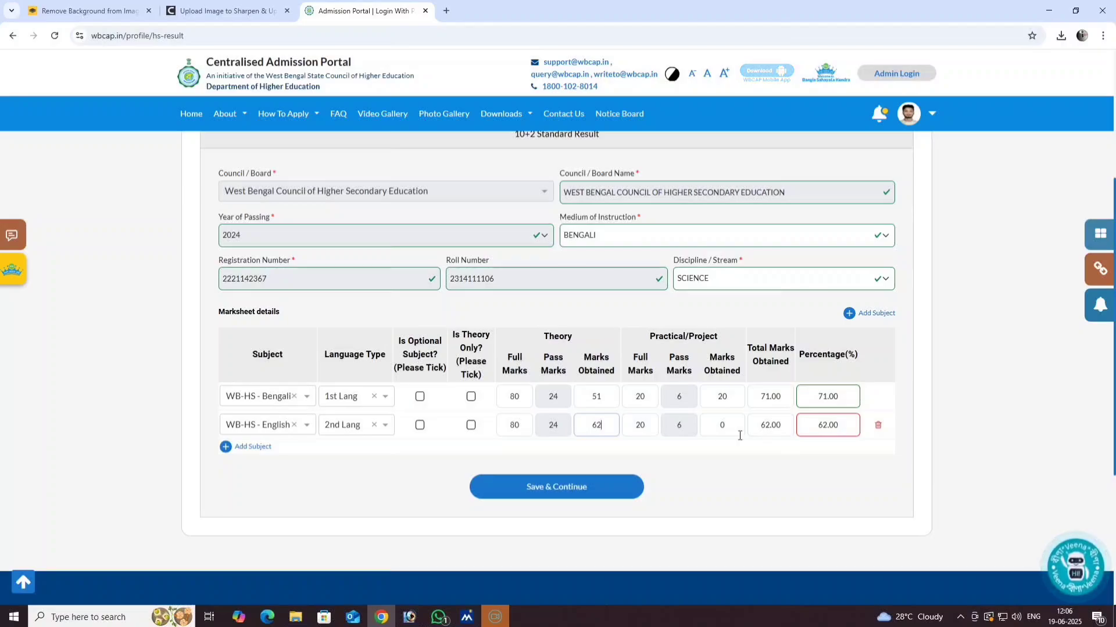
click(723, 429)
text(20)
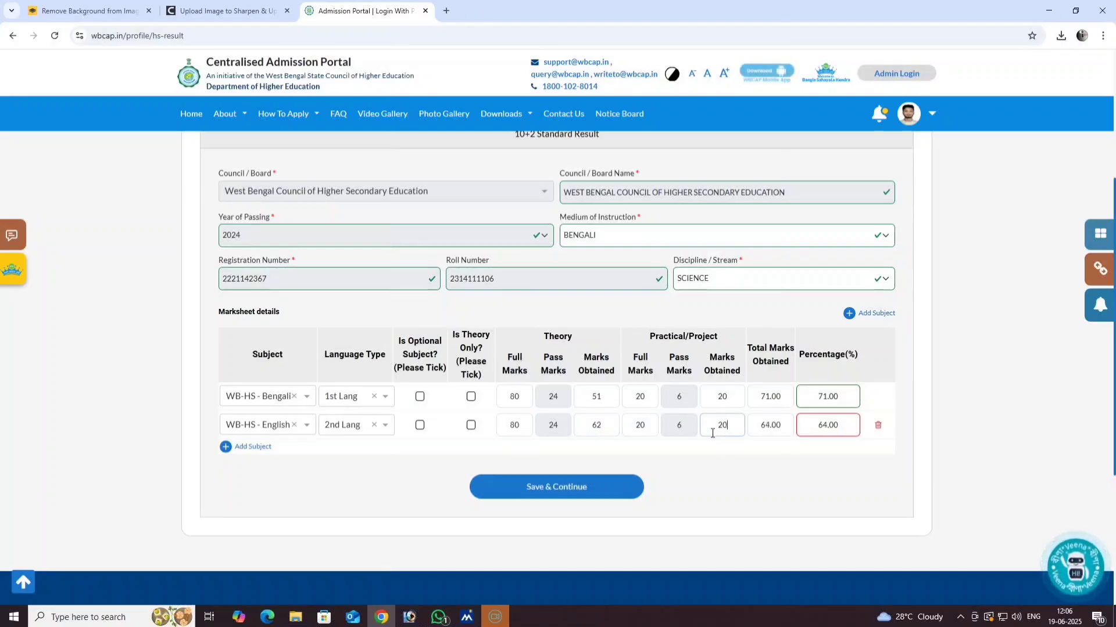
click(228, 449)
- Choose WB-HS - Biological Sciences for row 3 and change its theory full marks to 70
click(249, 454)
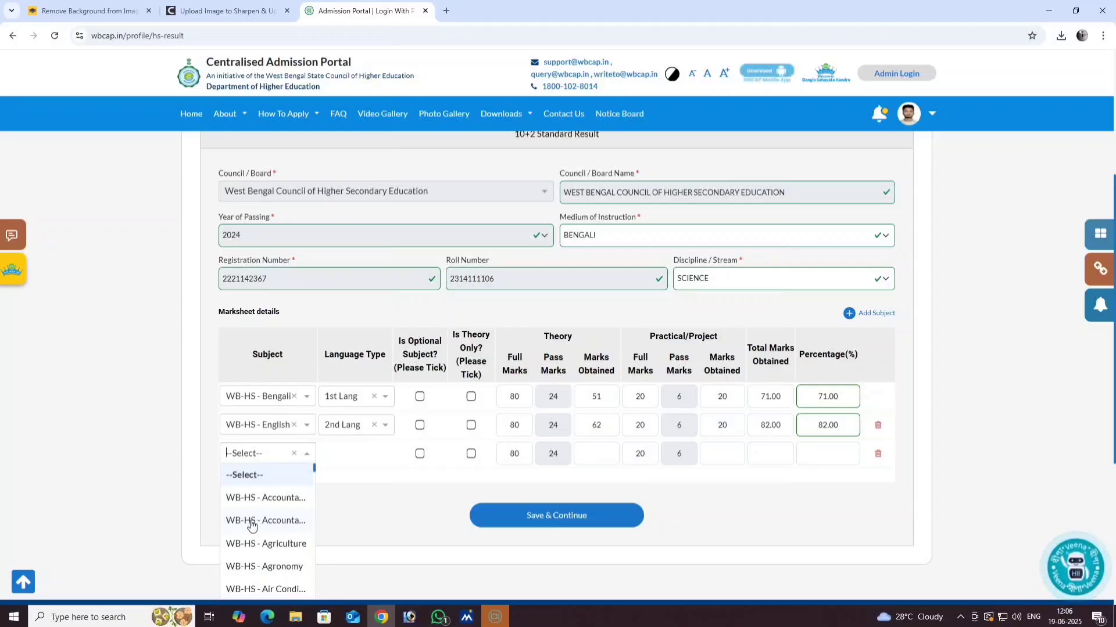
scroll(255, 526, down, 5)
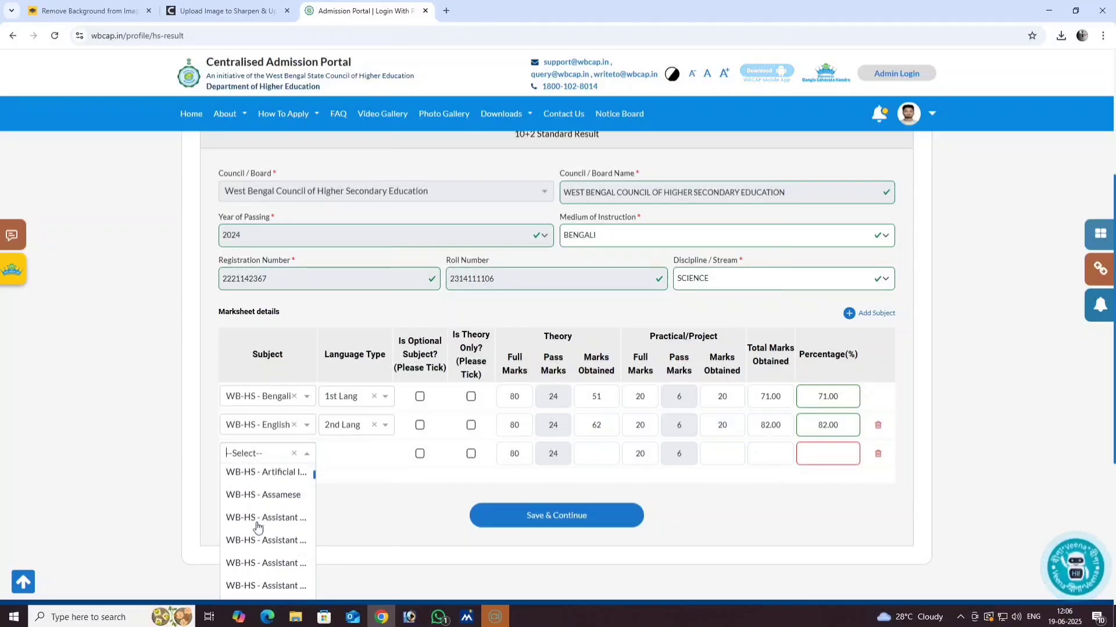
scroll(258, 526, down, 3)
scroll(257, 526, down, 3)
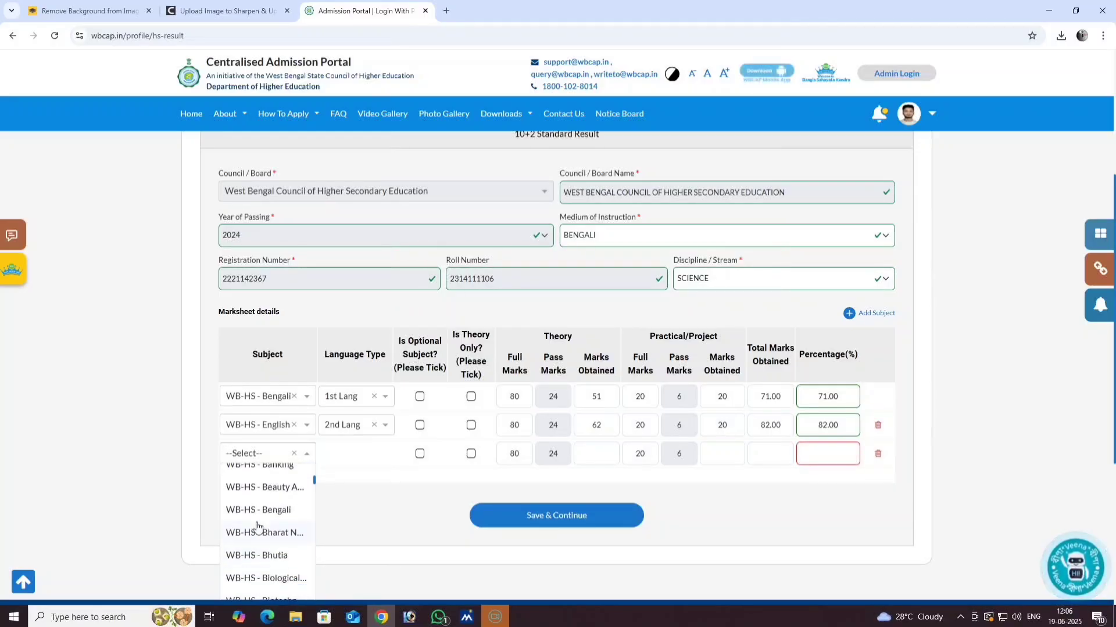
click(278, 507)
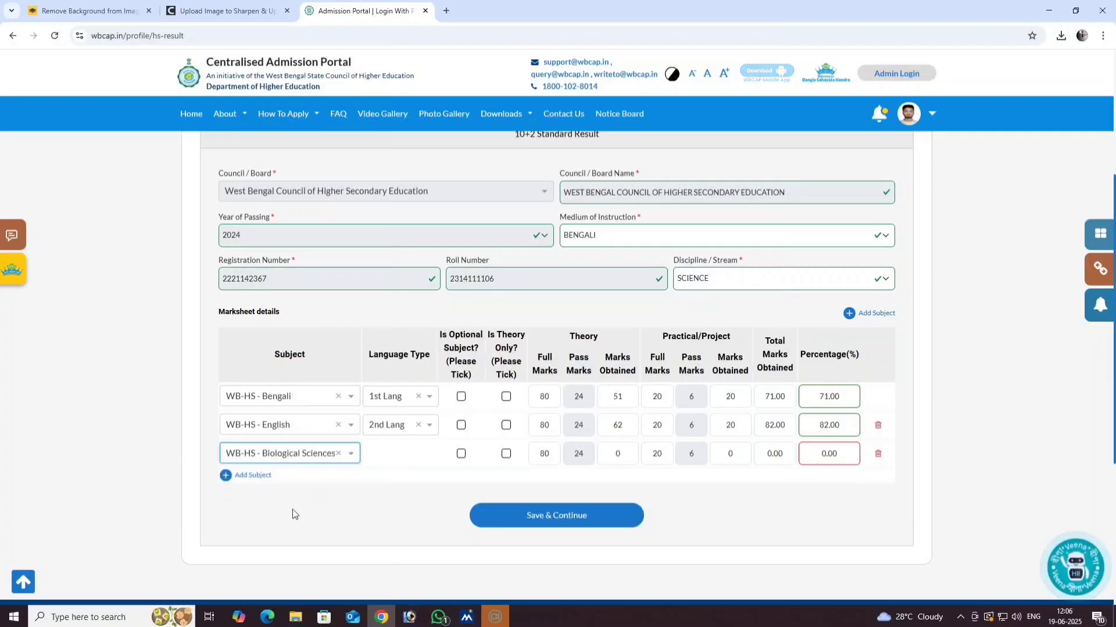
double_click(547, 456)
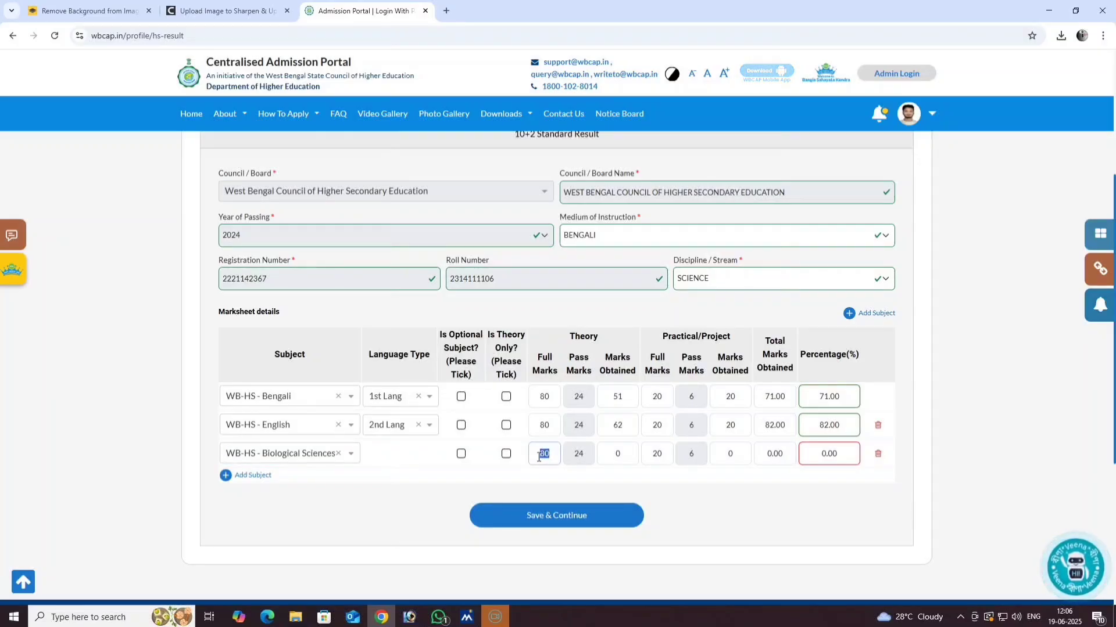
text(7)
text(0)
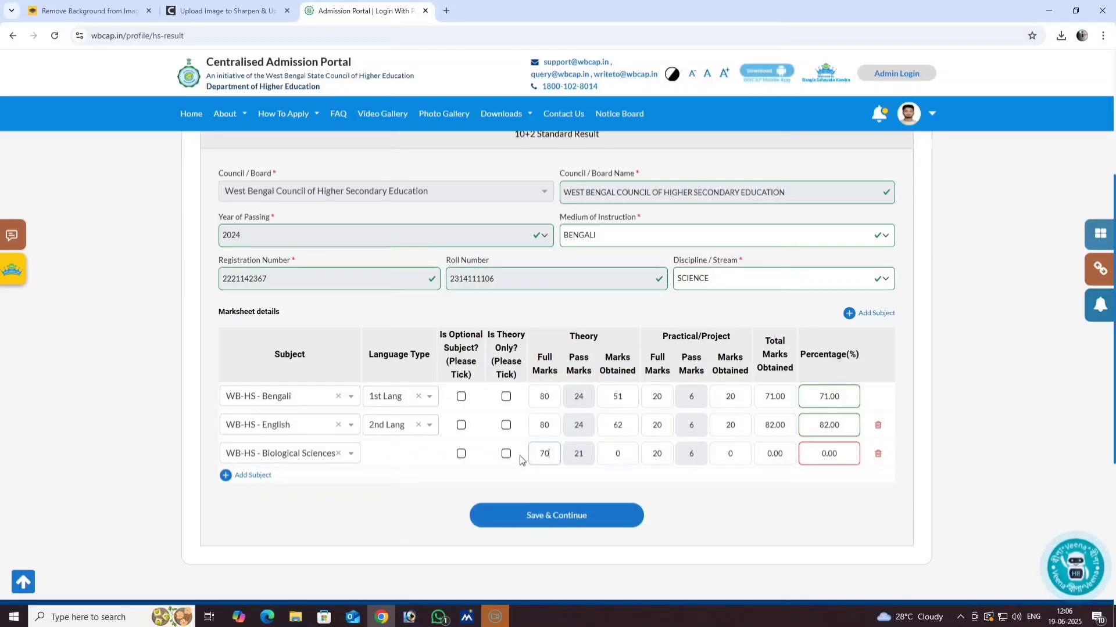
- Enter Biological Sciences theory 57 and practical 29 of 30, then add a fourth row
click(611, 461)
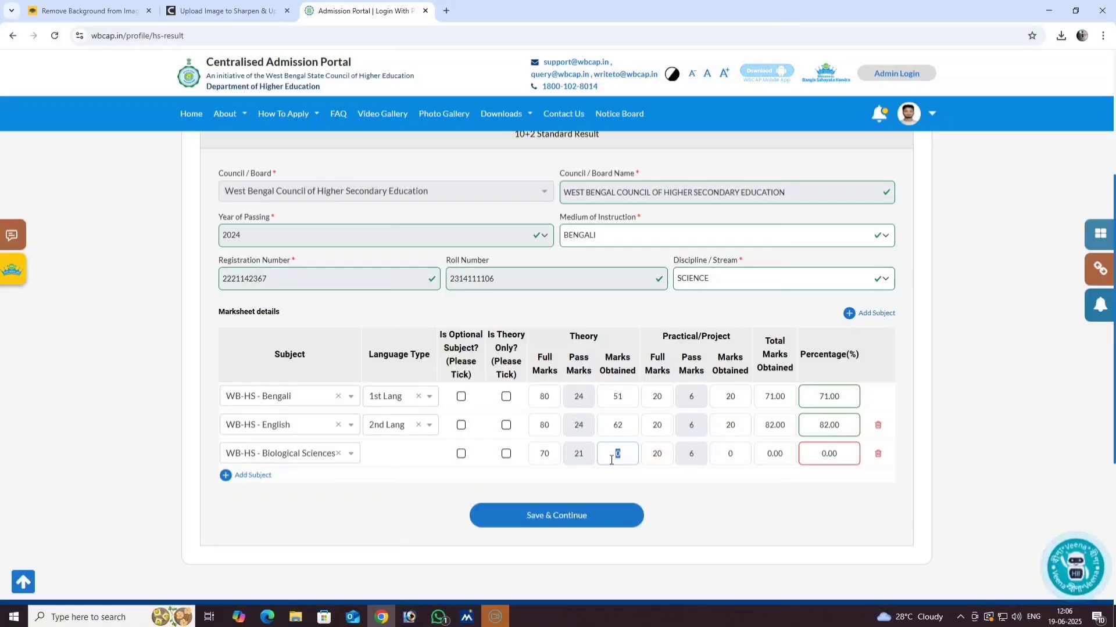
text(57)
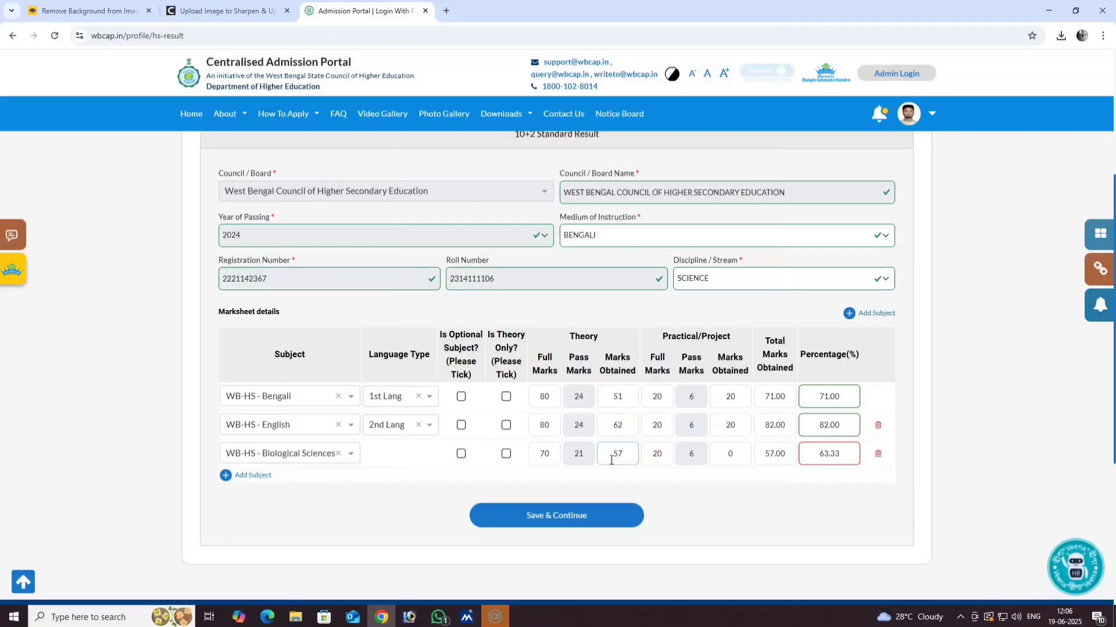
click(660, 459)
text(30)
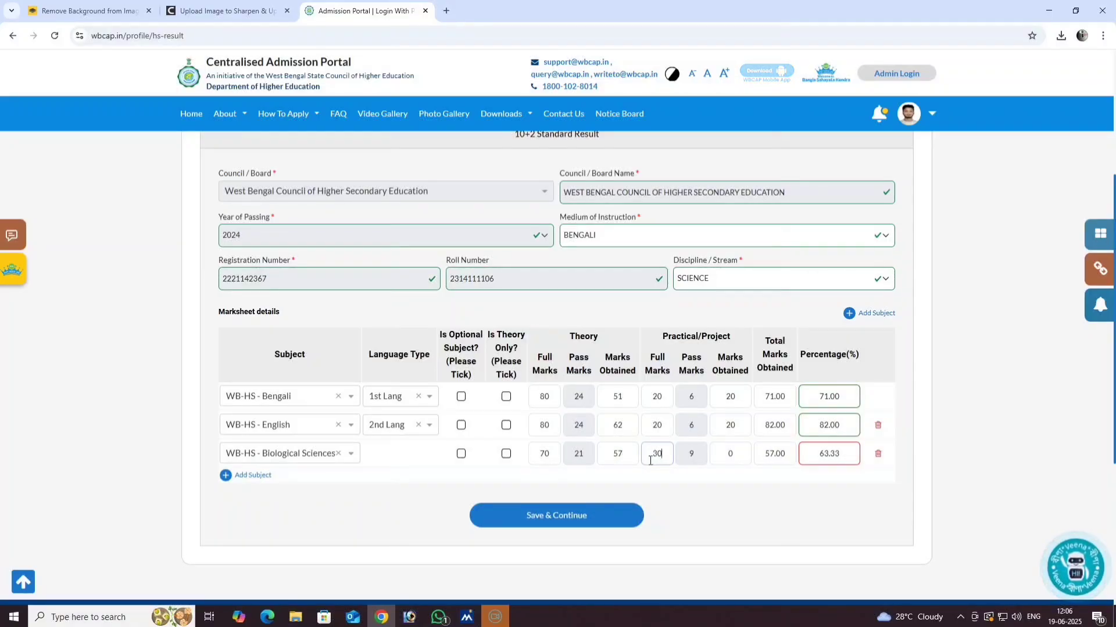
click(713, 462)
text(2)
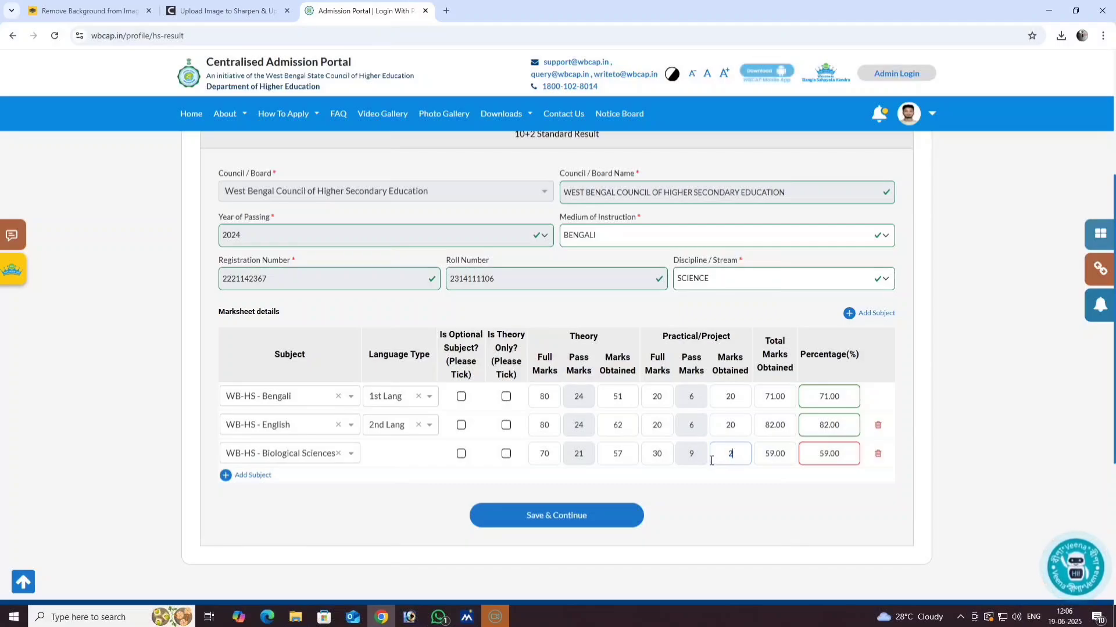
text(9)
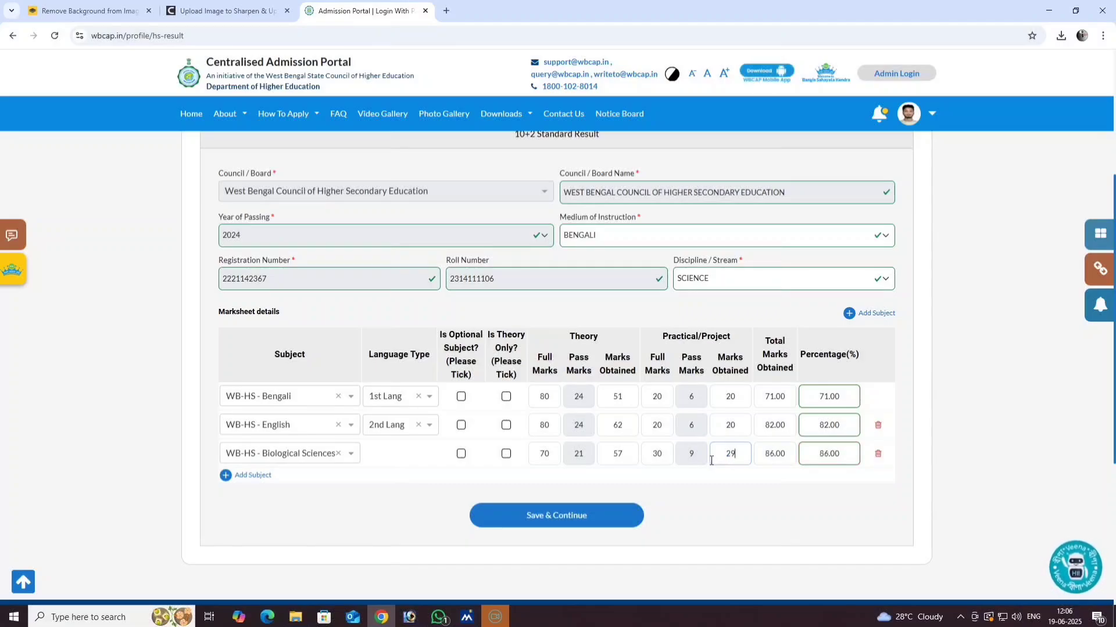
click(226, 476)
- Choose WB-HS - Chemistry for row 4 with theory marks 50 of 70
click(263, 482)
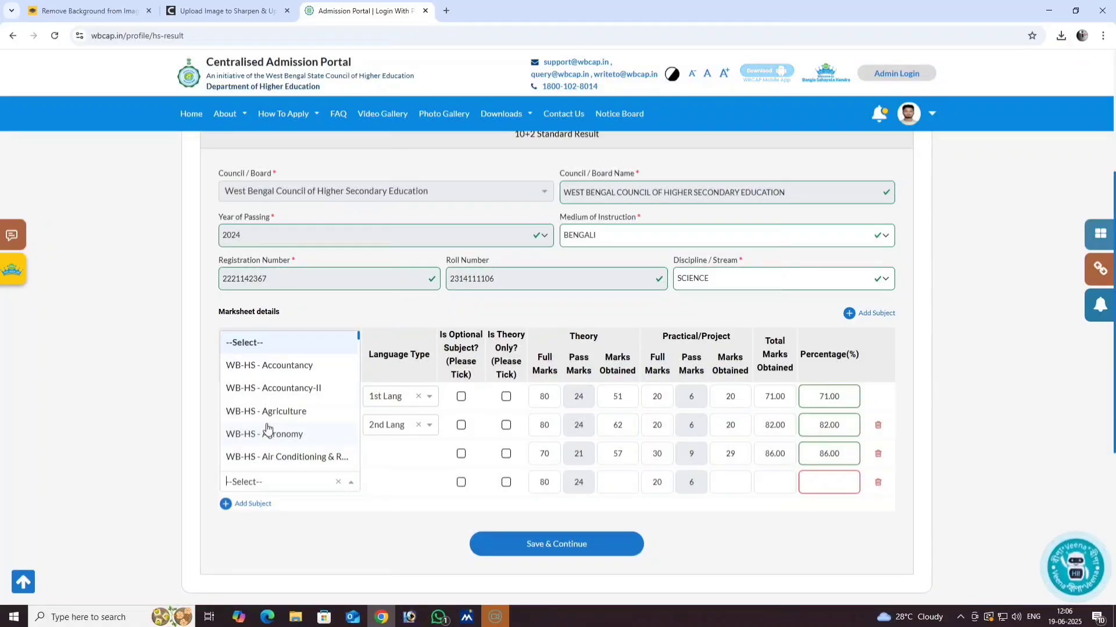
scroll(268, 429, down, 5)
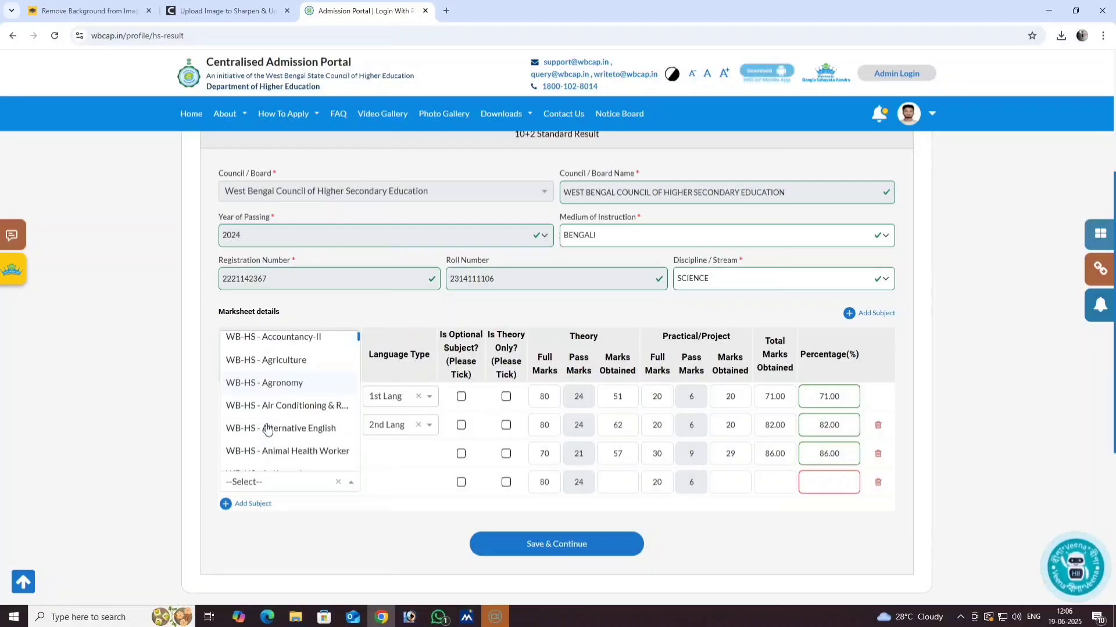
scroll(267, 428, down, 5)
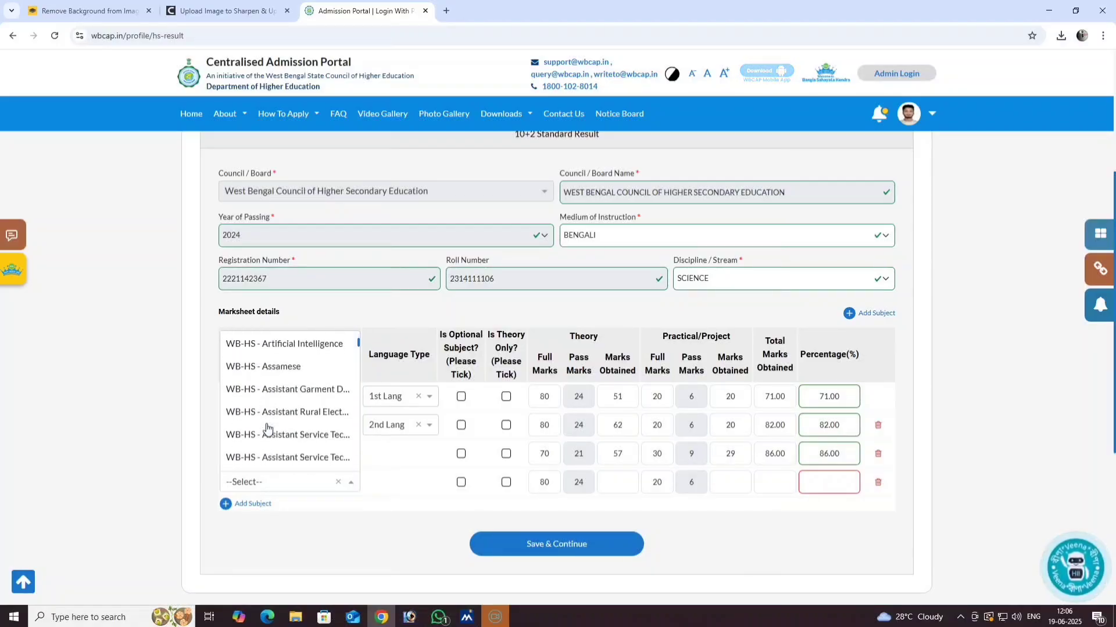
scroll(267, 428, down, 5)
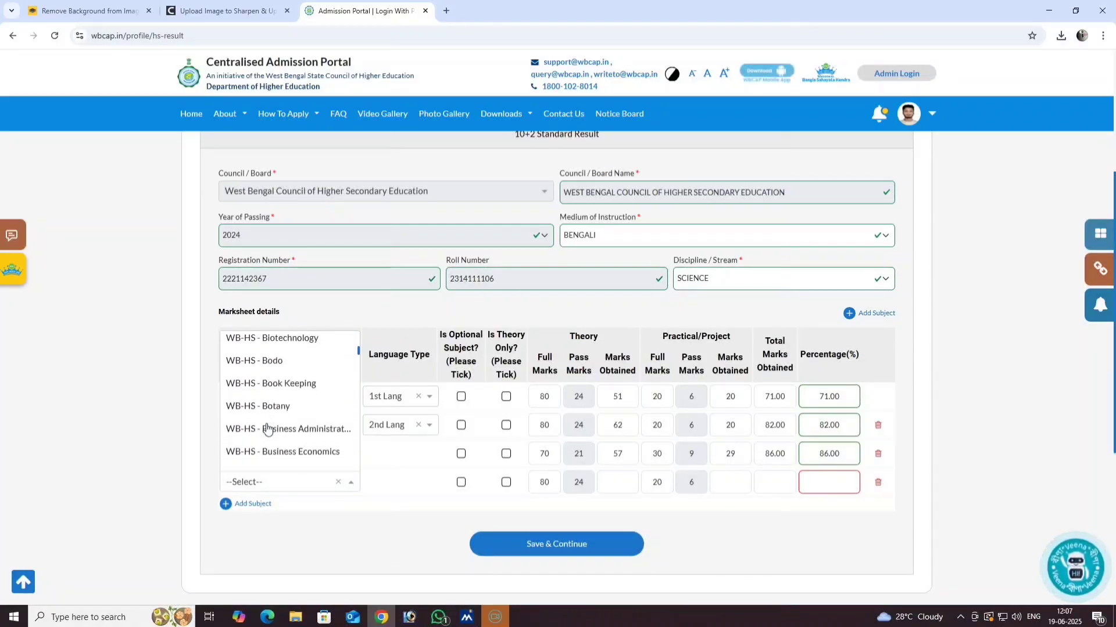
scroll(267, 429, down, 1)
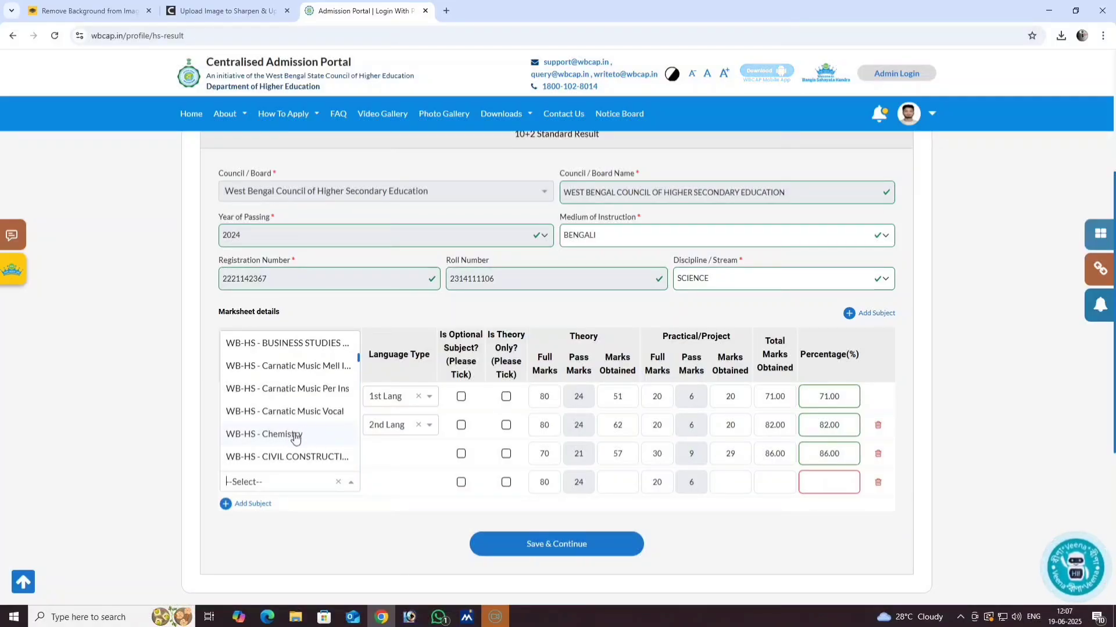
click(289, 435)
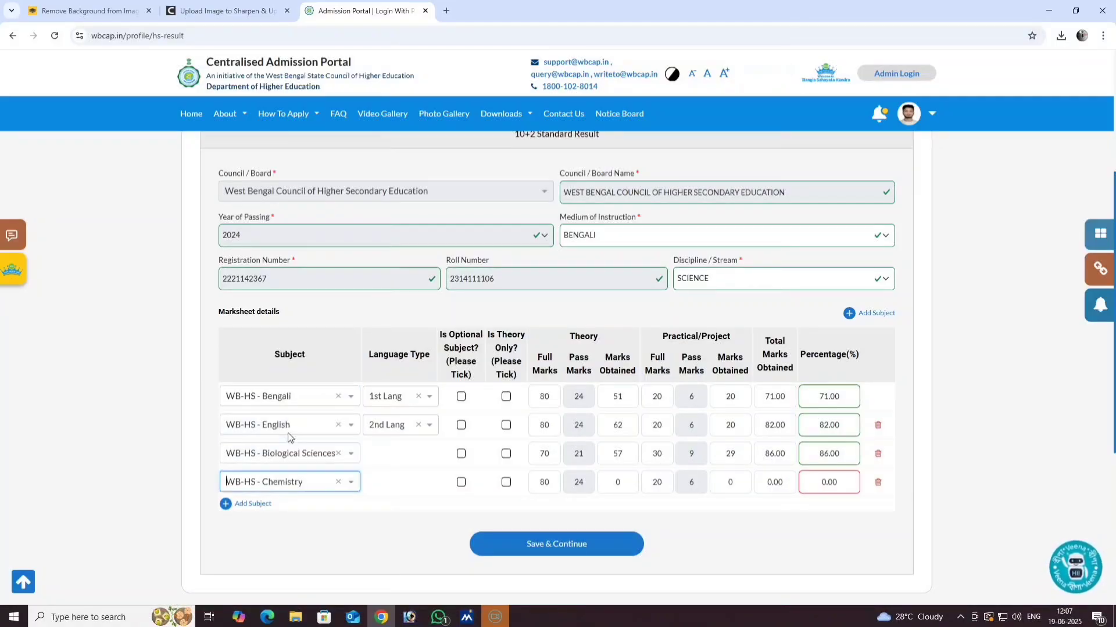
double_click(539, 483)
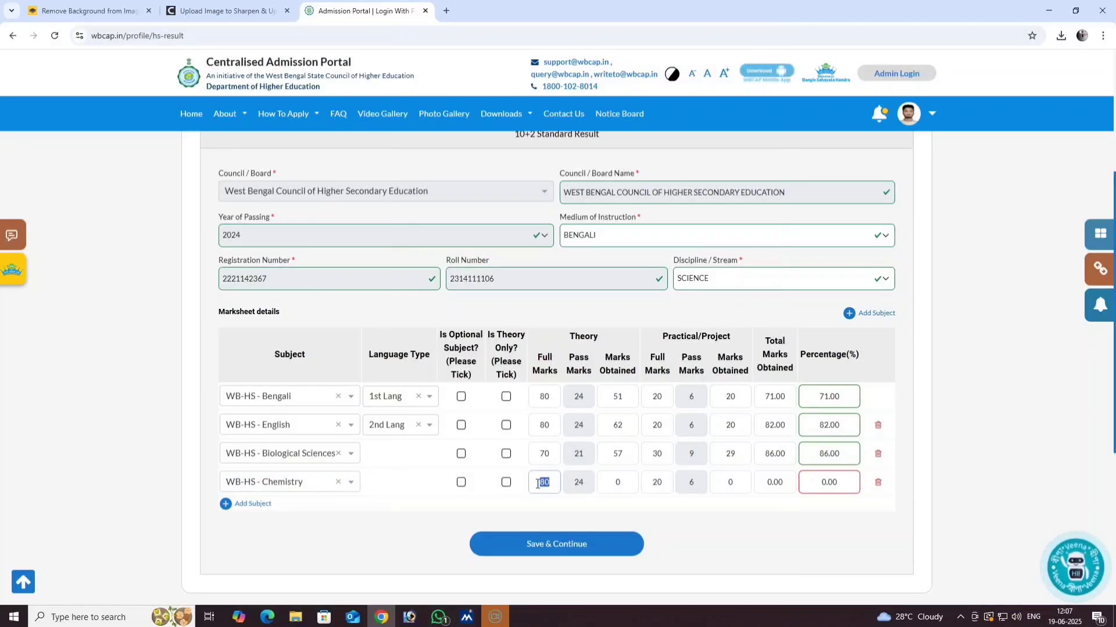
text(70)
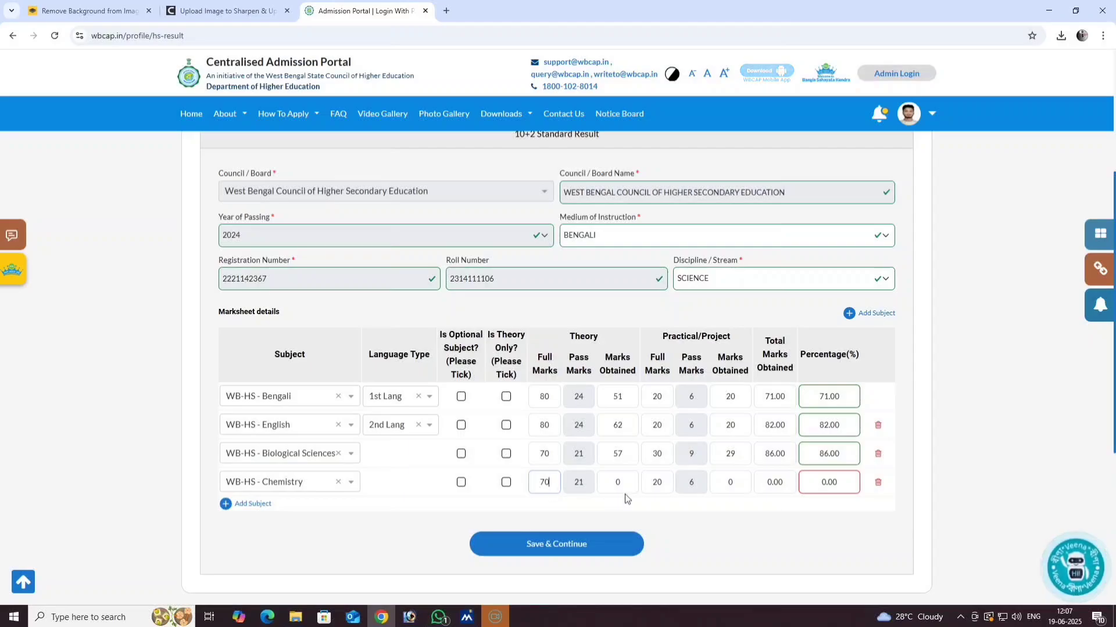
double_click(607, 488)
text(50)
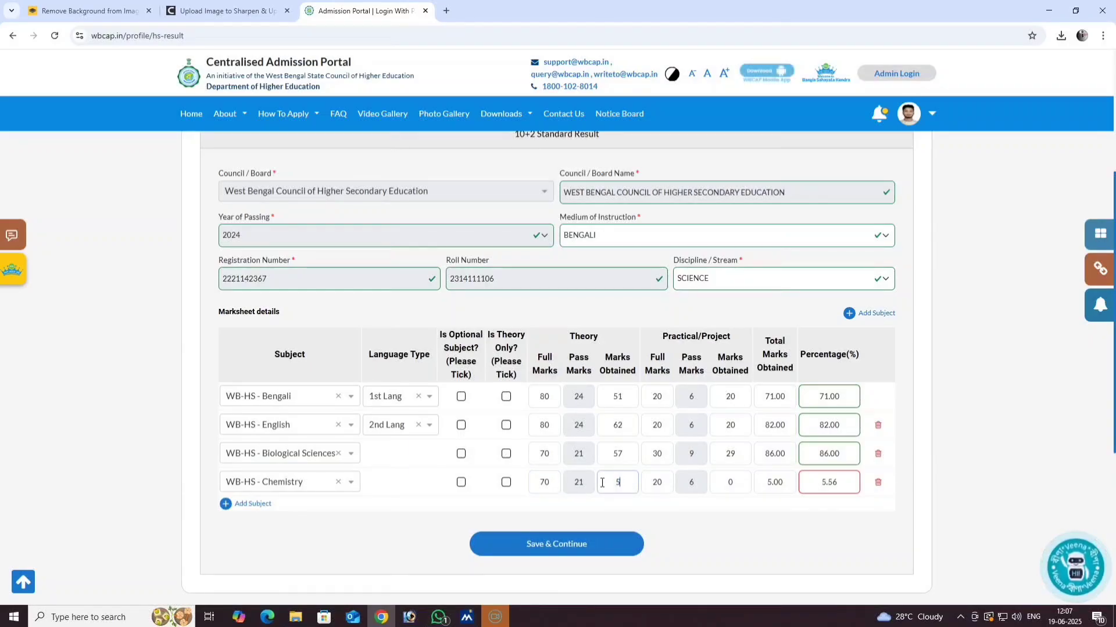
- Set Chemistry practical marks to 30 of 30
click(661, 483)
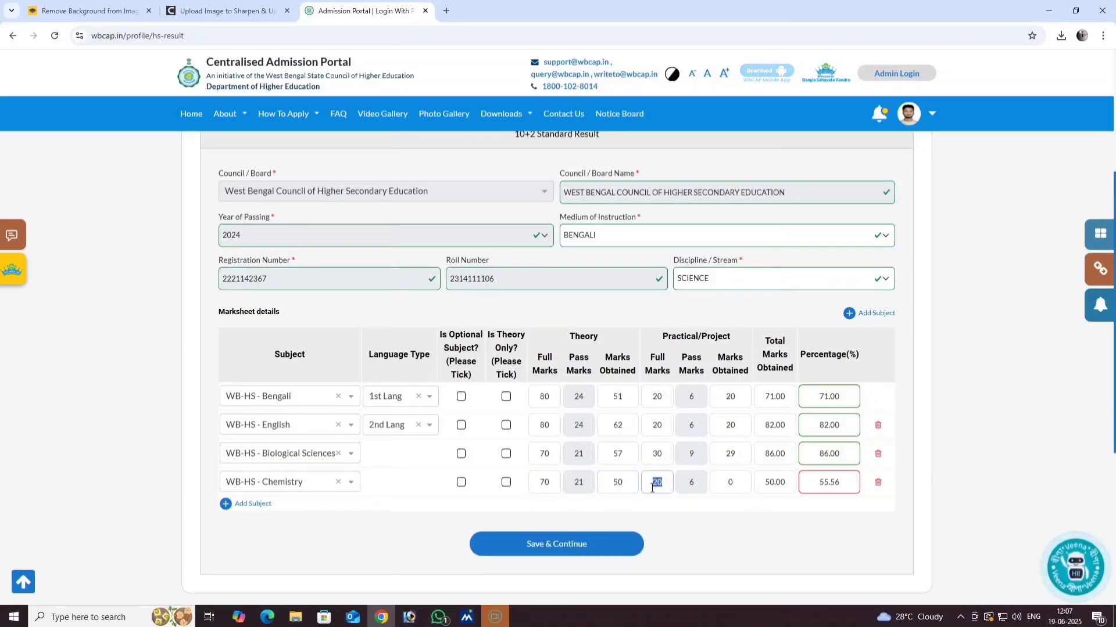
key(BackSpace)
key(BackSpace)
text(30)
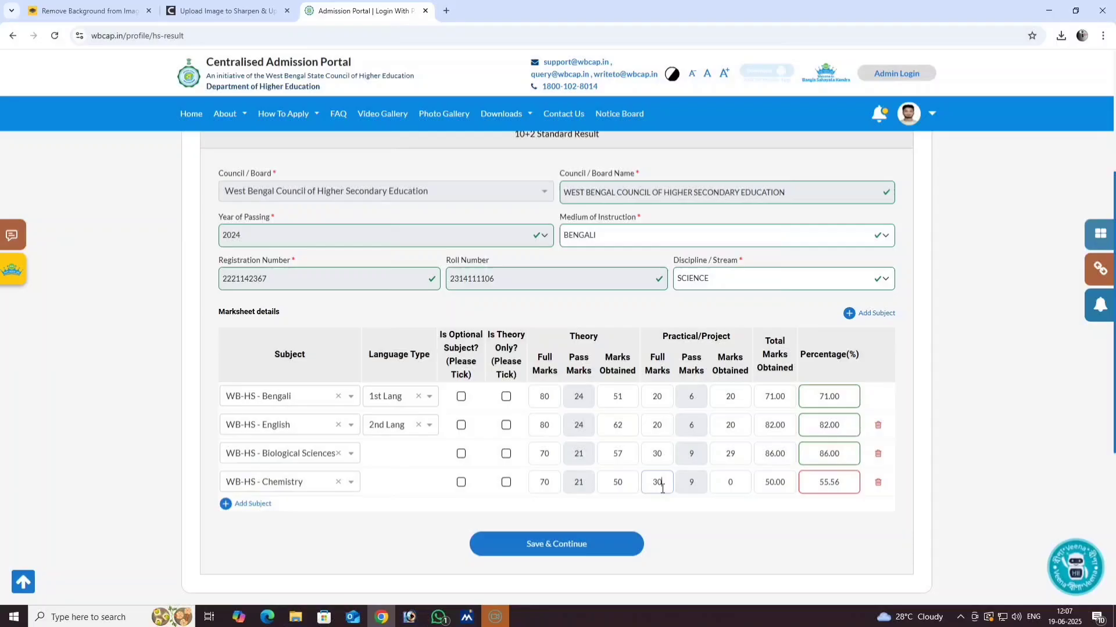
double_click(733, 484)
text(30)
- Add a fifth subject row and pick WB-HS - Mathematics as its subject
click(226, 504)
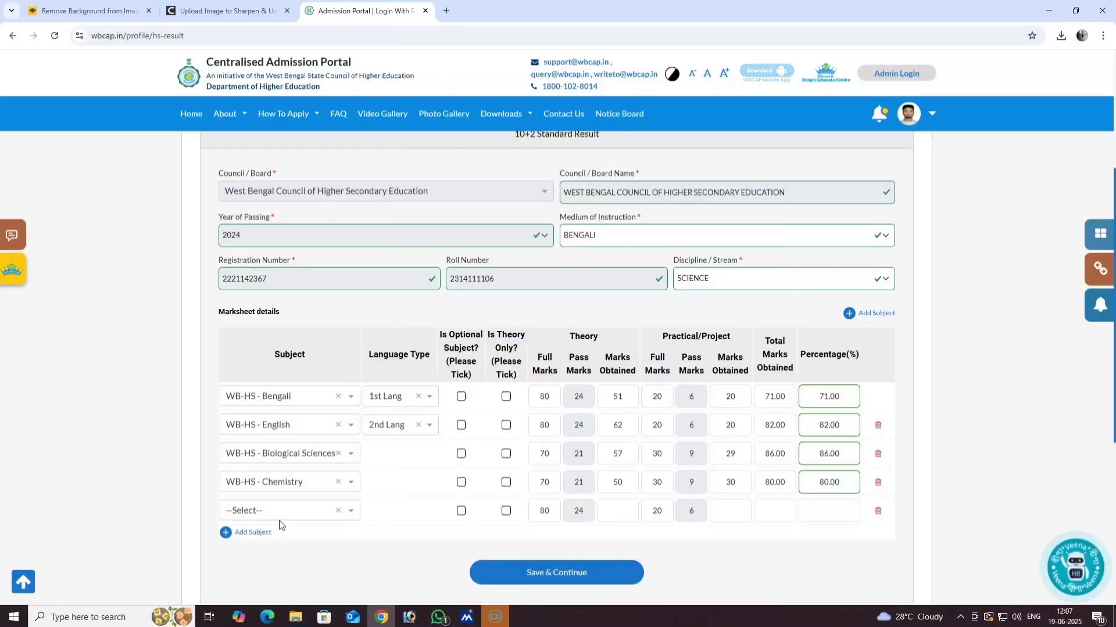
scroll(306, 480, down, 1)
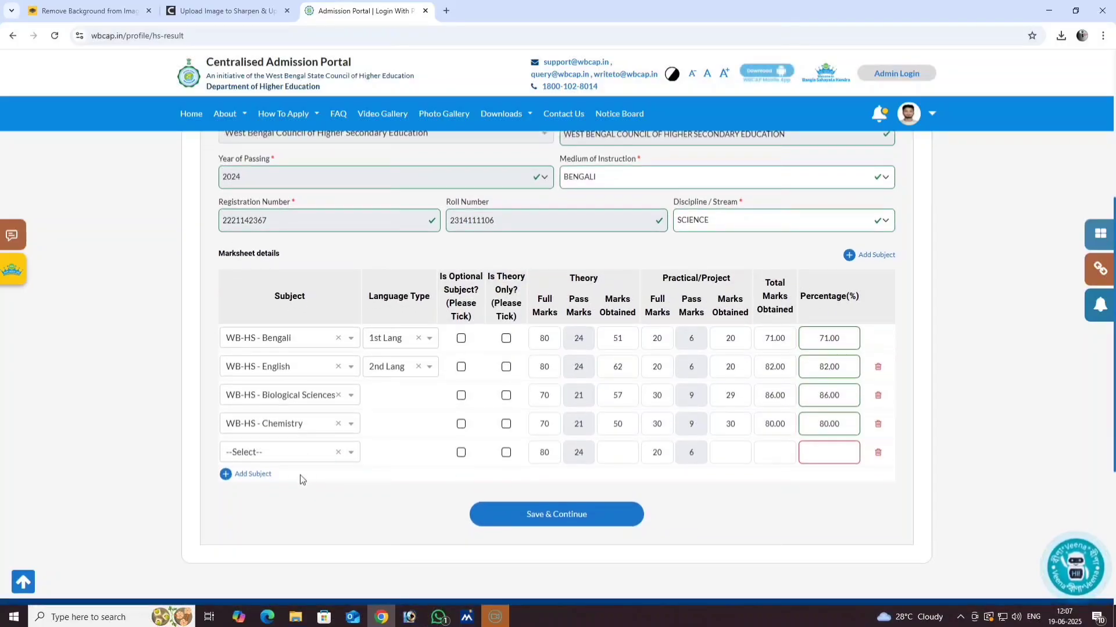
click(273, 454)
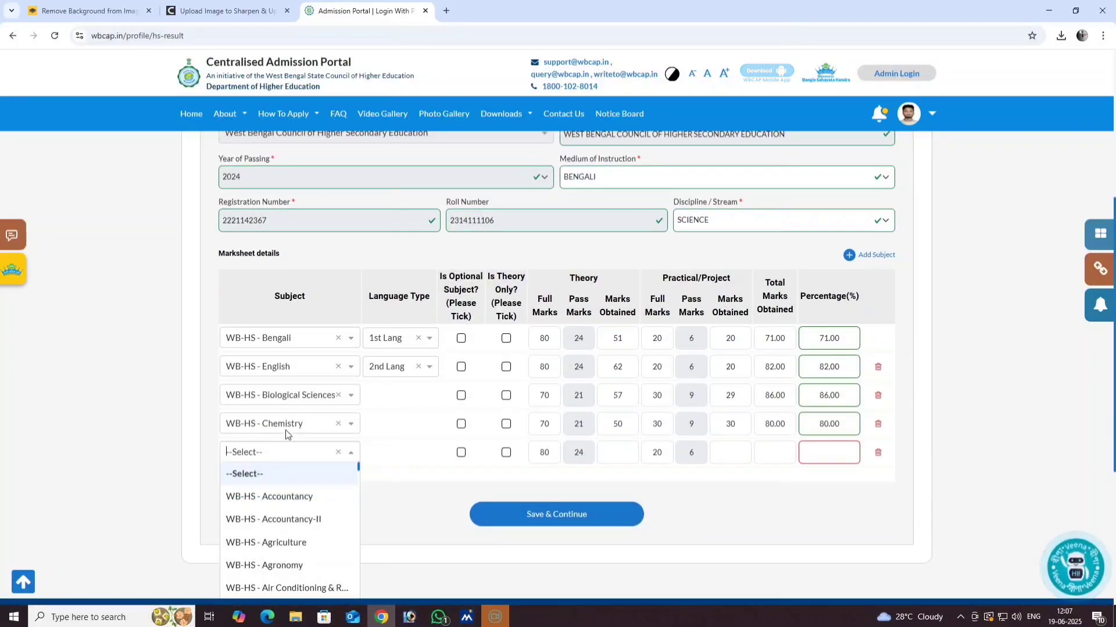
scroll(268, 469, down, 1)
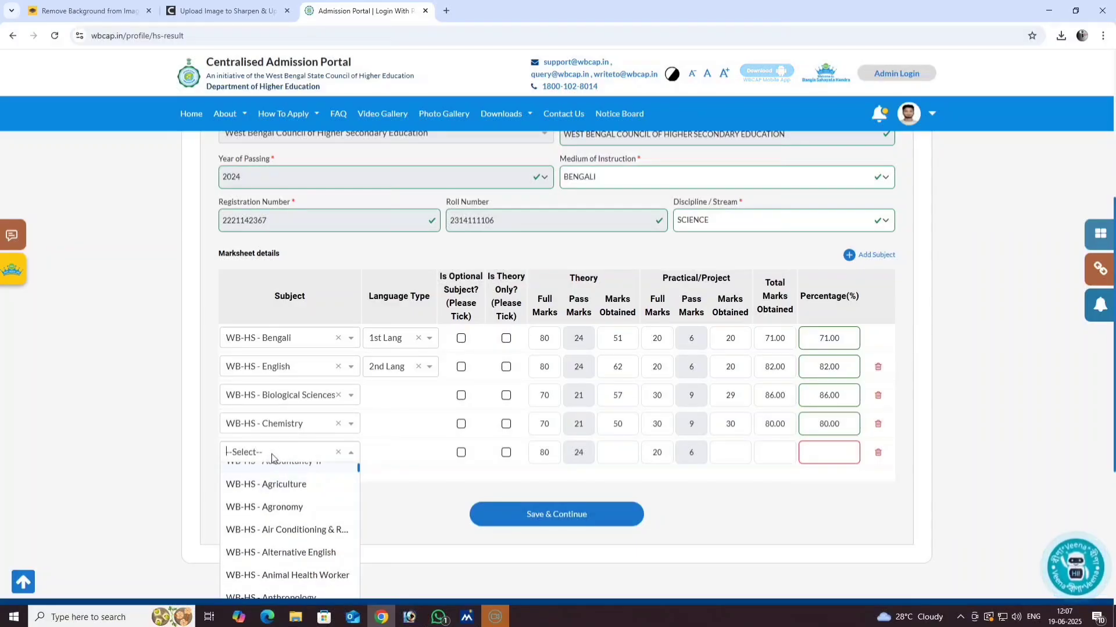
scroll(271, 482, up, 1)
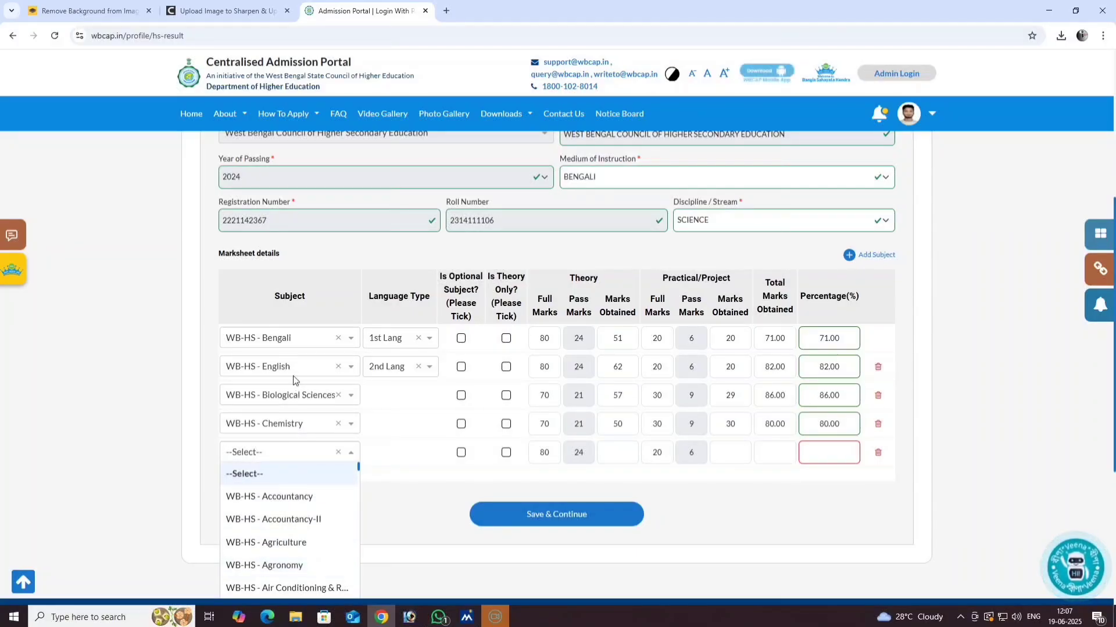
scroll(307, 313, down, 2)
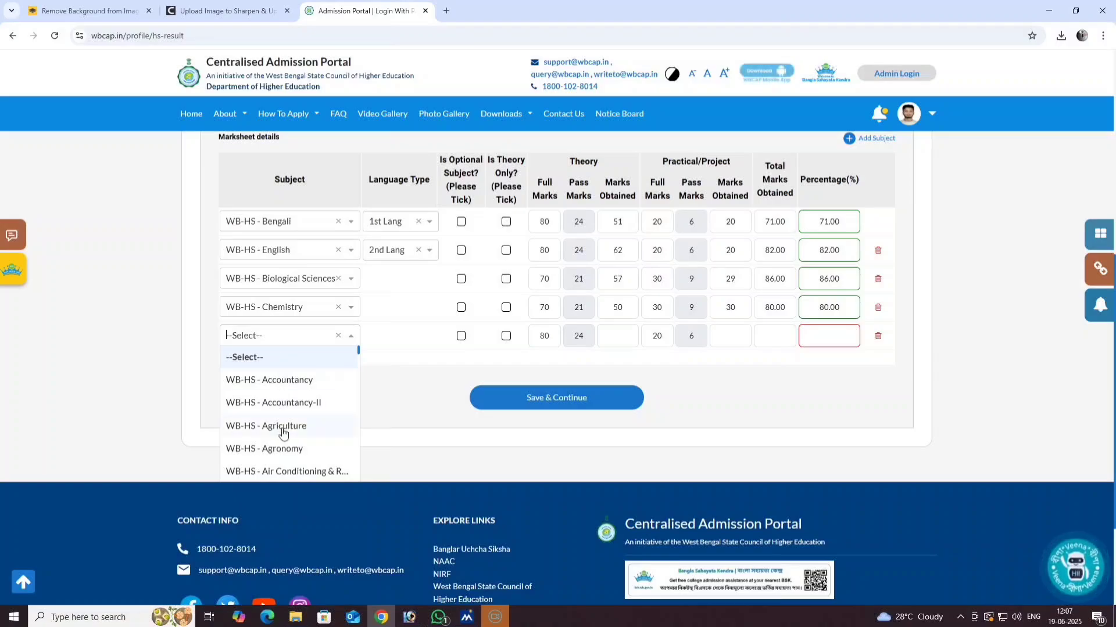
scroll(283, 433, down, 2)
scroll(283, 433, down, 5)
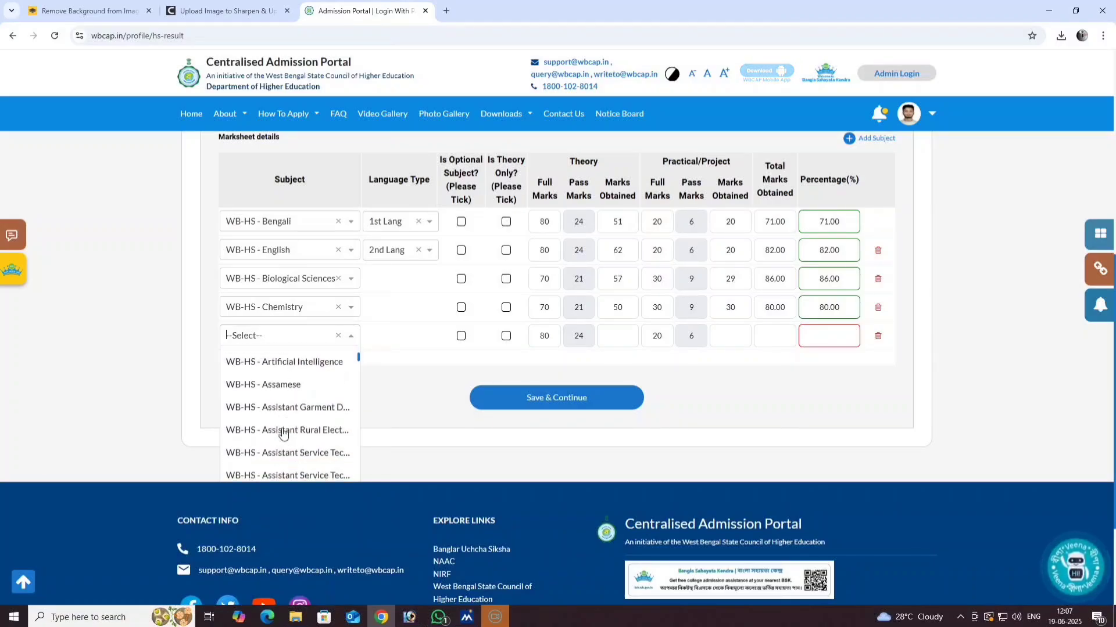
scroll(283, 433, down, 4)
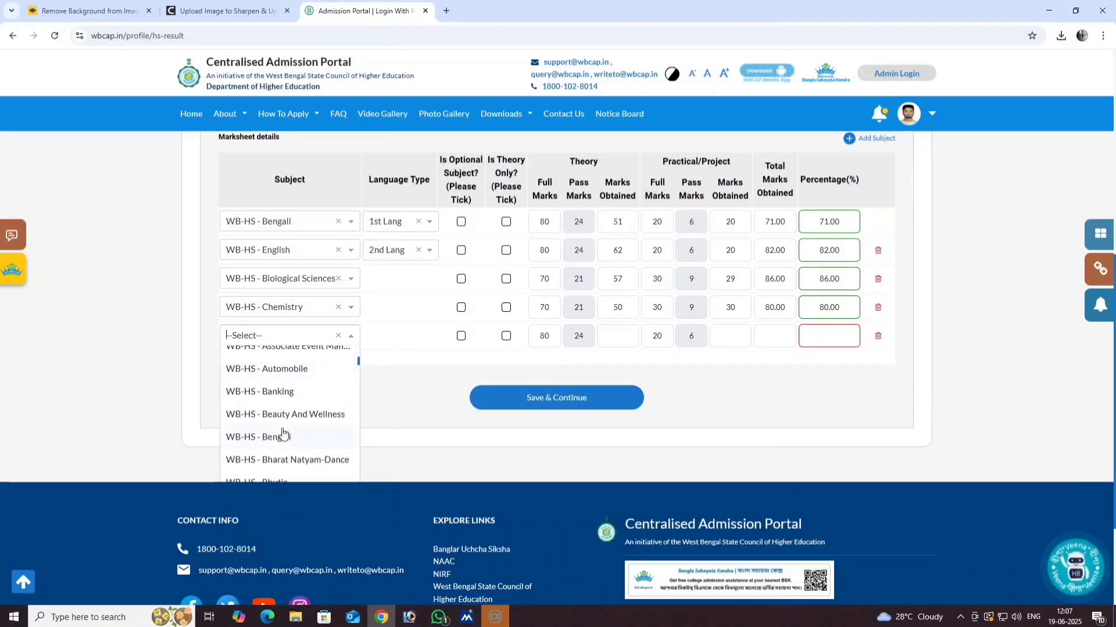
scroll(283, 433, down, 3)
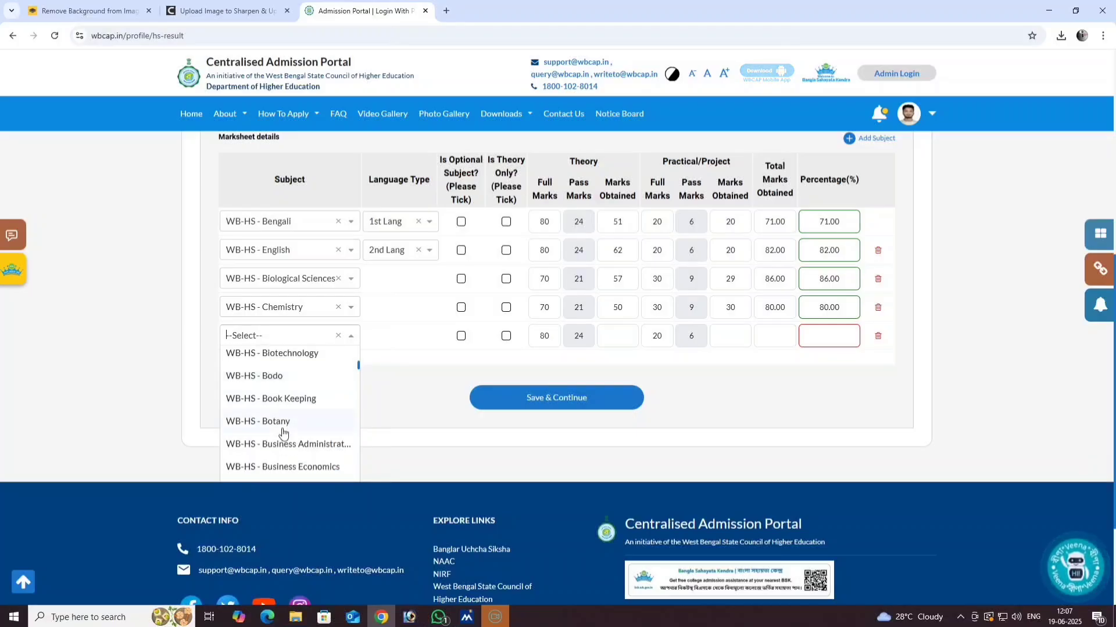
scroll(283, 433, up, 1)
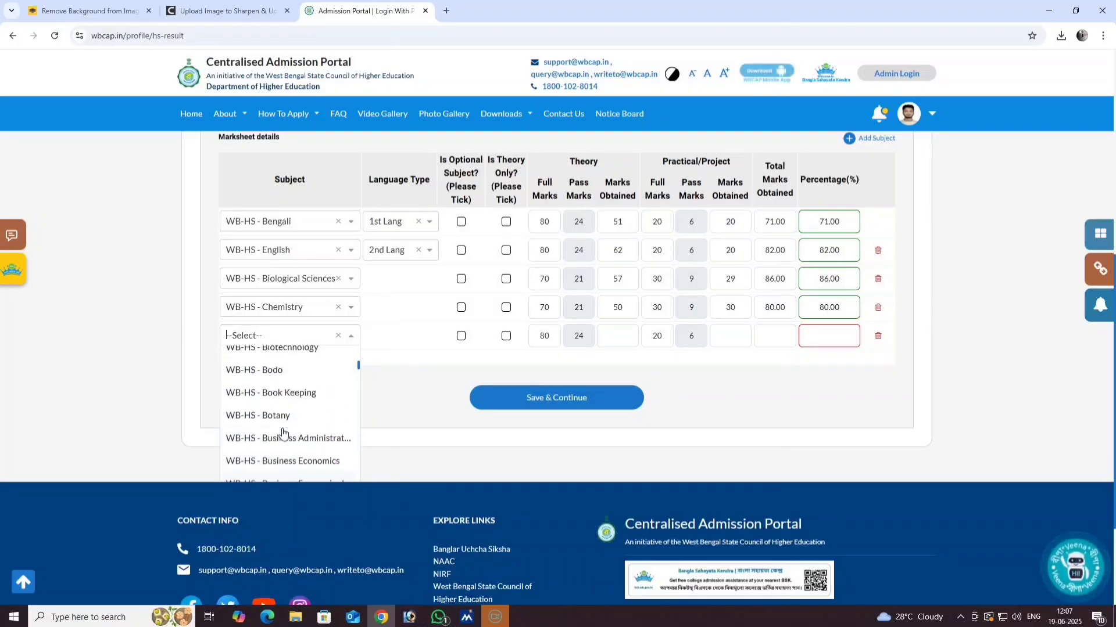
scroll(283, 433, up, 5)
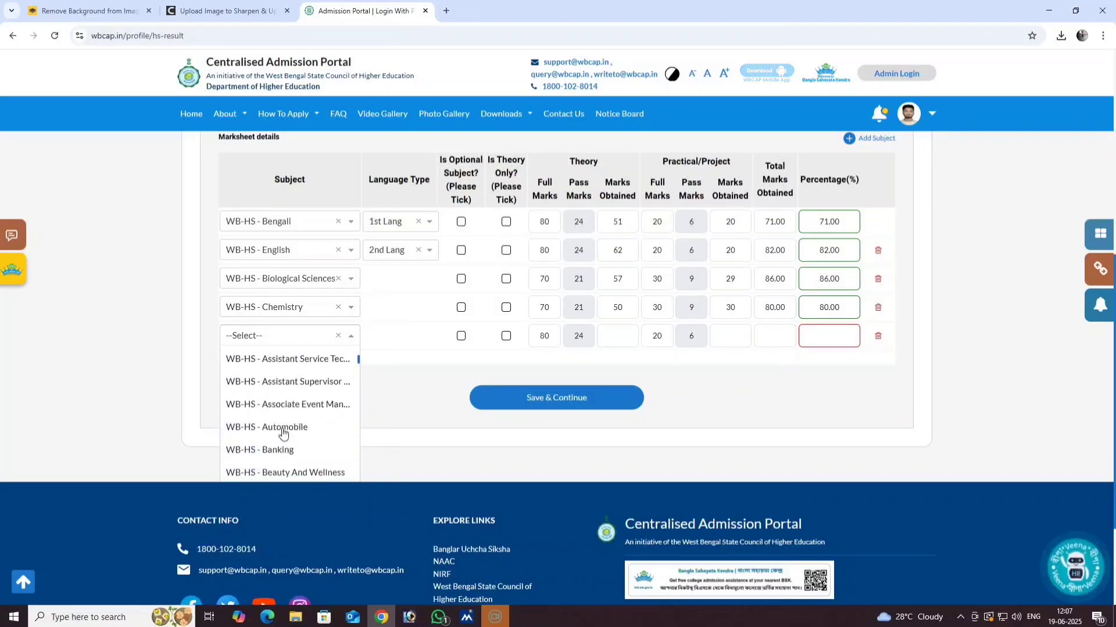
scroll(283, 433, down, 6)
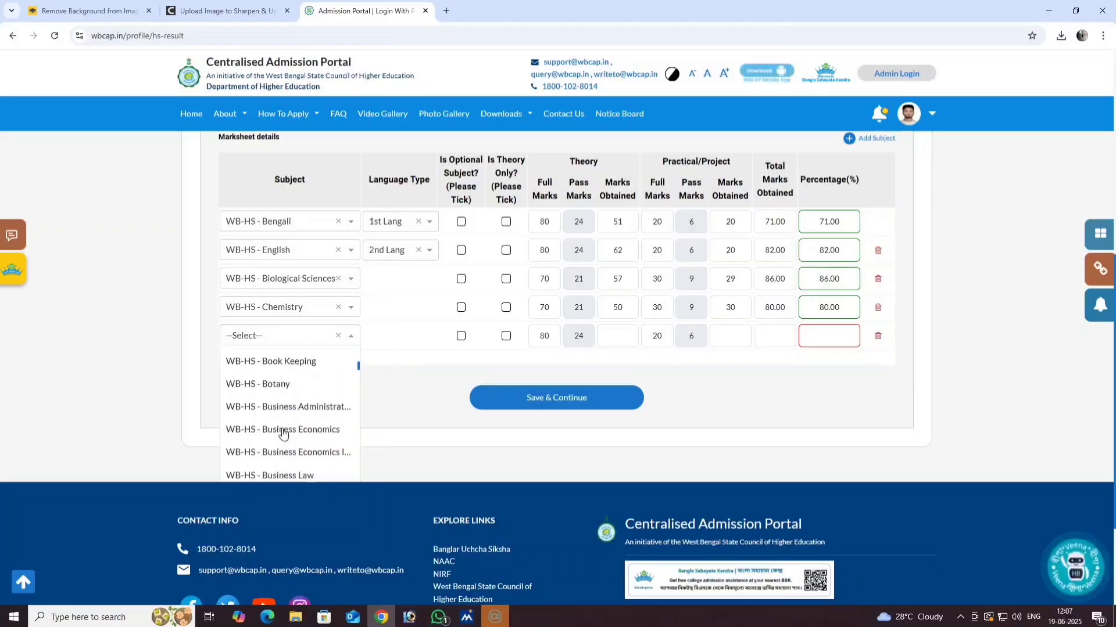
scroll(283, 433, down, 2)
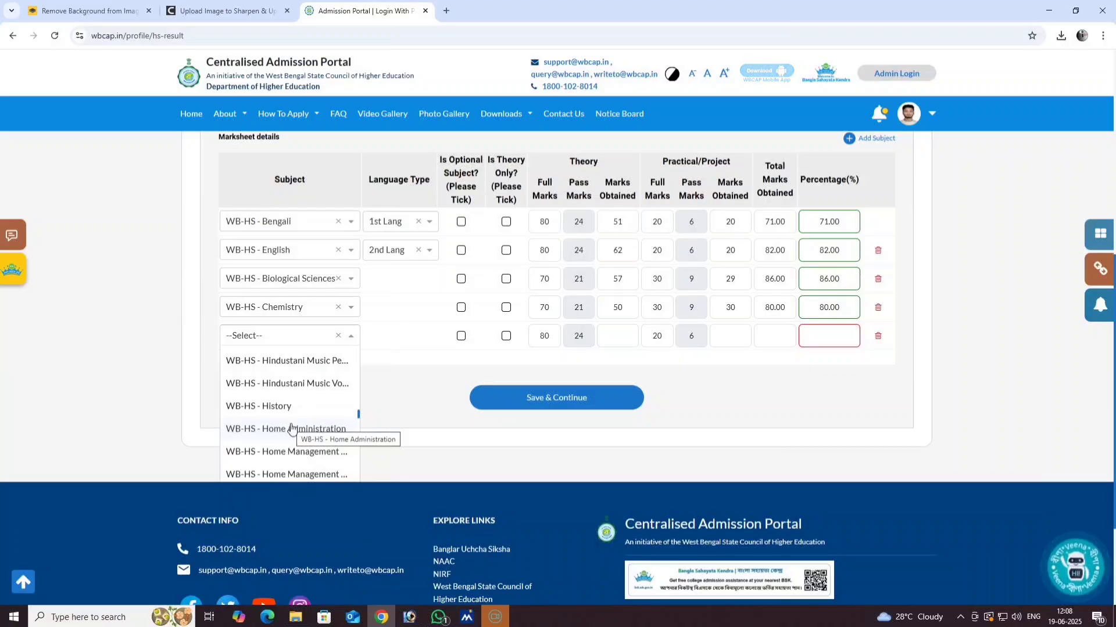
scroll(284, 430, down, 3)
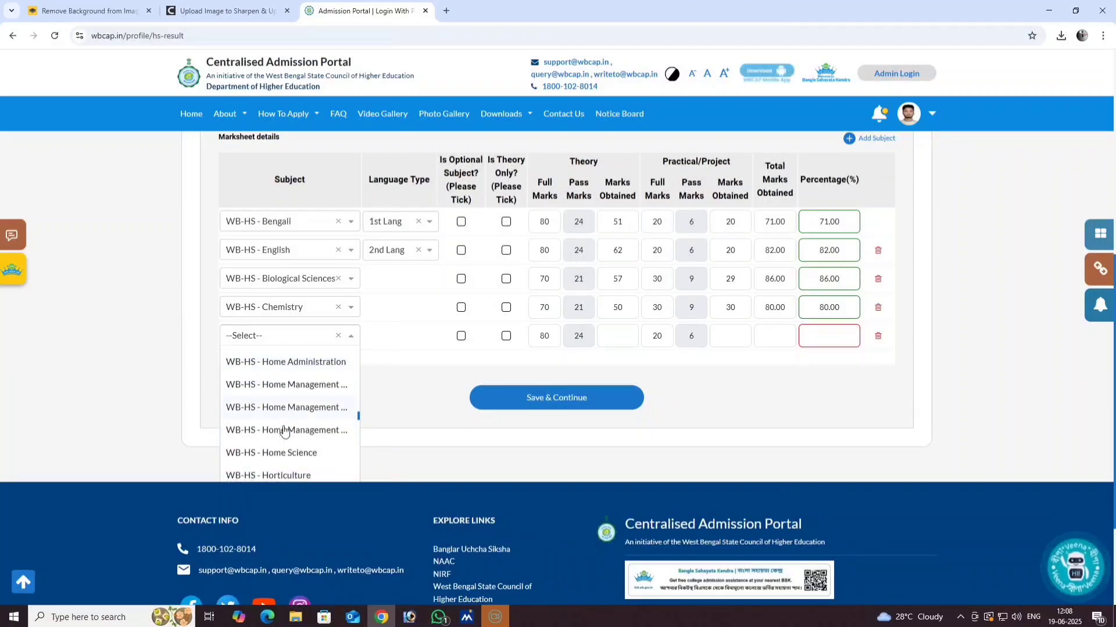
scroll(283, 430, down, 5)
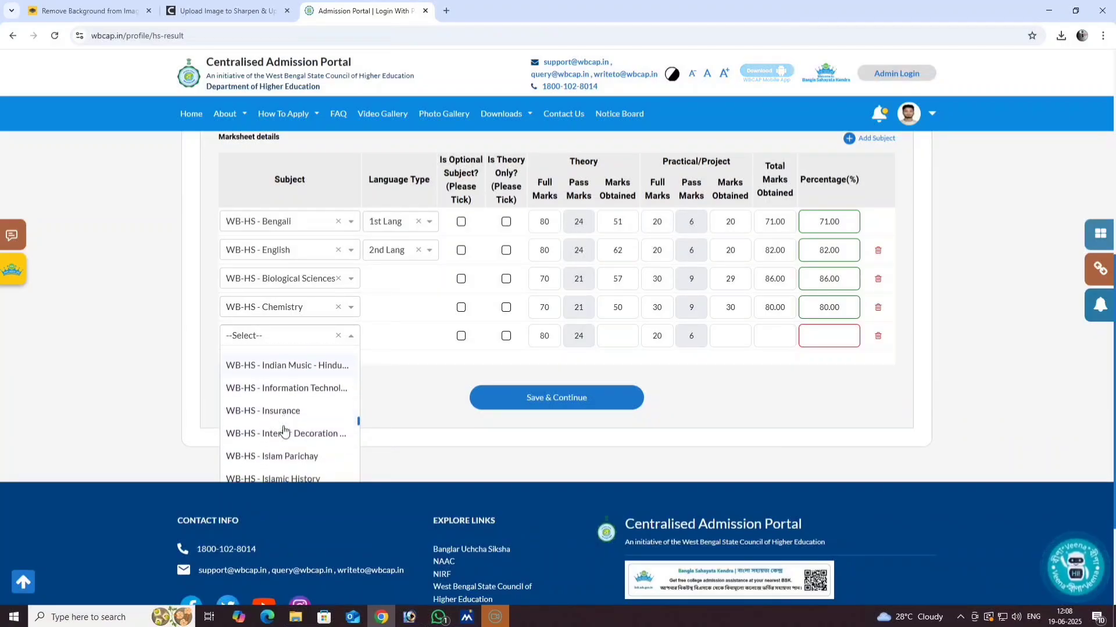
scroll(284, 430, down, 5)
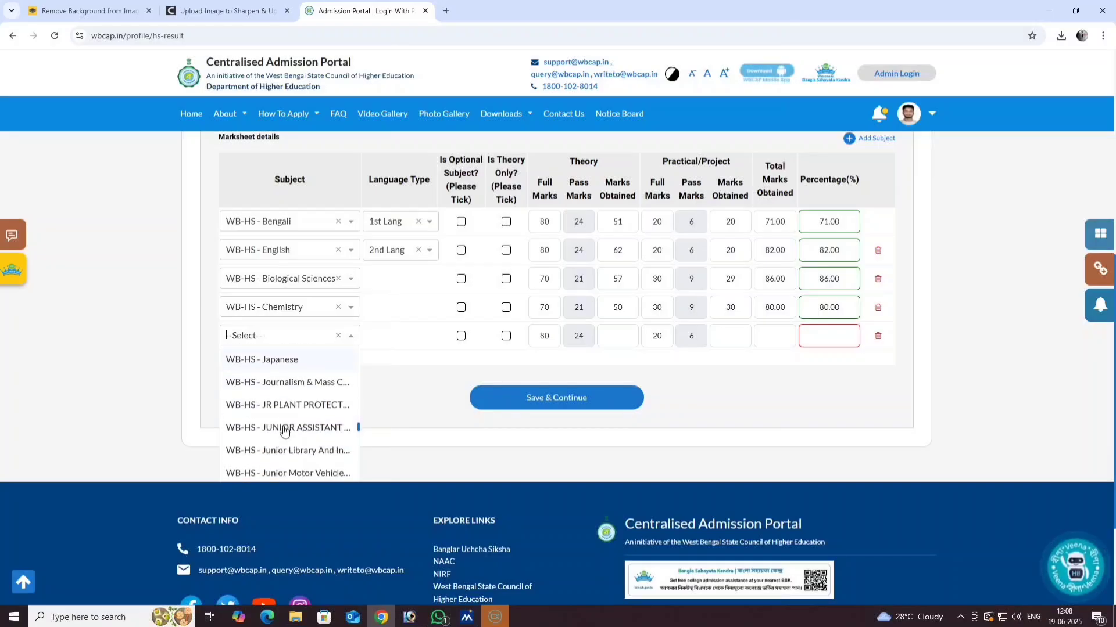
scroll(284, 430, down, 5)
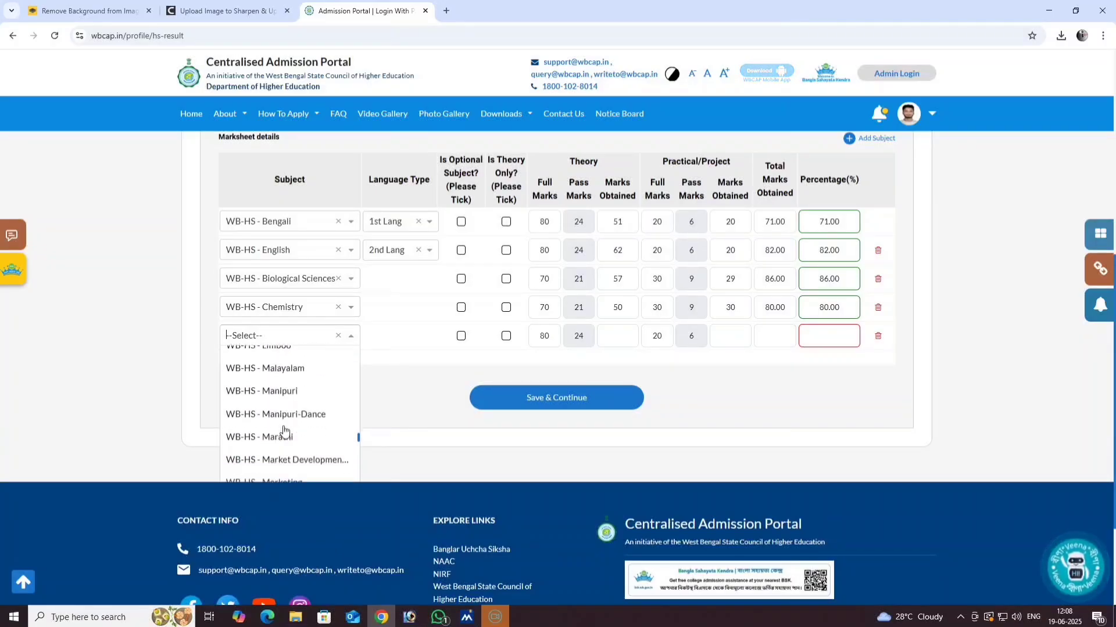
scroll(283, 430, down, 2)
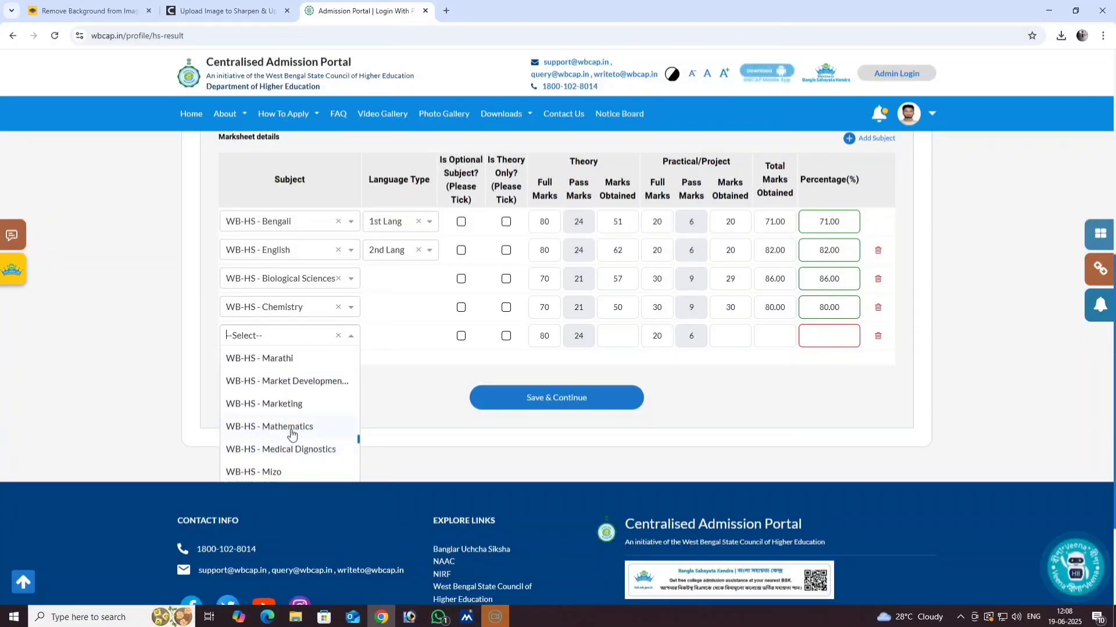
click(291, 427)
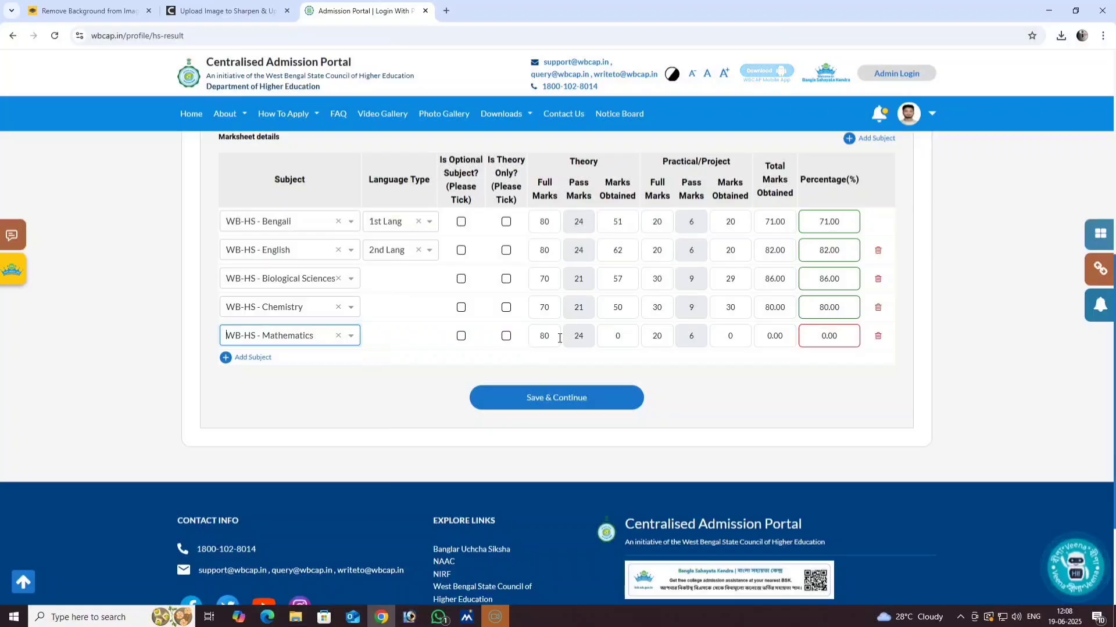
- Enter Mathematics marks of 59 theory and 19 practical
drag(553, 337, 536, 343)
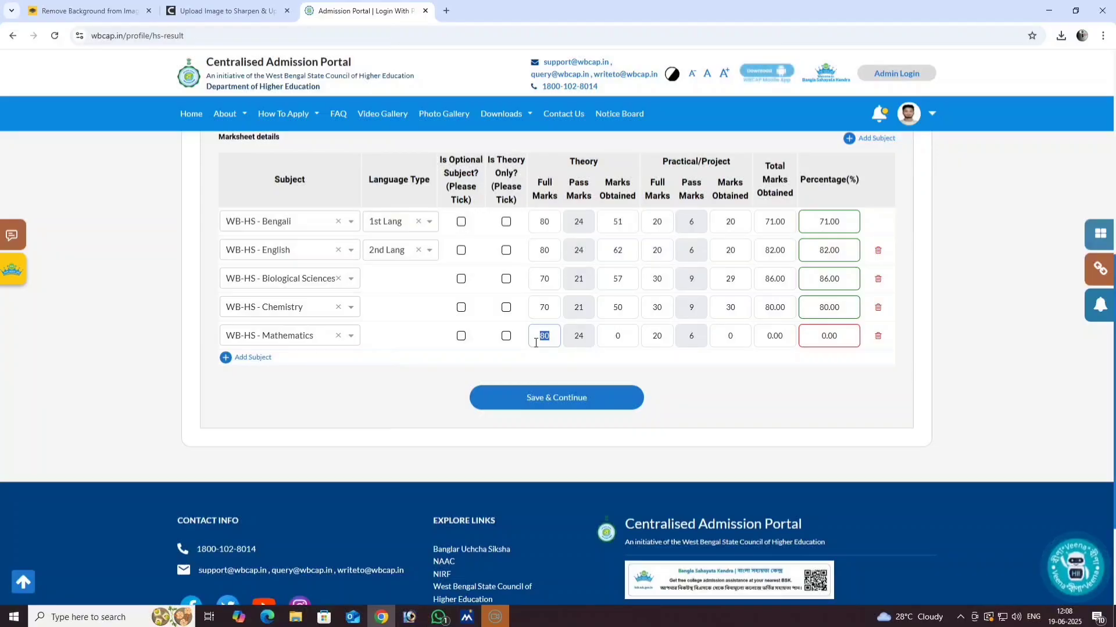
drag(620, 343, 609, 347)
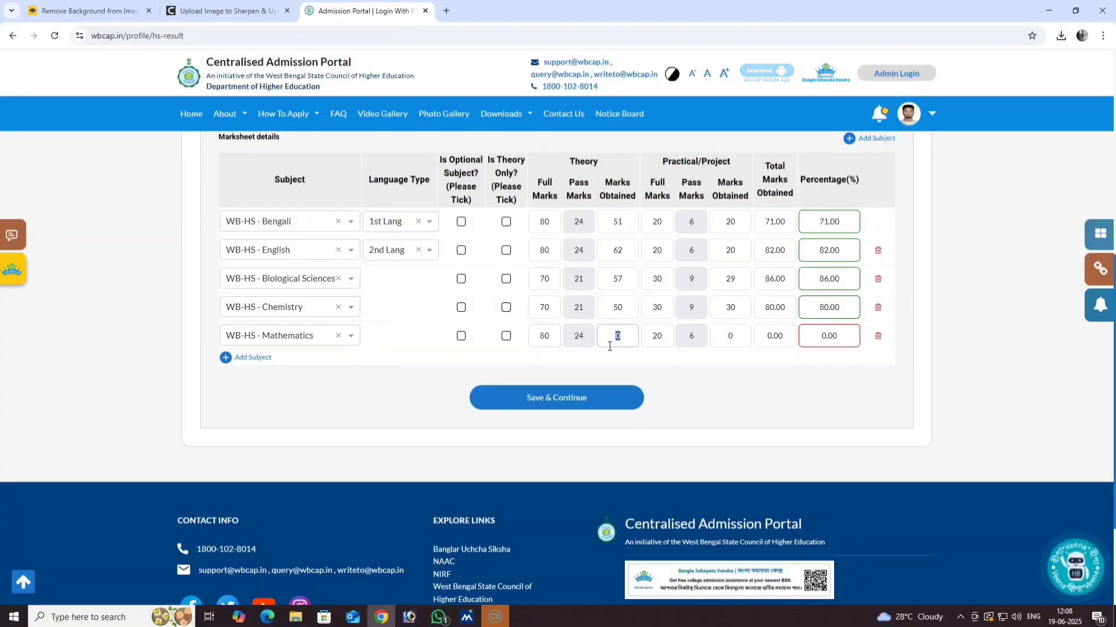
text(5)
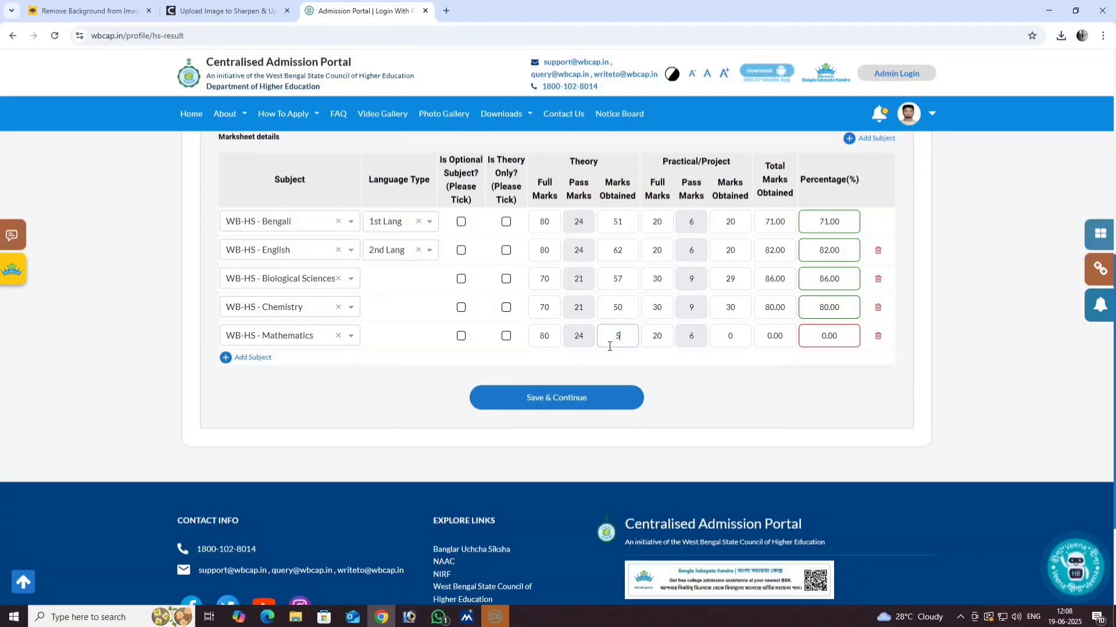
text(9)
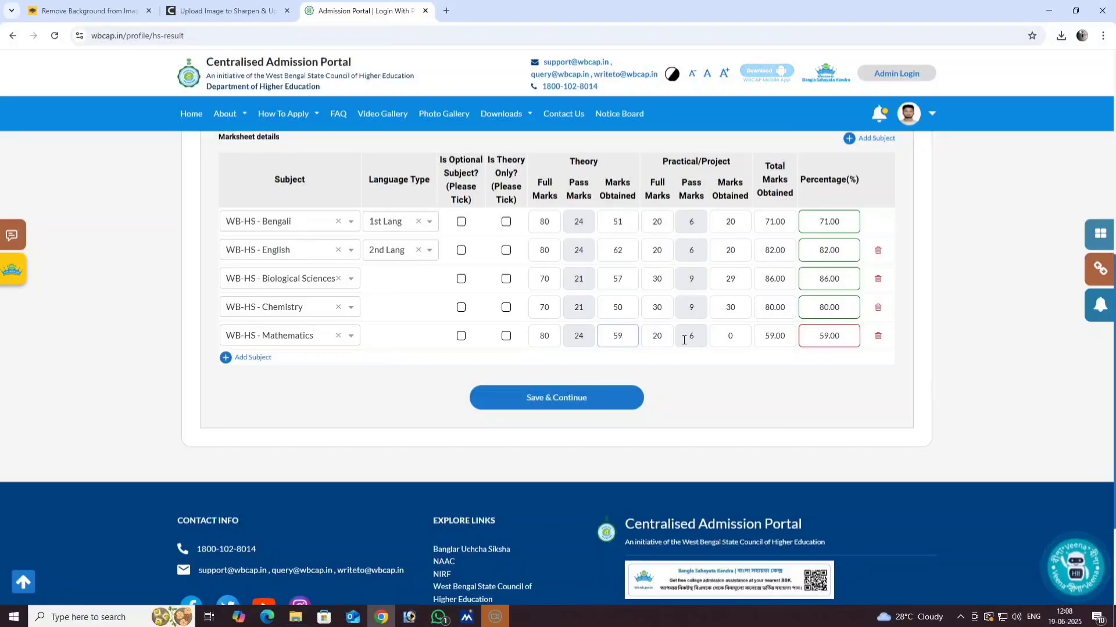
drag(732, 339, 724, 340)
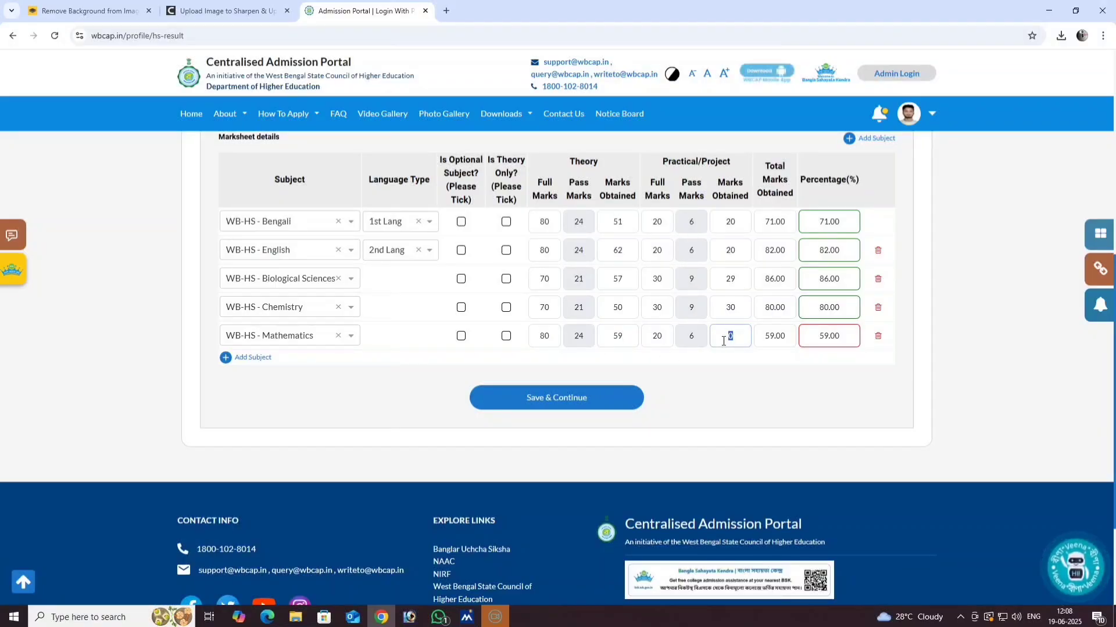
text(19)
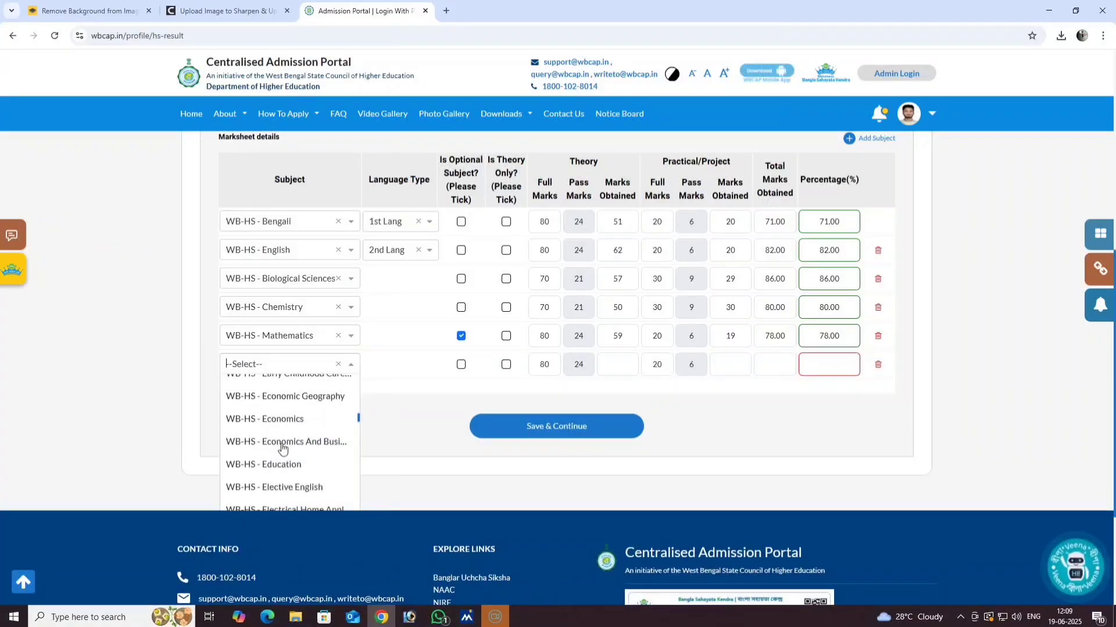
- Pick WB-HS - Physics from the subject list for the sixth row
scroll(281, 448, down, 3)
scroll(281, 448, down, 10)
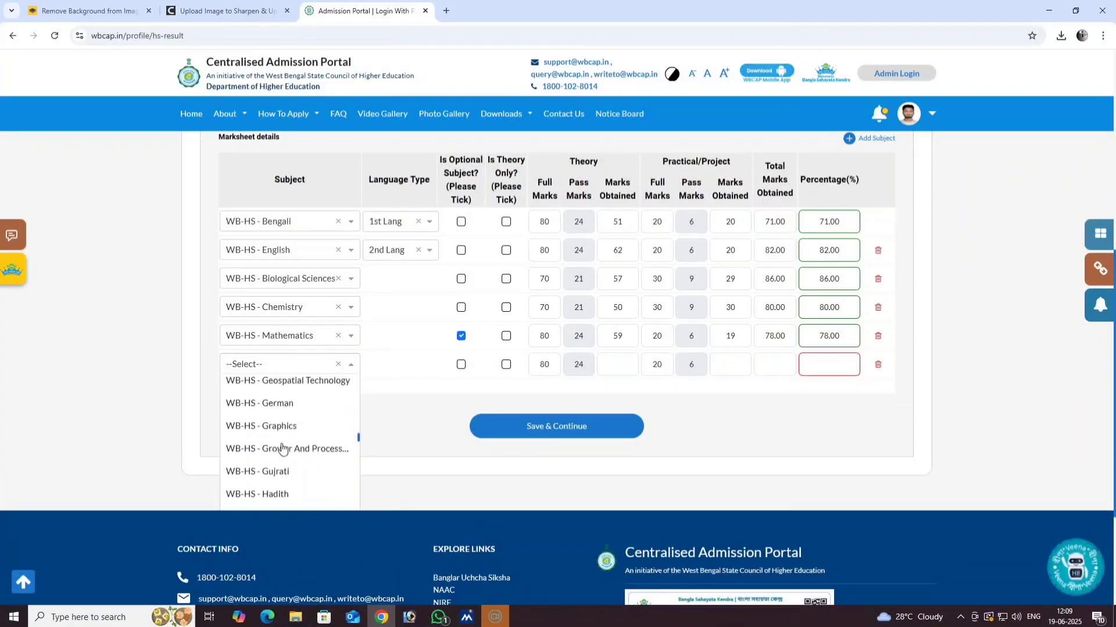
scroll(282, 448, down, 8)
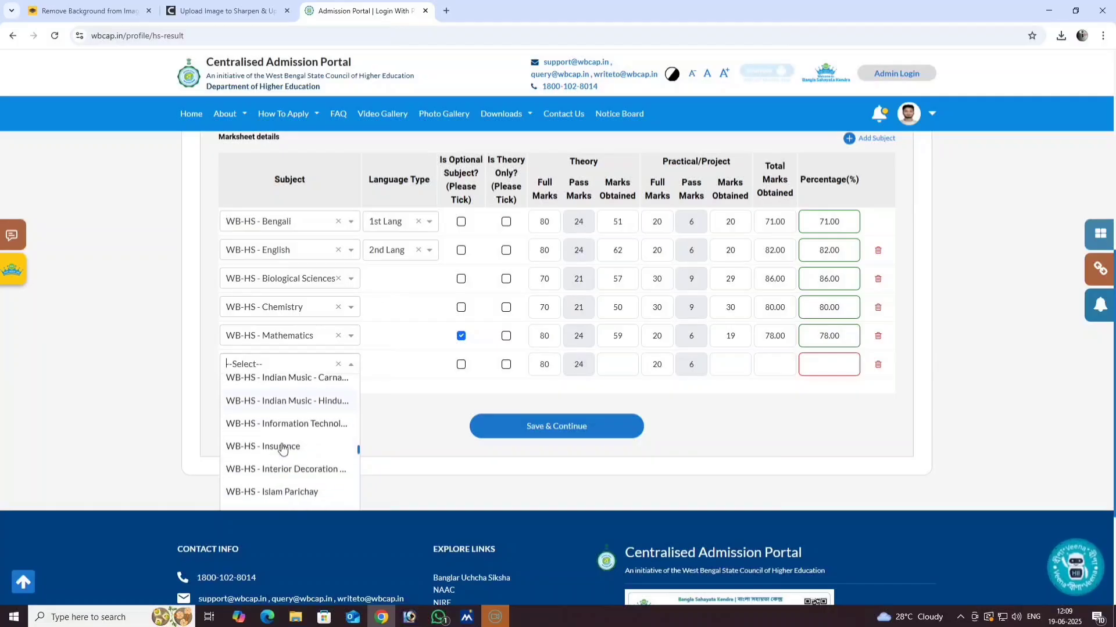
scroll(282, 448, down, 8)
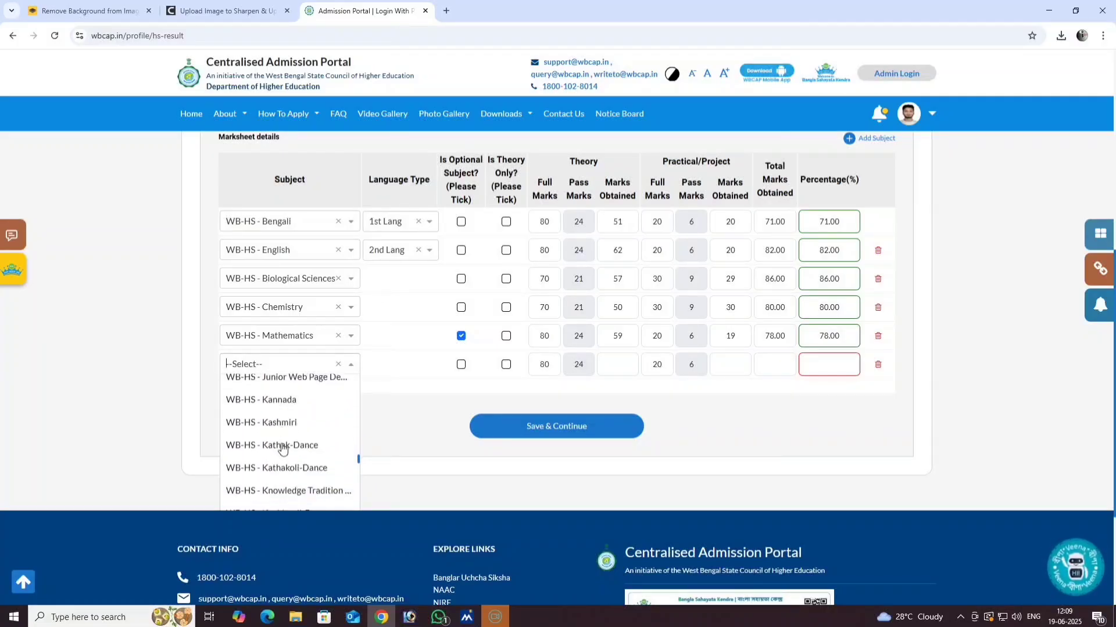
scroll(282, 448, down, 8)
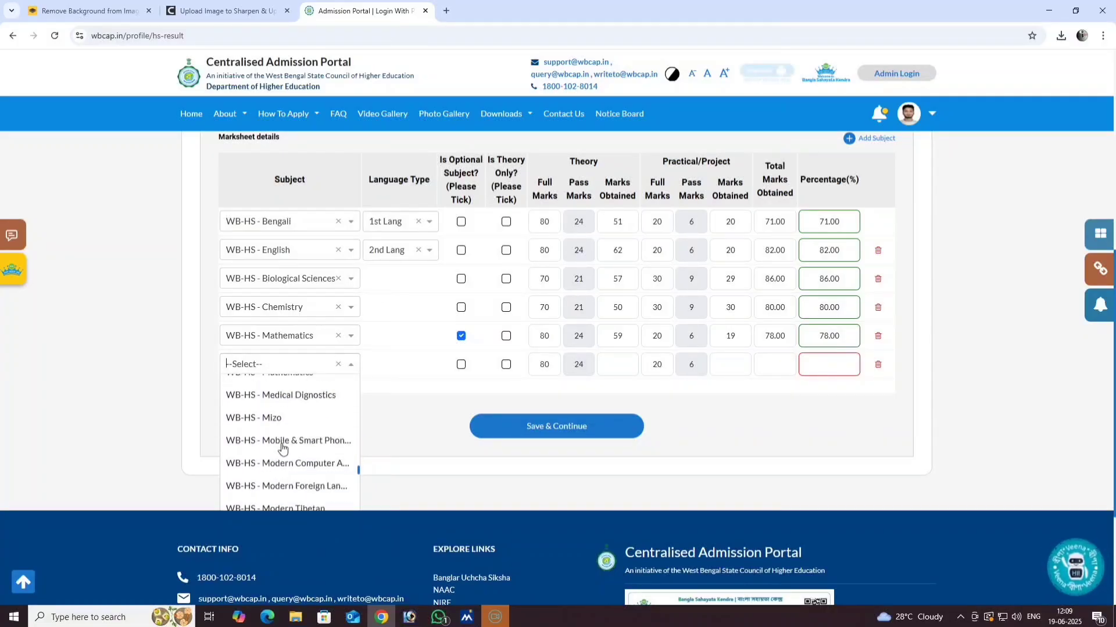
scroll(282, 448, down, 3)
scroll(283, 448, up, 4)
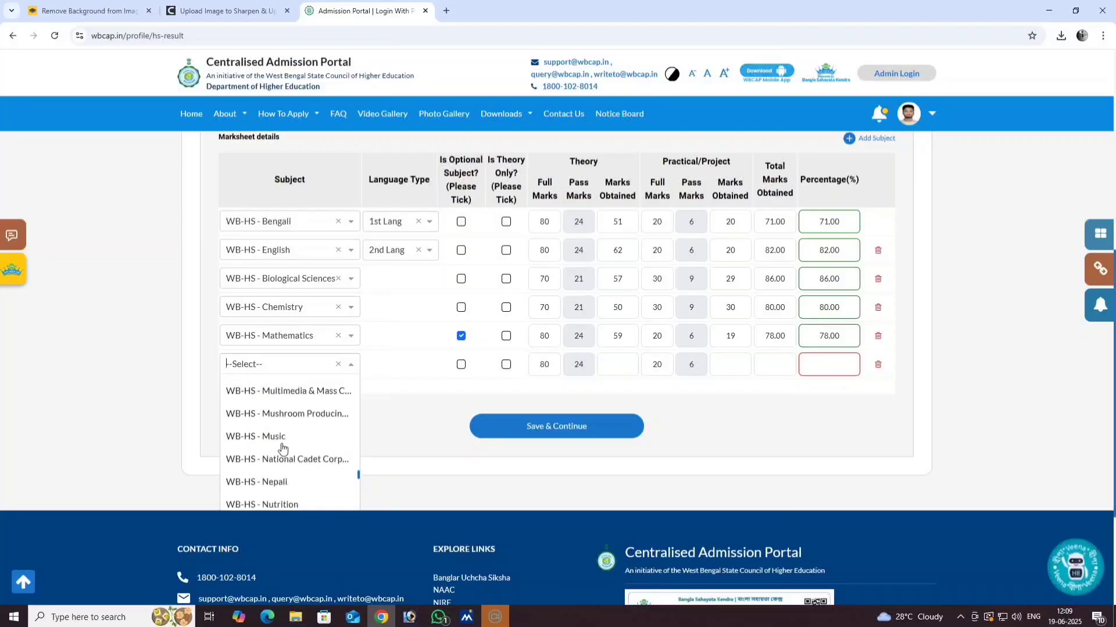
scroll(283, 448, down, 3)
scroll(282, 448, up, 3)
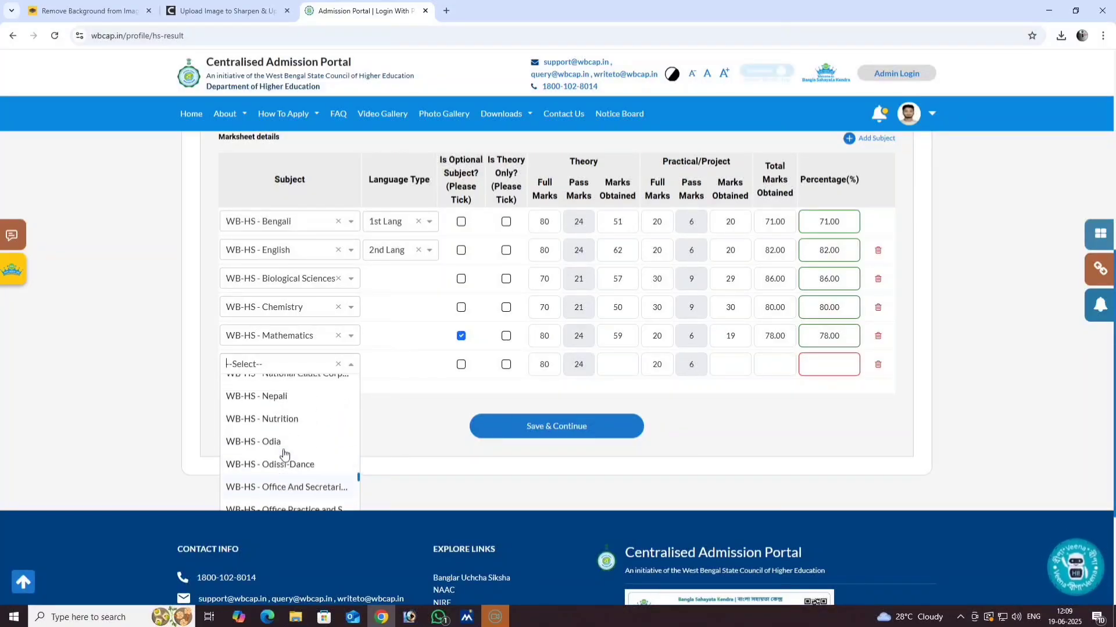
scroll(283, 454, up, 1)
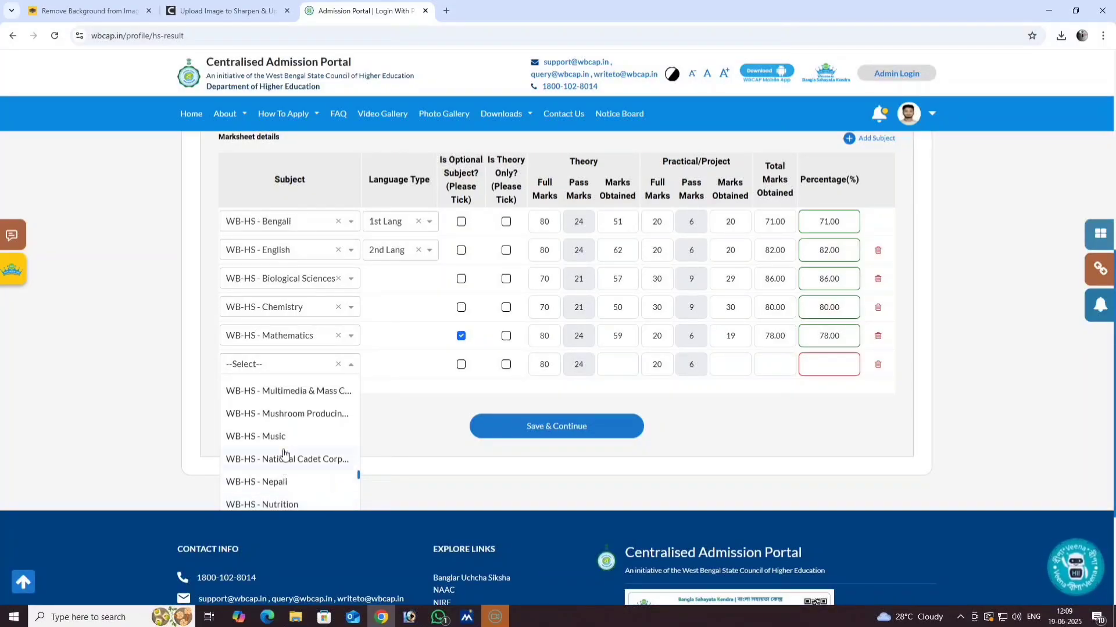
scroll(283, 453, up, 3)
scroll(284, 455, down, 5)
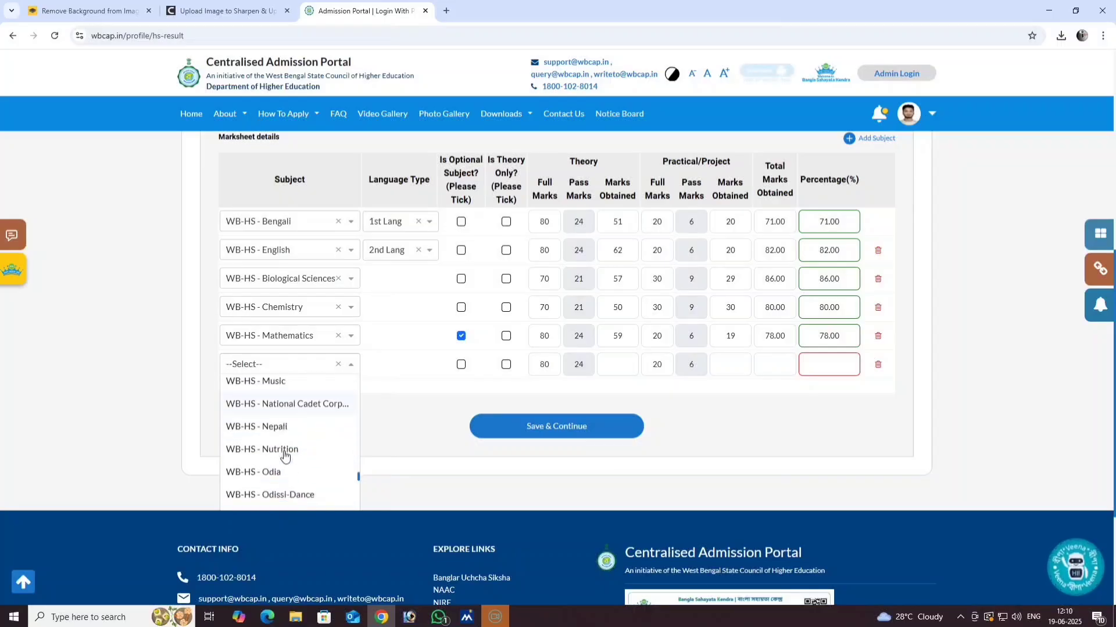
scroll(284, 455, down, 3)
scroll(284, 459, down, 5)
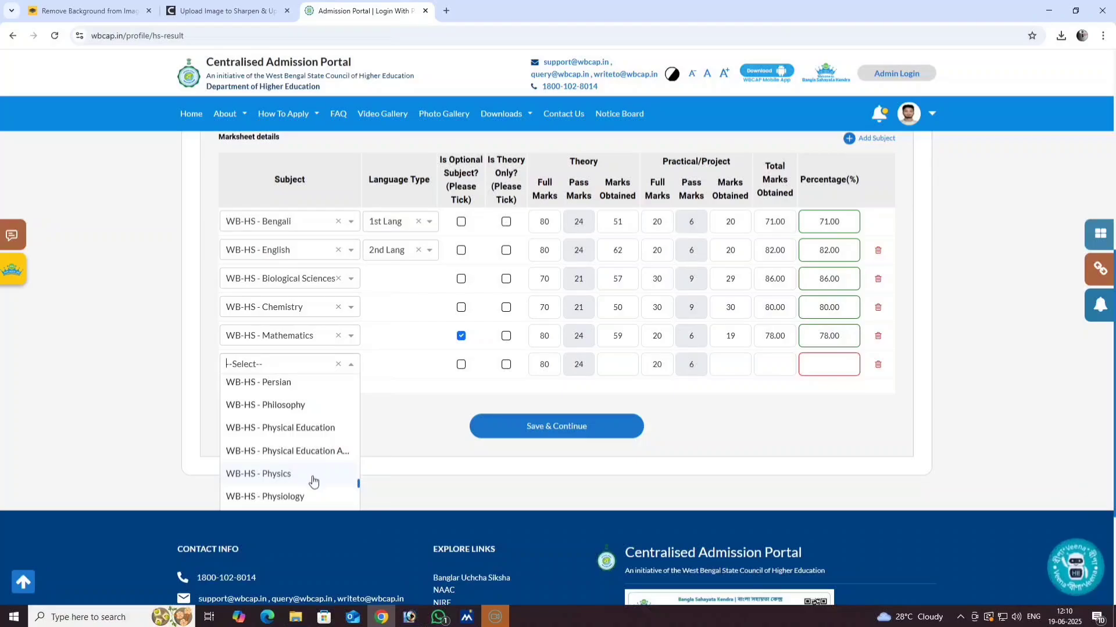
click(274, 474)
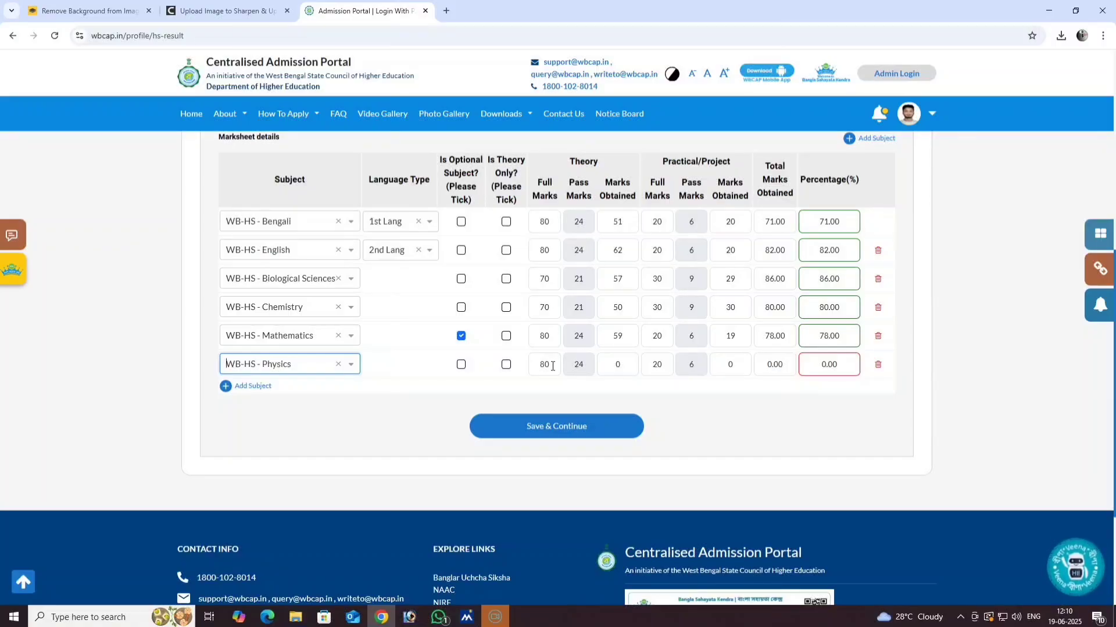
- Enter Physics marks of 36/70 theory and 30/30 practical, giving 66.00 percent
drag(553, 366, 531, 367)
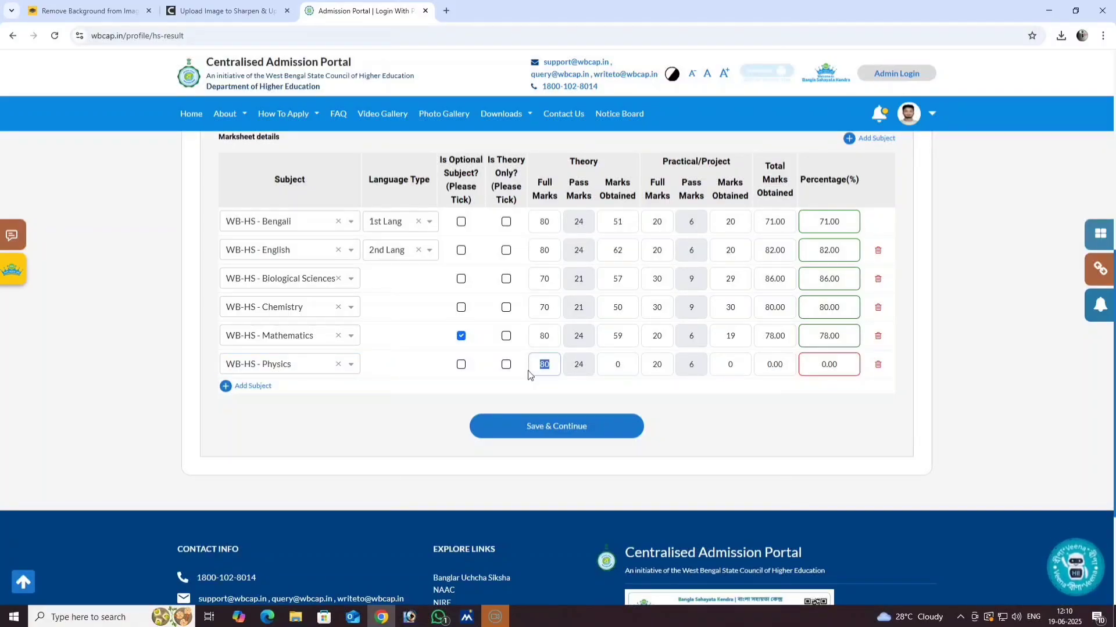
text(70)
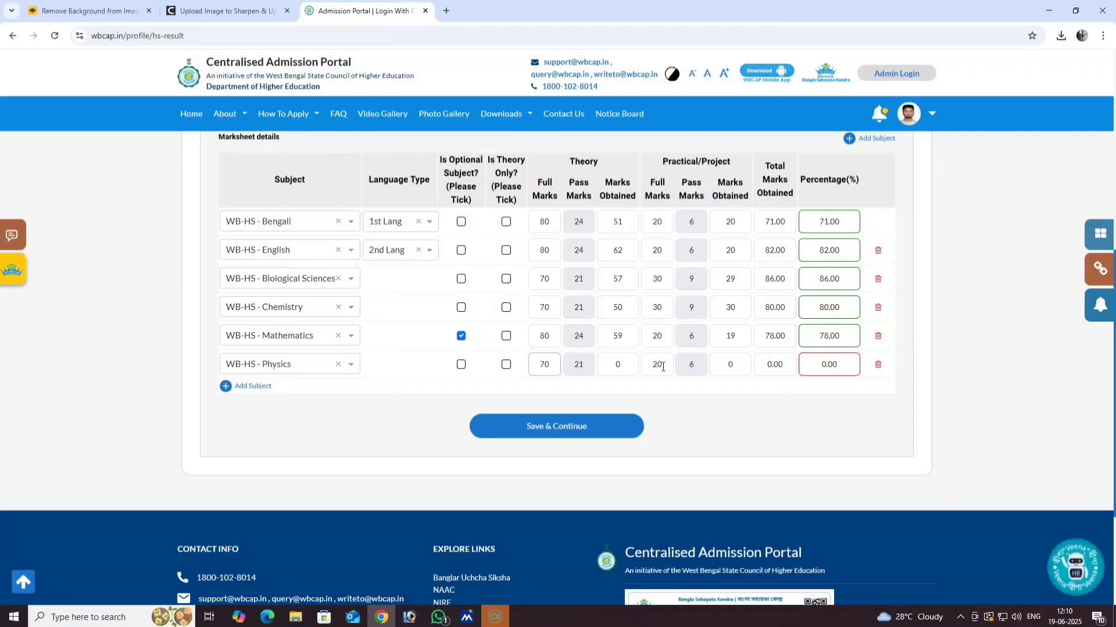
drag(634, 365, 610, 368)
text(36)
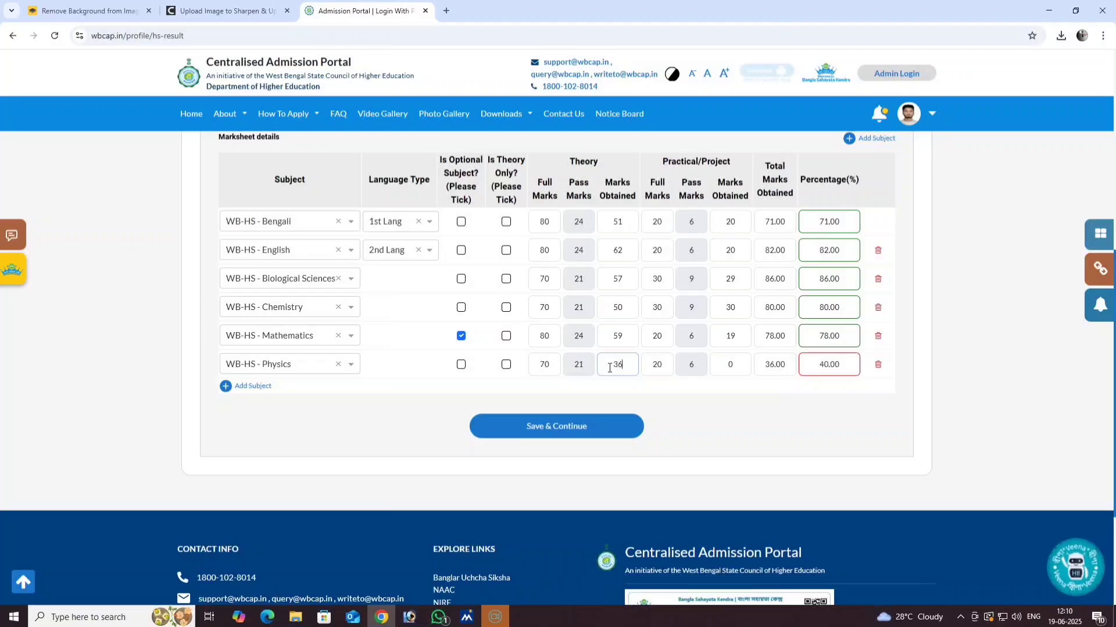
drag(736, 367, 724, 369)
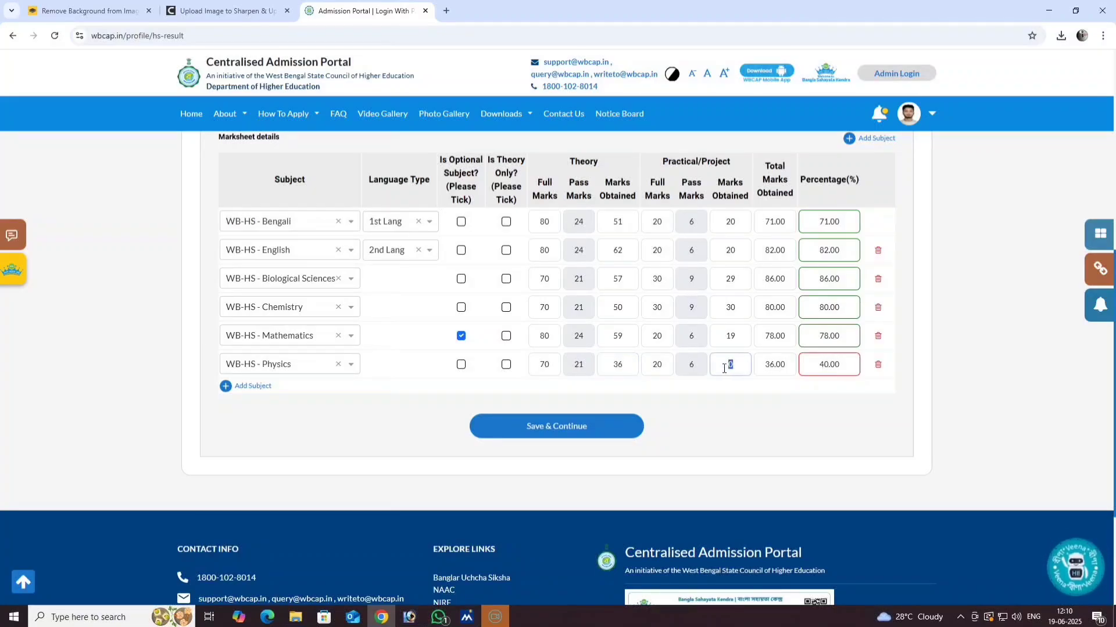
key(BackSpace)
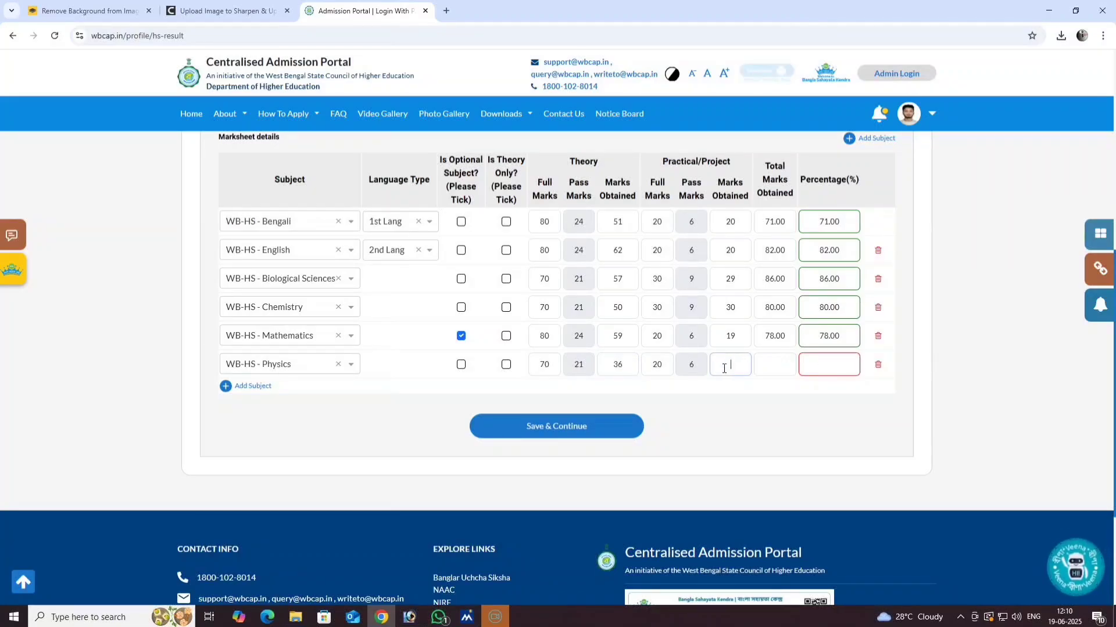
click(658, 365)
drag(659, 366, 647, 370)
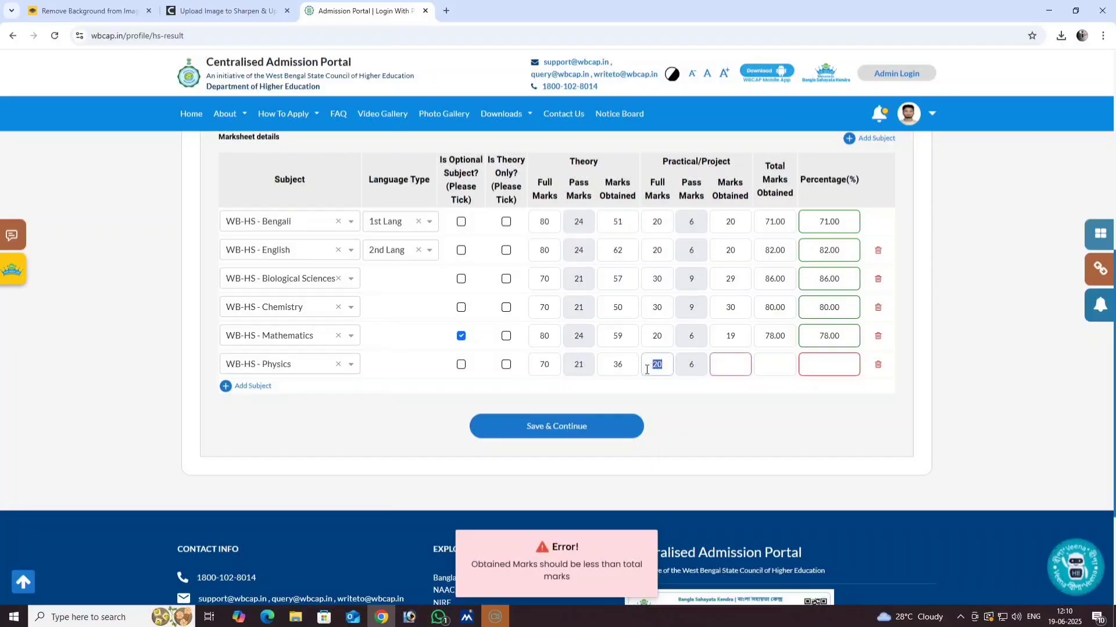
text(30)
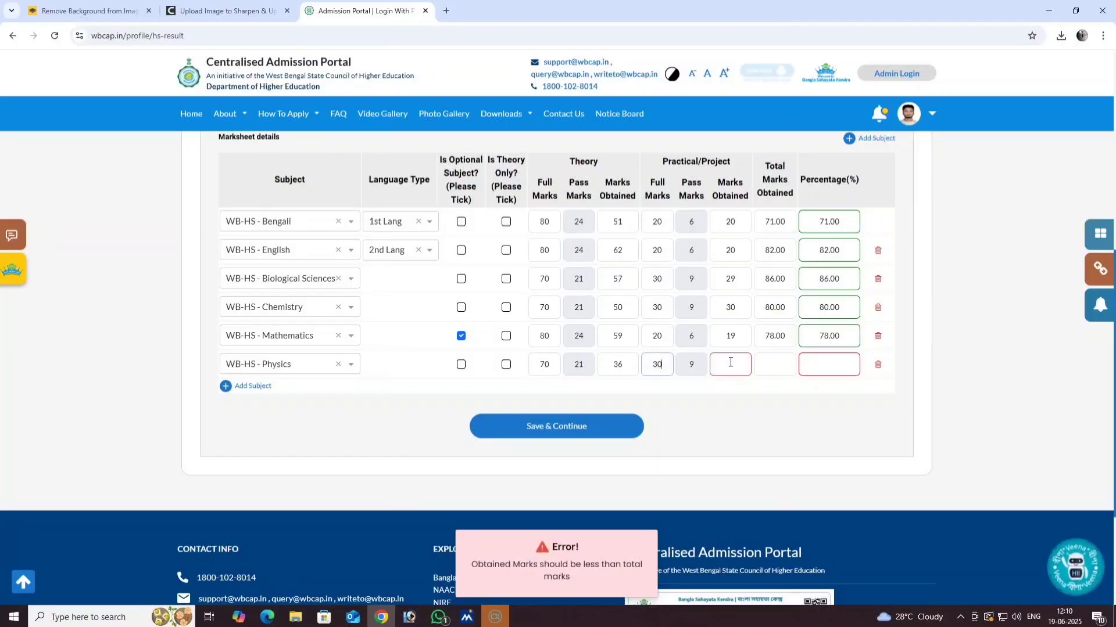
click(730, 363)
text(30)
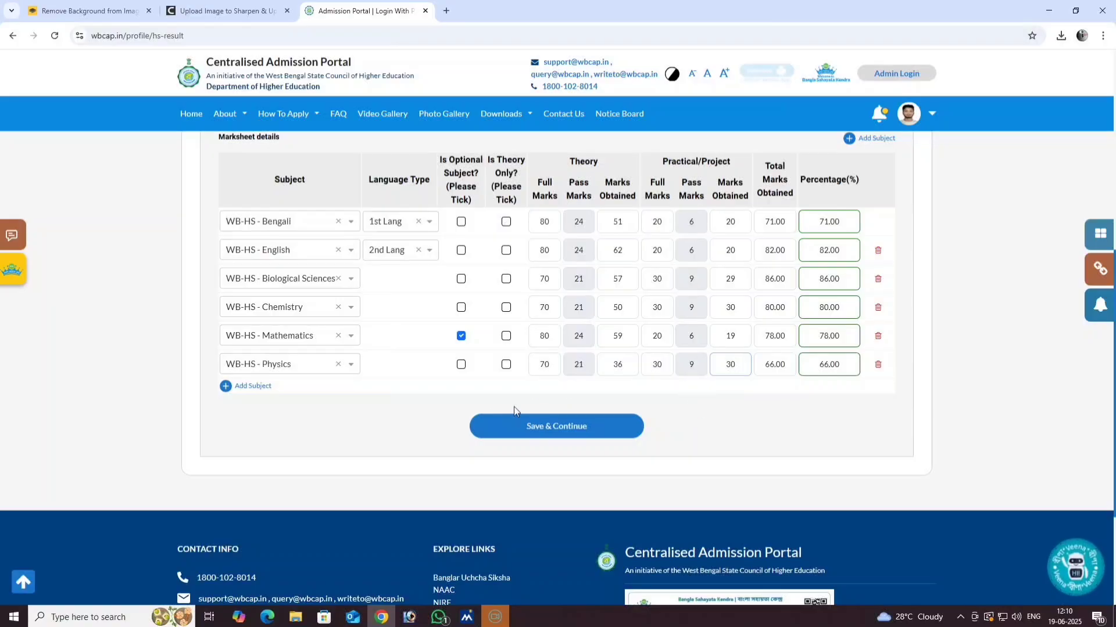
- Save the 10+2 marksheet and confirm leaving the page to reach Documents upload
scroll(514, 407, up, 2)
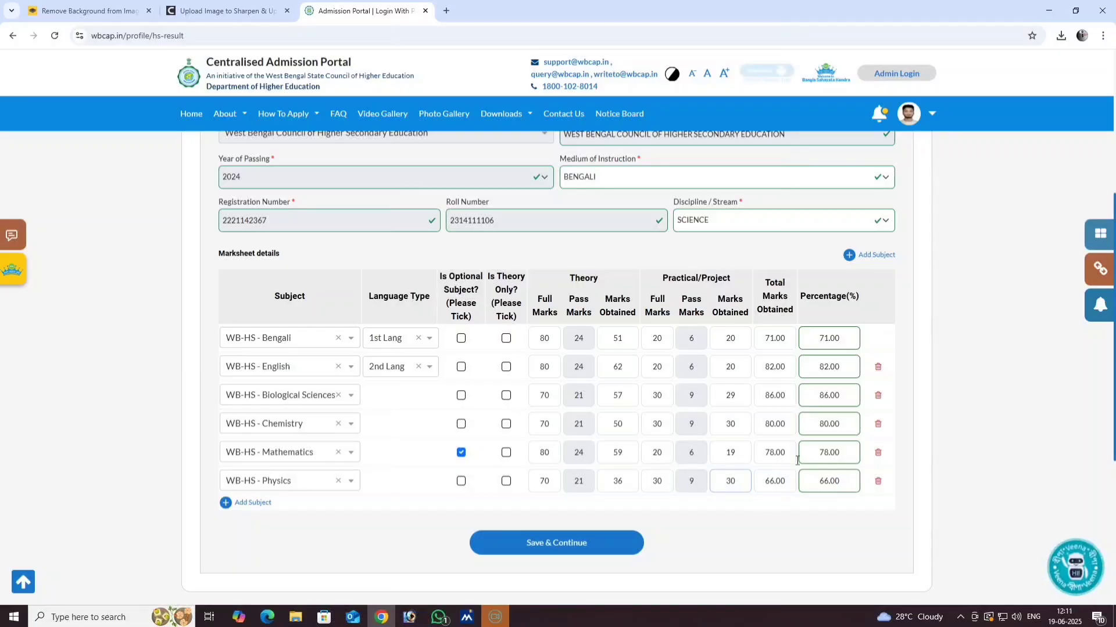
scroll(638, 460, down, 1)
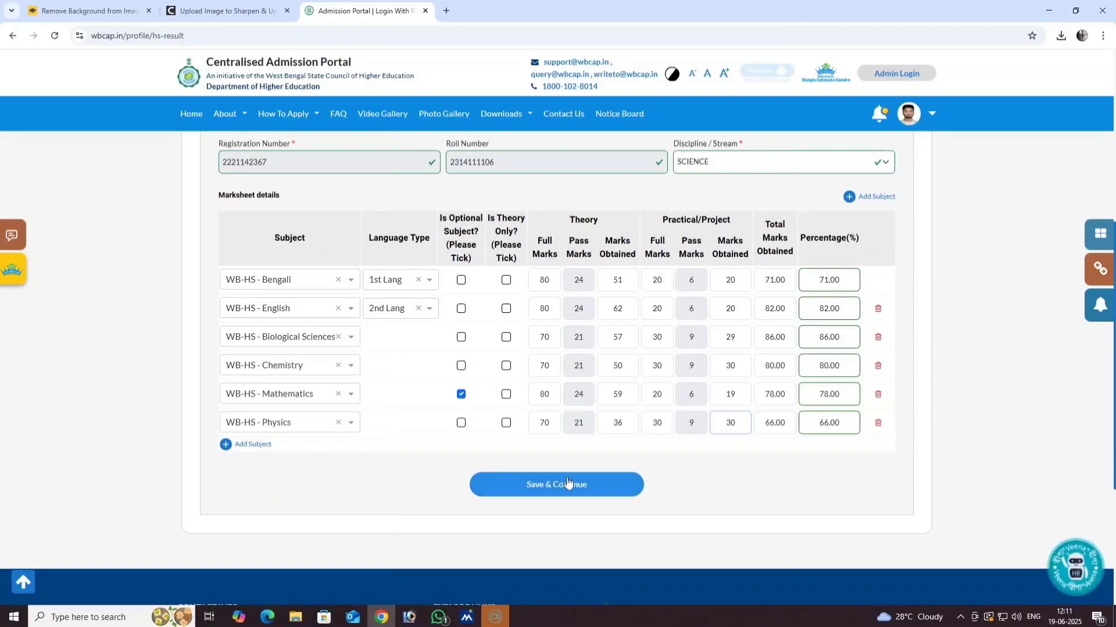
scroll(543, 488, up, 3)
scroll(512, 487, down, 1)
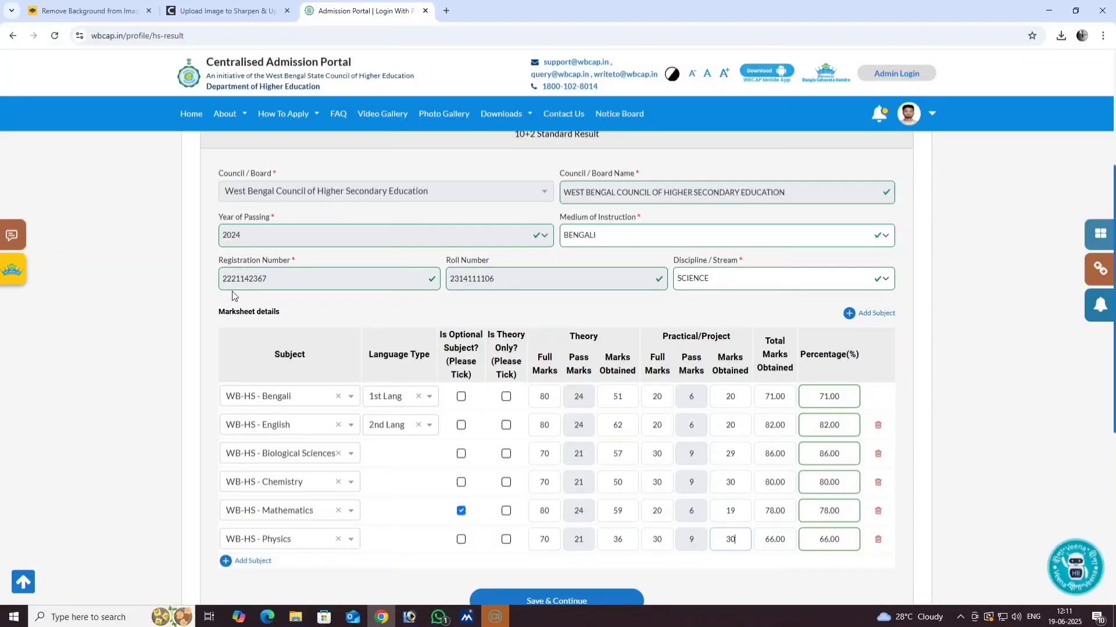
scroll(521, 440, down, 1)
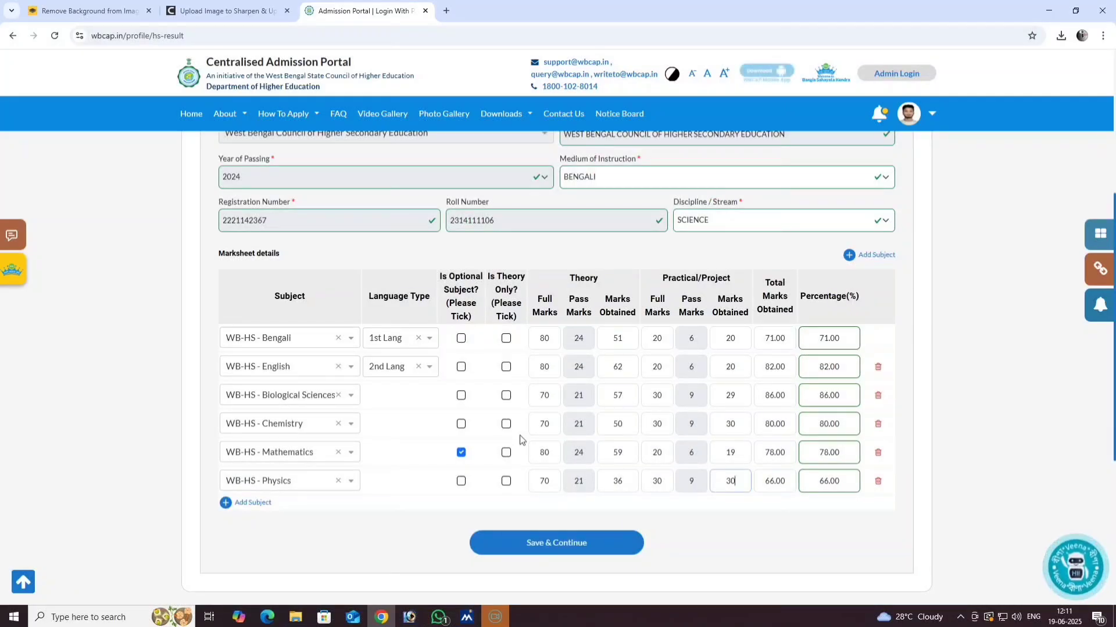
click(545, 545)
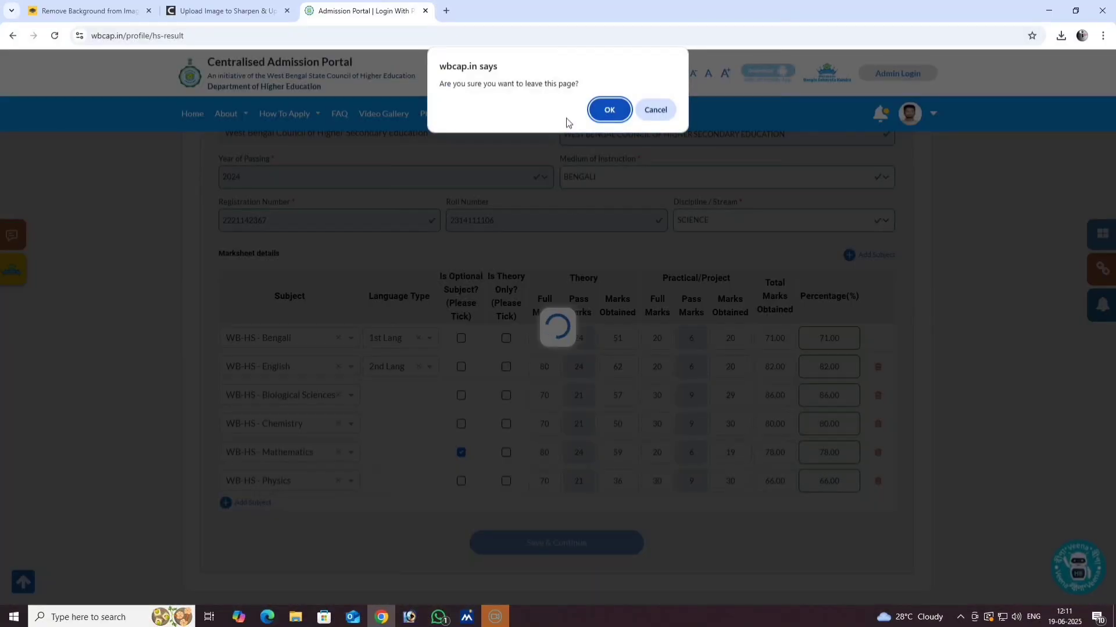
click(607, 110)
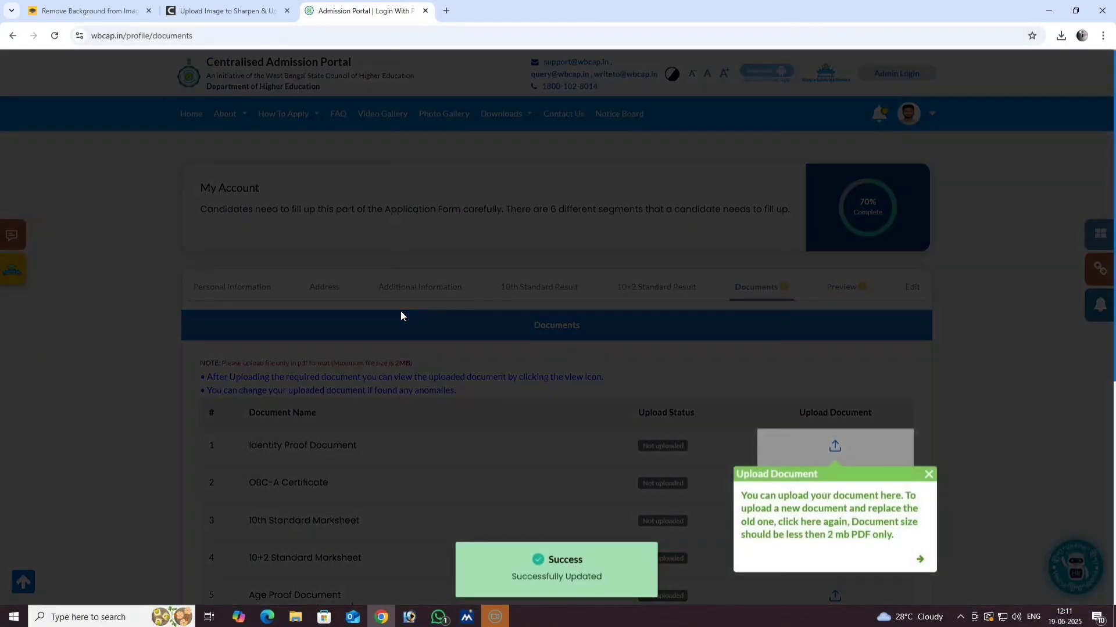
- Upload the AADHAAR CARD as identity proof and the CAST CERTIFICATE as the OBC-A certificate
scroll(332, 361, down, 1)
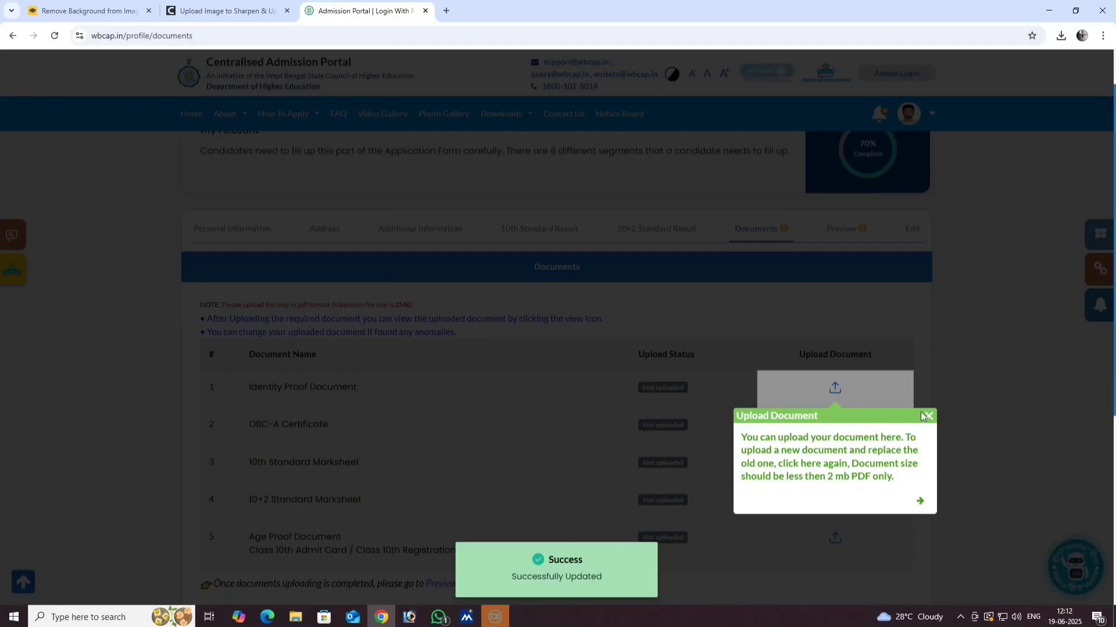
click(926, 416)
scroll(405, 329, down, 2)
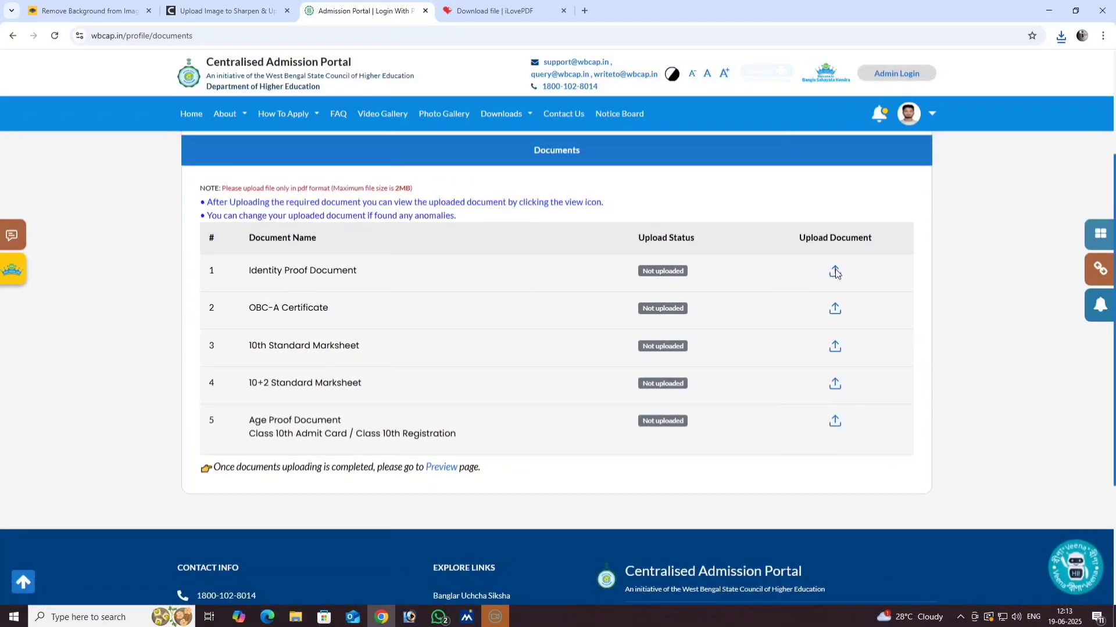
click(835, 272)
click(148, 110)
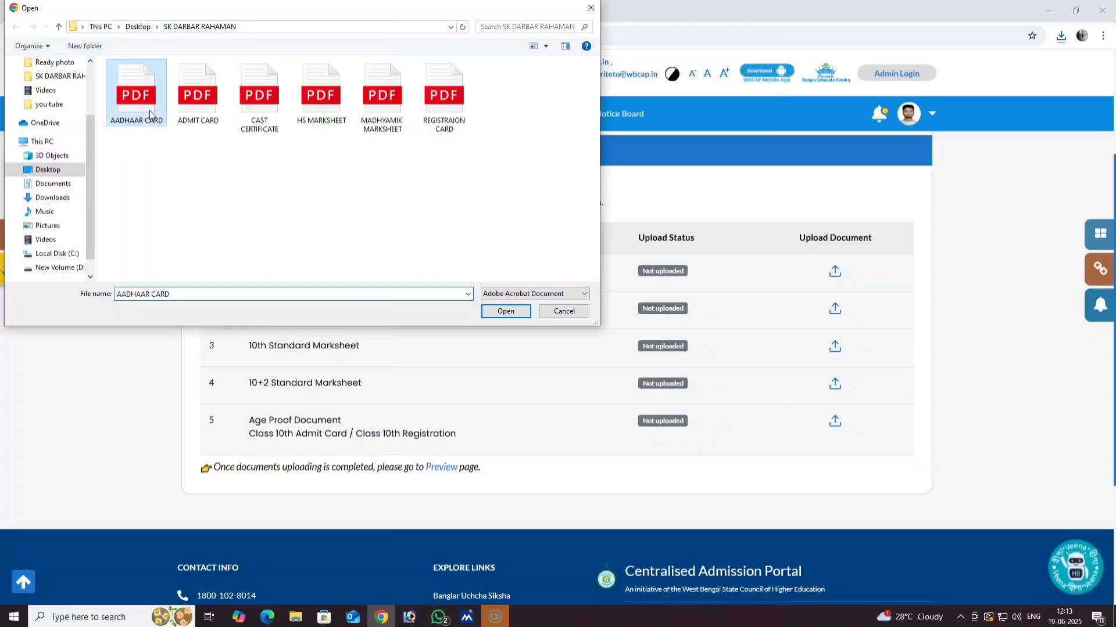
click(506, 312)
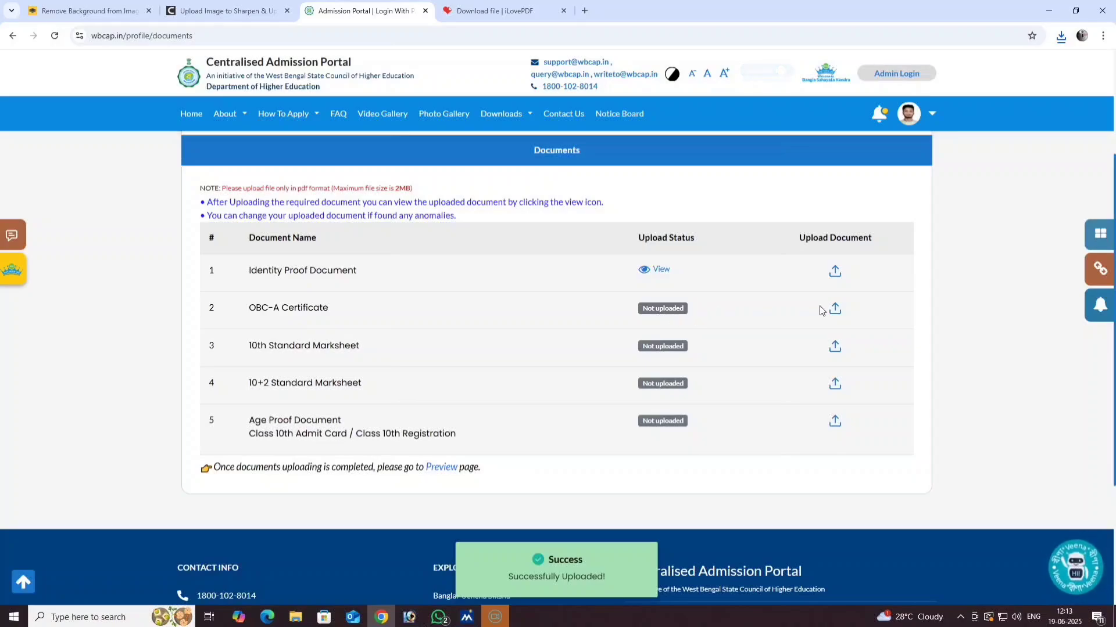
click(835, 309)
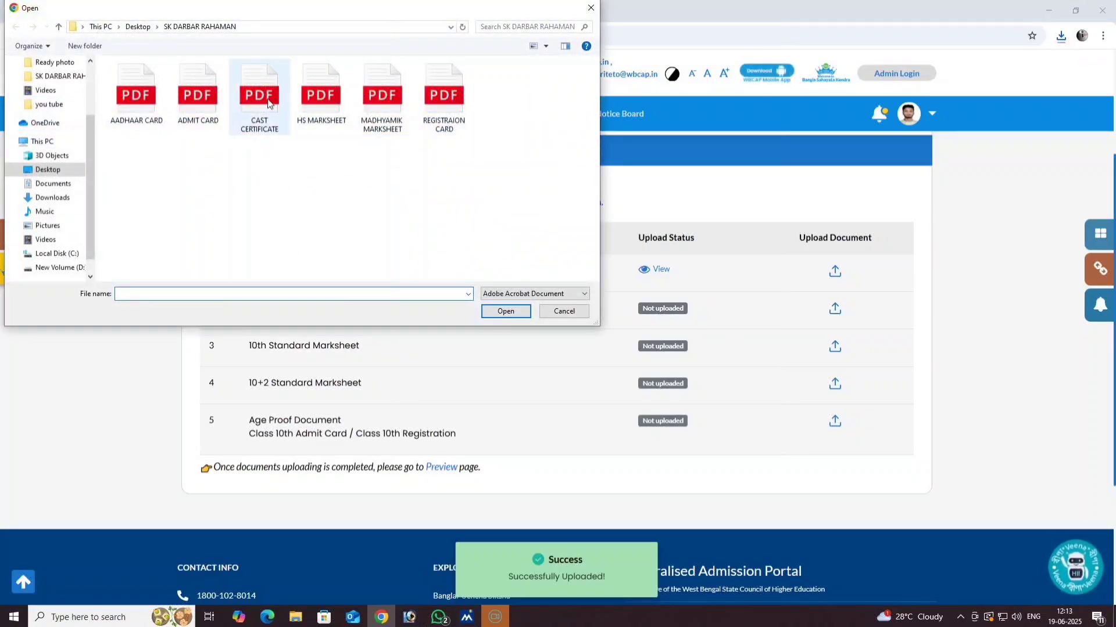
click(269, 104)
click(505, 311)
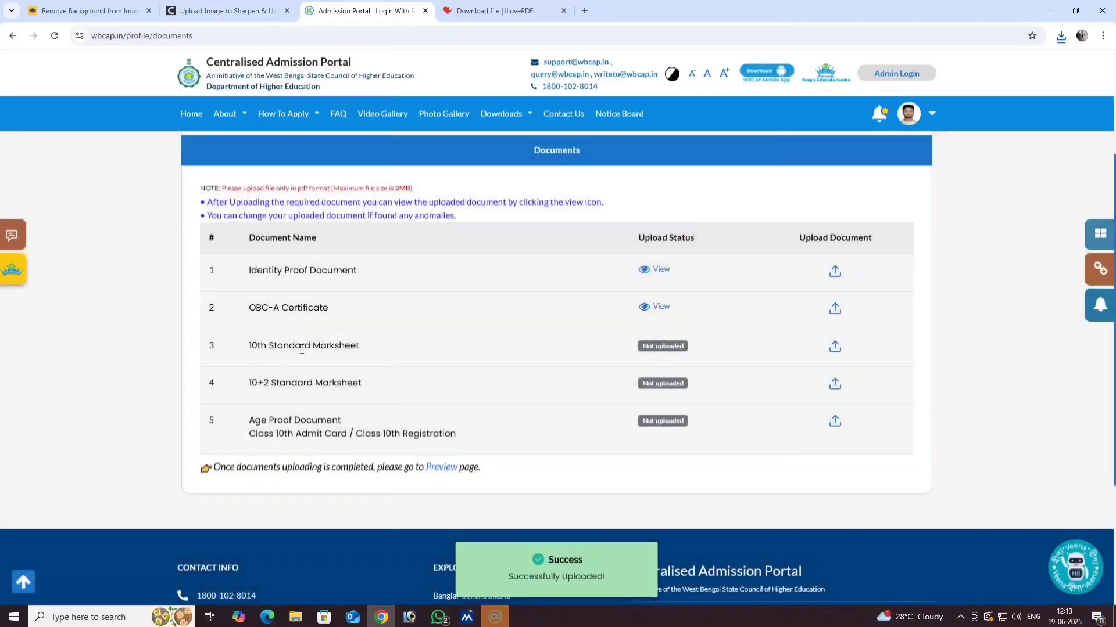
- Upload the MADHYAMIK MARKSHEET, HS MARKSHEET and ADMIT CARD as 10th, 10+2 and age proof
click(836, 348)
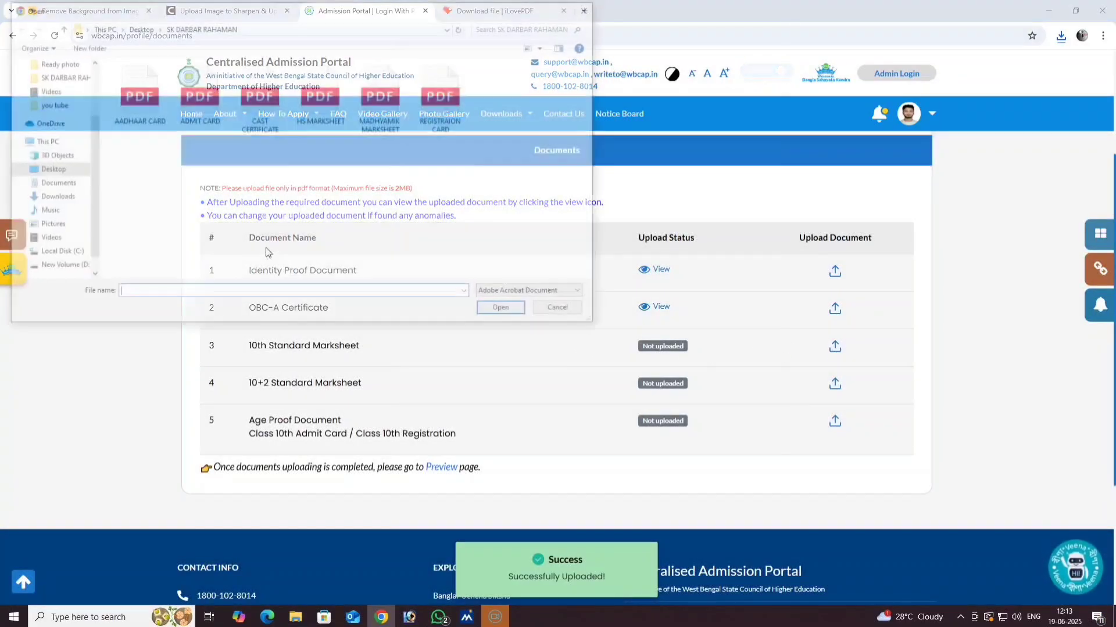
click(375, 111)
click(484, 311)
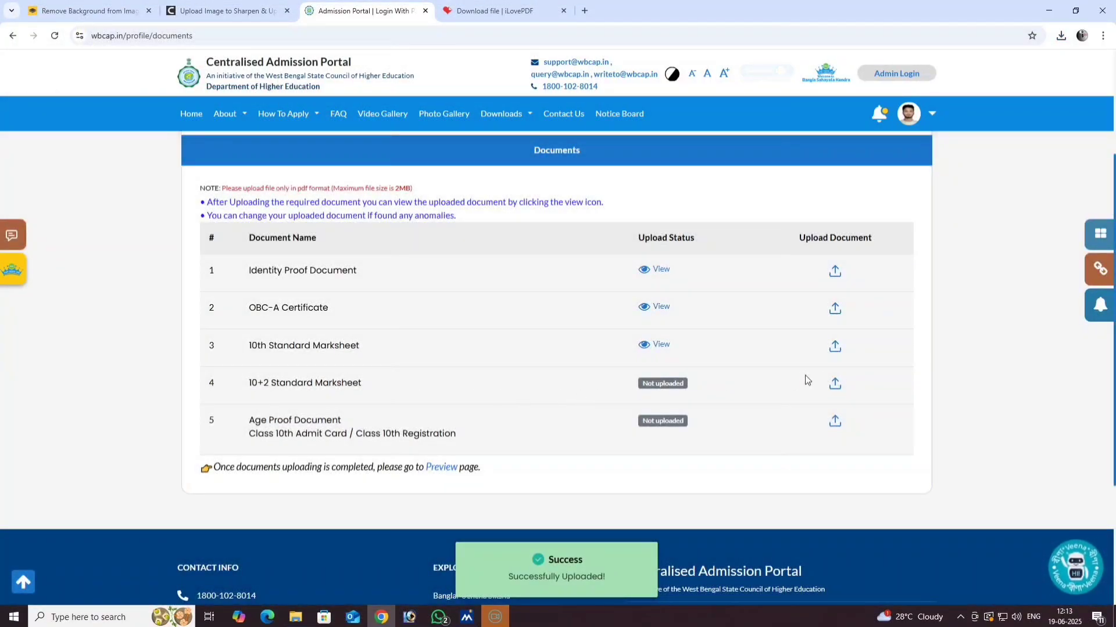
click(834, 385)
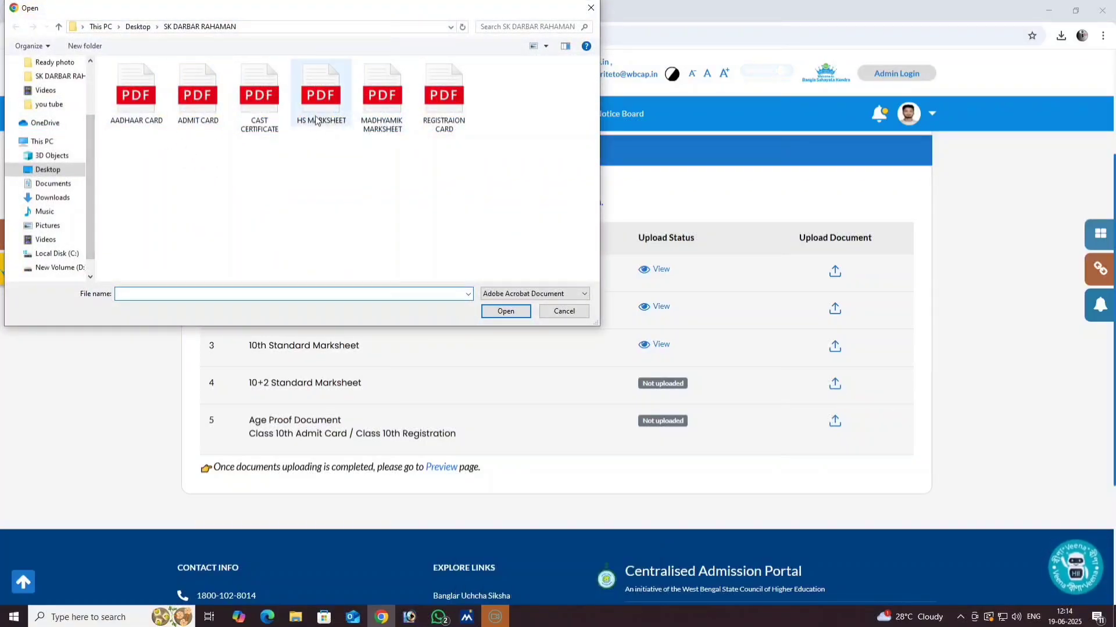
click(319, 101)
click(500, 312)
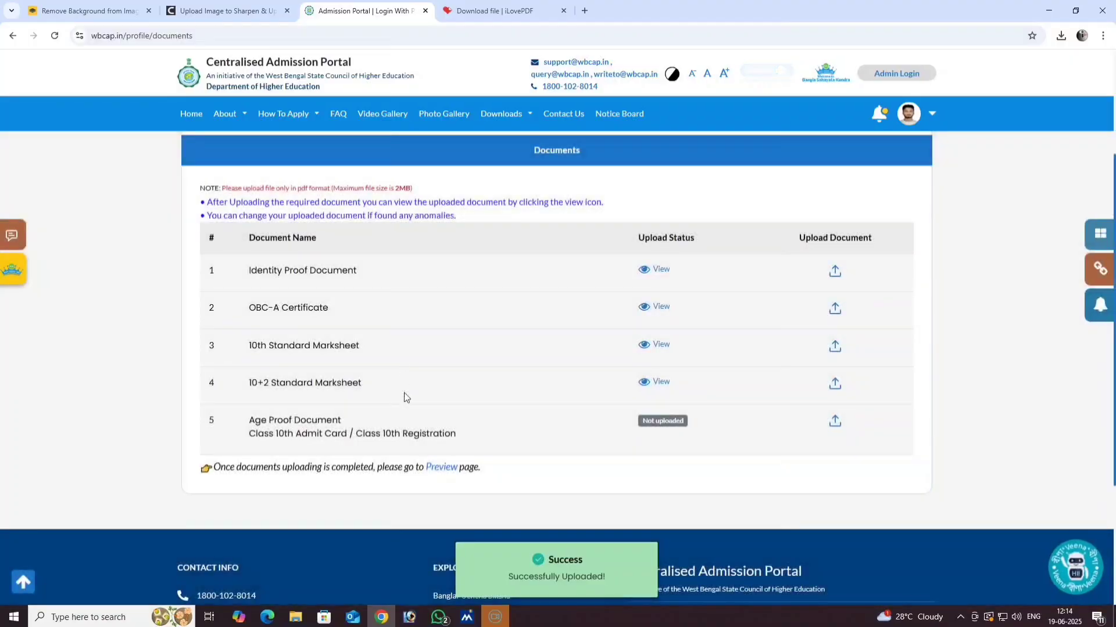
click(834, 424)
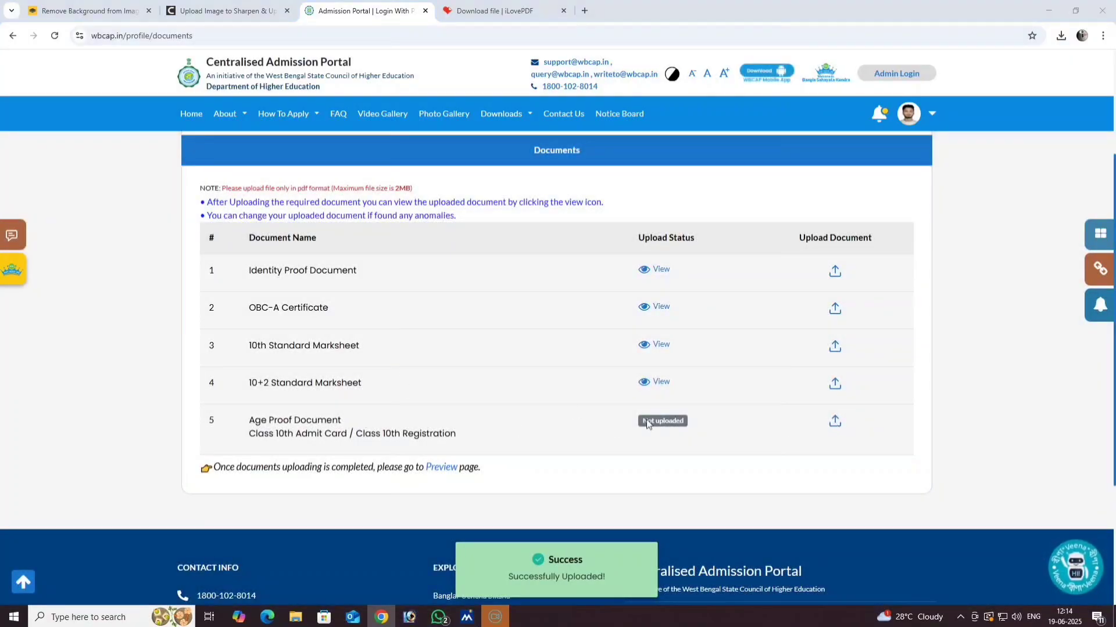
click(193, 105)
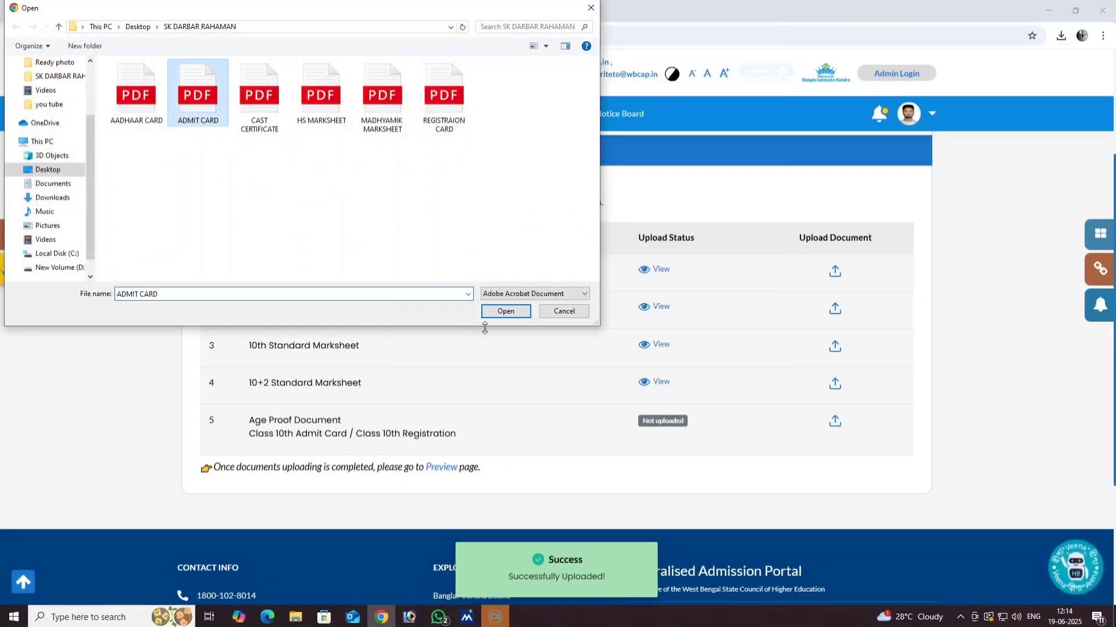
click(504, 311)
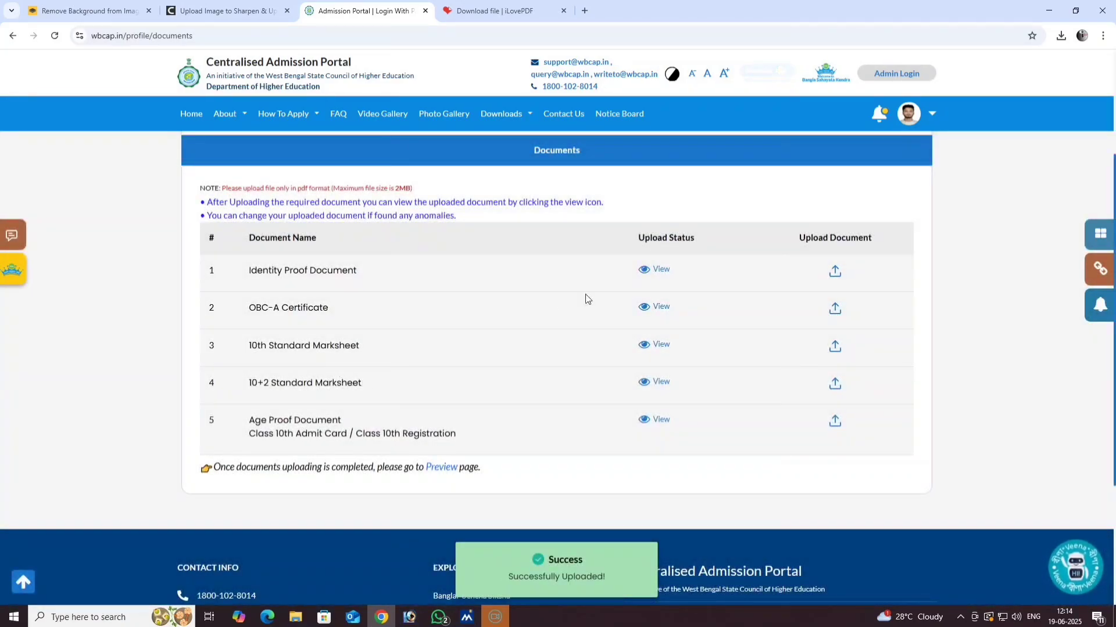
click(646, 271)
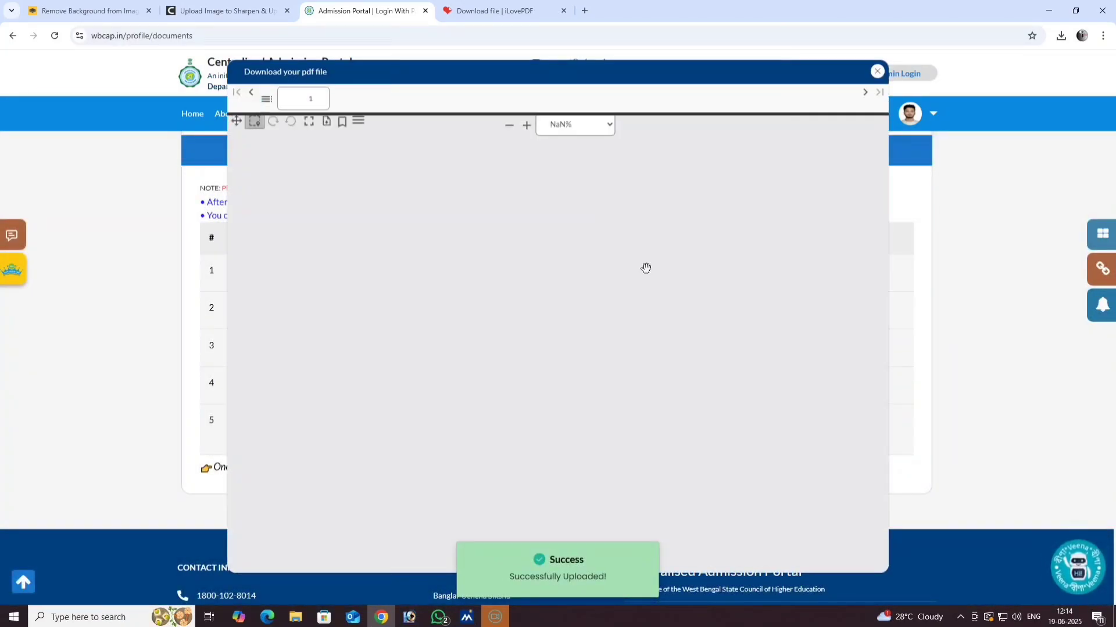
scroll(509, 412, down, 5)
scroll(509, 412, up, 3)
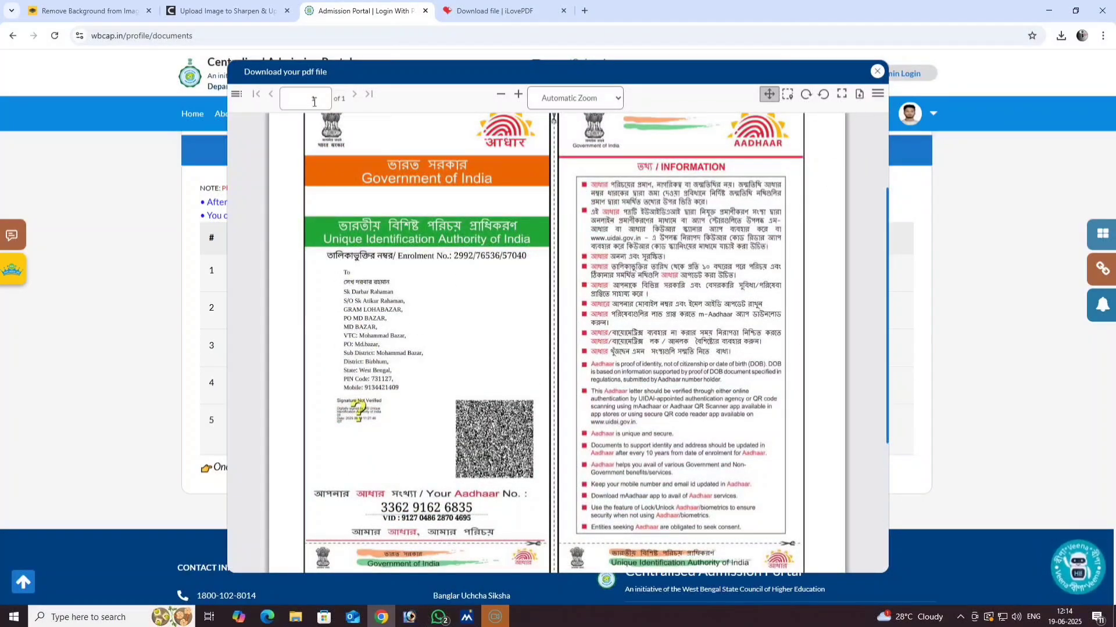
click(876, 71)
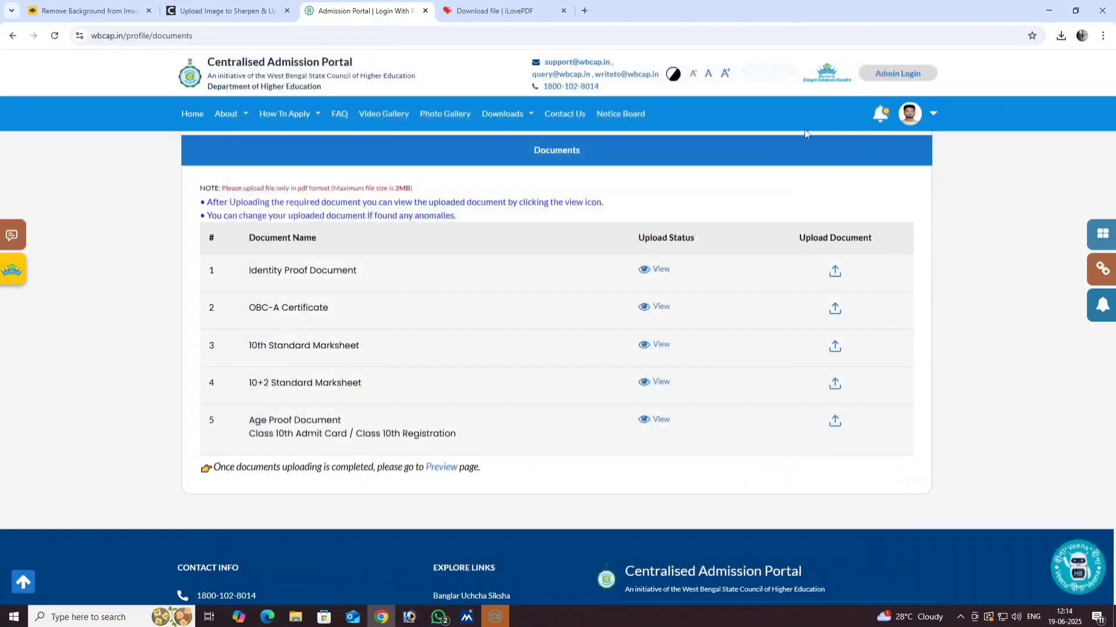
- Mark the address, 10th standard and uploaded documents sections as verified on the preview
click(642, 312)
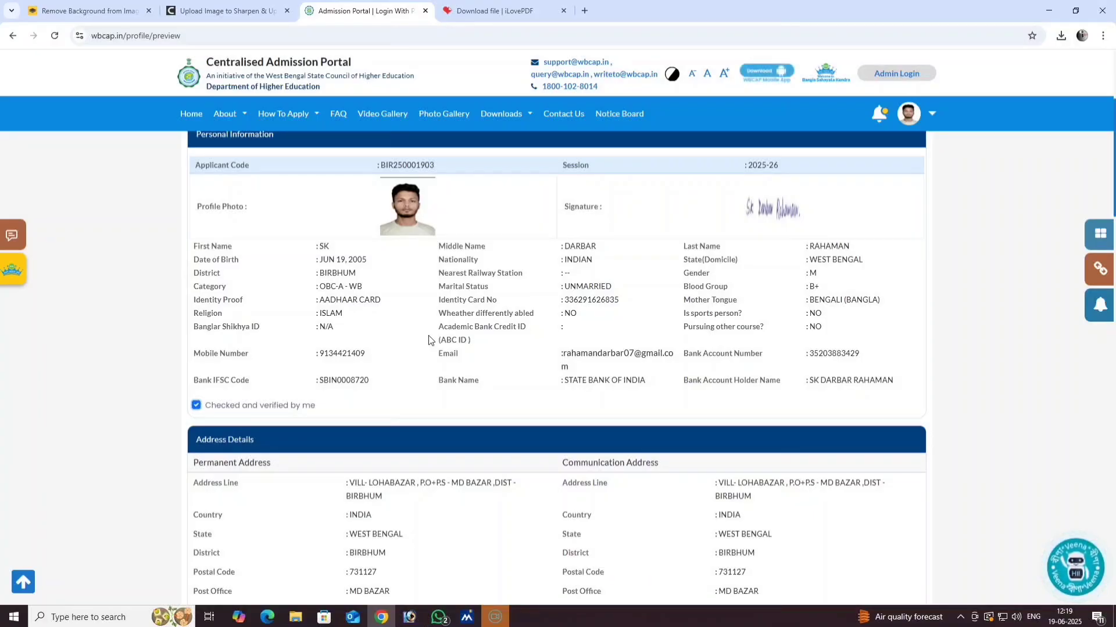
scroll(430, 341, down, 3)
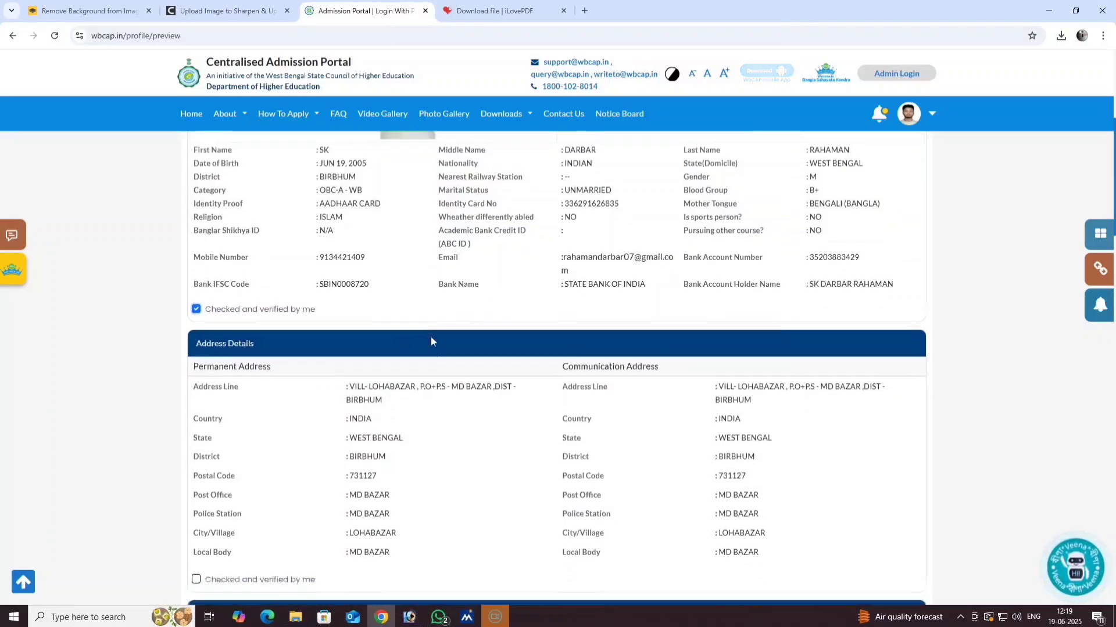
scroll(341, 383, down, 1)
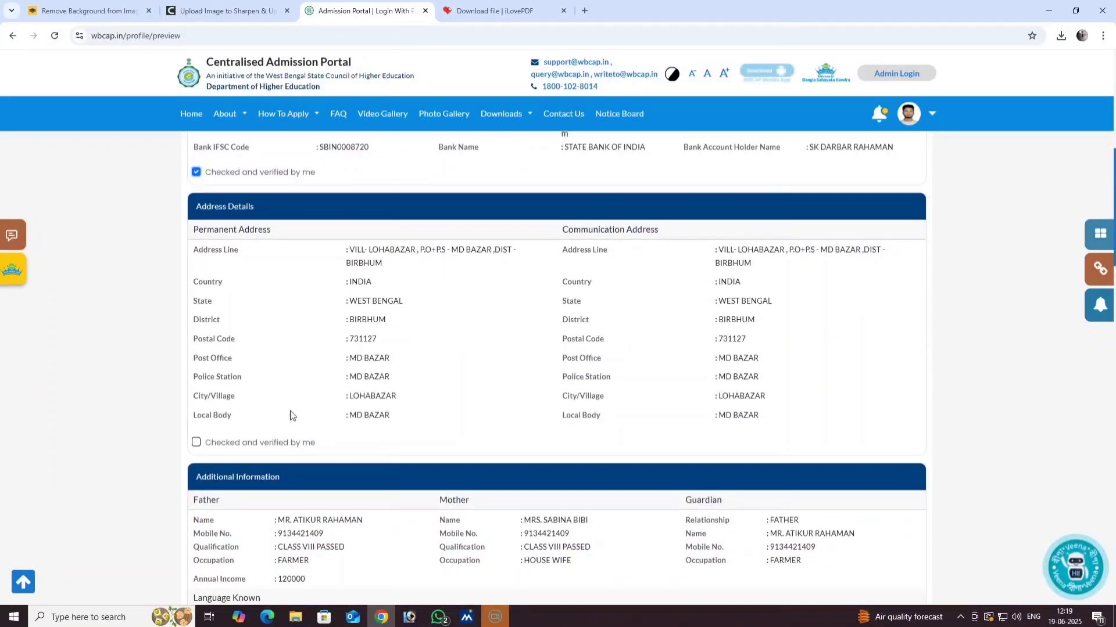
click(197, 444)
scroll(414, 436, down, 4)
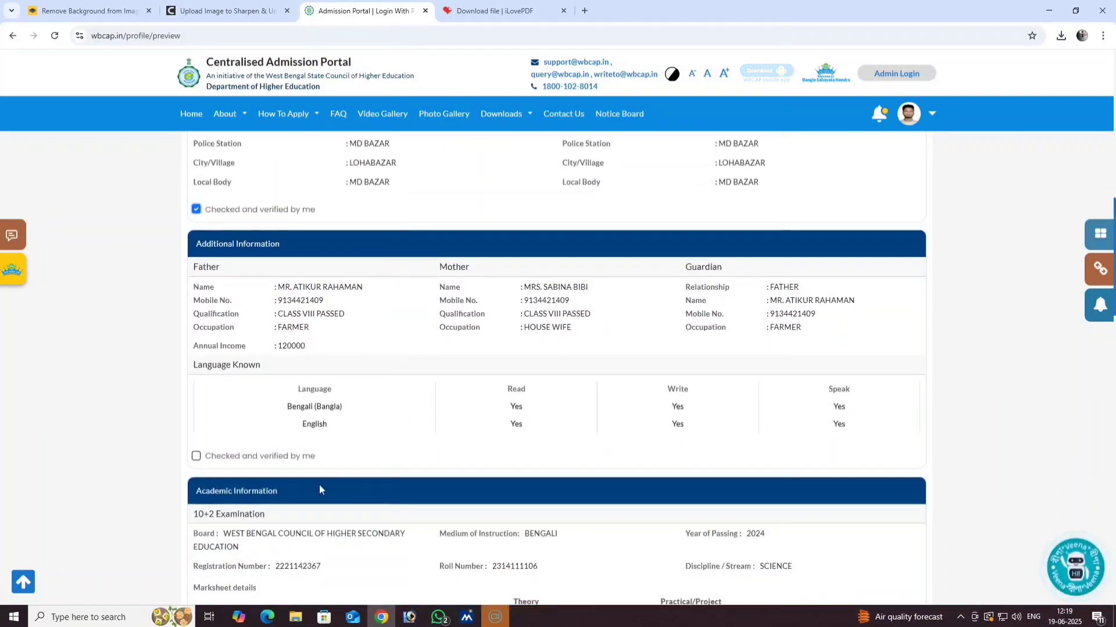
scroll(424, 454, down, 11)
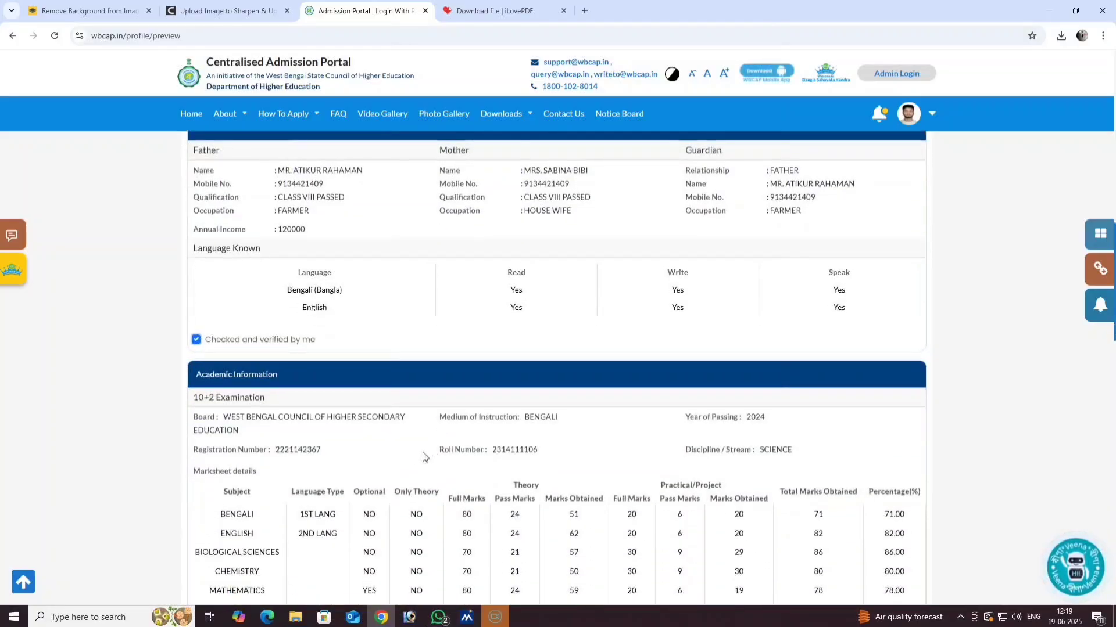
scroll(335, 472, down, 1)
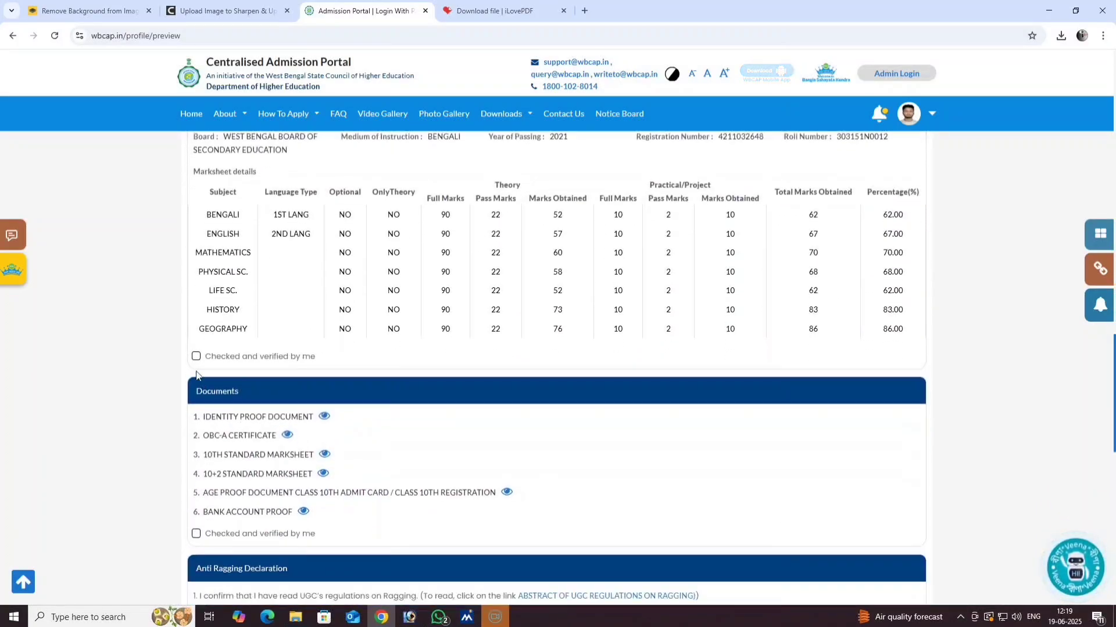
click(196, 357)
click(197, 533)
- Acknowledge the anti-ragging declaration and the consent declaration
scroll(279, 530, down, 3)
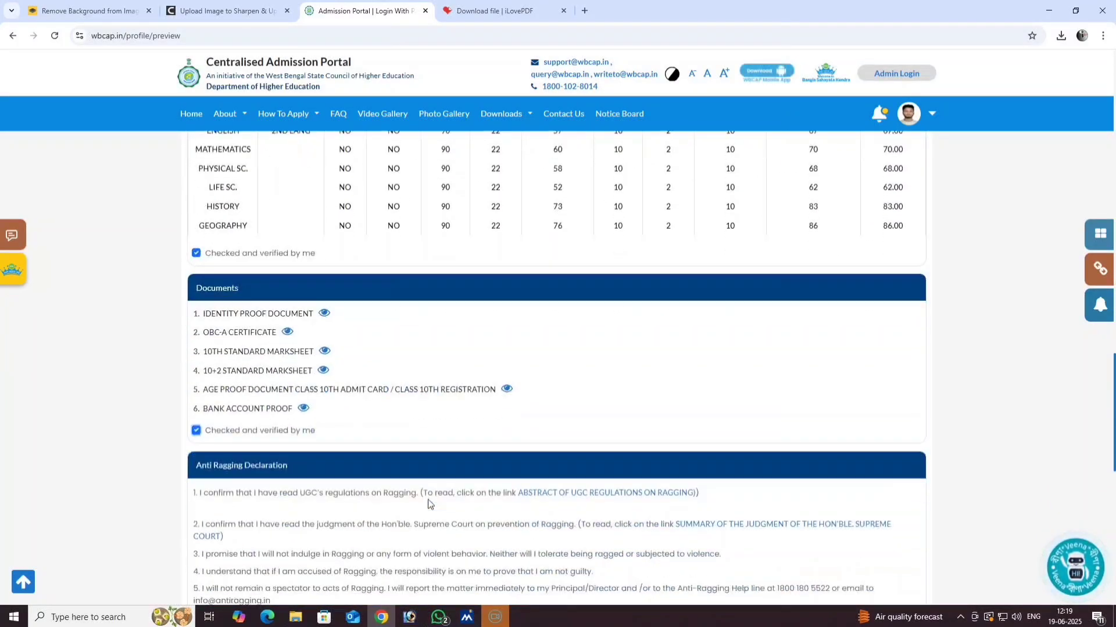
scroll(279, 530, down, 2)
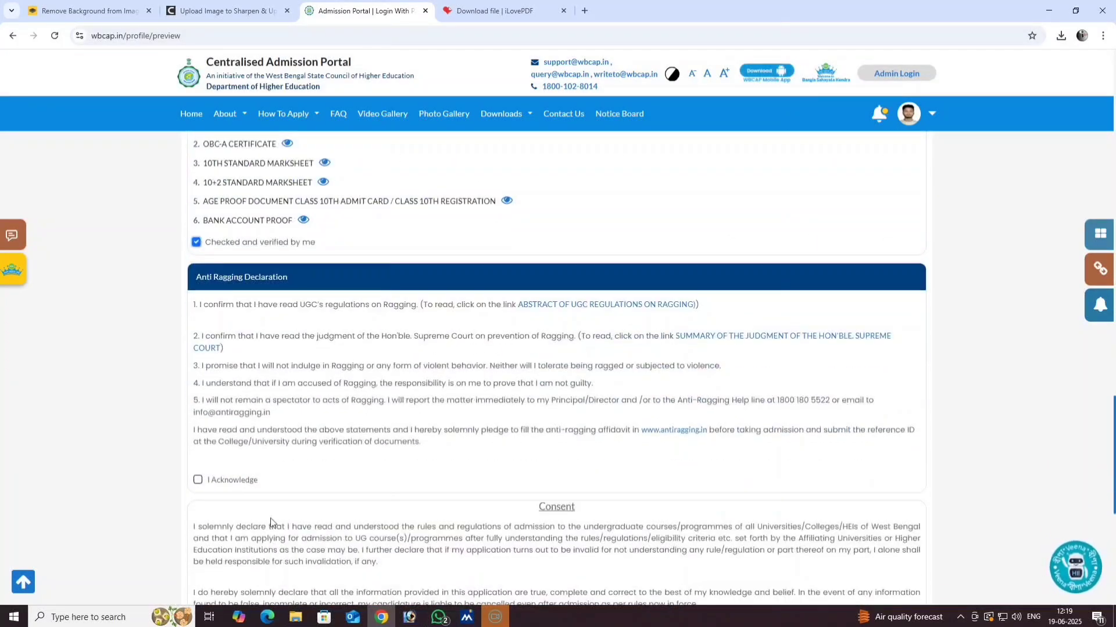
click(197, 481)
scroll(416, 478, up, 8)
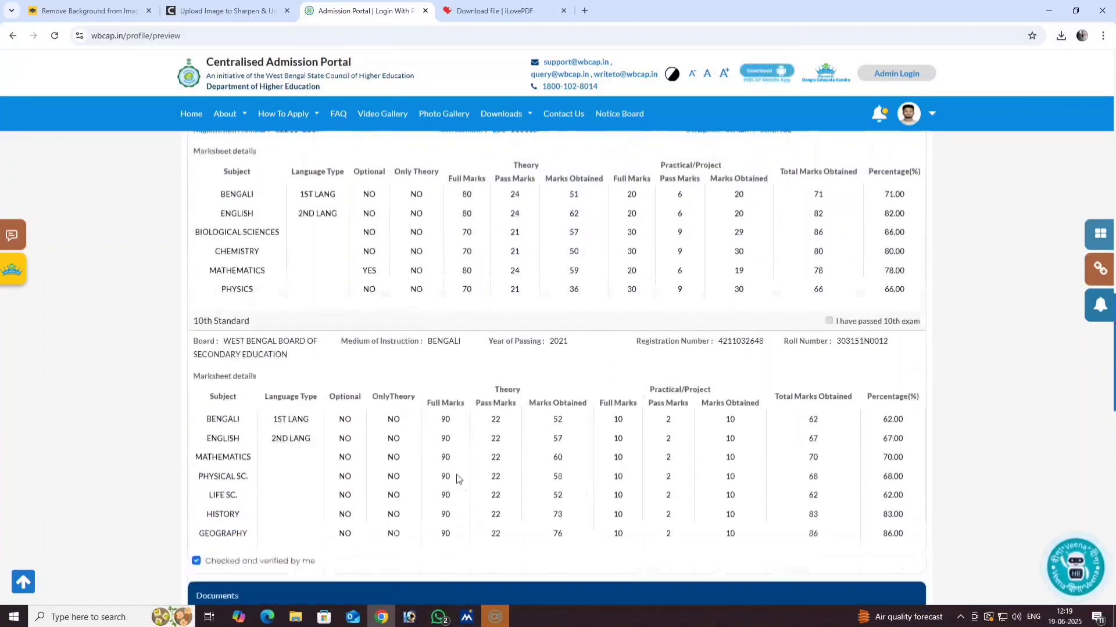
scroll(457, 479, up, 7)
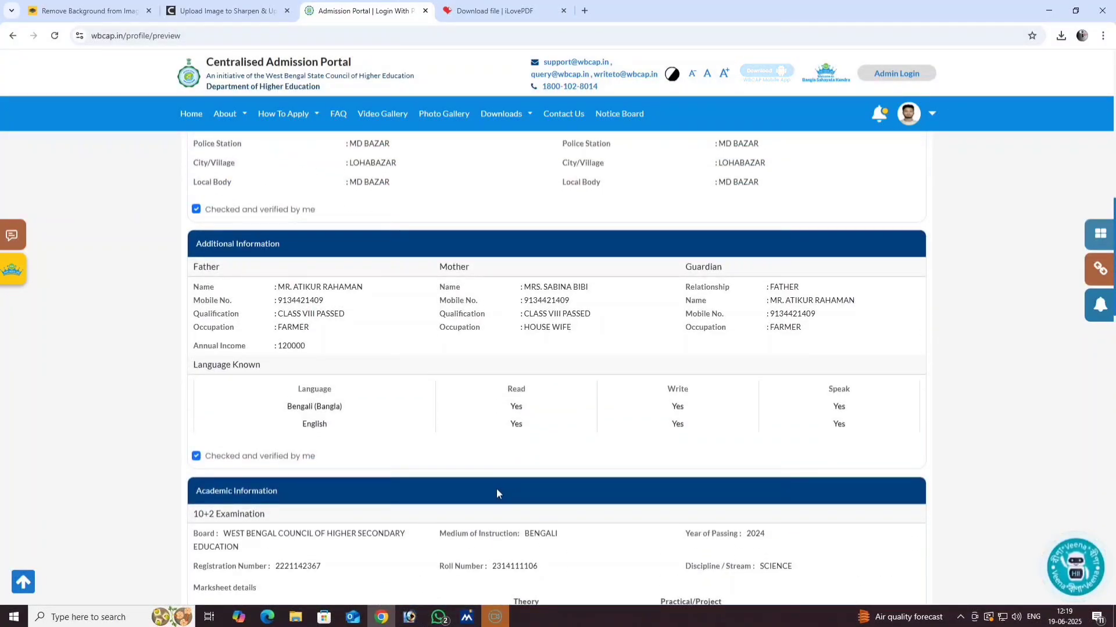
scroll(522, 488, up, 4)
scroll(525, 489, up, 1)
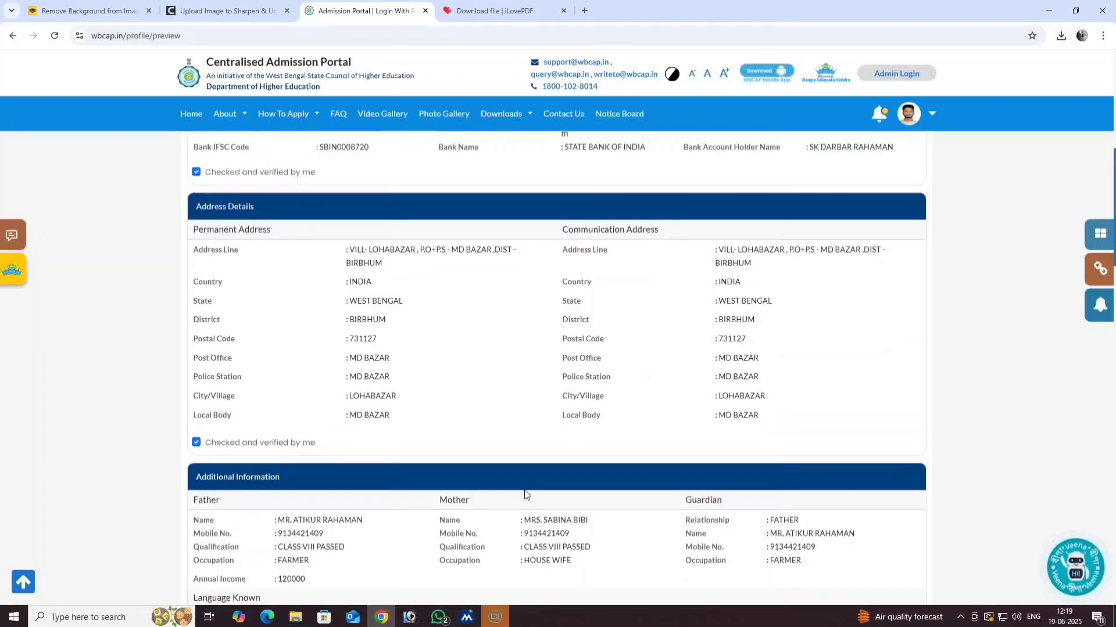
scroll(525, 494, down, 17)
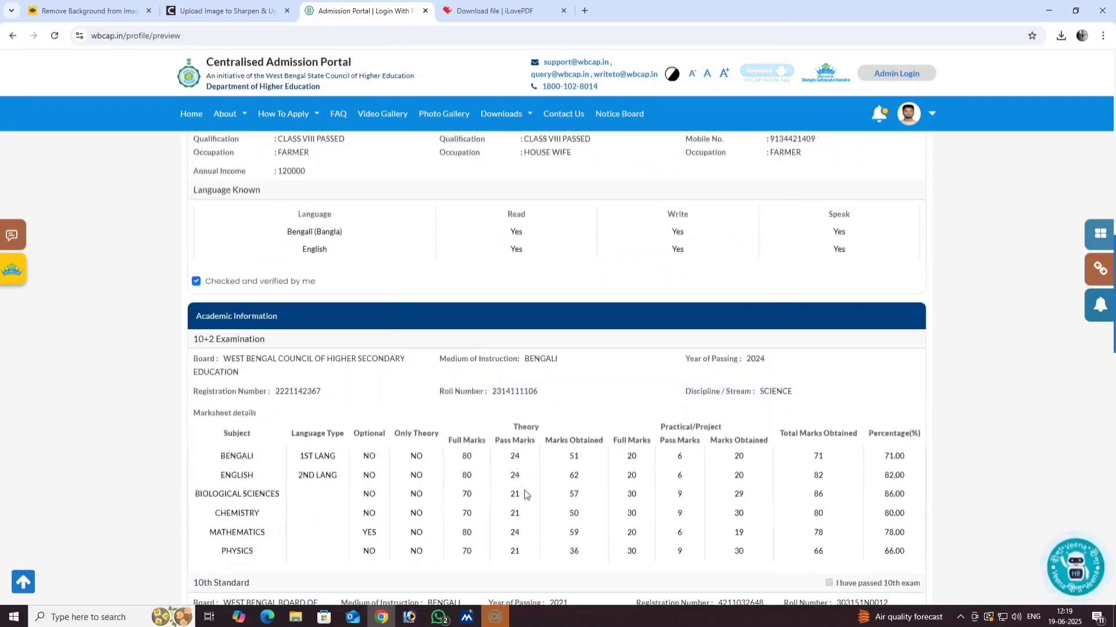
scroll(525, 494, down, 7)
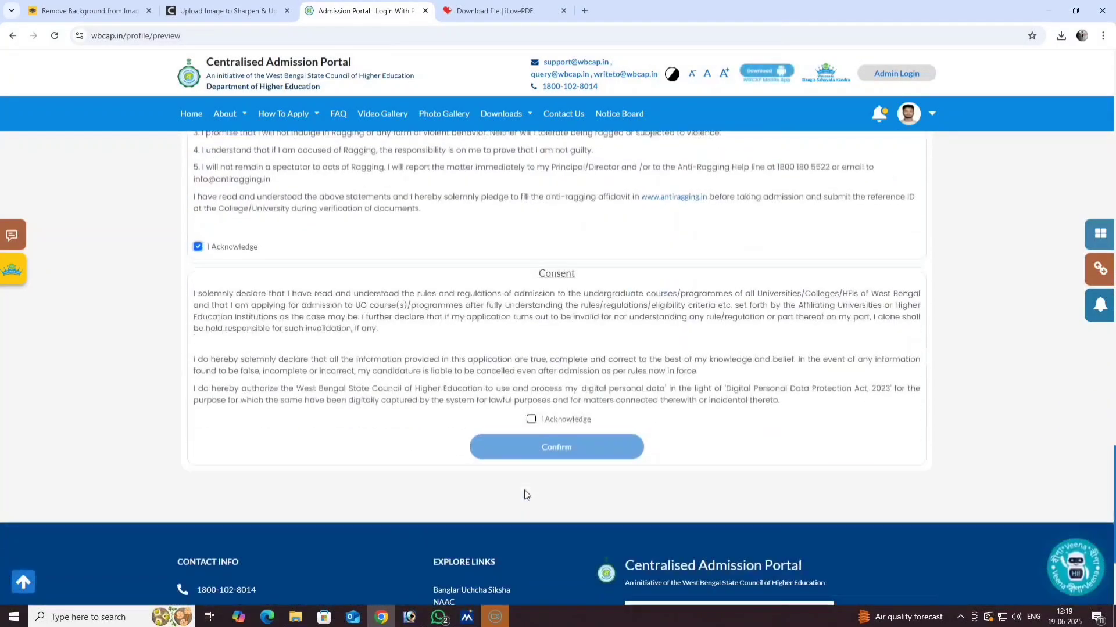
click(532, 420)
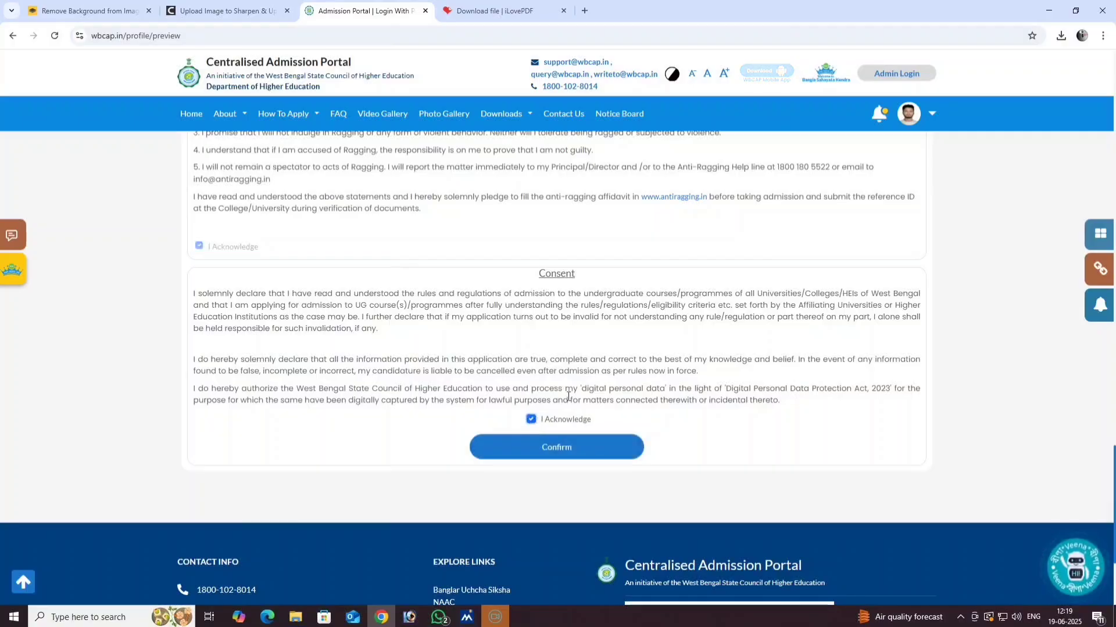
scroll(590, 374, up, 3)
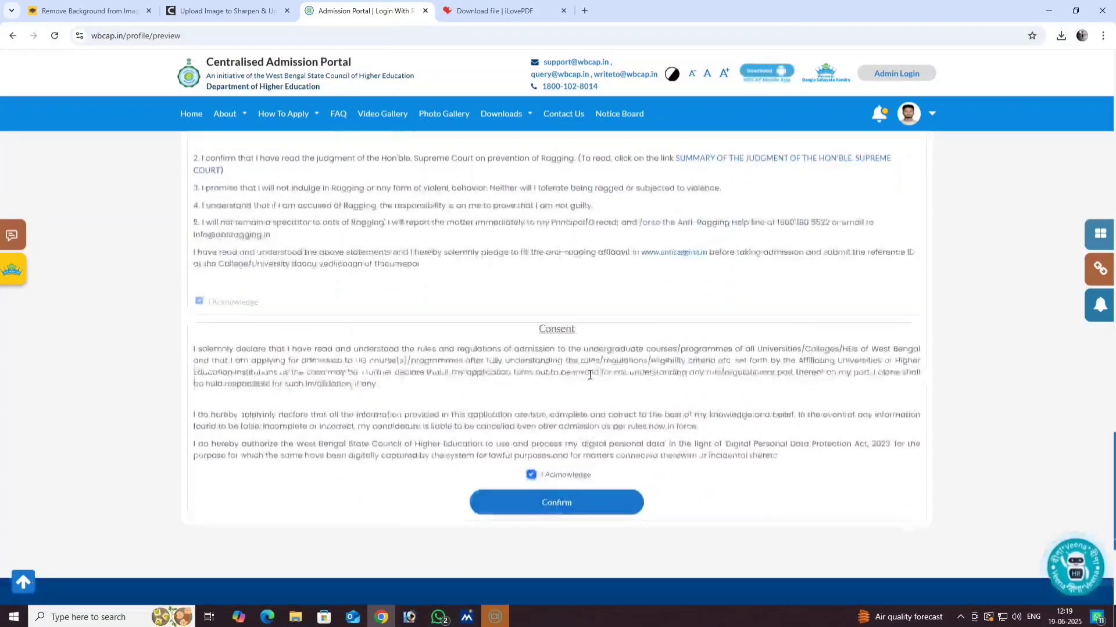
scroll(589, 375, up, 15)
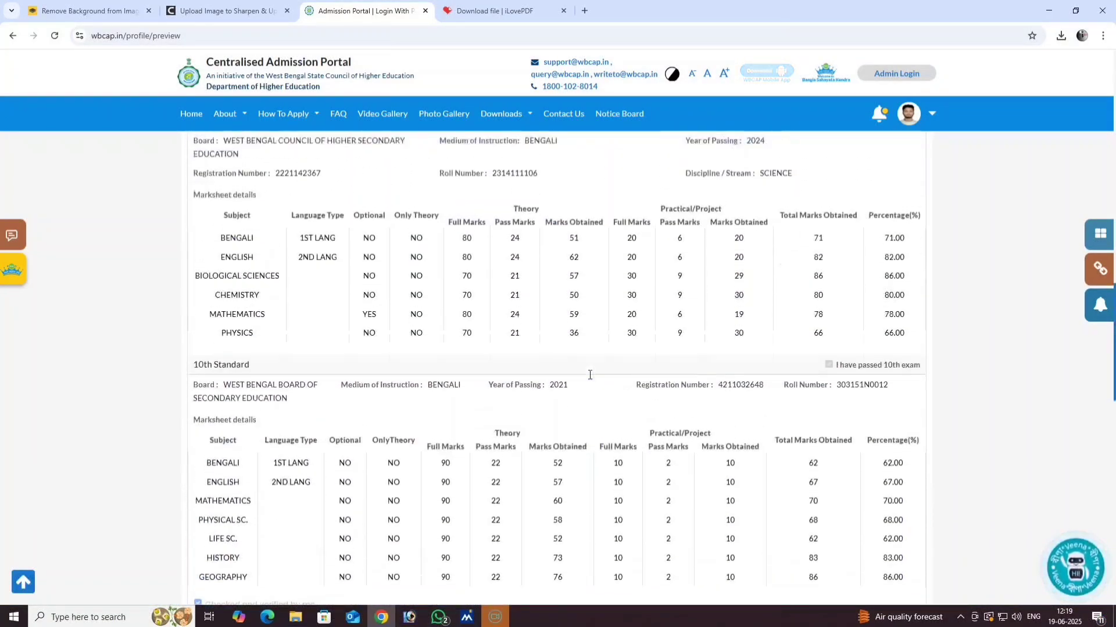
scroll(589, 376, up, 15)
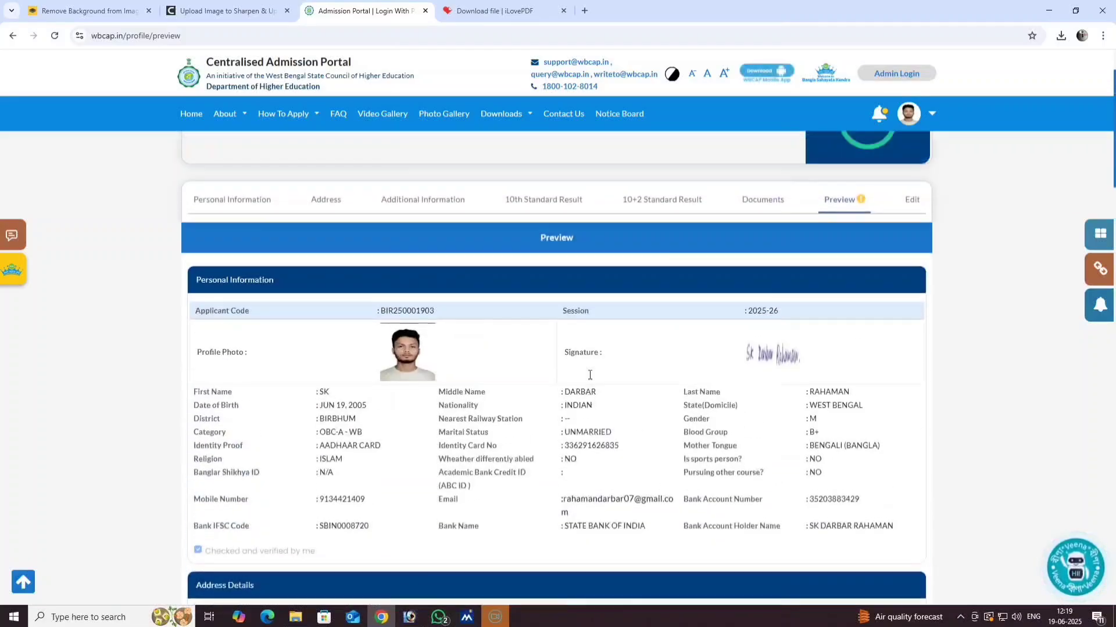
scroll(589, 380, down, 13)
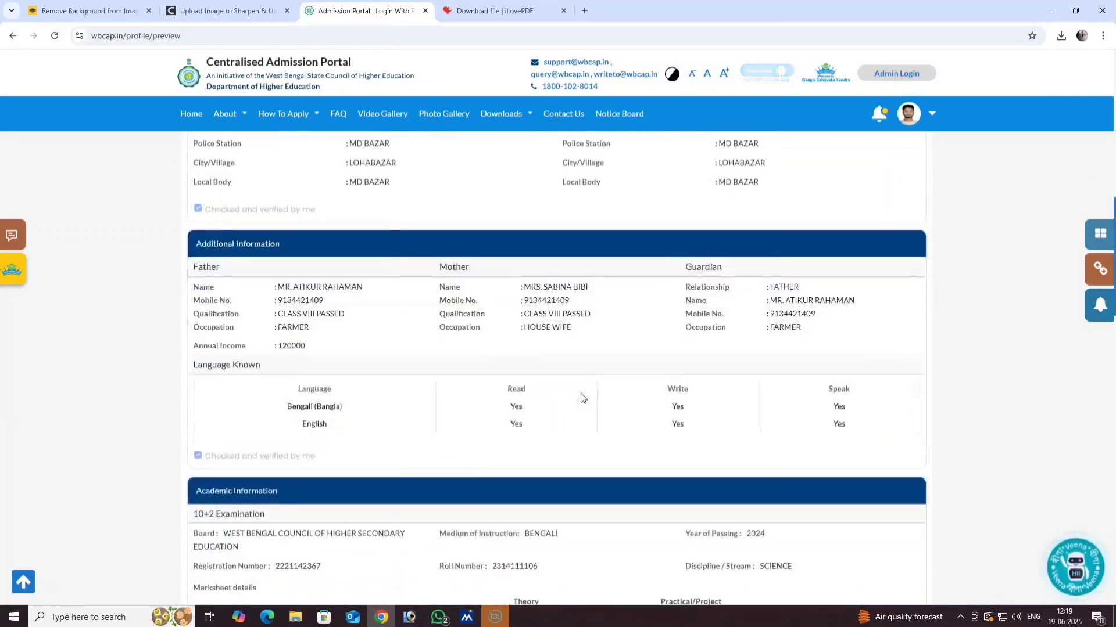
scroll(581, 398, up, 6)
scroll(581, 398, up, 5)
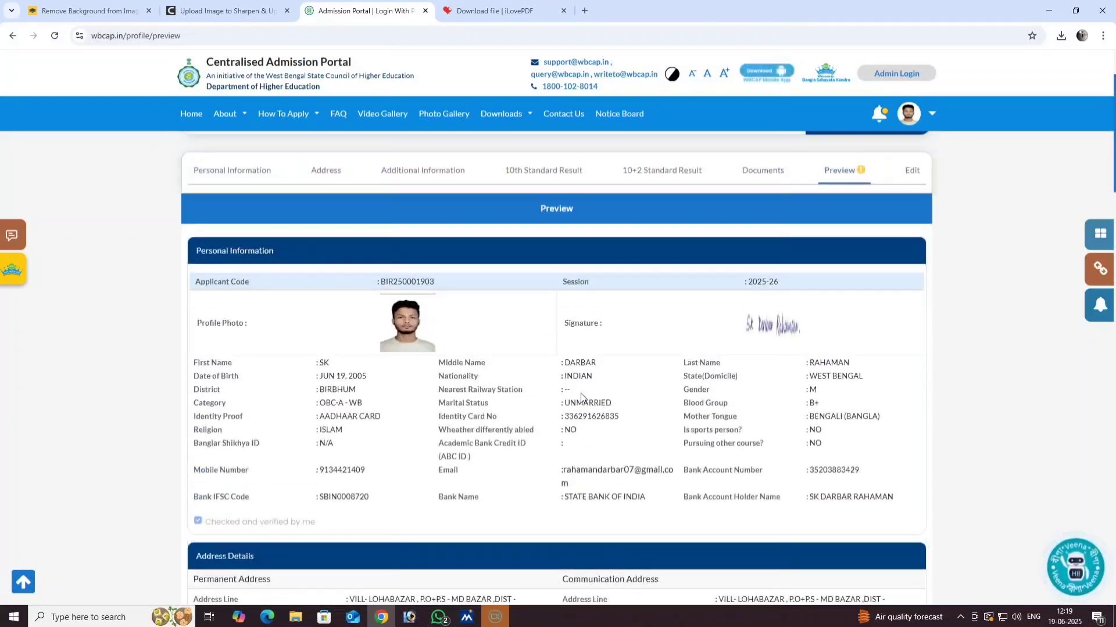
scroll(463, 398, down, 1)
scroll(463, 399, up, 1)
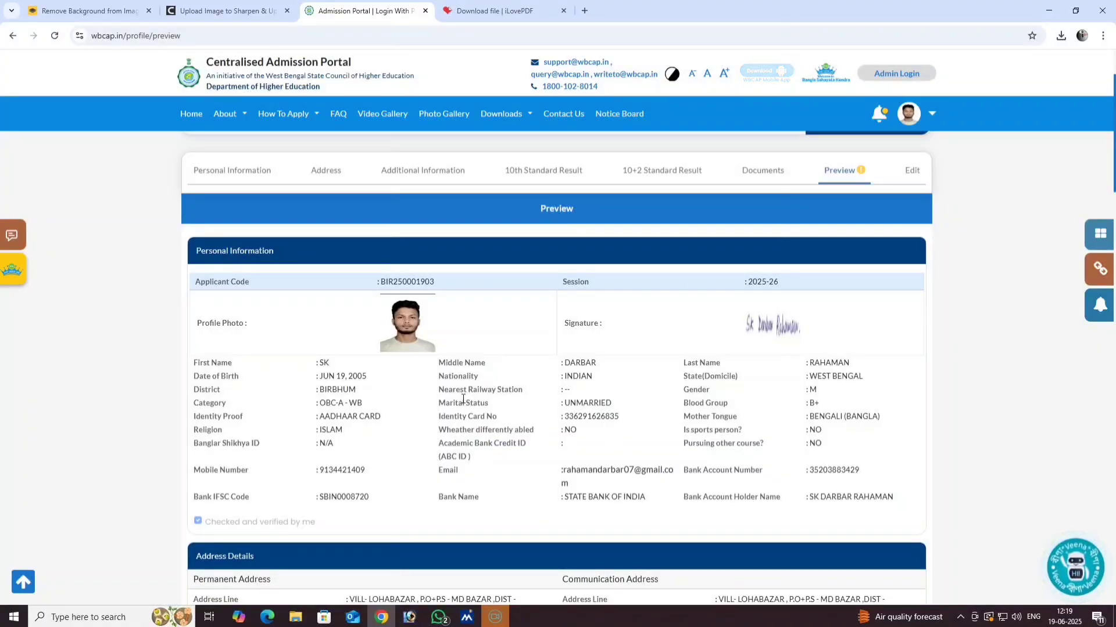
scroll(463, 399, up, 2)
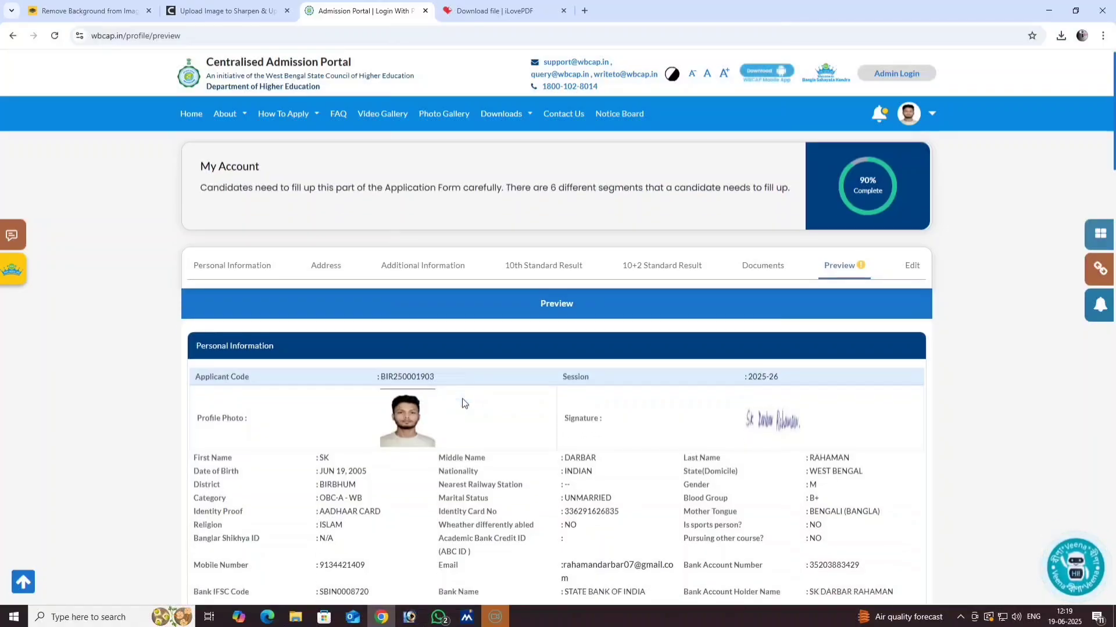
scroll(463, 402, down, 20)
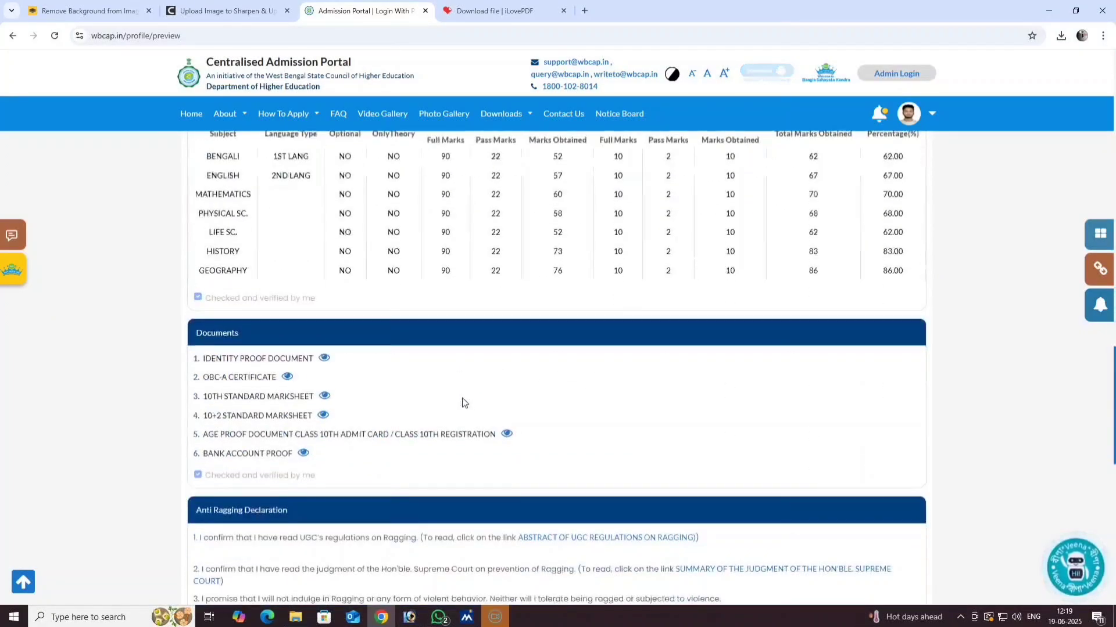
scroll(463, 402, down, 15)
scroll(532, 369, up, 1)
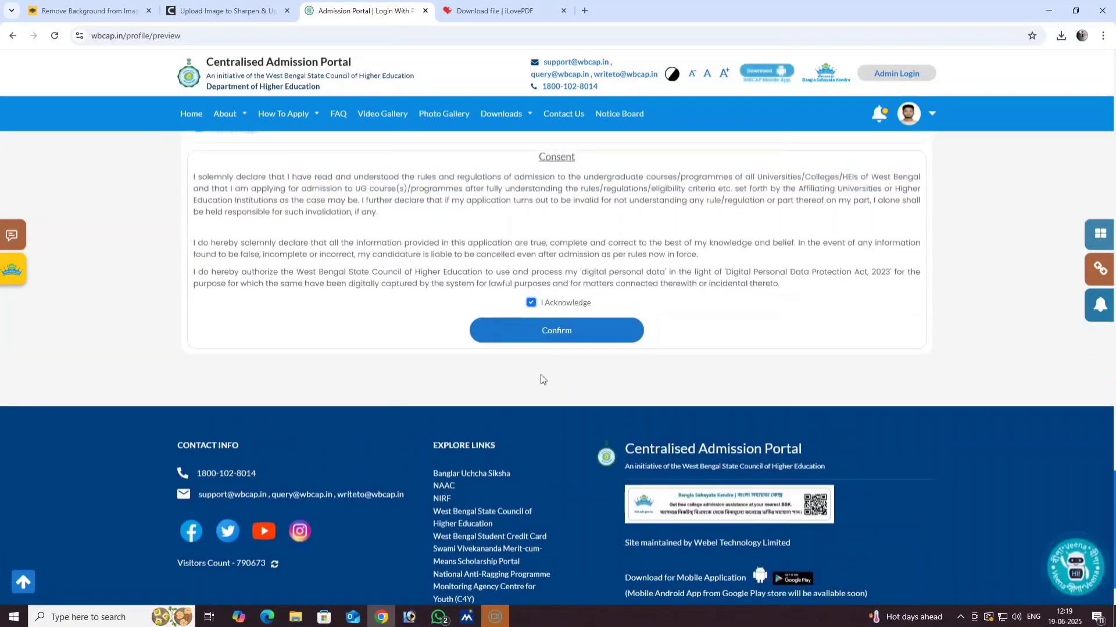
- Confirm the reviewed profile, then choose Add Course/College from the empty preference list
click(549, 336)
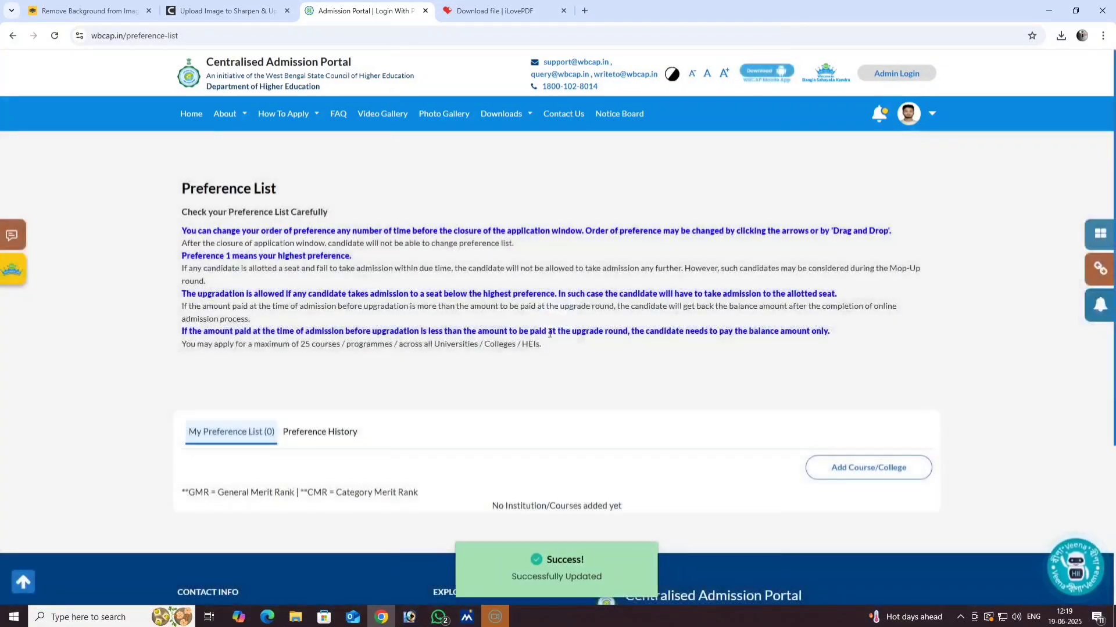
scroll(496, 401, down, 1)
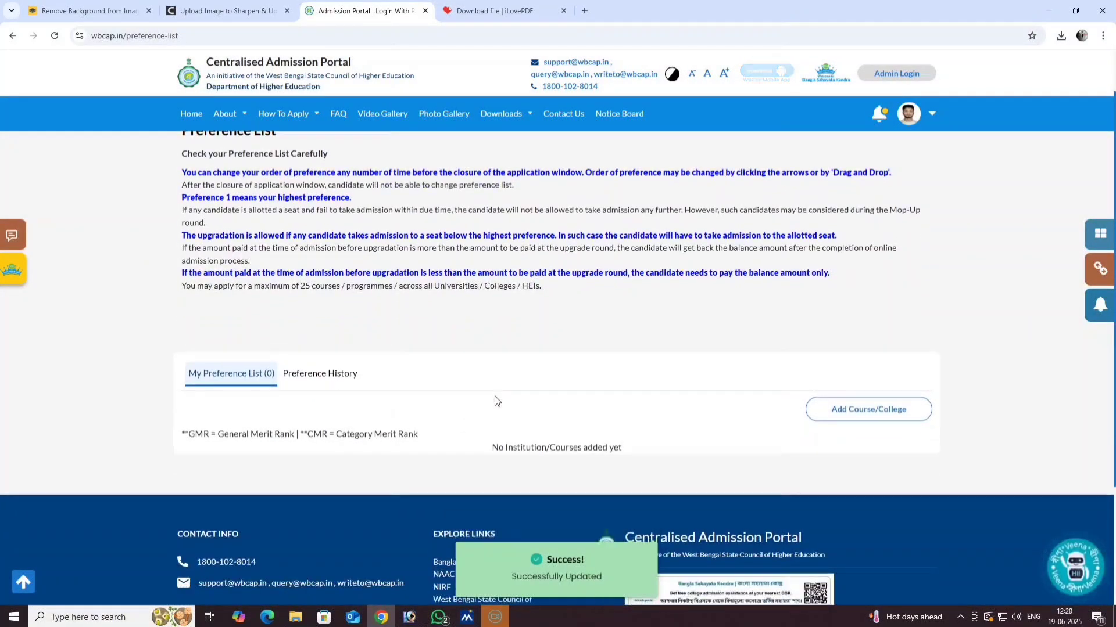
click(870, 412)
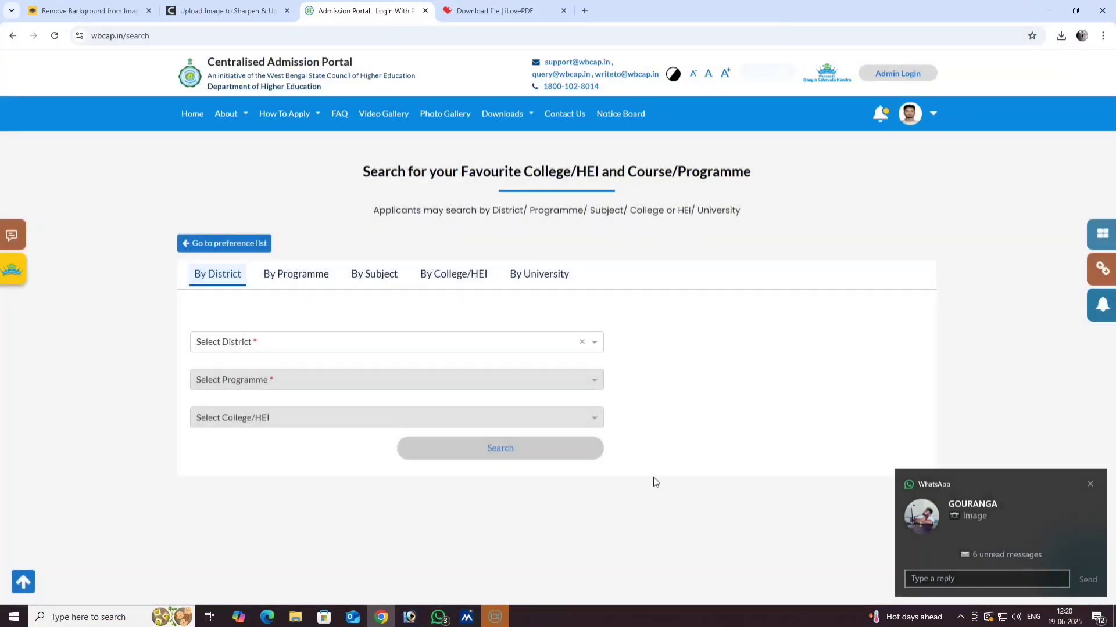
- Set the district to Birbhum and the programme to 4-Year B.Com. (Hons.)
click(249, 346)
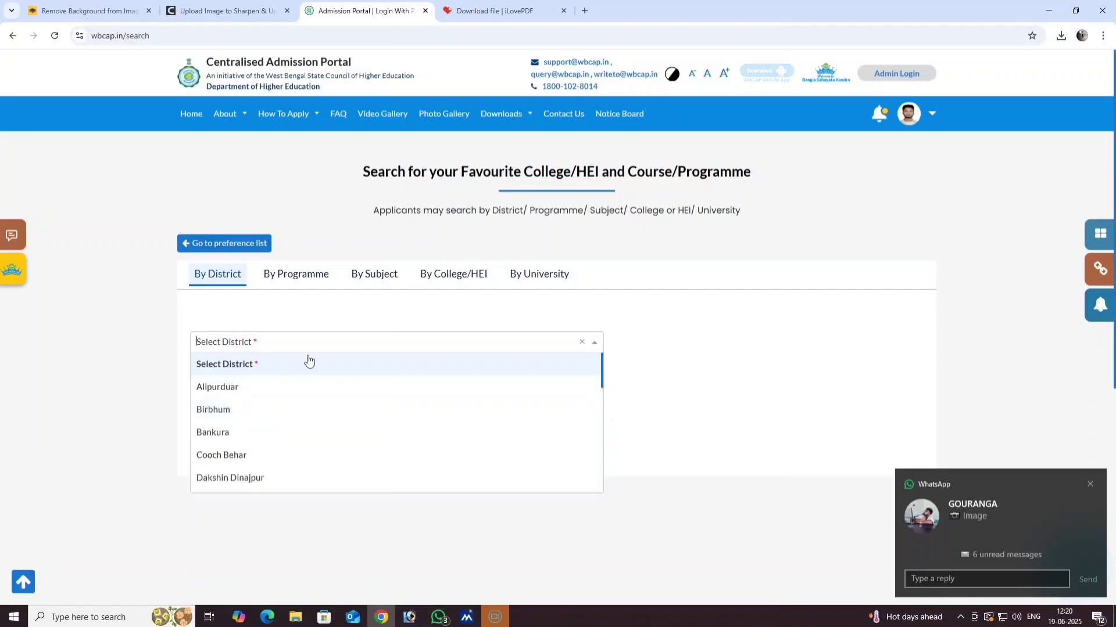
click(683, 318)
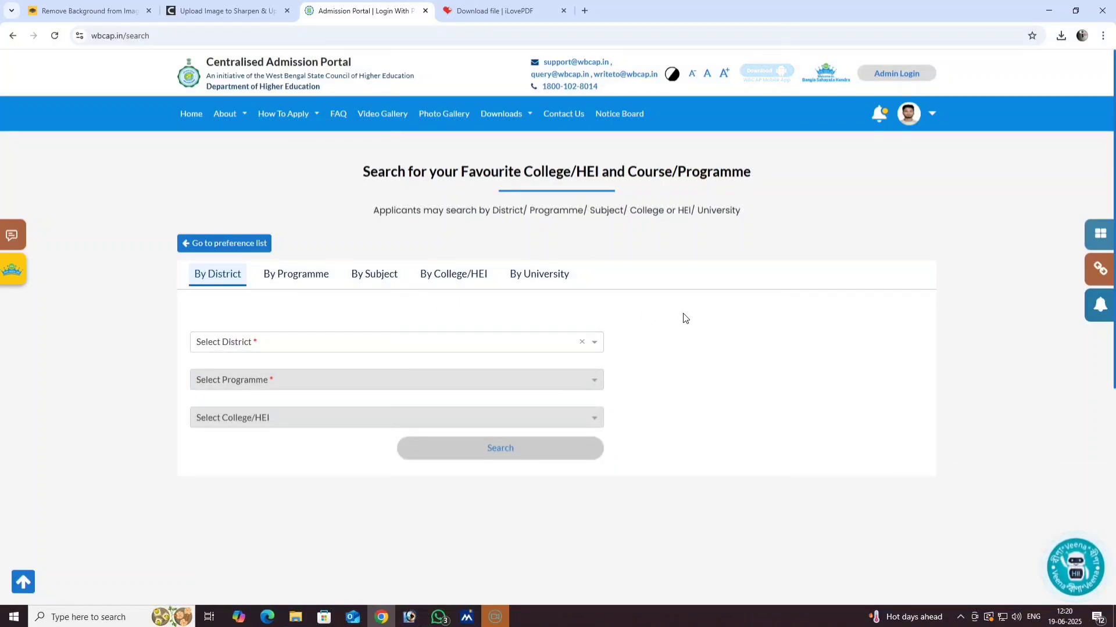
click(304, 344)
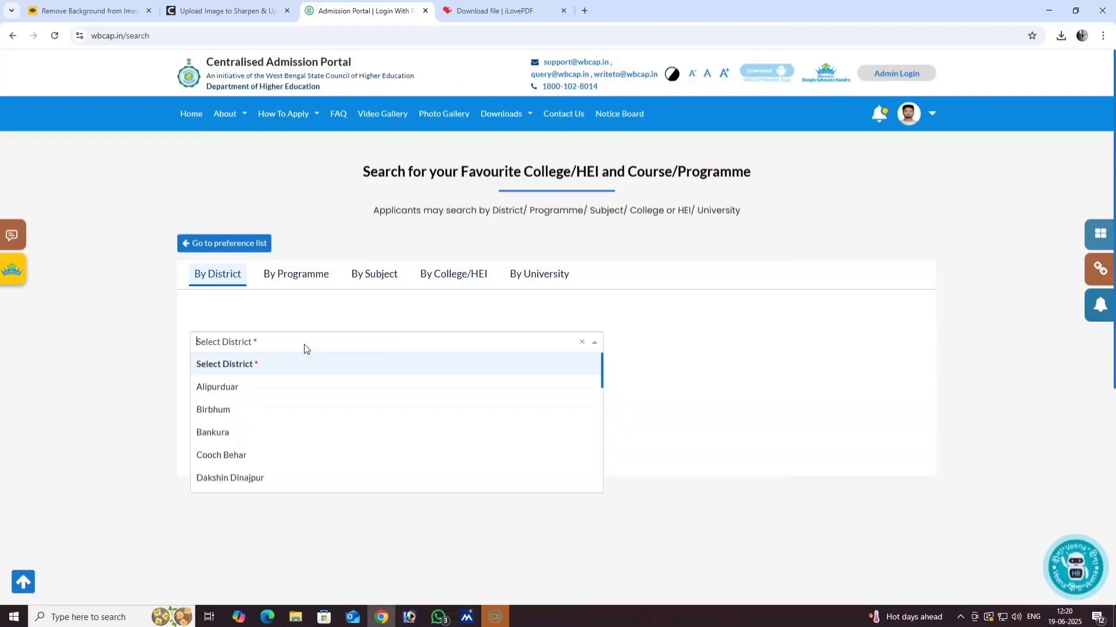
click(230, 411)
click(293, 385)
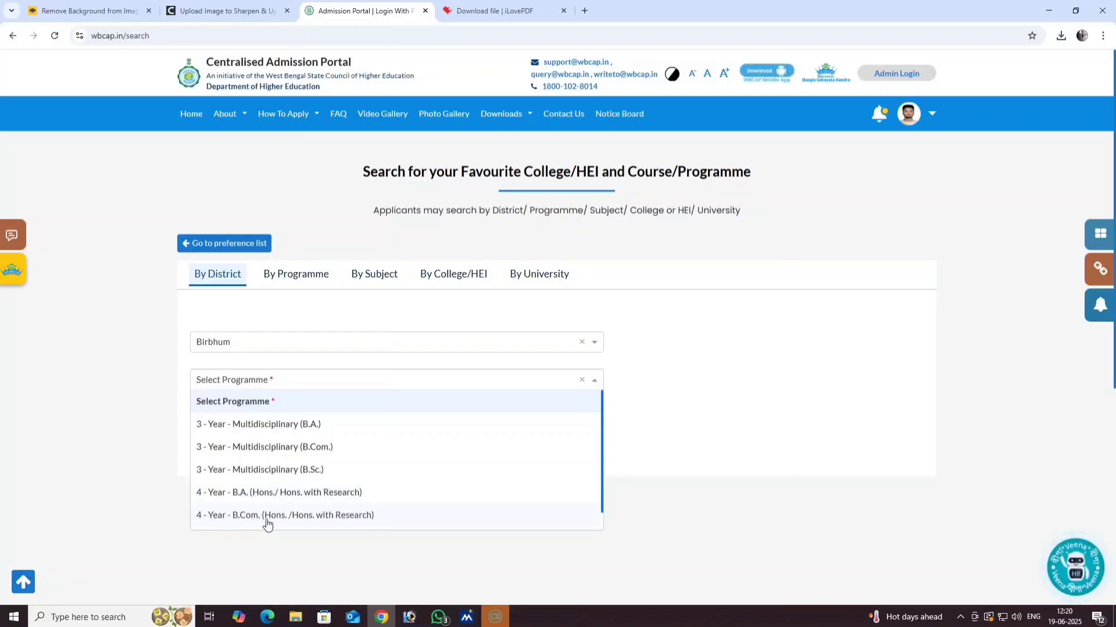
click(316, 516)
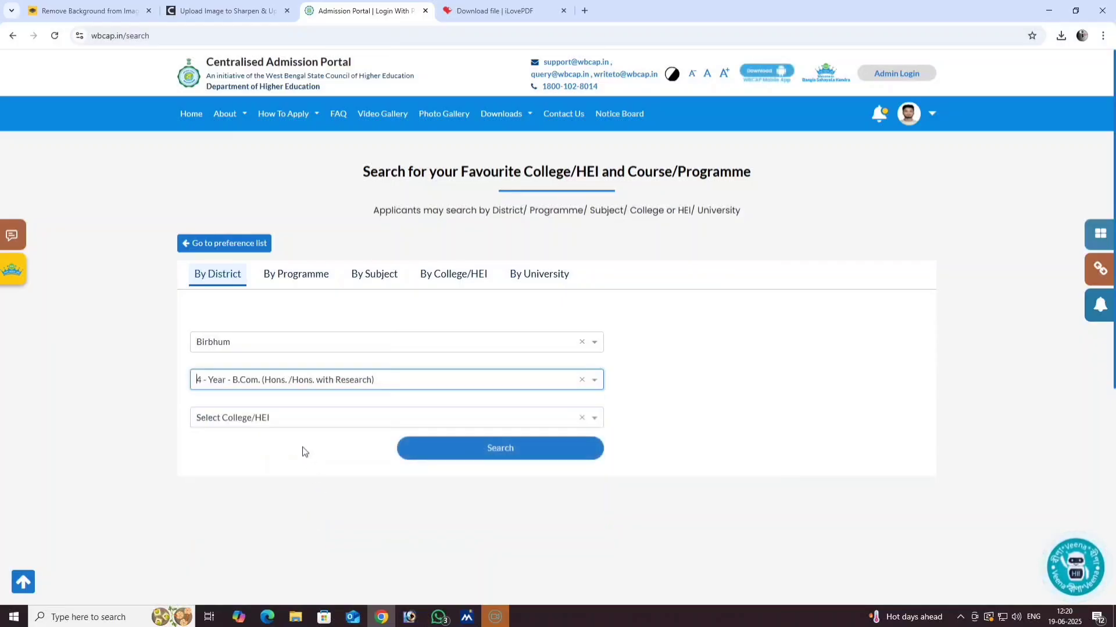
- Search Suri Vidyasagar College, returning the single B.COM Accounting & Management result
click(284, 419)
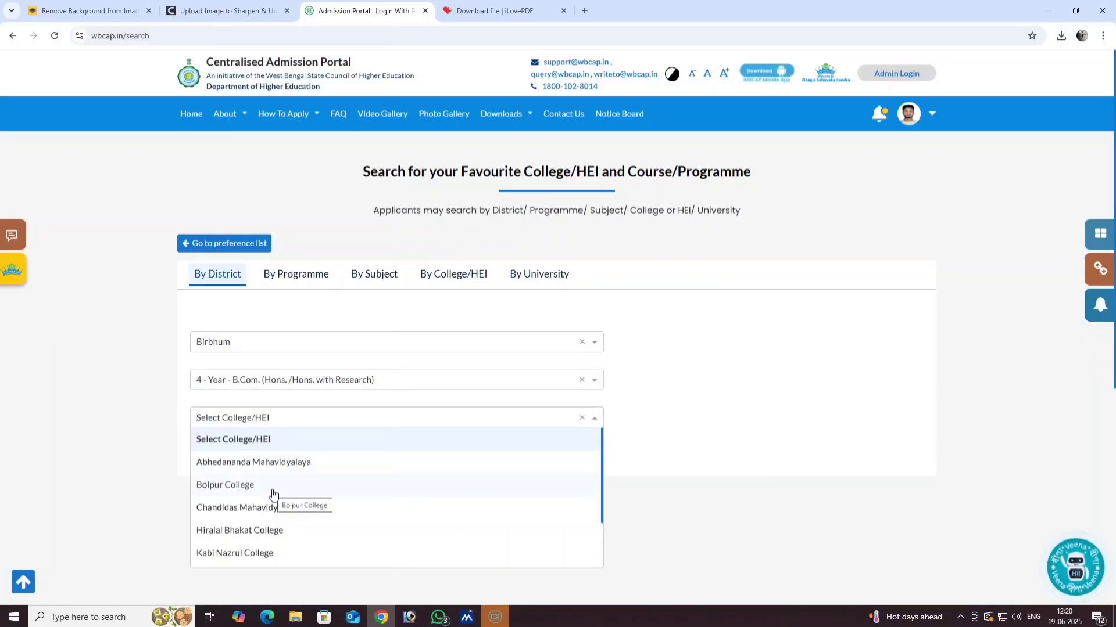
scroll(274, 495, down, 1)
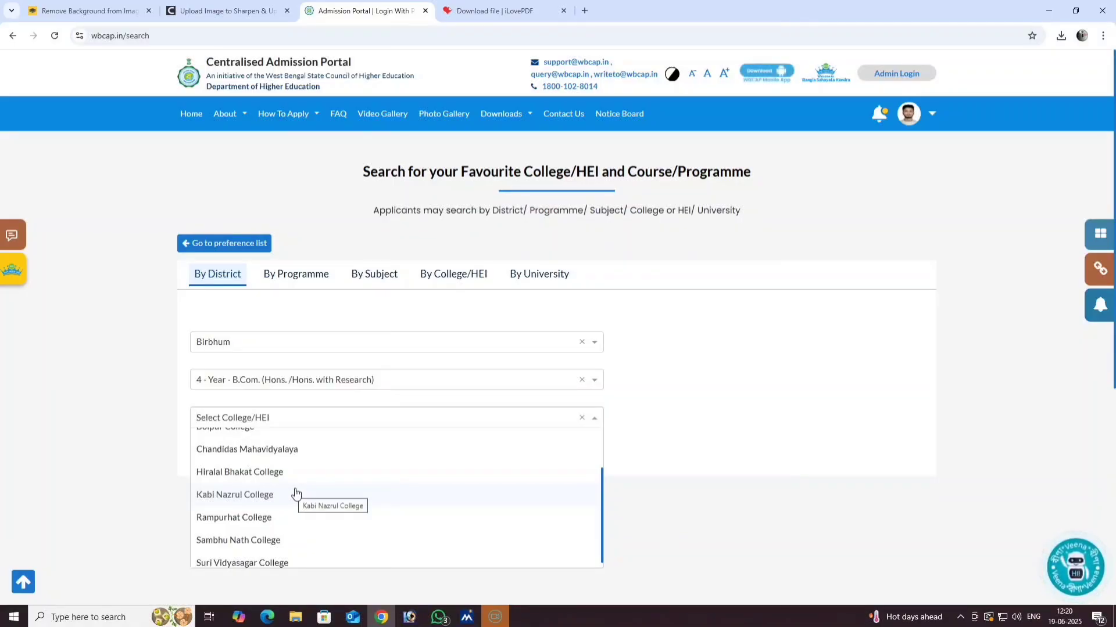
scroll(297, 493, down, 1)
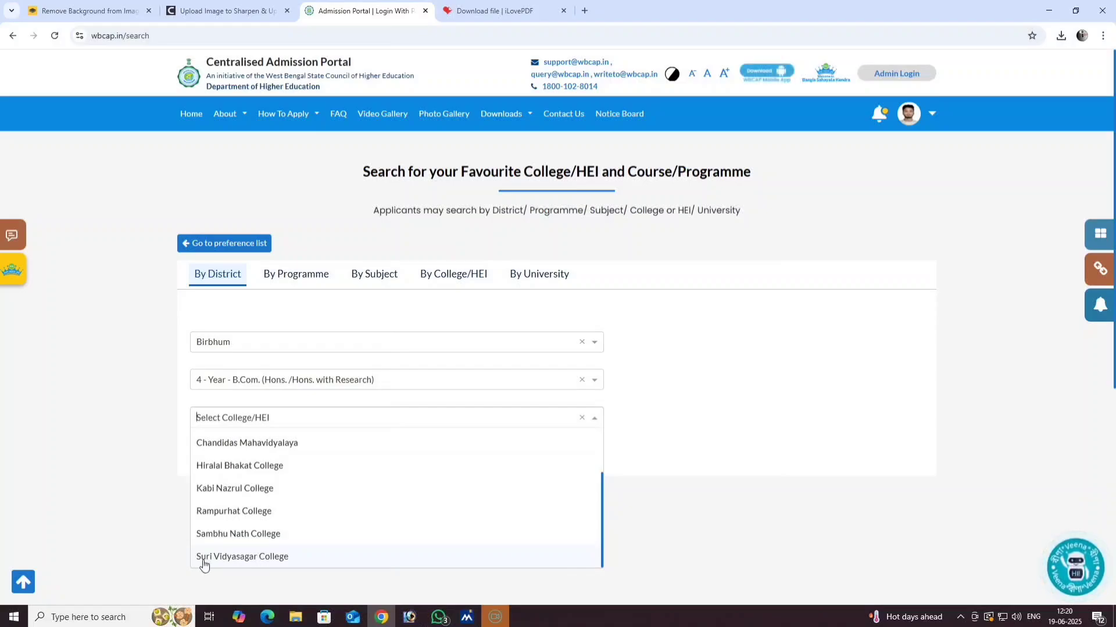
click(270, 557)
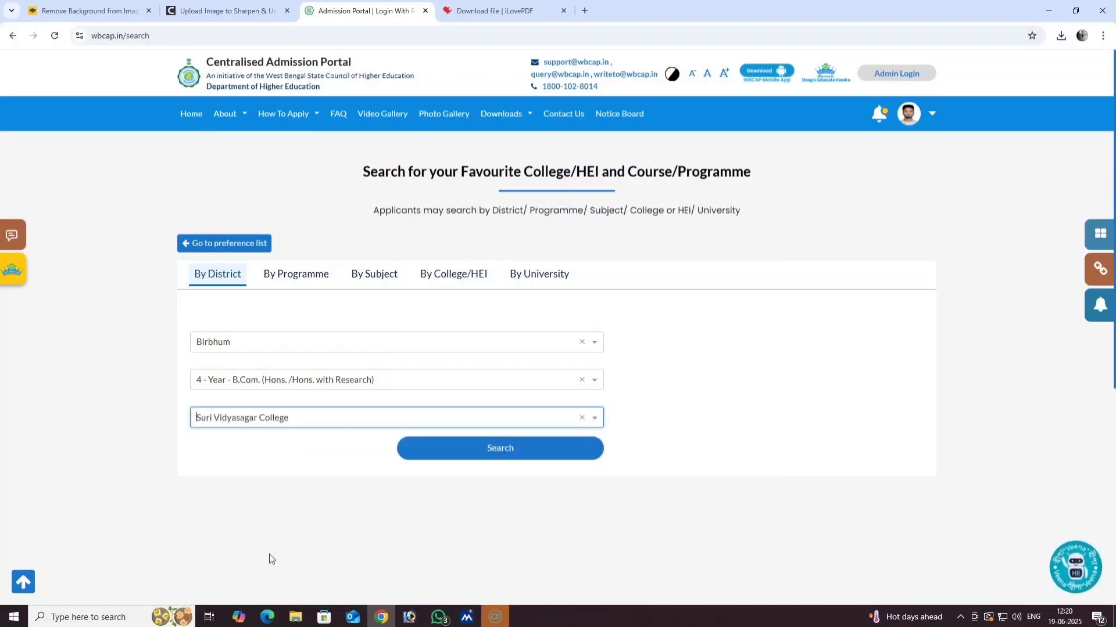
click(490, 459)
scroll(230, 456, down, 1)
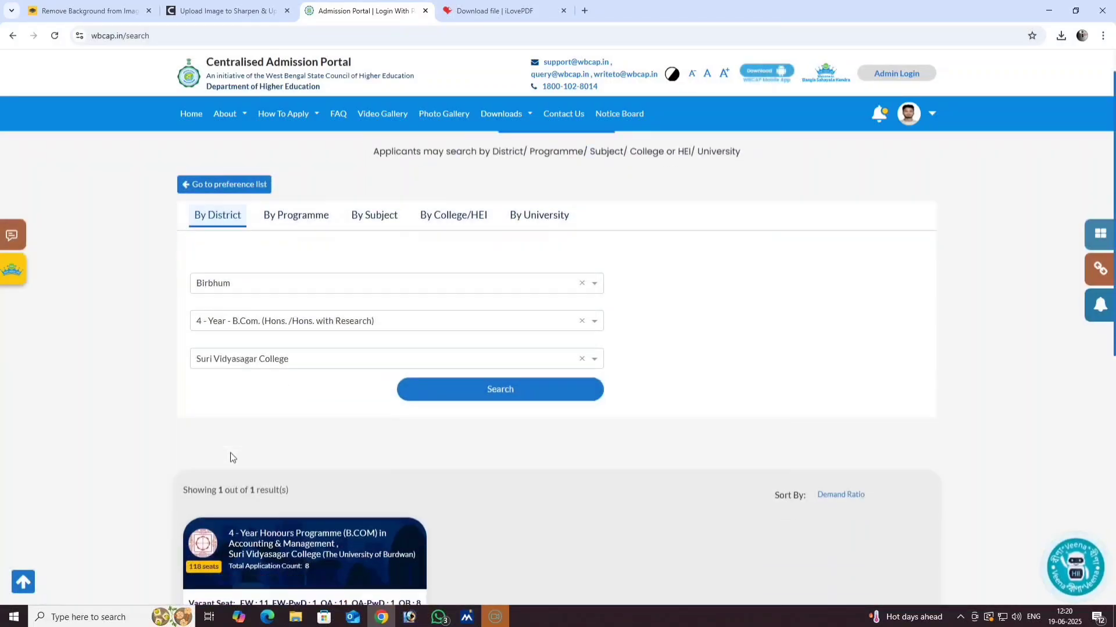
scroll(230, 452, down, 8)
scroll(294, 372, up, 2)
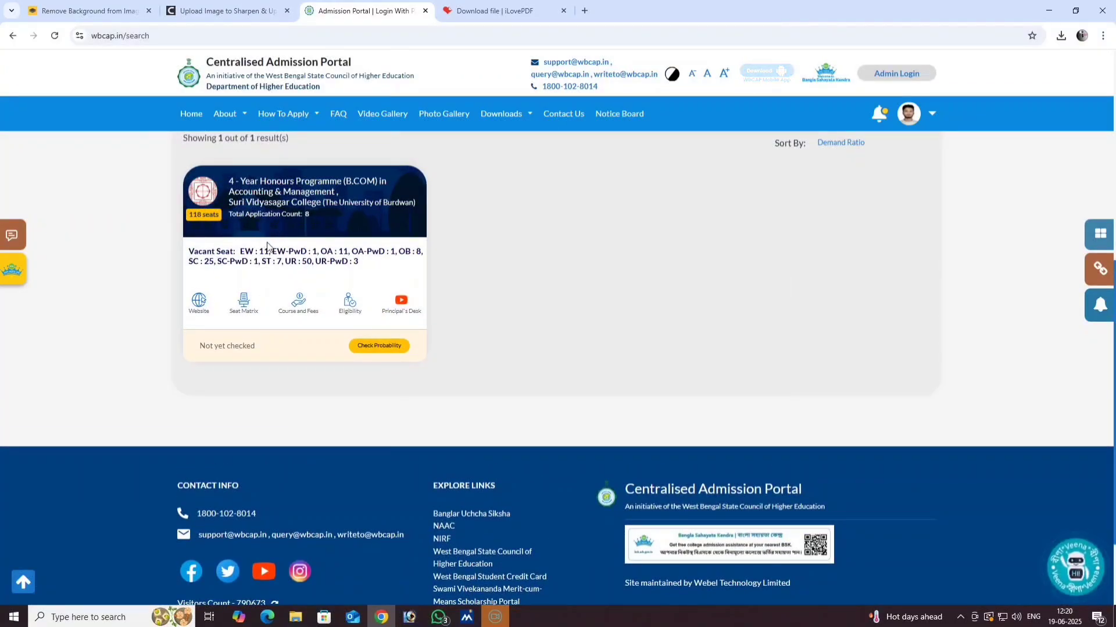
scroll(268, 247, up, 1)
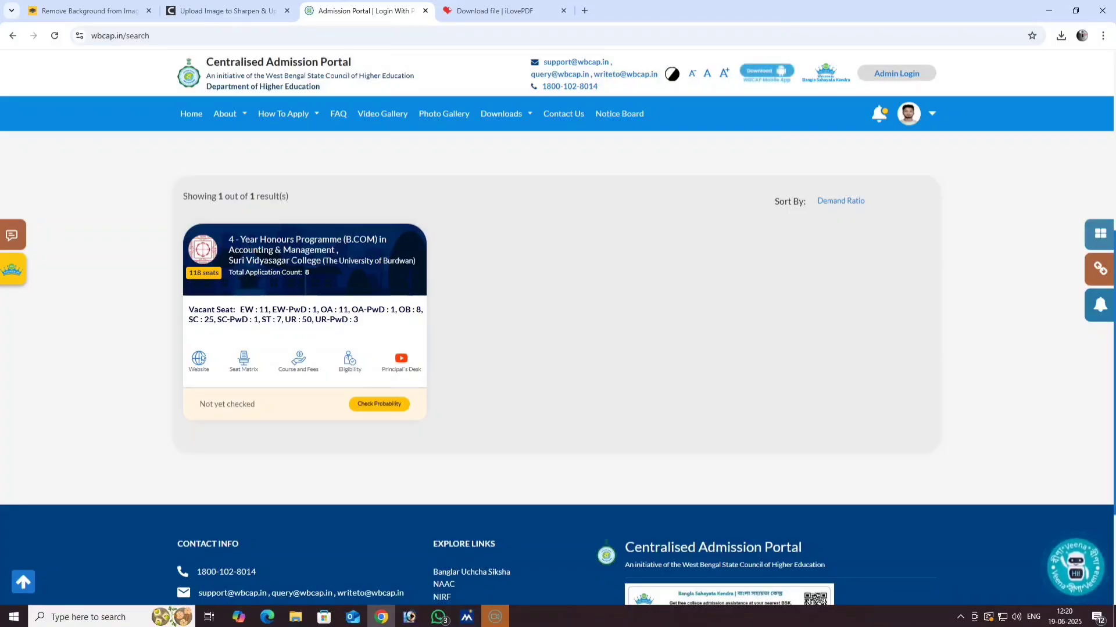
scroll(284, 330, up, 5)
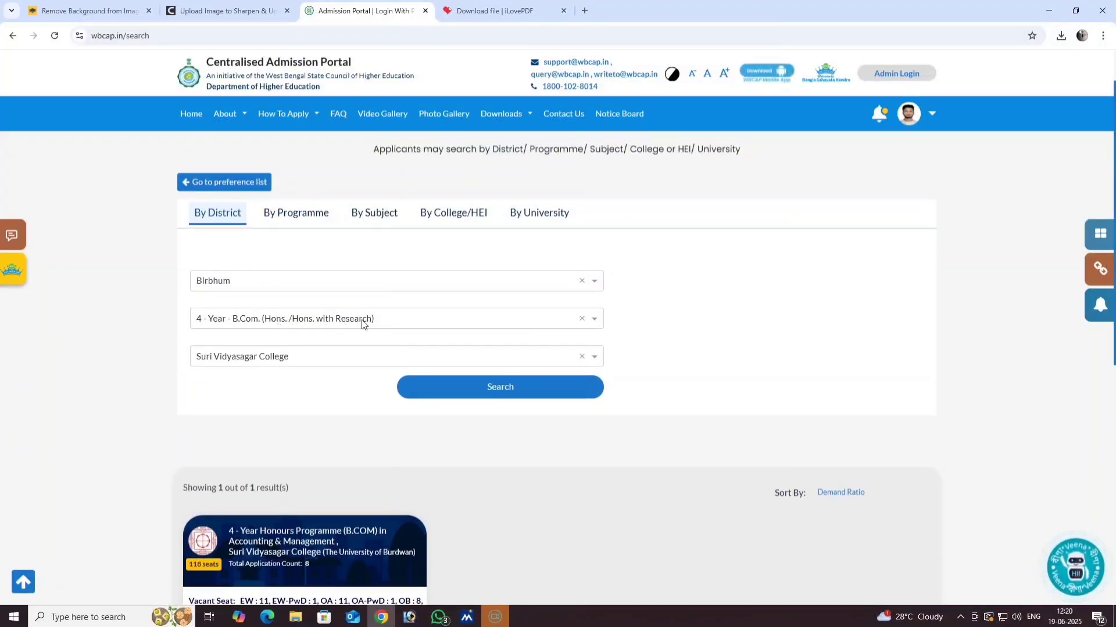
- Switch the programme to 4-Year B.A. honours and search Suri Vidyasagar College
click(389, 323)
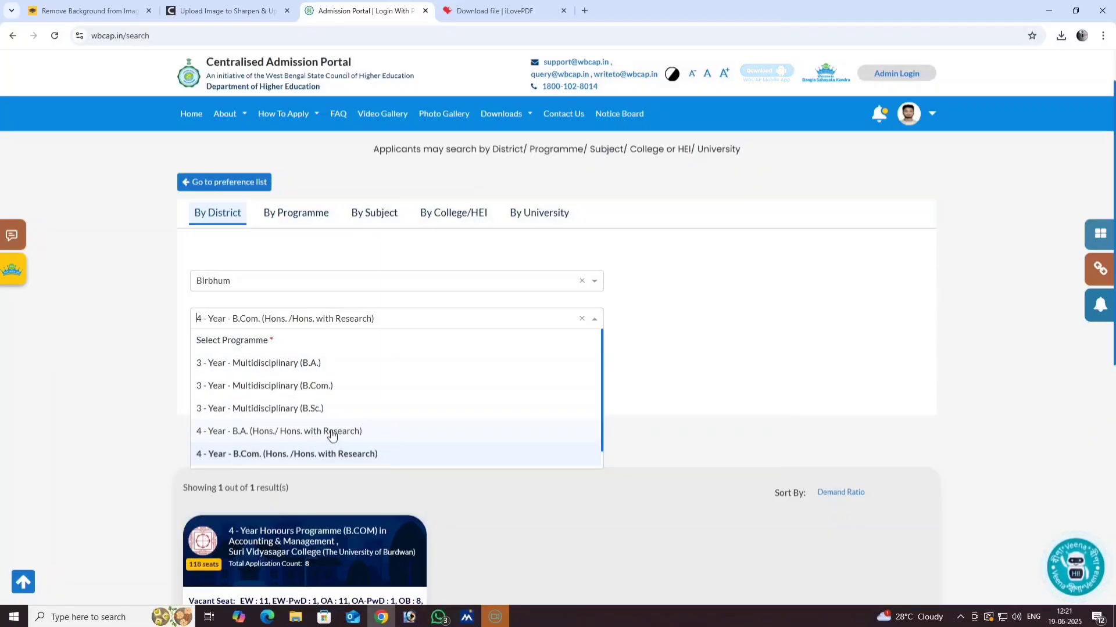
click(290, 434)
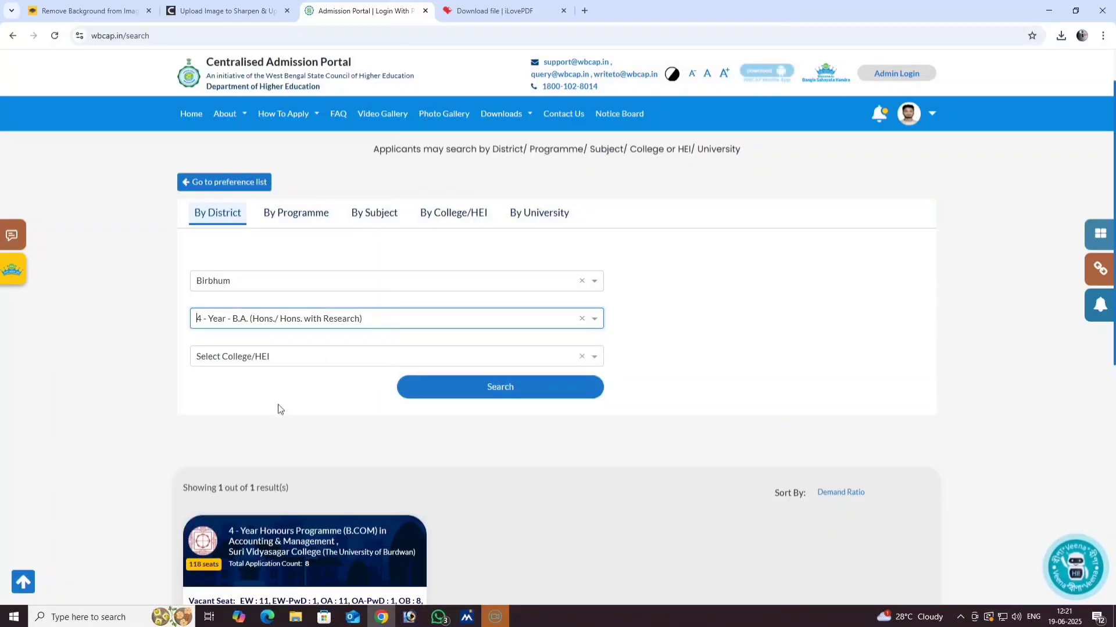
click(278, 356)
scroll(269, 477, down, 6)
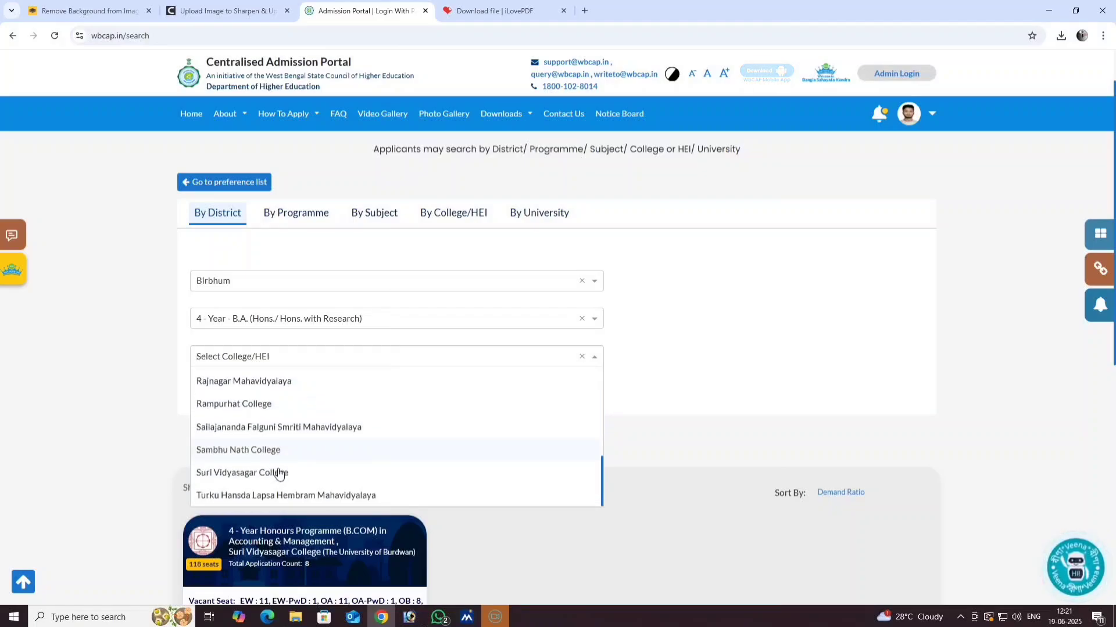
click(244, 476)
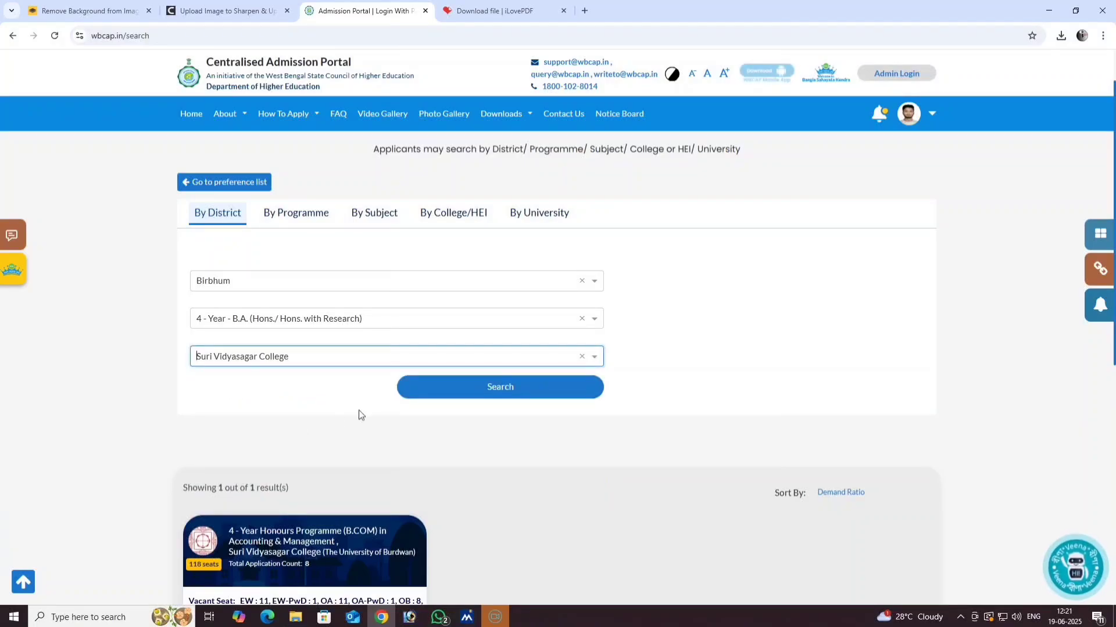
click(455, 396)
- Scroll through the 11 B.A. honours results, from Geography and English to Economics
scroll(282, 407, down, 2)
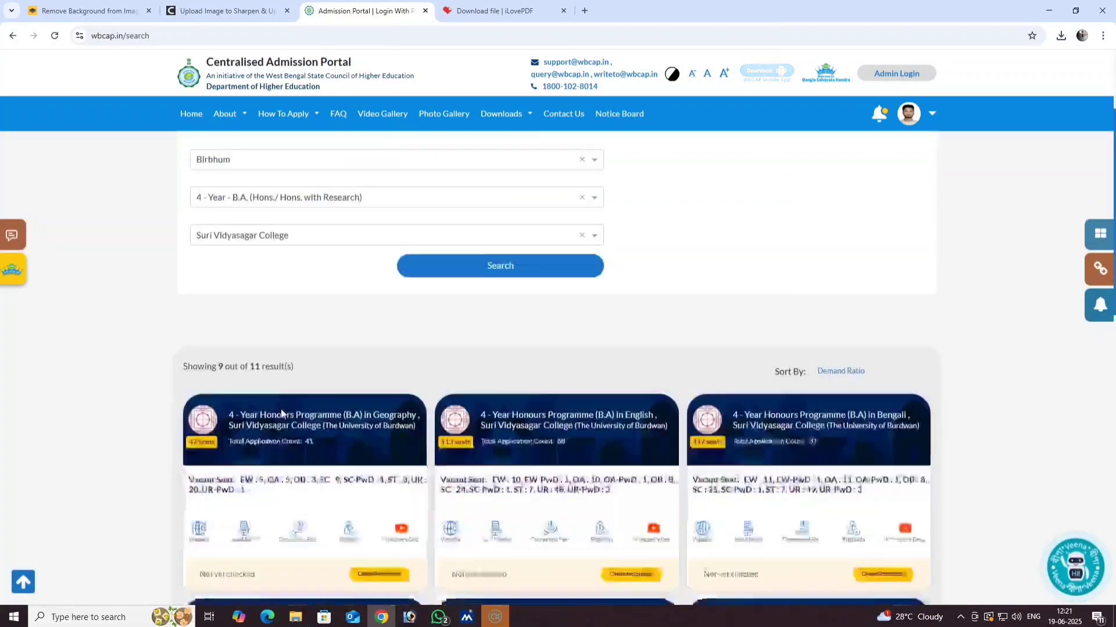
scroll(273, 410, down, 5)
scroll(269, 406, up, 2)
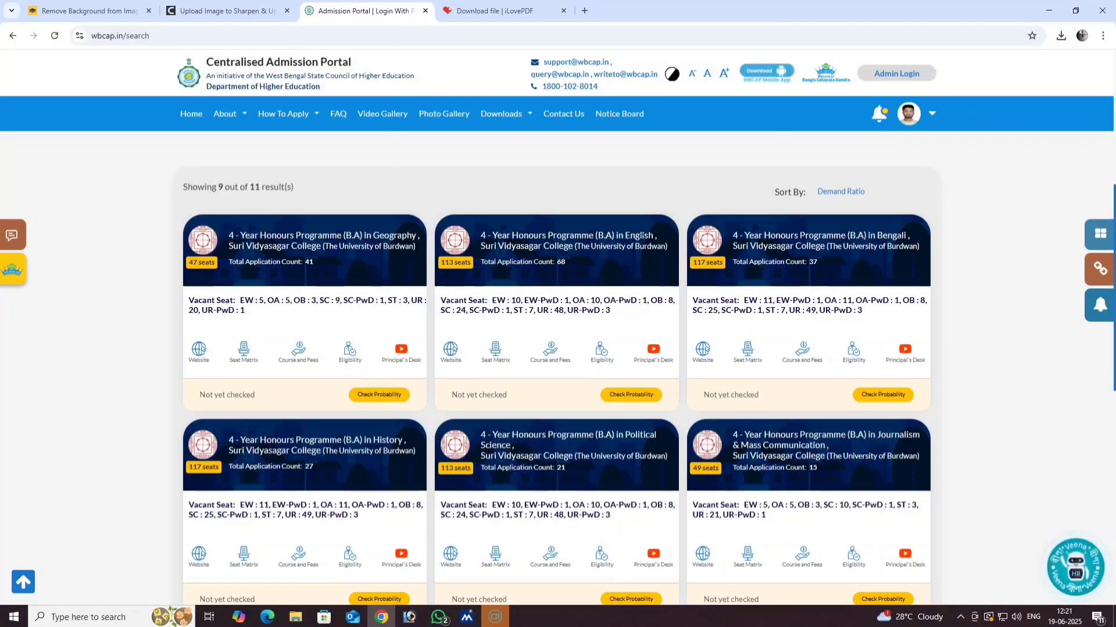
scroll(401, 372, down, 2)
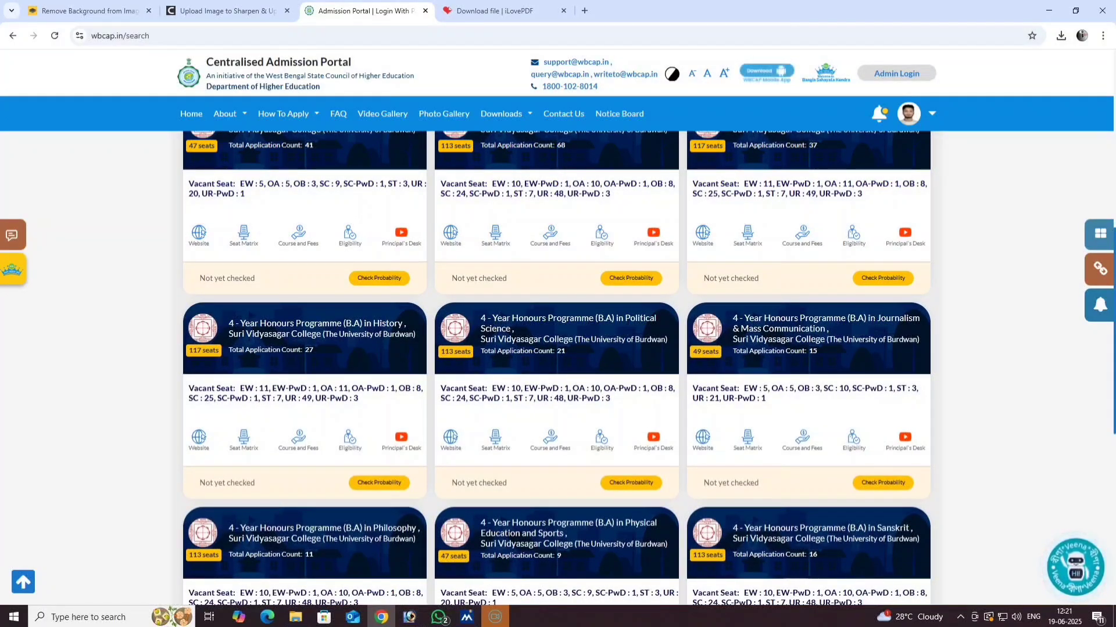
scroll(364, 418, down, 2)
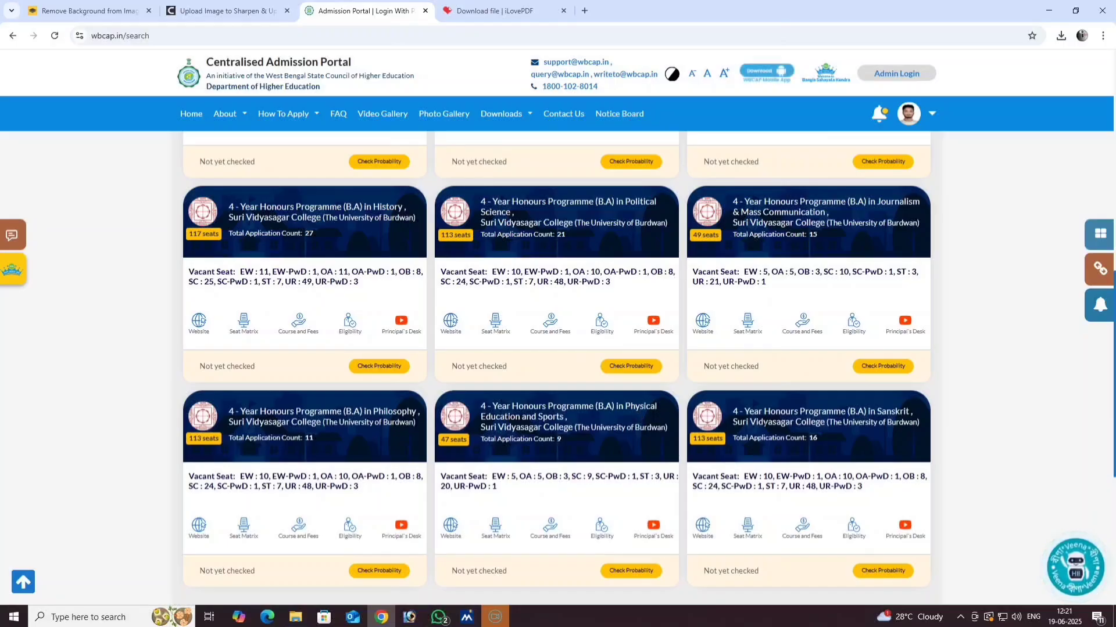
scroll(847, 416, down, 1)
scroll(671, 437, down, 1)
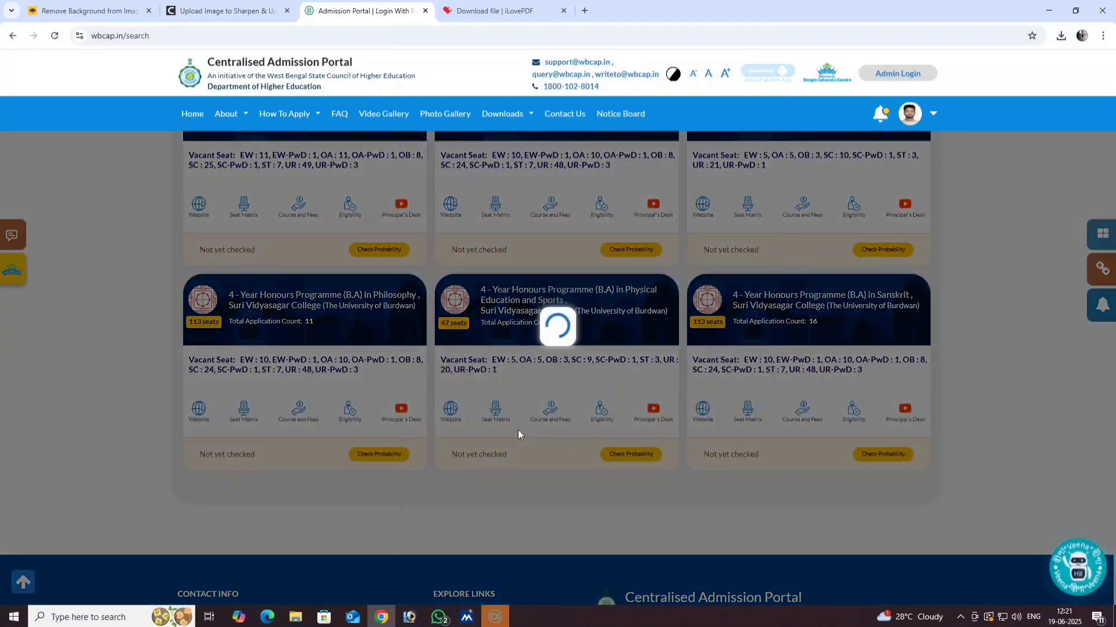
scroll(518, 430, down, 3)
scroll(336, 329, down, 2)
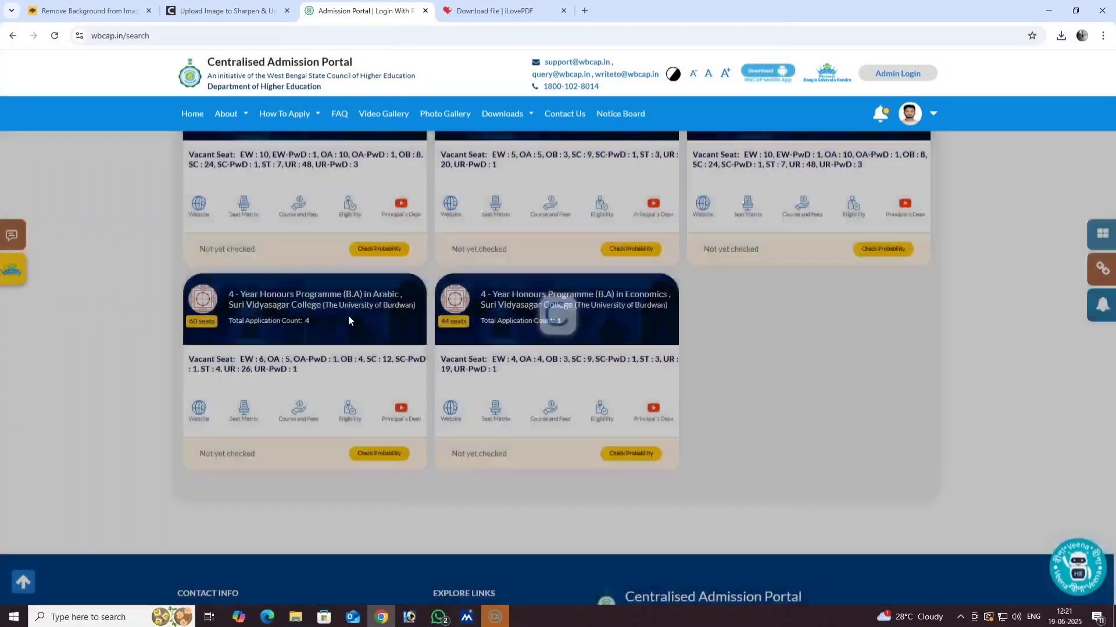
scroll(359, 343, up, 2)
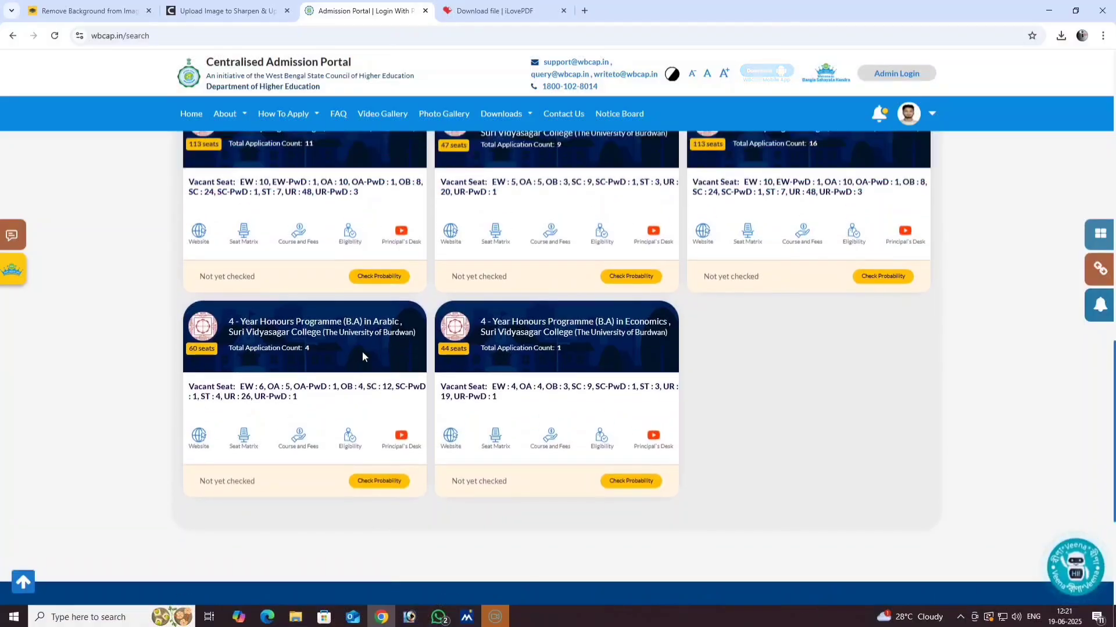
scroll(554, 381, up, 2)
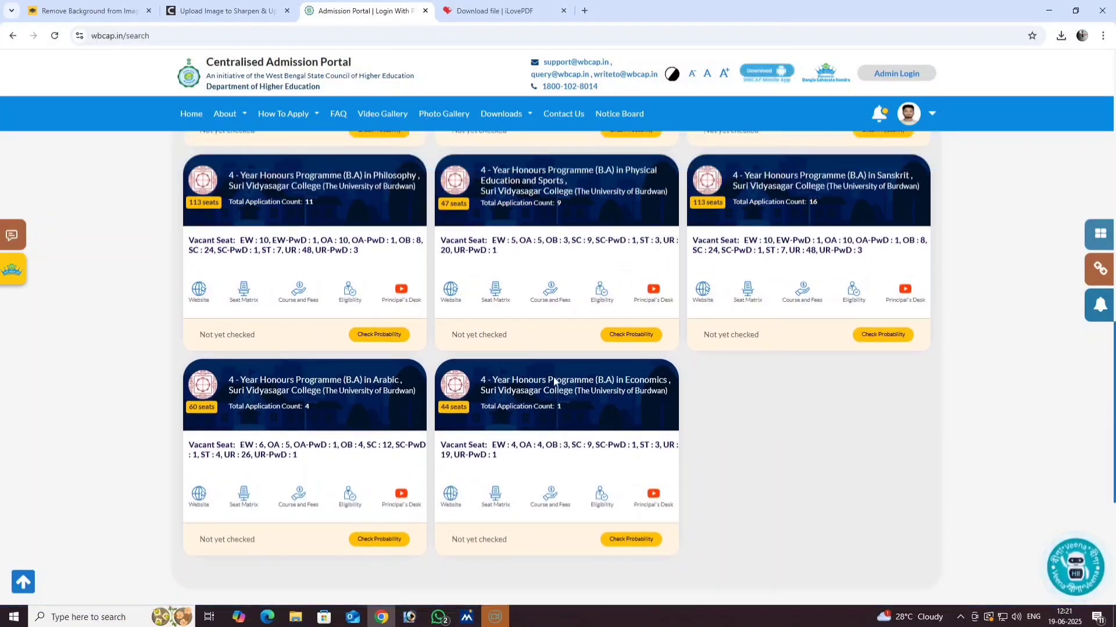
scroll(553, 381, up, 5)
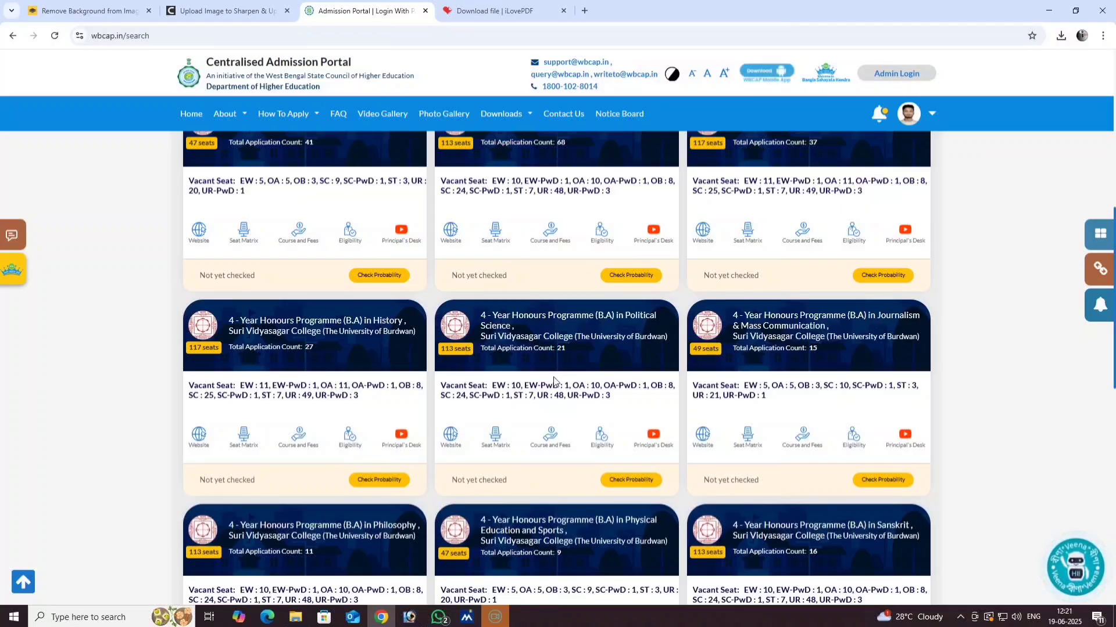
scroll(375, 410, up, 4)
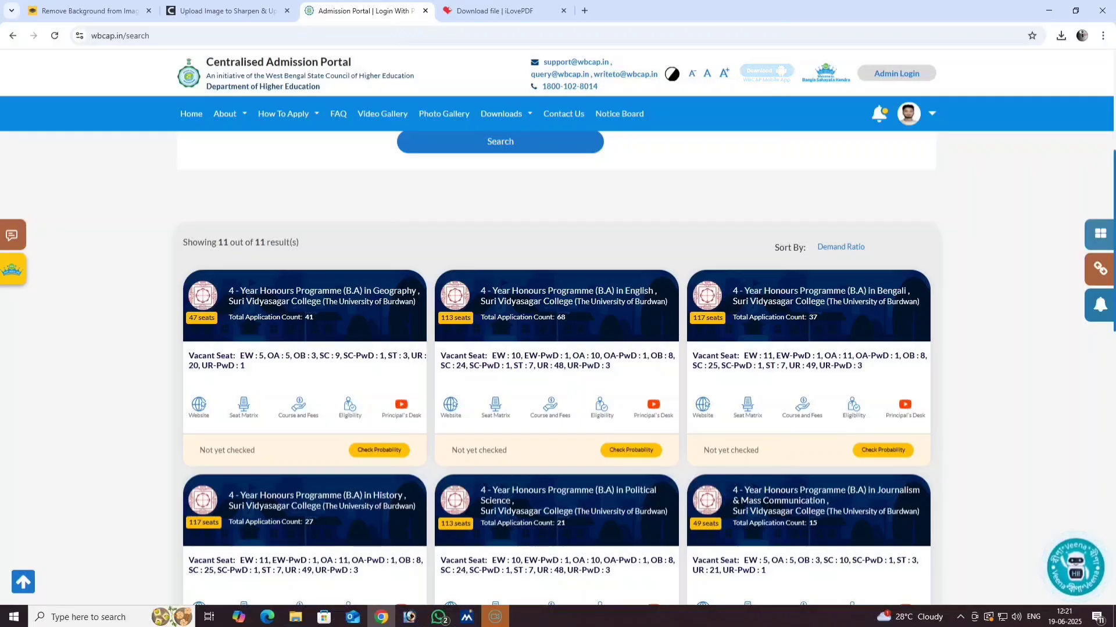
scroll(505, 375, down, 9)
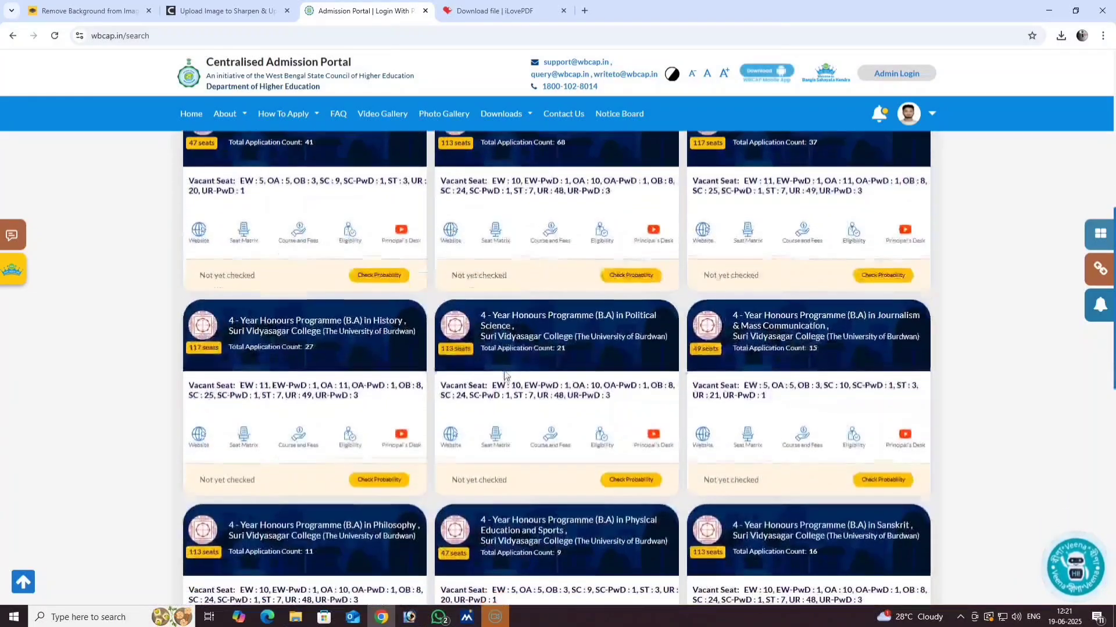
scroll(505, 375, down, 3)
- Change the programme type to 4-Year B.Sc. honours
scroll(503, 374, up, 12)
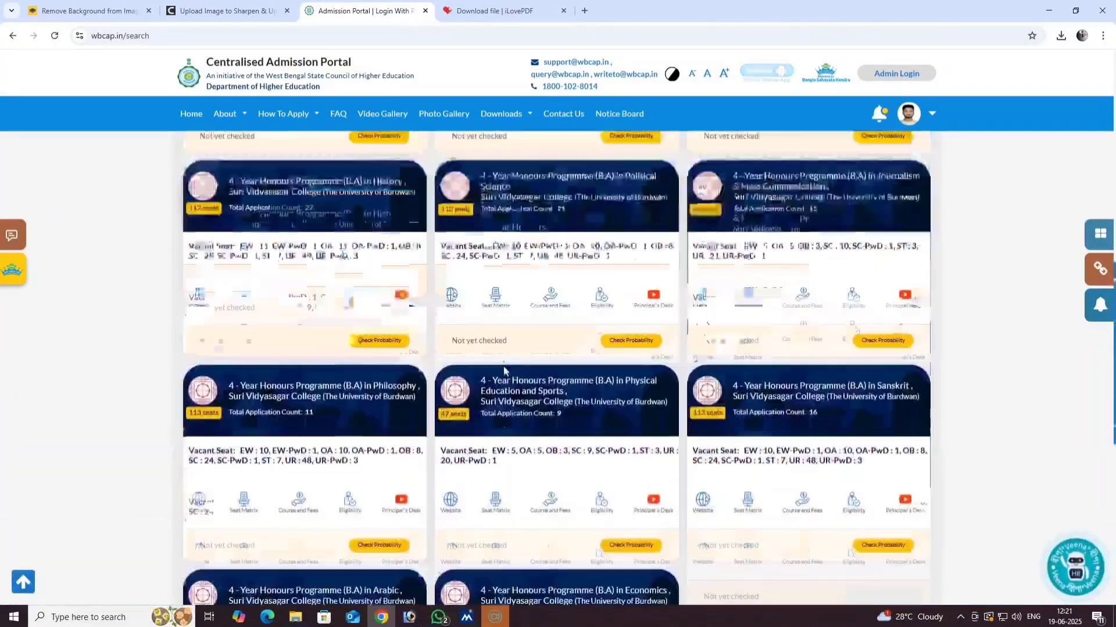
scroll(383, 364, up, 1)
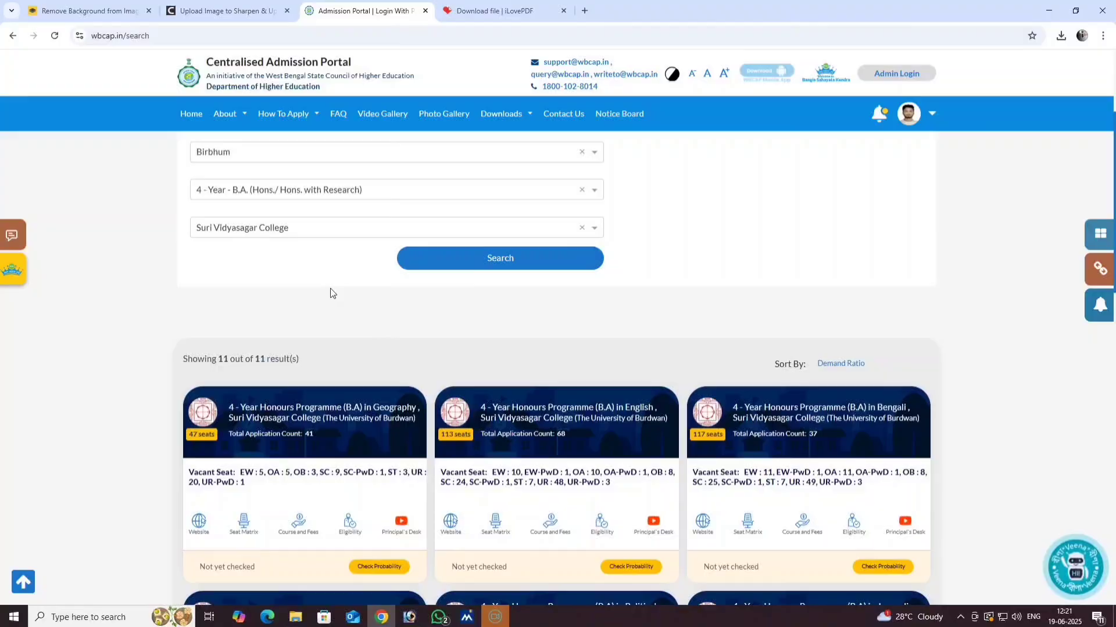
click(344, 193)
scroll(312, 304, down, 1)
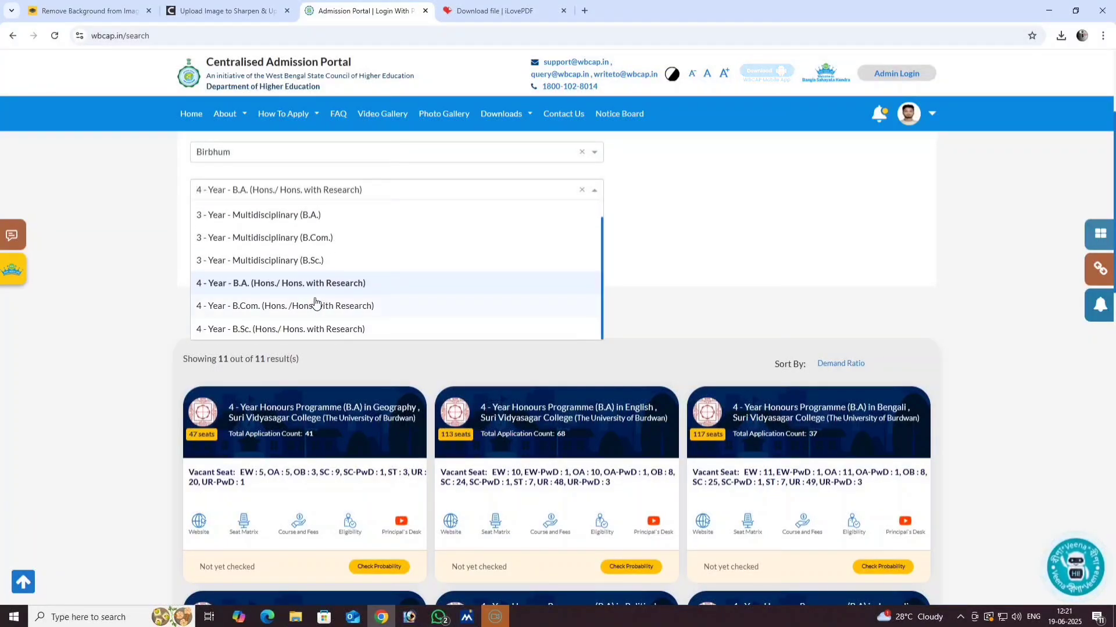
click(323, 332)
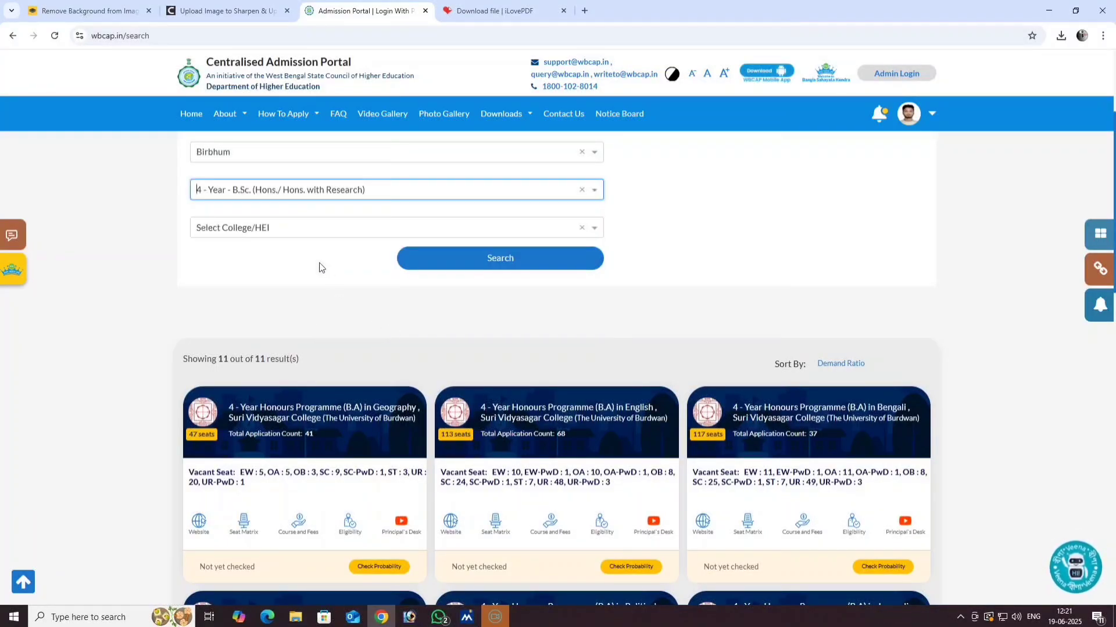
- Search Suri Vidyasagar College's B.Sc. courses and check Botany's probability, showing Moderate chance
click(314, 228)
scroll(307, 339, down, 2)
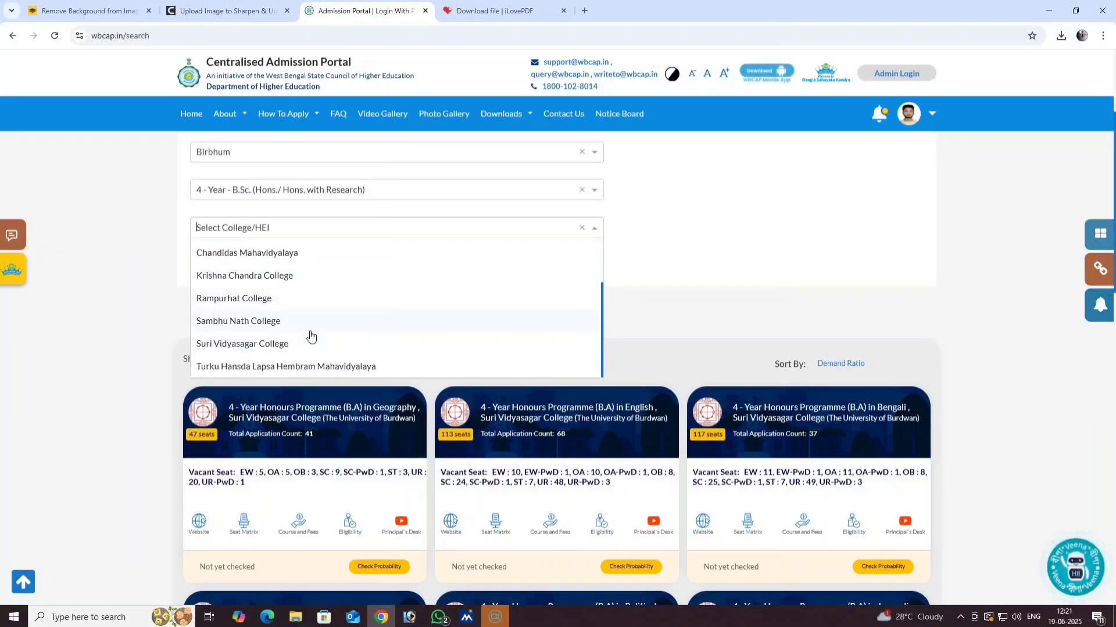
click(250, 348)
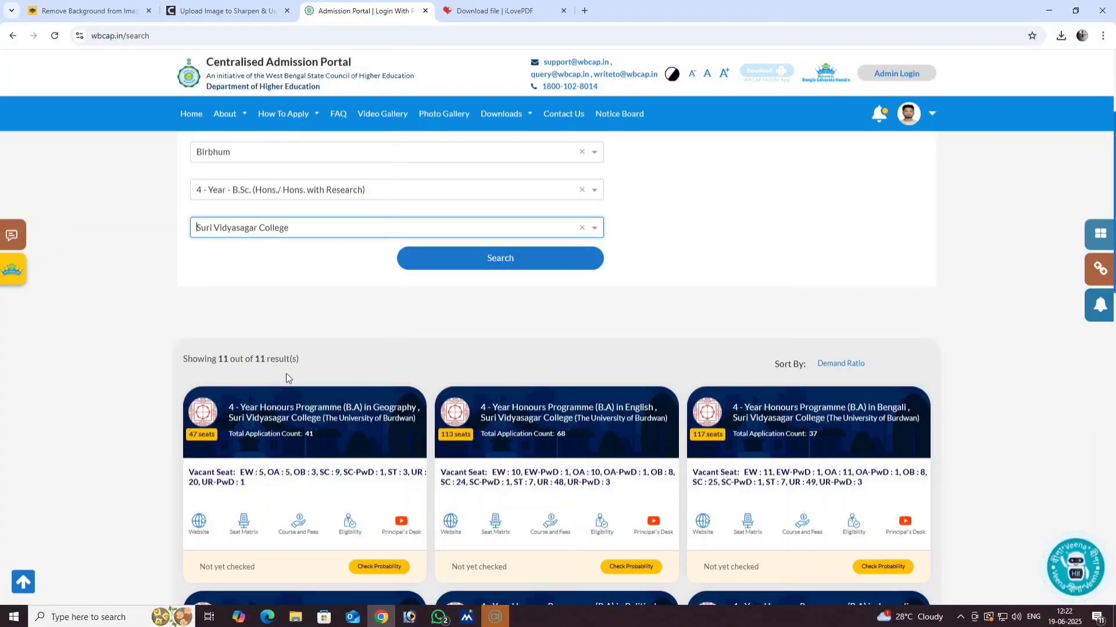
click(473, 264)
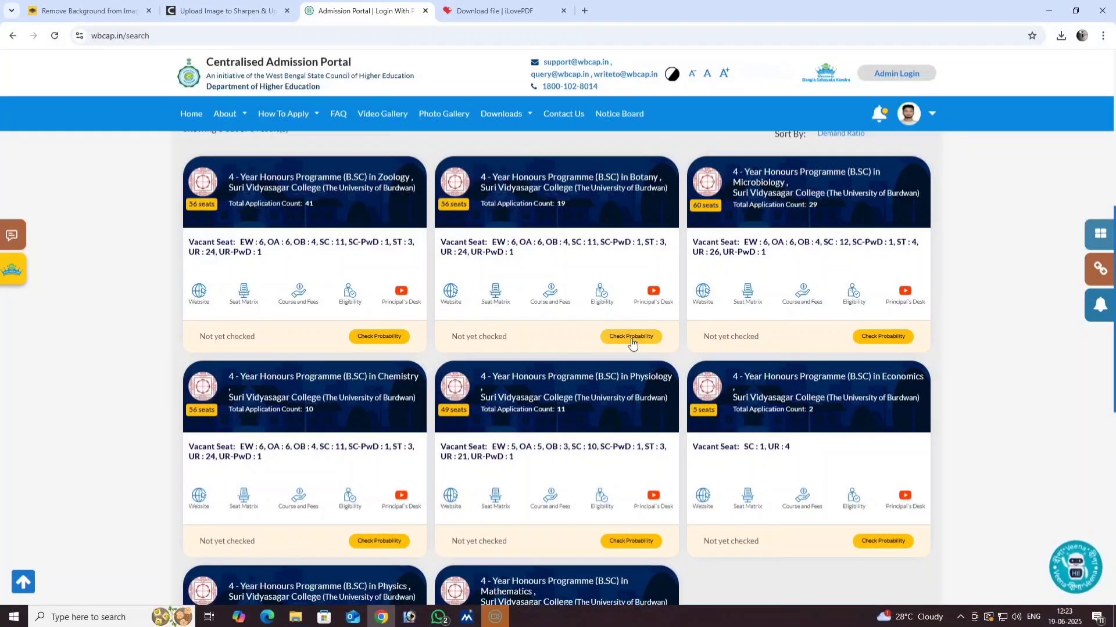
click(633, 341)
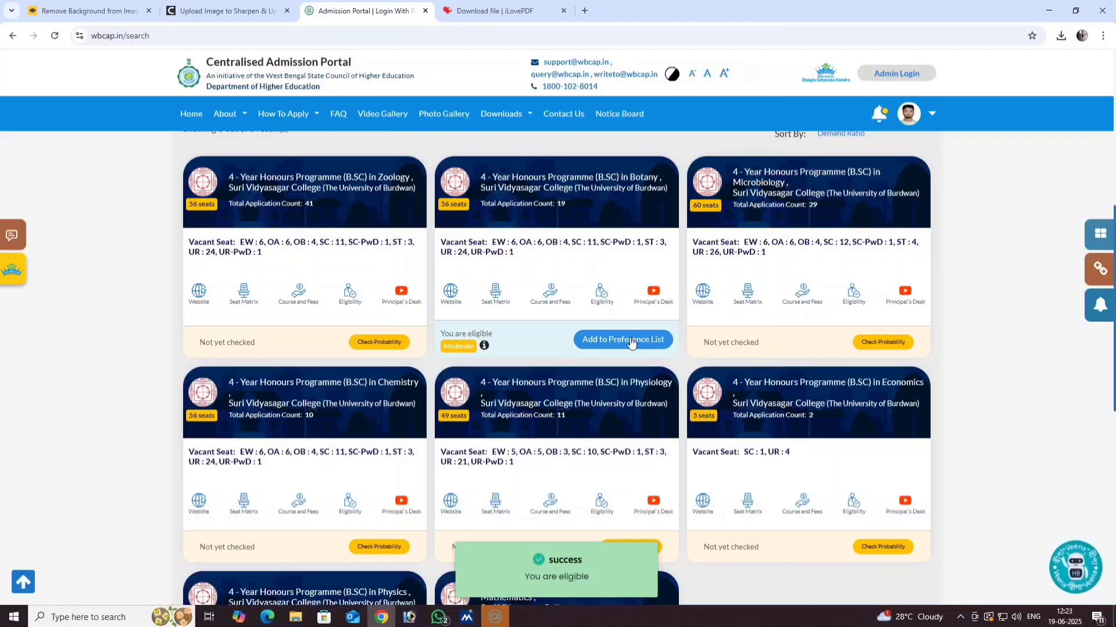
- Add B.Sc. Botany honours to preferences with Zoology as Minor 1, then return to results
click(627, 341)
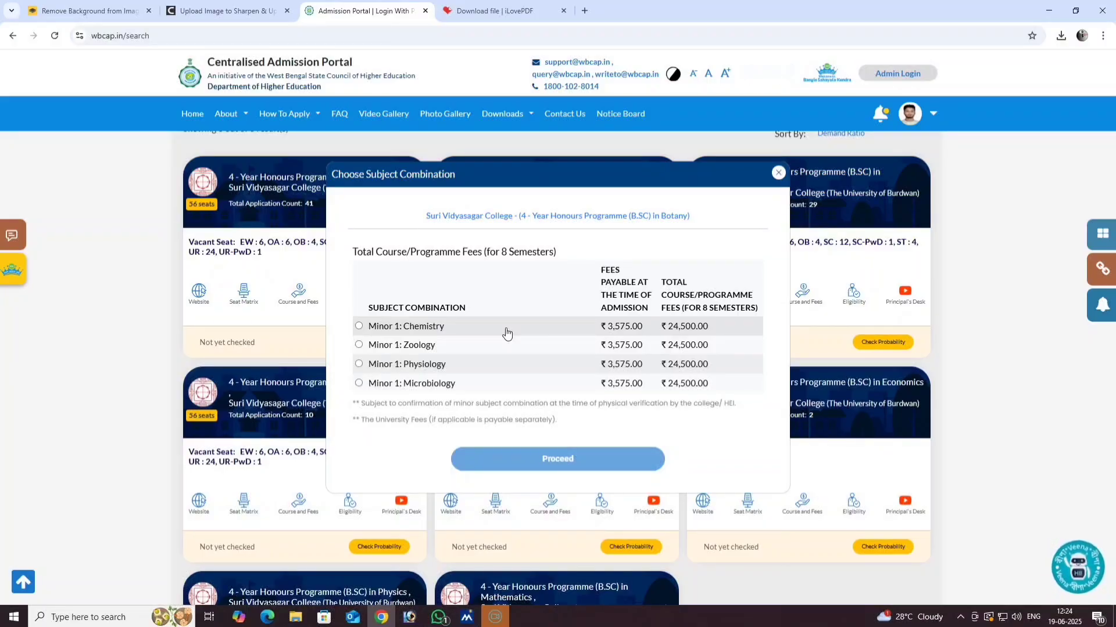
click(358, 345)
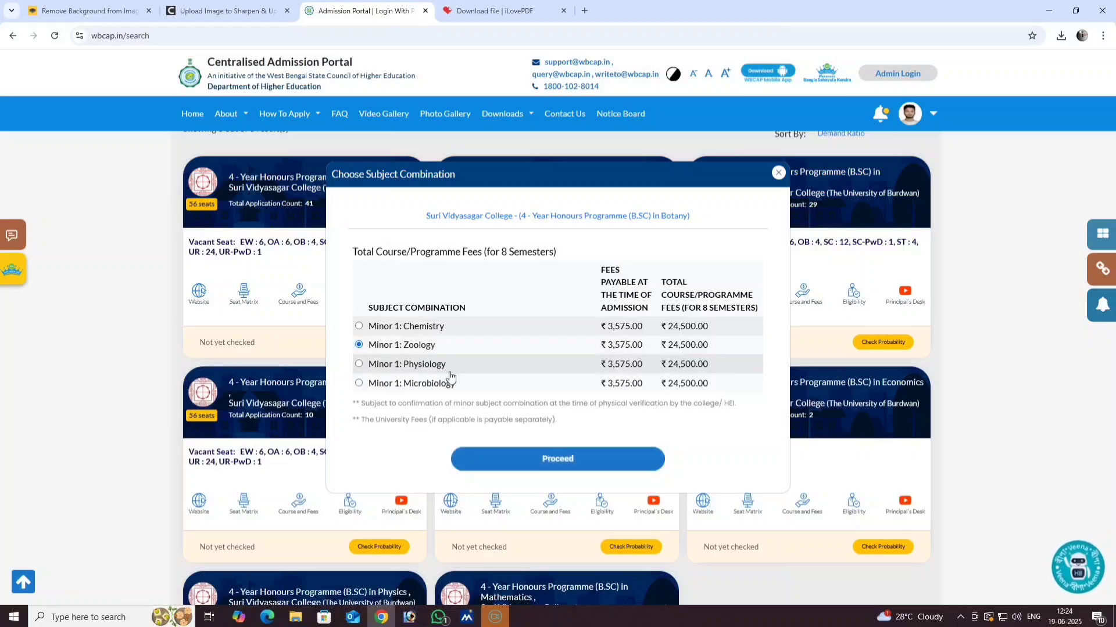
click(554, 462)
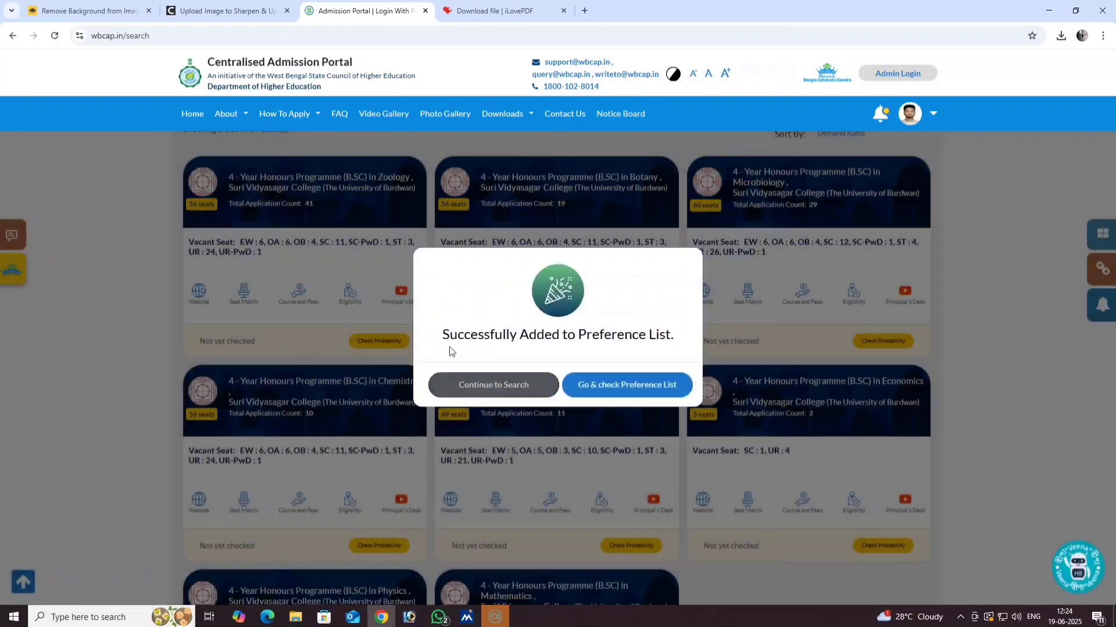
click(494, 385)
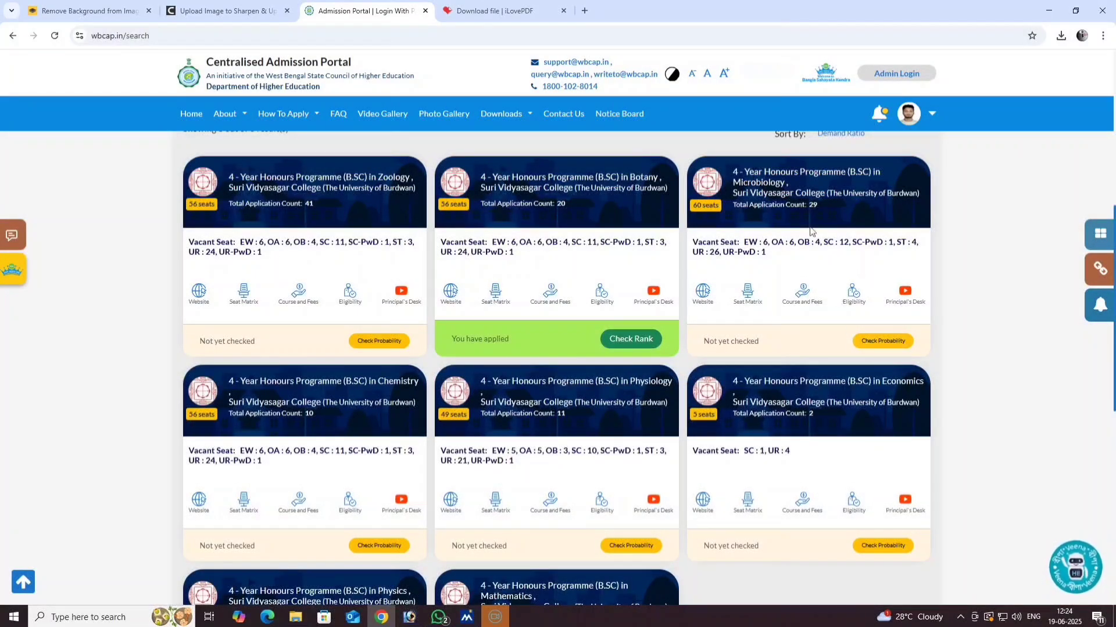
- Review the preference list's single Botany entry, then go to Add Course/College
click(624, 343)
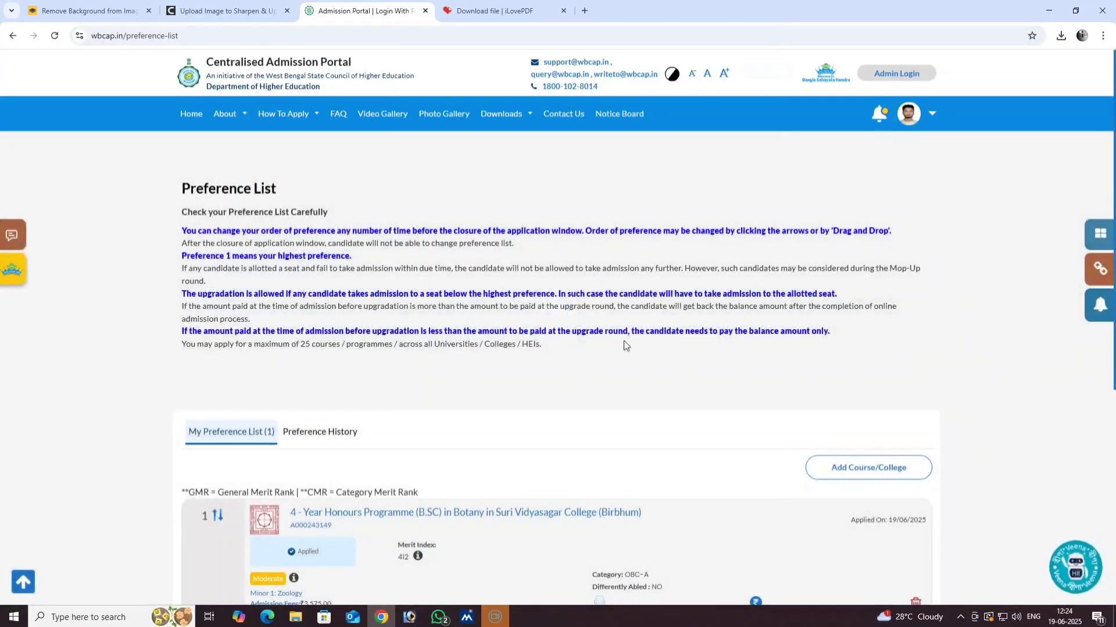
scroll(380, 395, down, 2)
scroll(379, 396, down, 1)
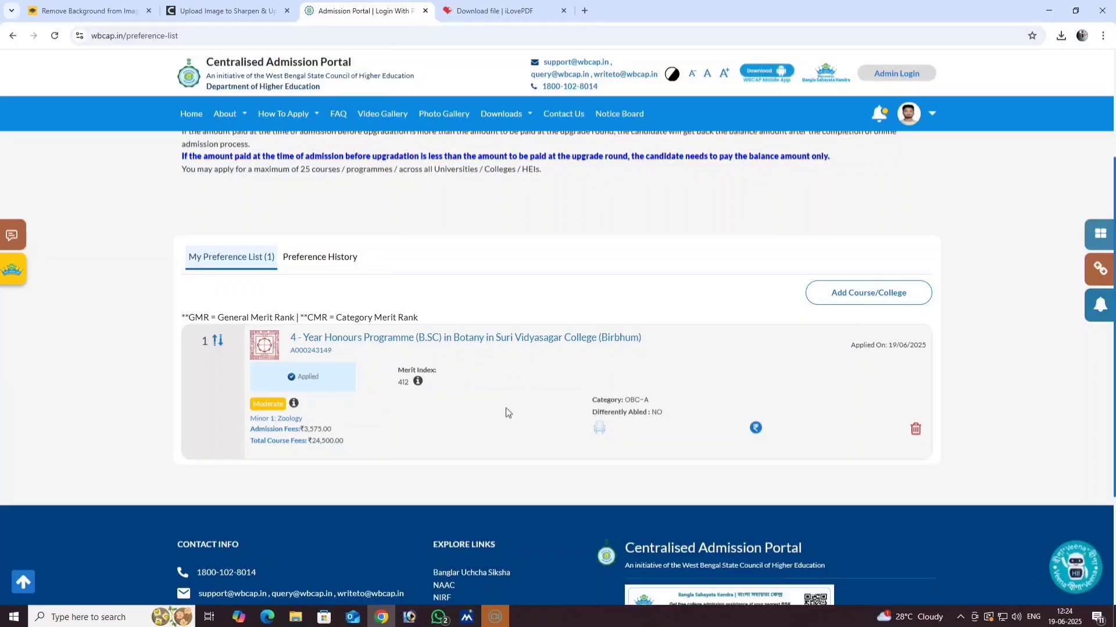
scroll(463, 431, up, 1)
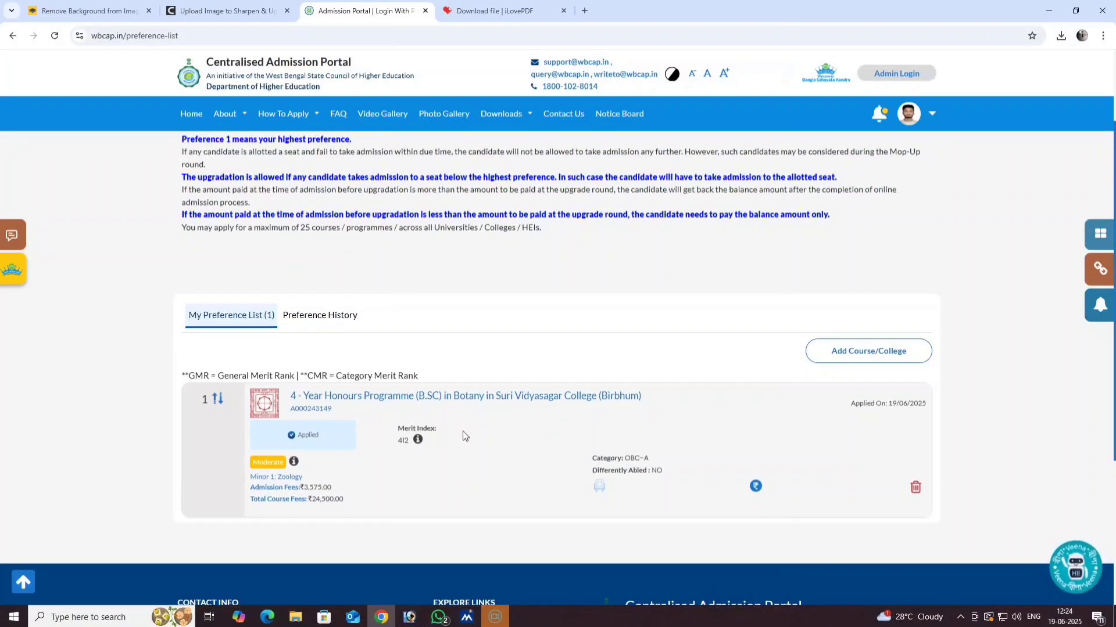
scroll(462, 431, up, 2)
scroll(462, 431, down, 4)
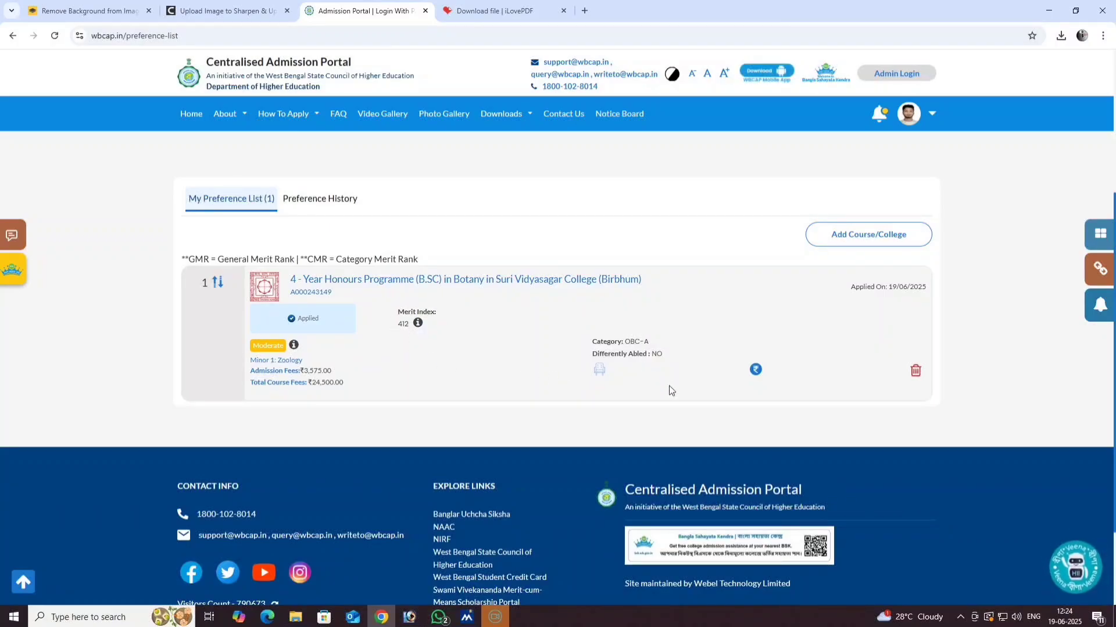
scroll(495, 433, up, 4)
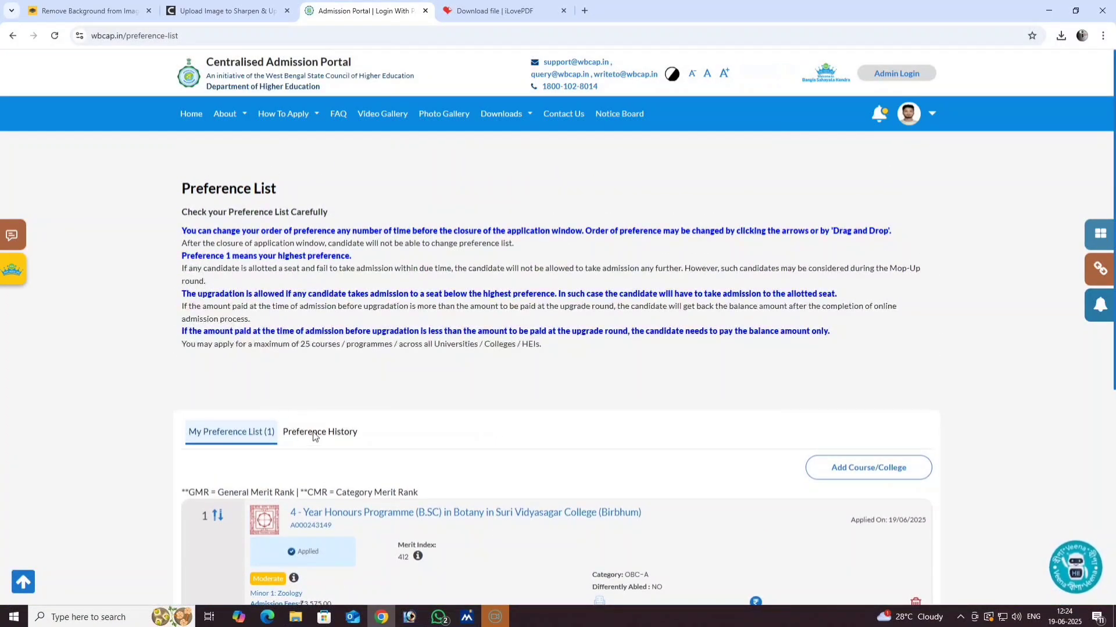
scroll(428, 395, down, 1)
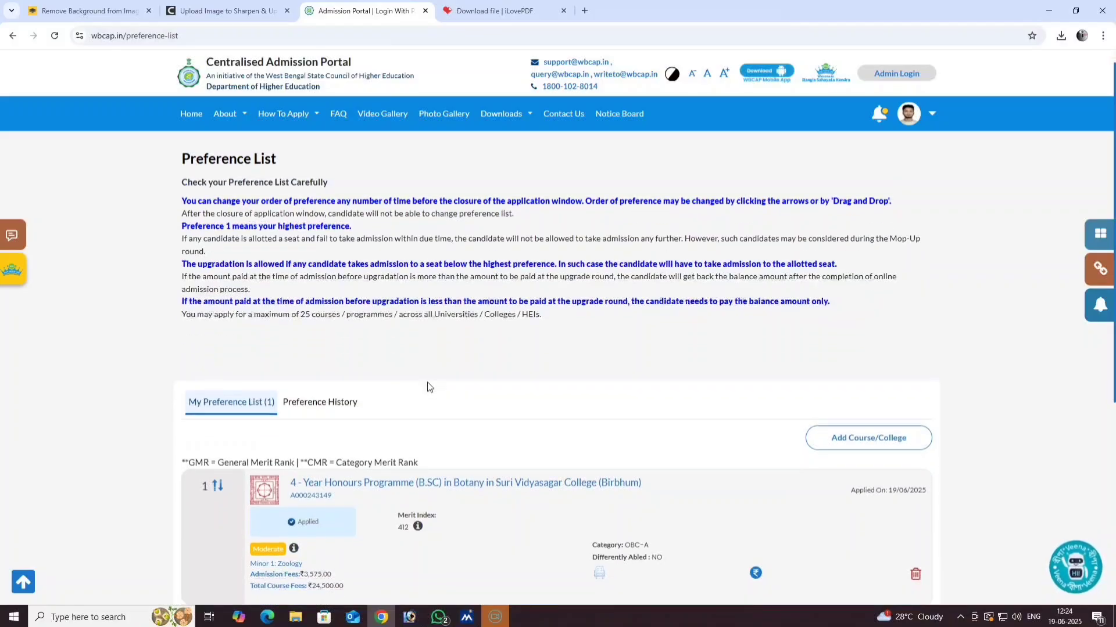
scroll(413, 402, up, 1)
scroll(430, 404, down, 2)
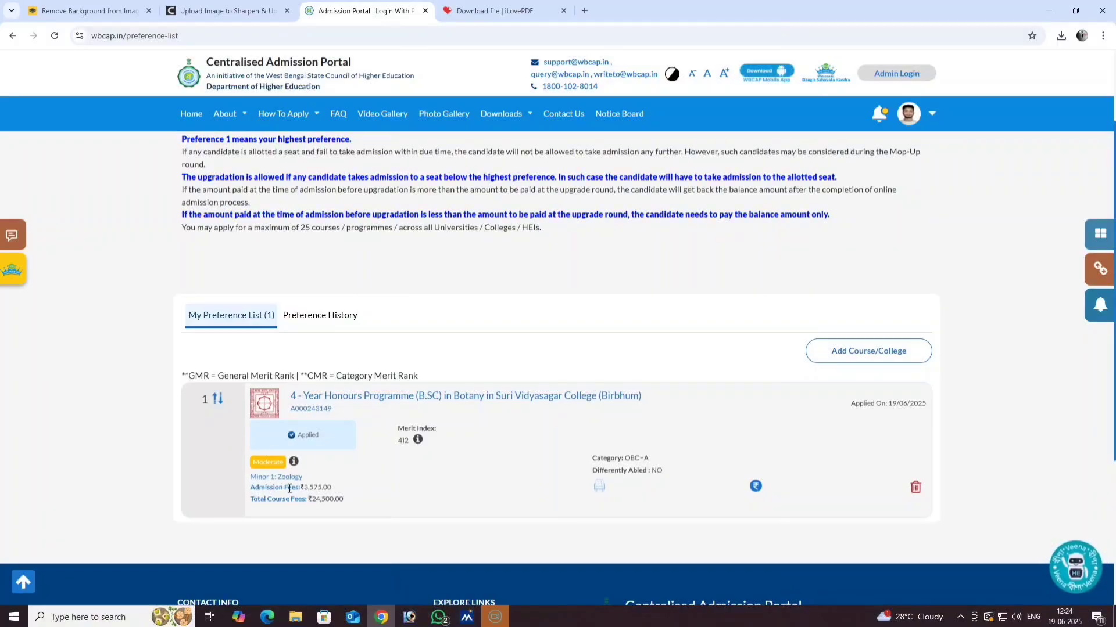
scroll(304, 486, down, 1)
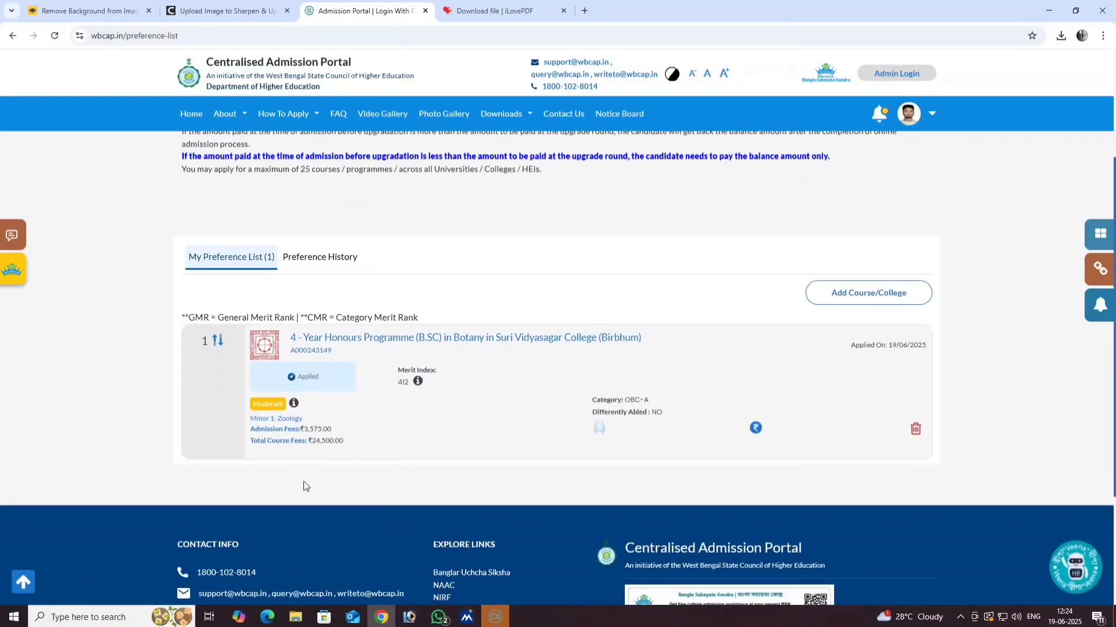
click(867, 294)
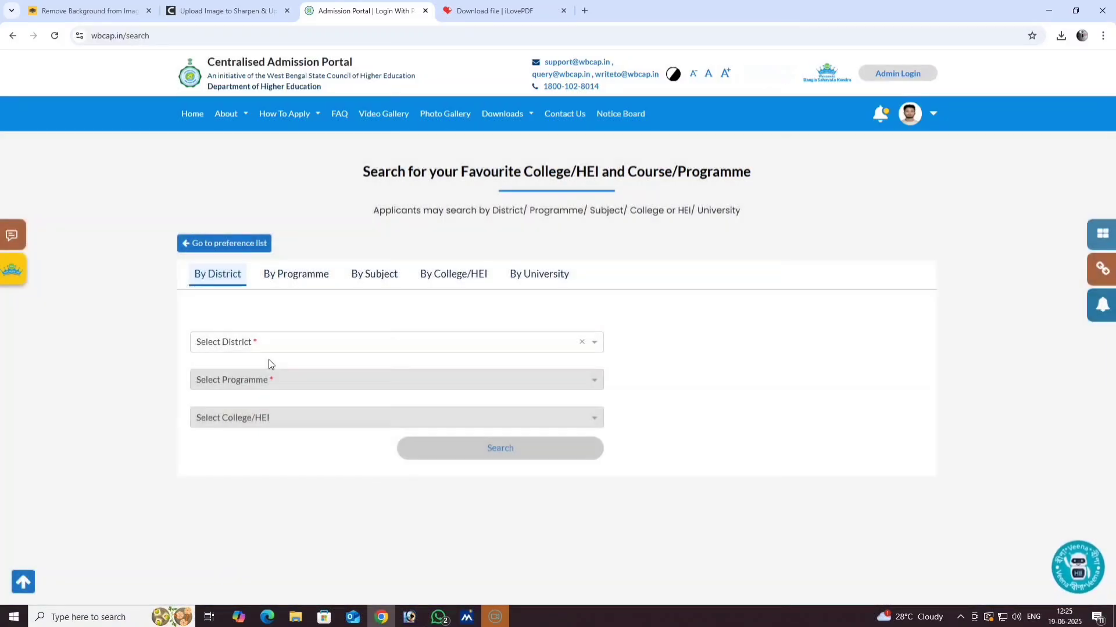
- Search Birbhum, 4-Year B.Sc. (Hons.) and Suri Vidyasagar College to list its 8 courses
click(294, 344)
click(233, 414)
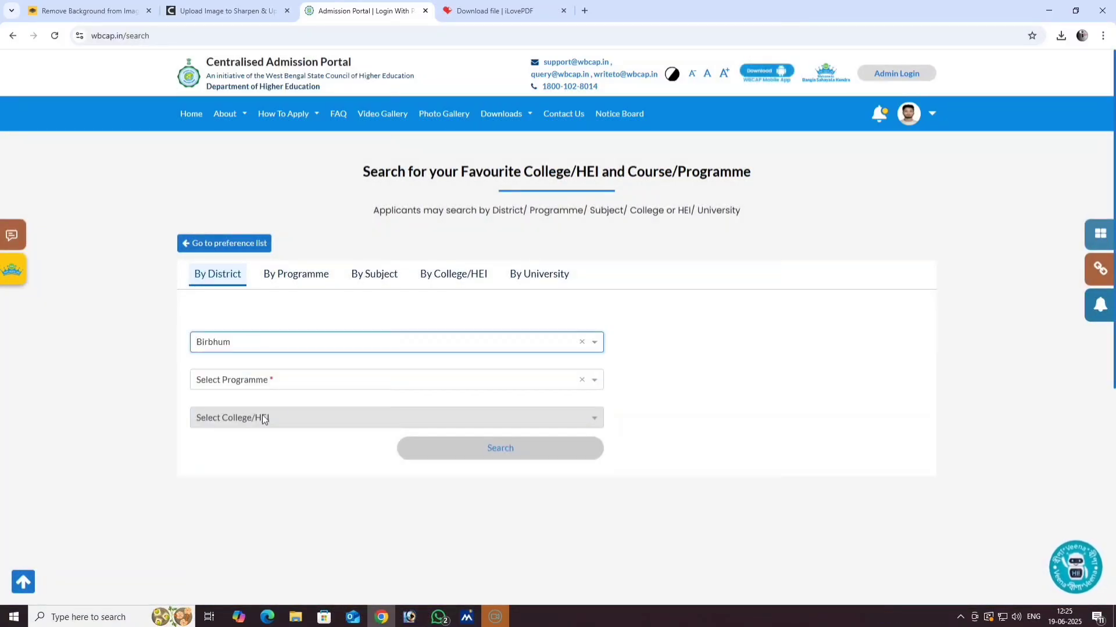
click(285, 383)
scroll(280, 505, down, 1)
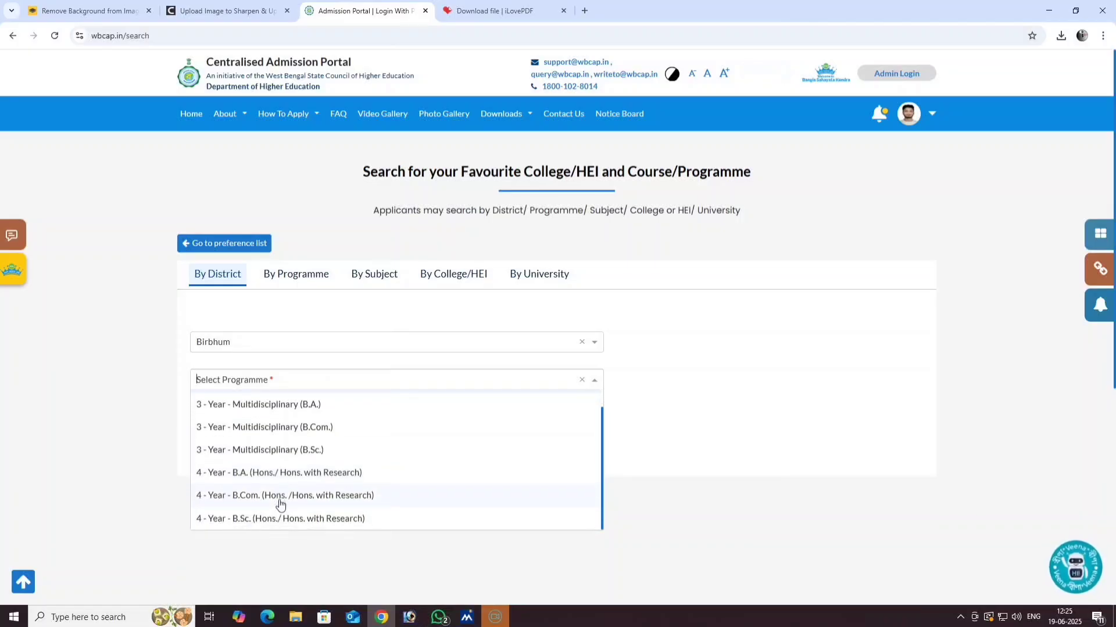
click(278, 519)
click(270, 417)
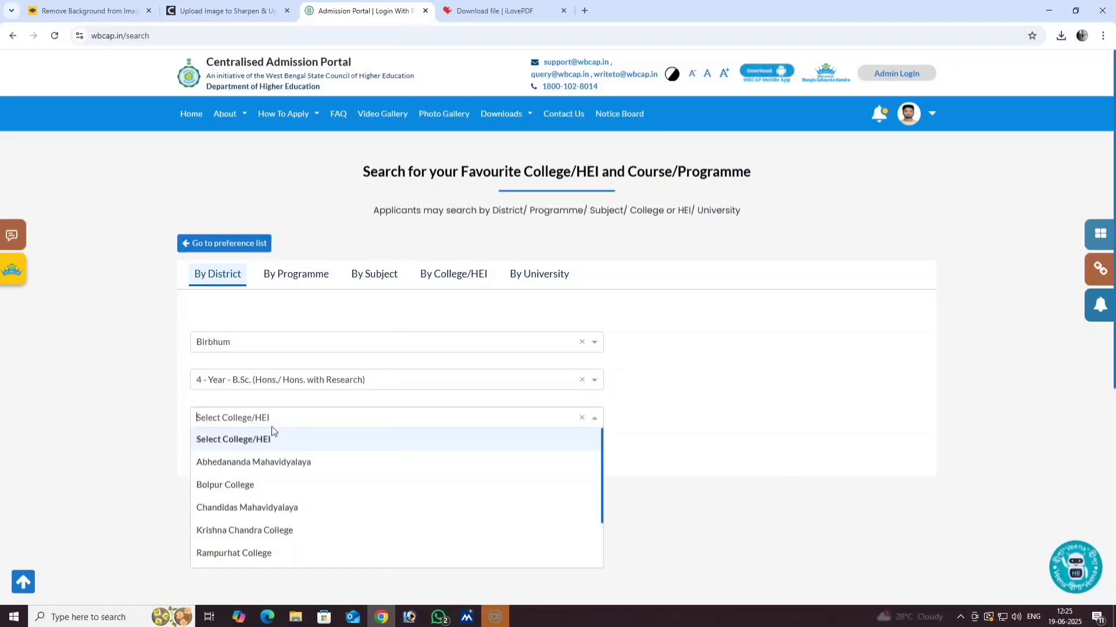
scroll(275, 526, down, 1)
scroll(274, 530, down, 1)
click(269, 534)
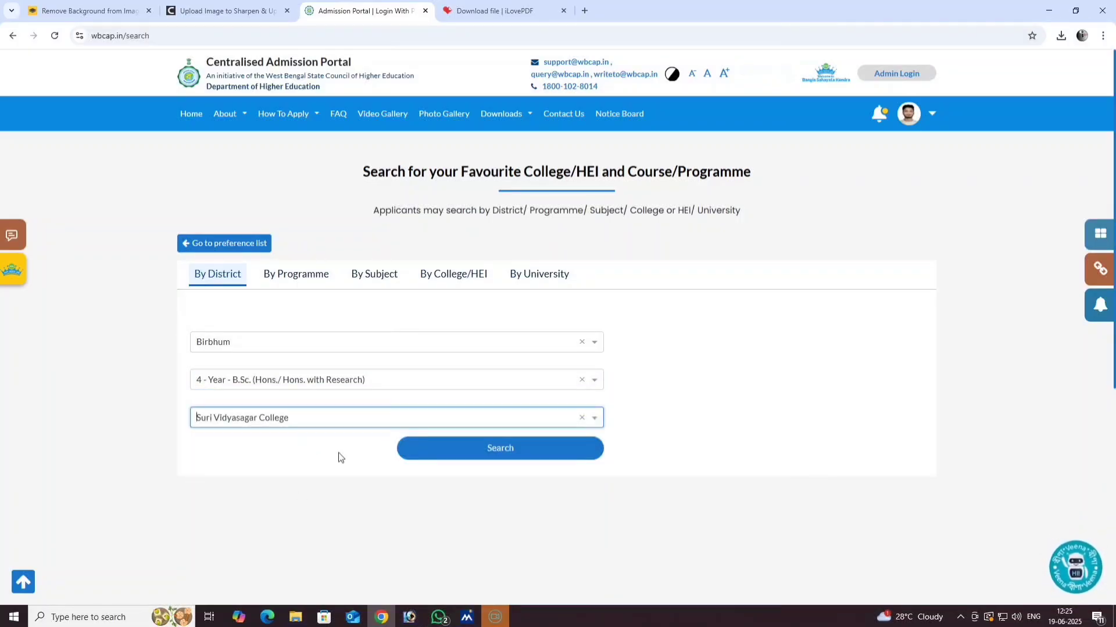
click(467, 454)
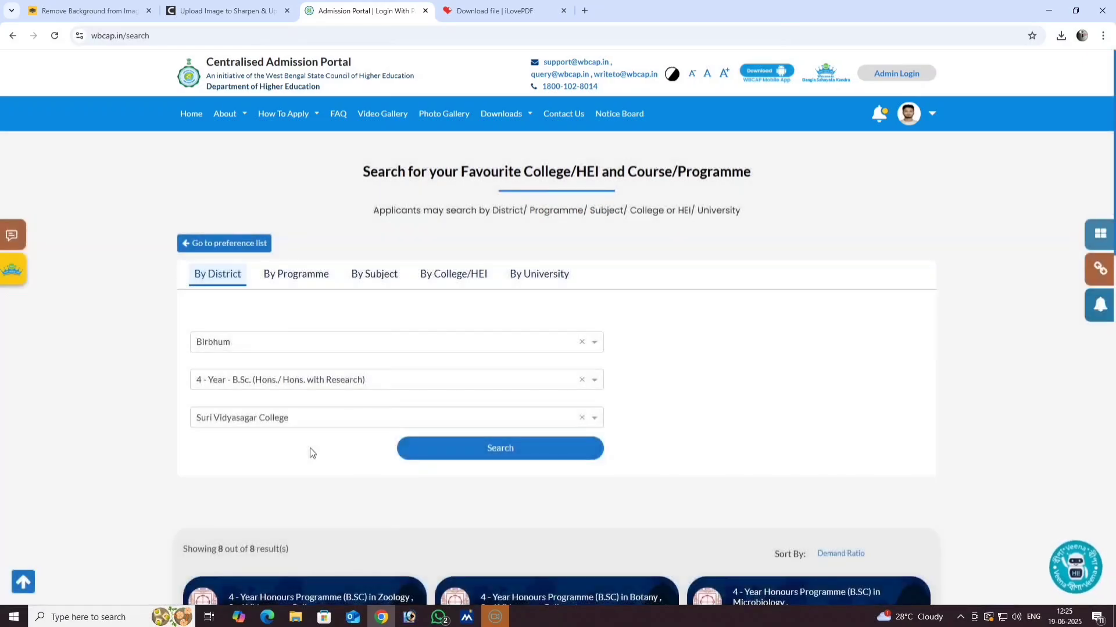
scroll(383, 473, down, 6)
scroll(371, 468, up, 1)
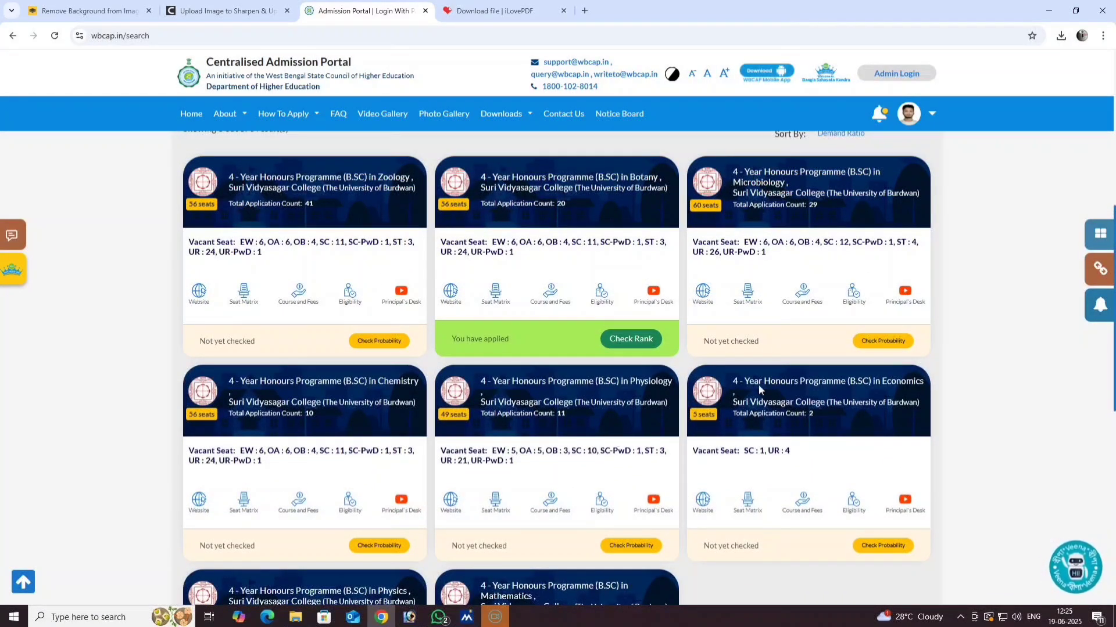
- Open the Preference List from the applied Botany card and review its single Botany entry
click(629, 341)
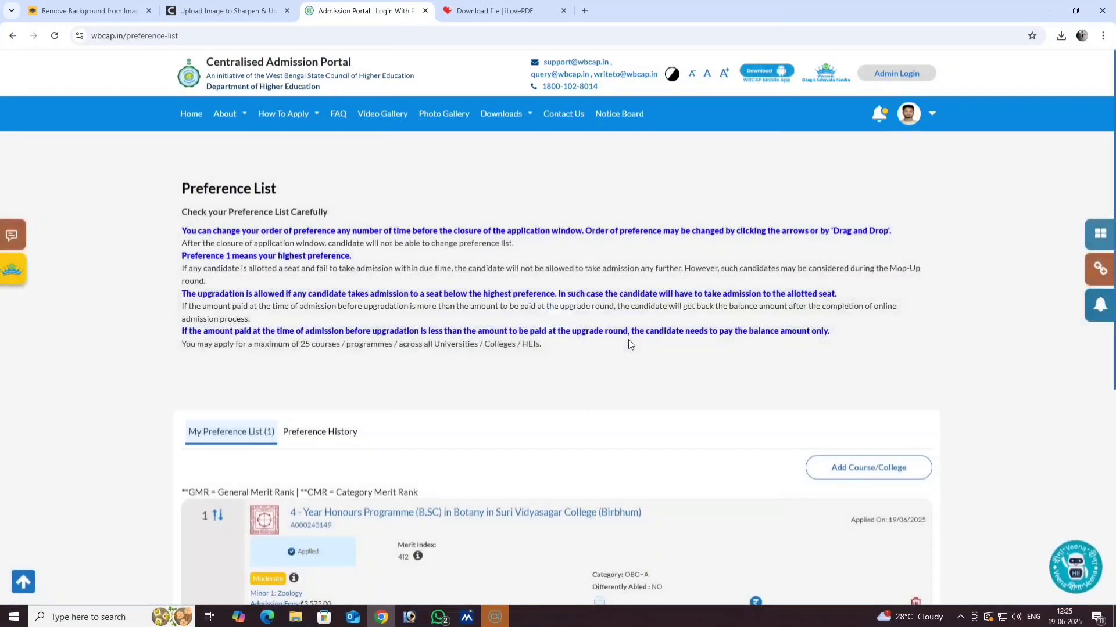
scroll(228, 477, down, 2)
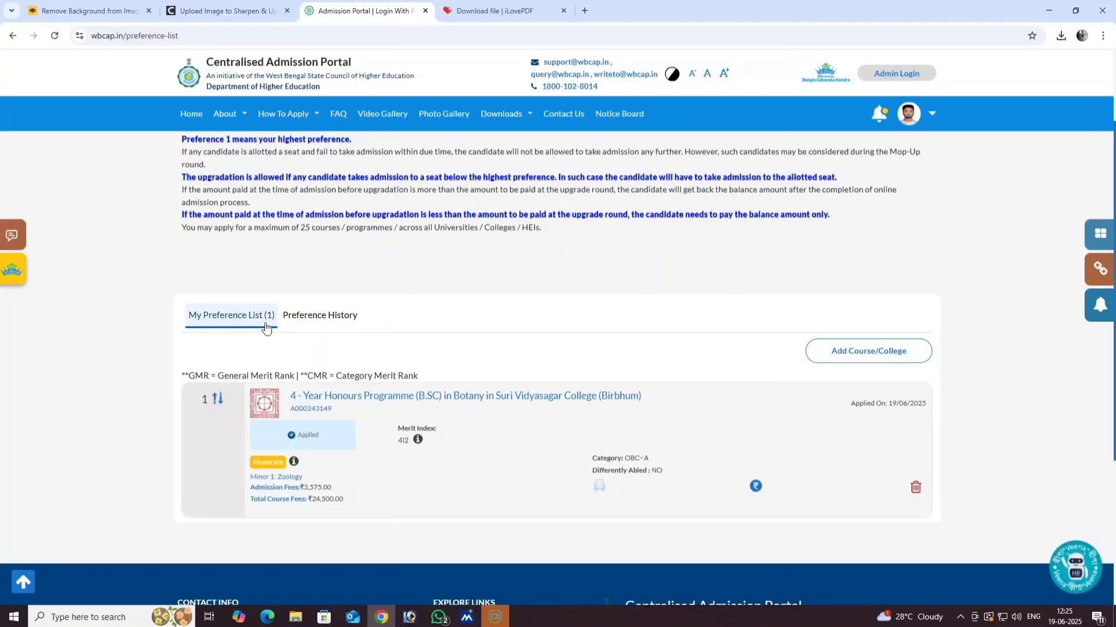
scroll(354, 359, up, 2)
scroll(383, 362, down, 2)
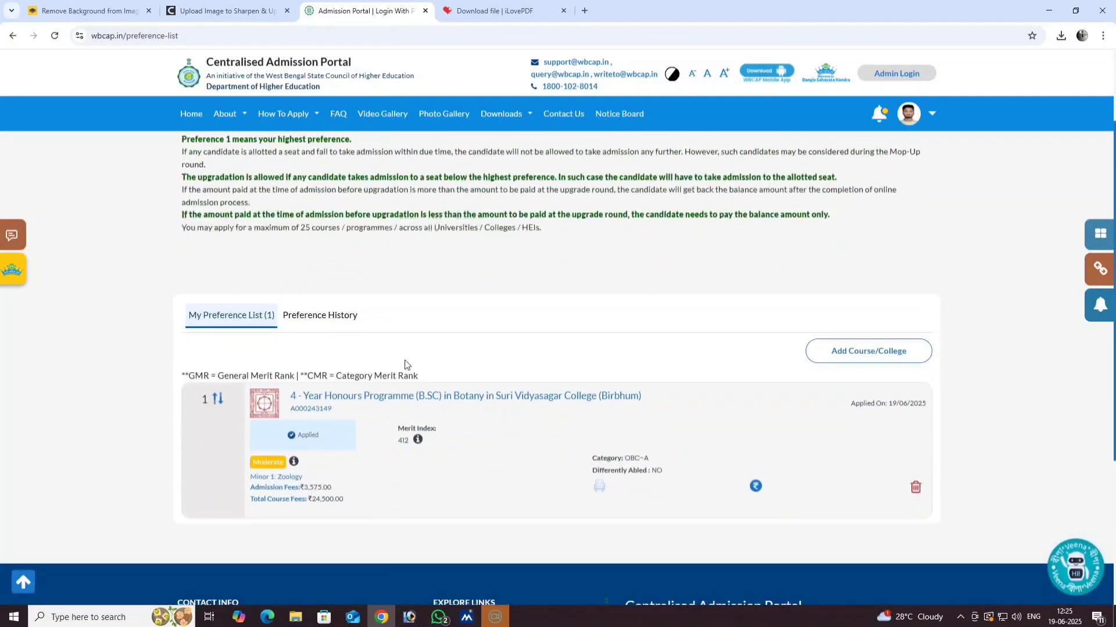
- Start adding another course with district Birbhum and programme 4-Year B.Sc. (Hons.)
click(862, 352)
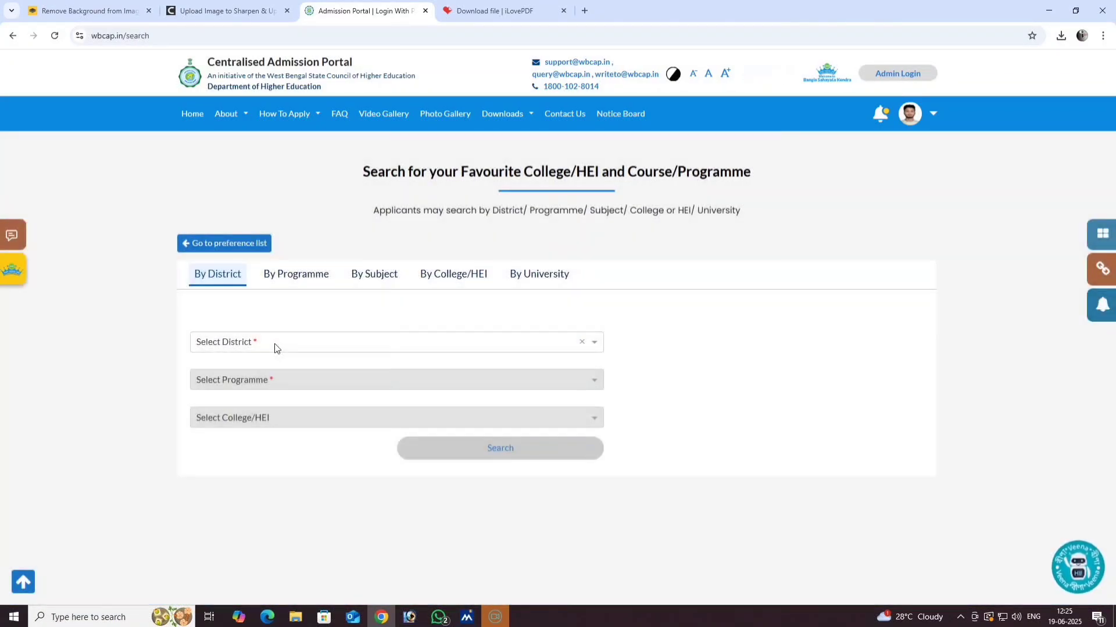
click(274, 343)
click(239, 412)
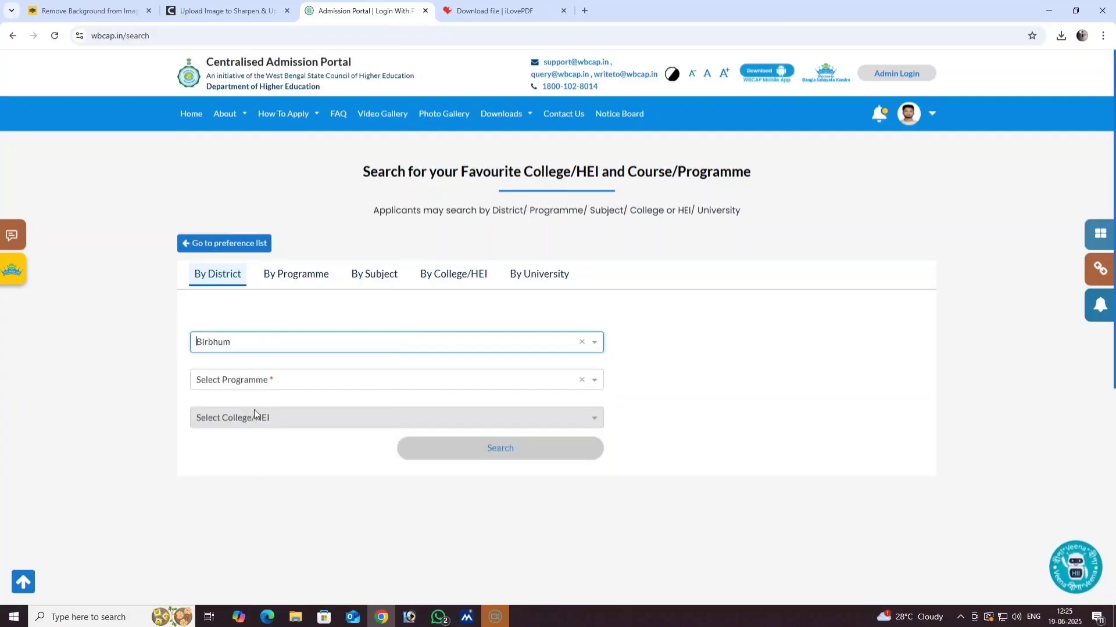
click(274, 389)
scroll(276, 497, down, 1)
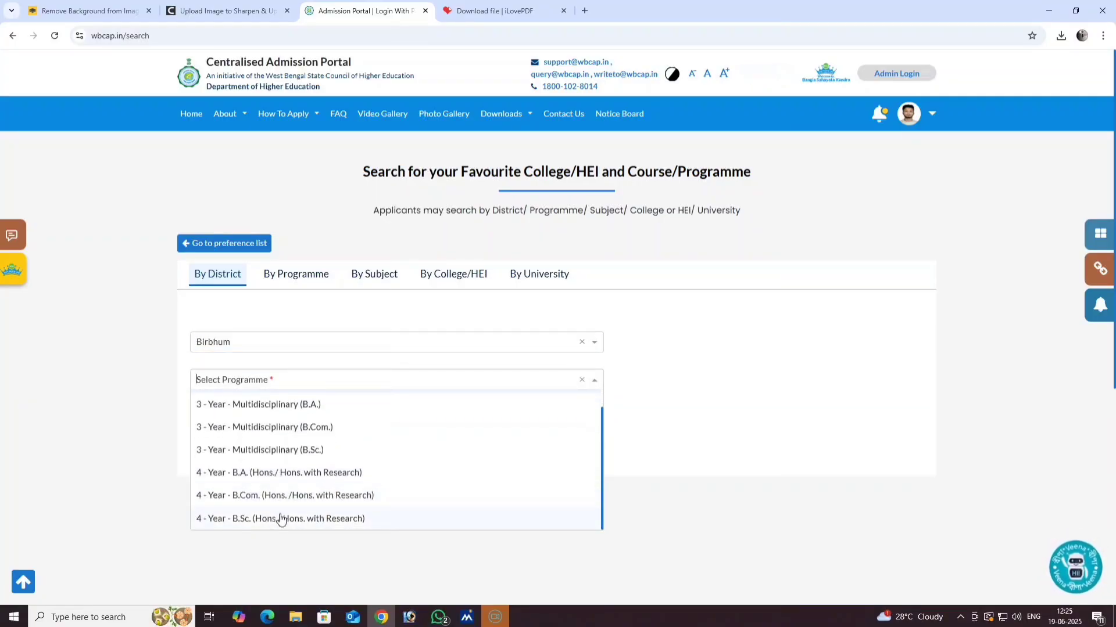
click(282, 521)
- Choose Suri Vidyasagar College and search, listing its 8 B.Sc. Honours courses
click(280, 416)
scroll(278, 555, down, 5)
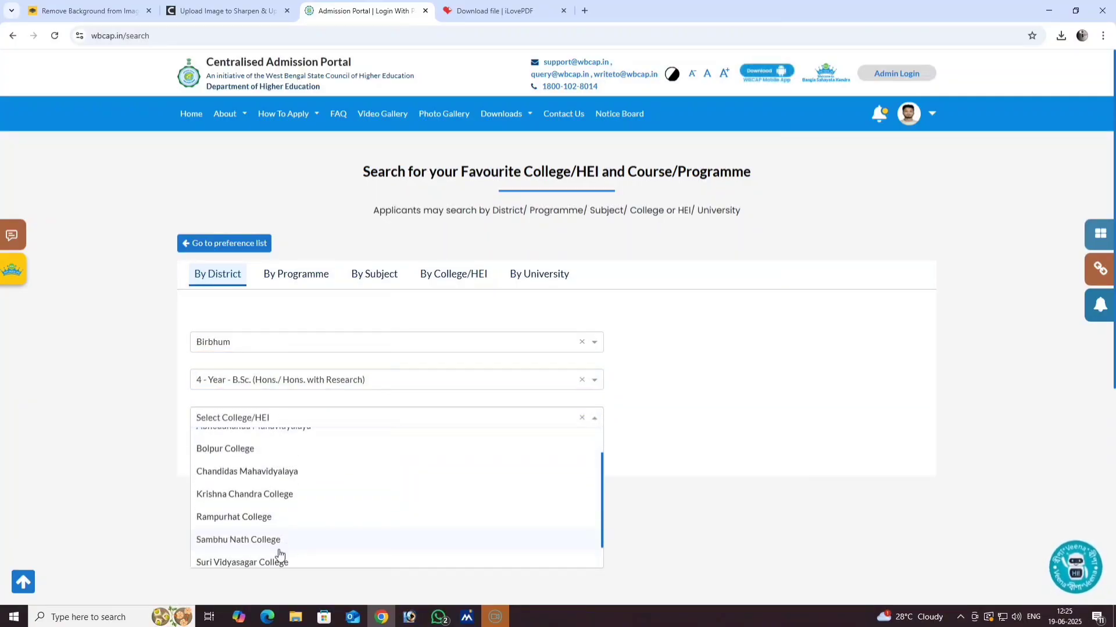
scroll(343, 335, up, 2)
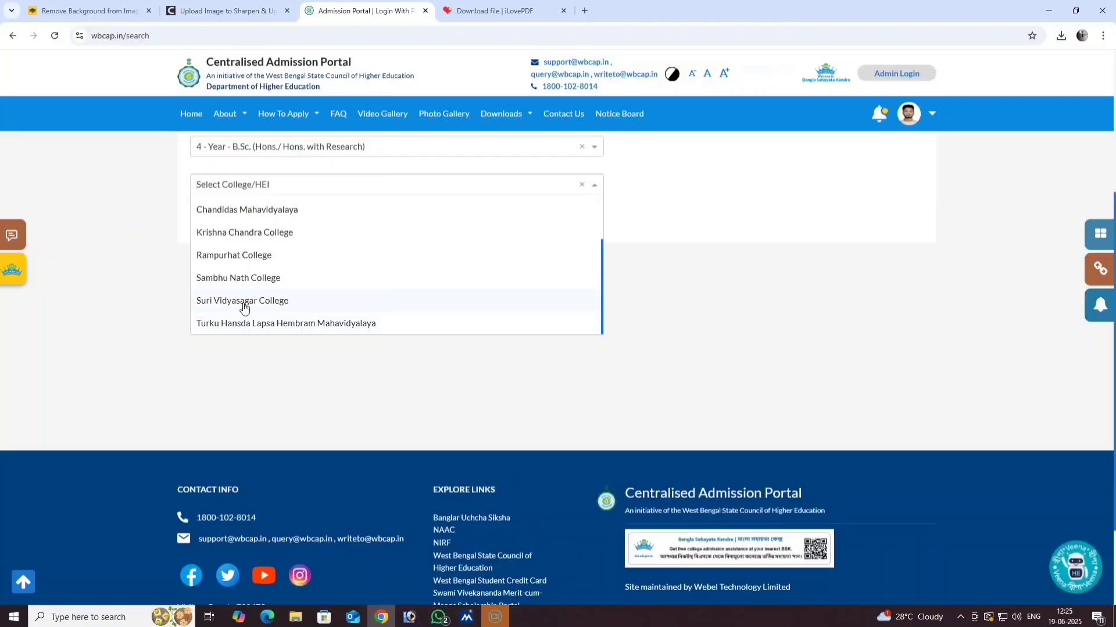
click(244, 302)
click(503, 226)
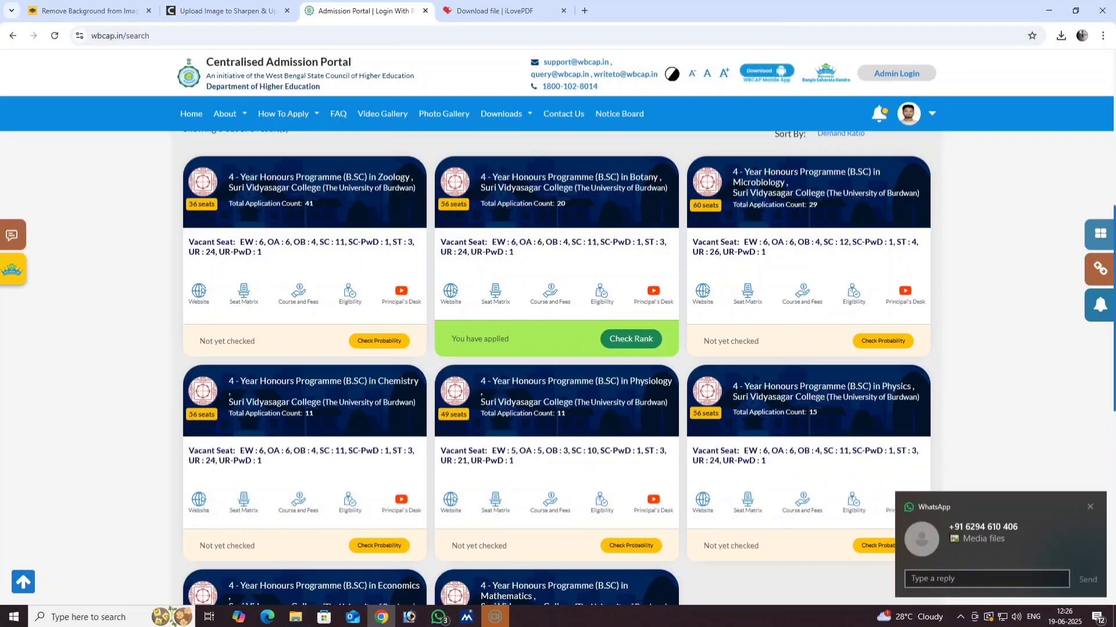
scroll(814, 253, up, 2)
scroll(767, 295, down, 1)
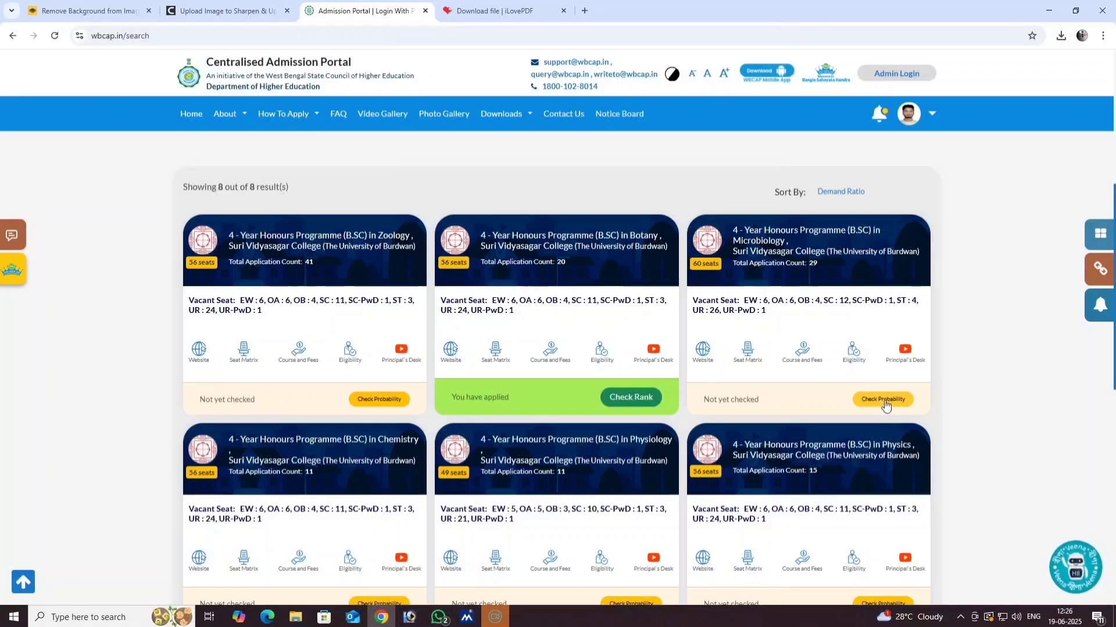
- Add Microbiology B.Sc. Honours with Minor 1 Botany to the preference list as preference 2
click(883, 400)
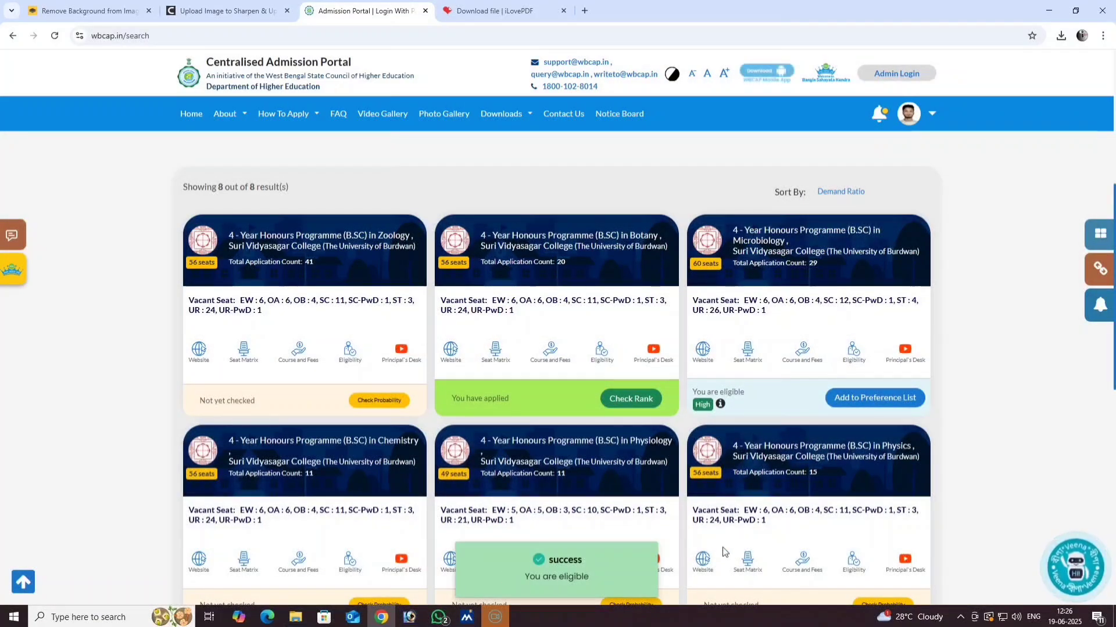
click(859, 399)
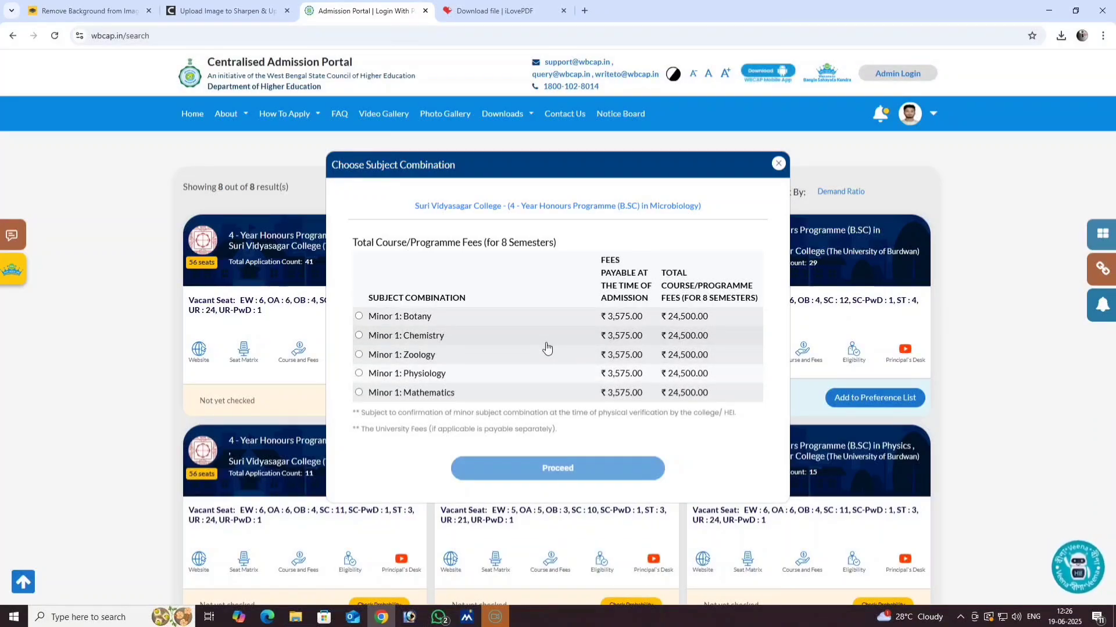
click(359, 316)
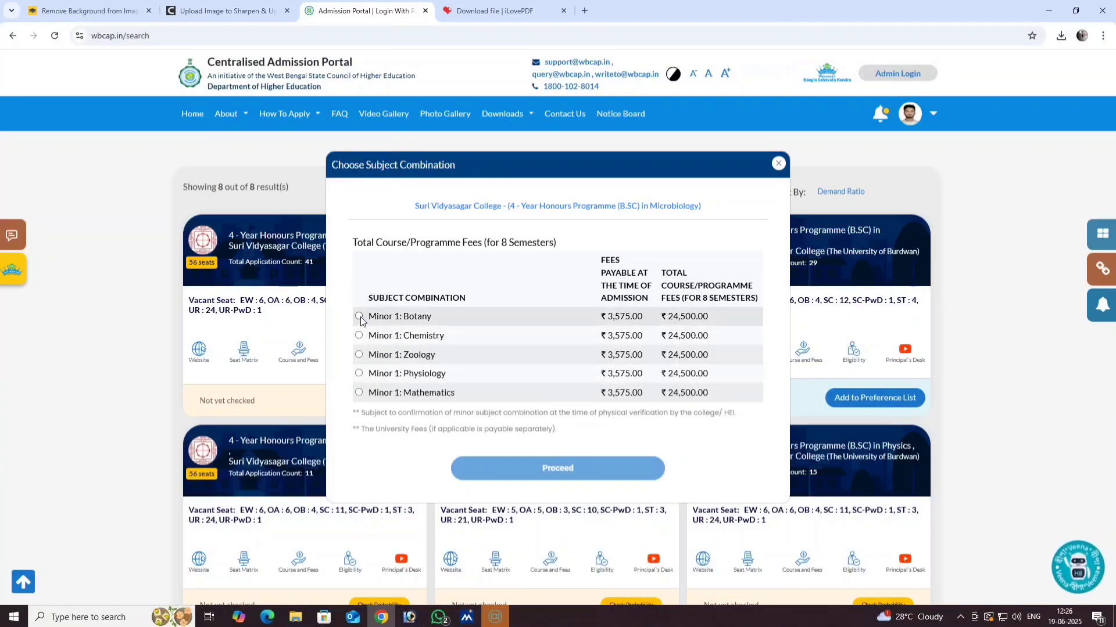
click(550, 468)
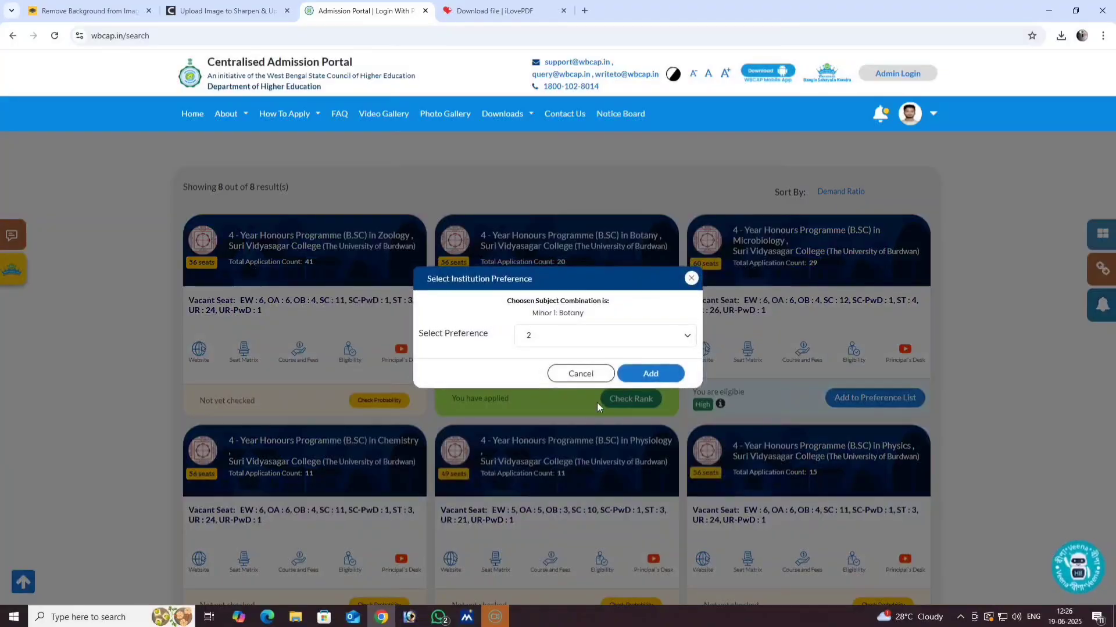
click(652, 374)
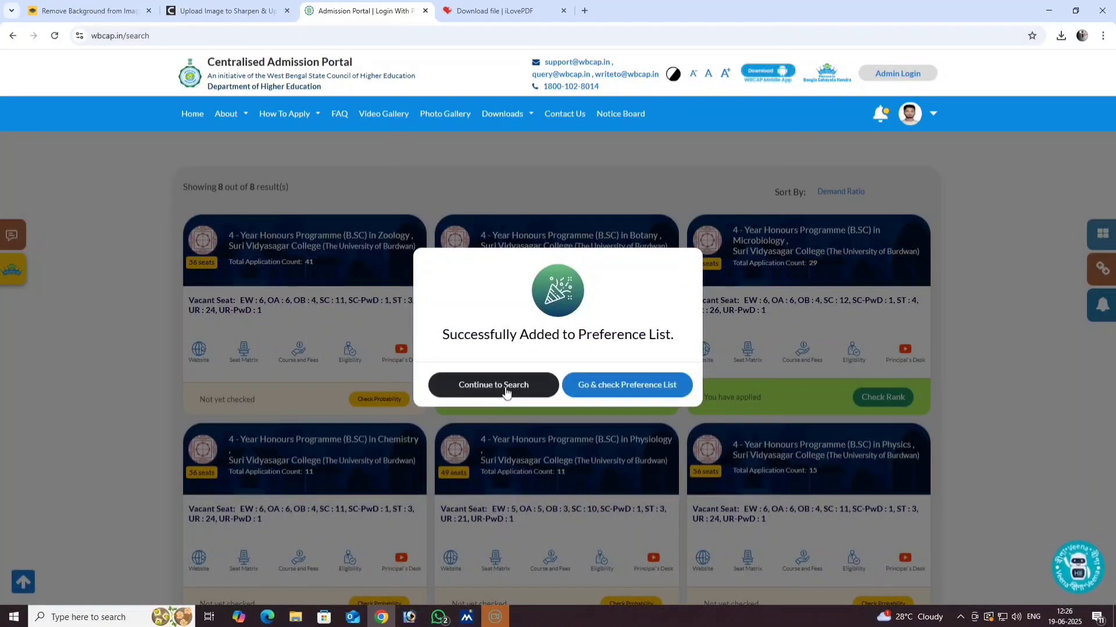
click(506, 391)
- Review the Botany and Microbiology preferences, then show Microbiology's High admission probability
click(870, 397)
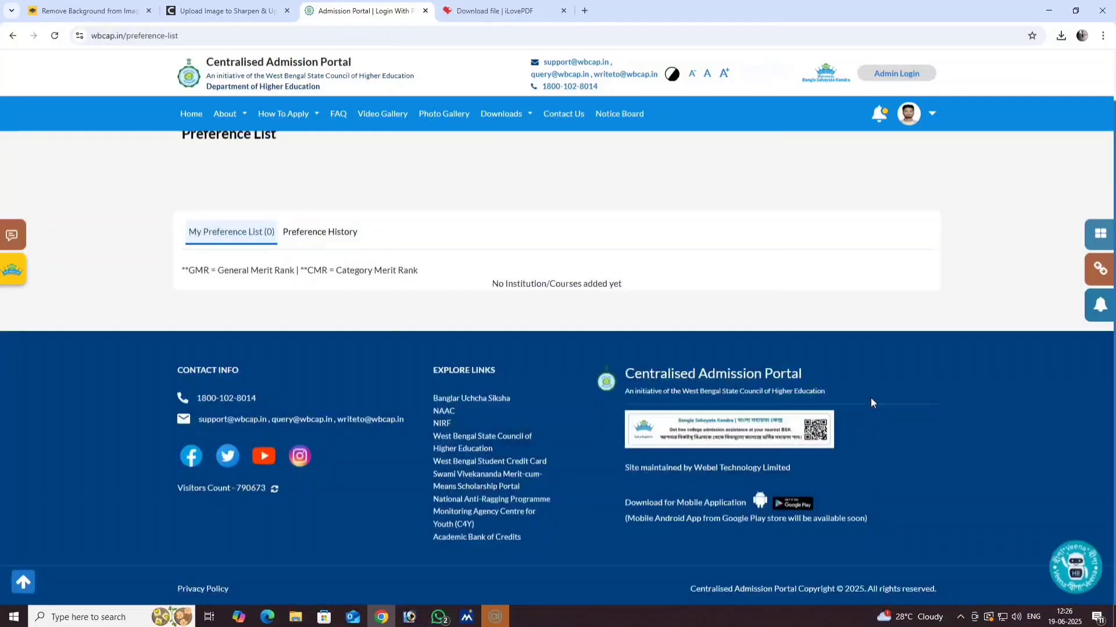
scroll(323, 500, down, 1)
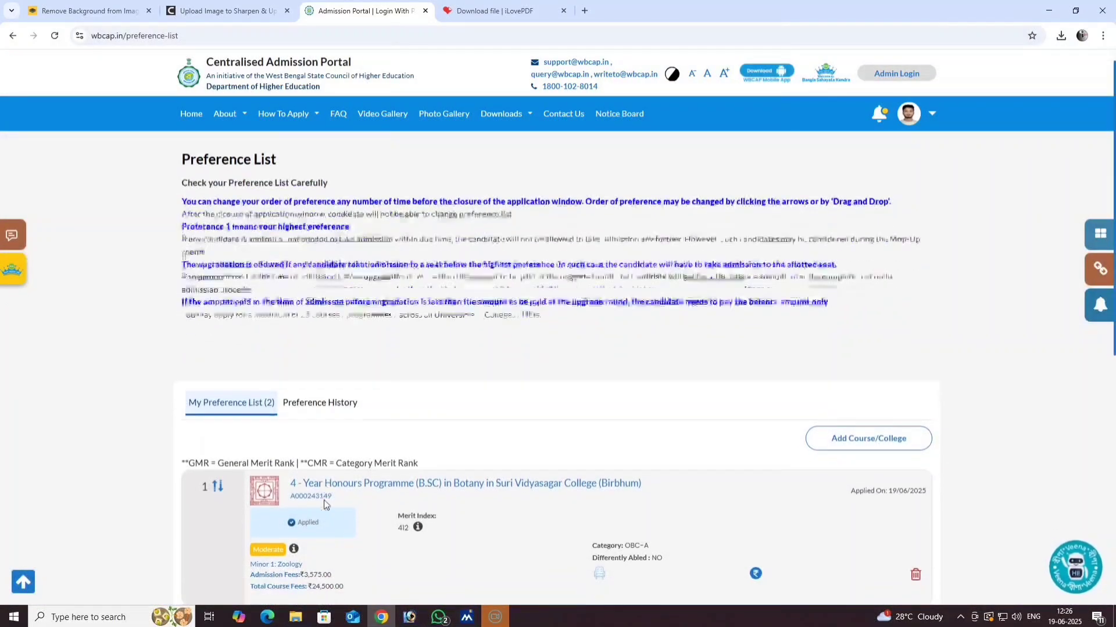
scroll(323, 500, down, 4)
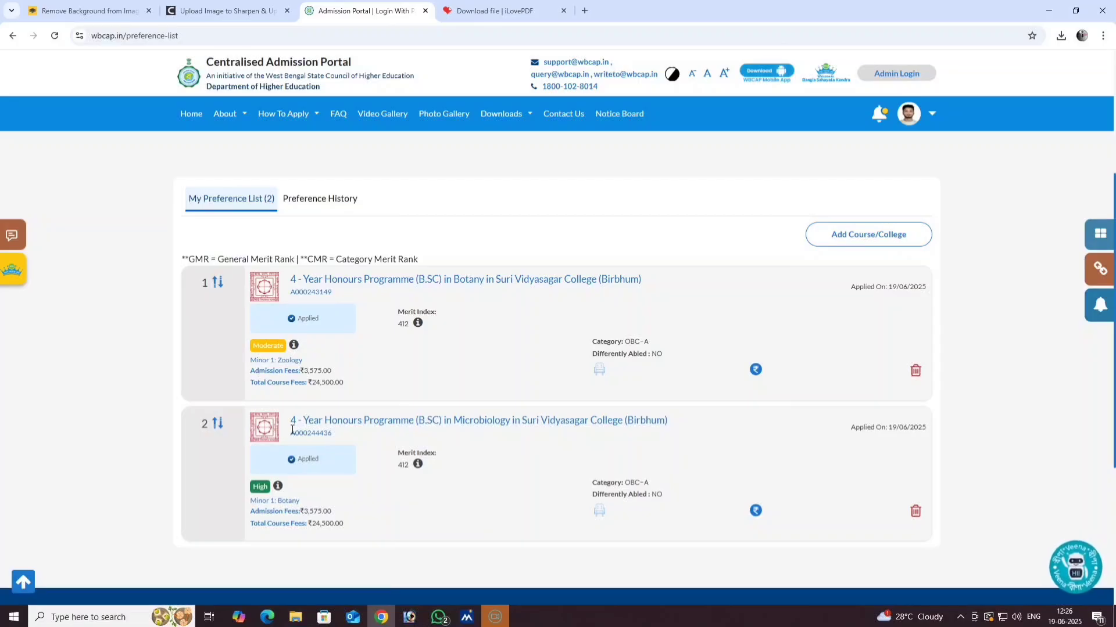
scroll(294, 431, up, 1)
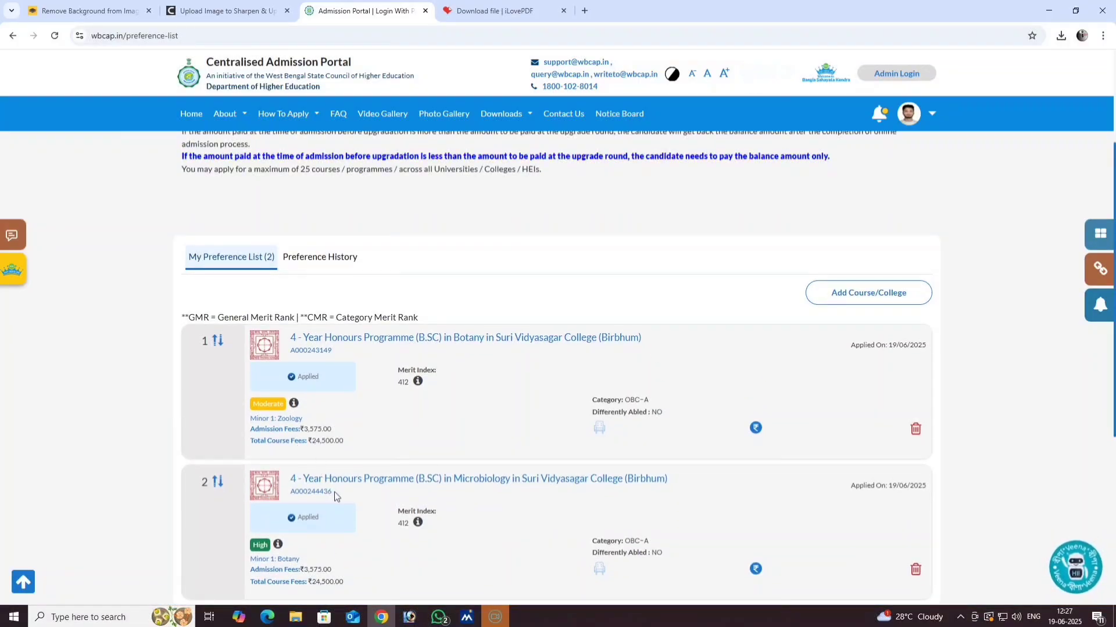
scroll(334, 494, down, 1)
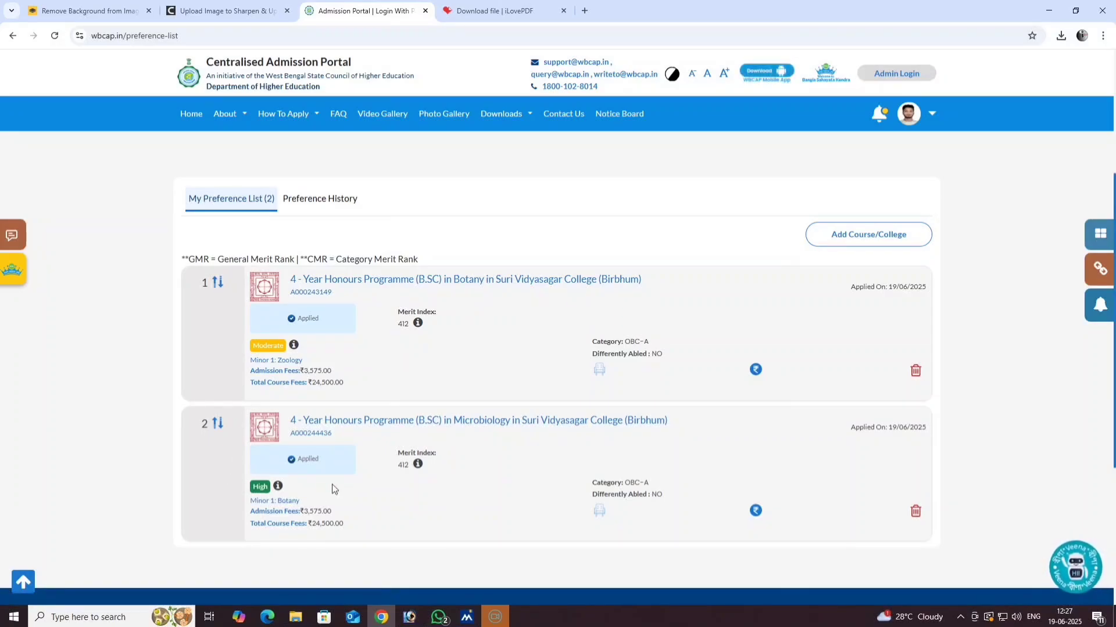
click(277, 488)
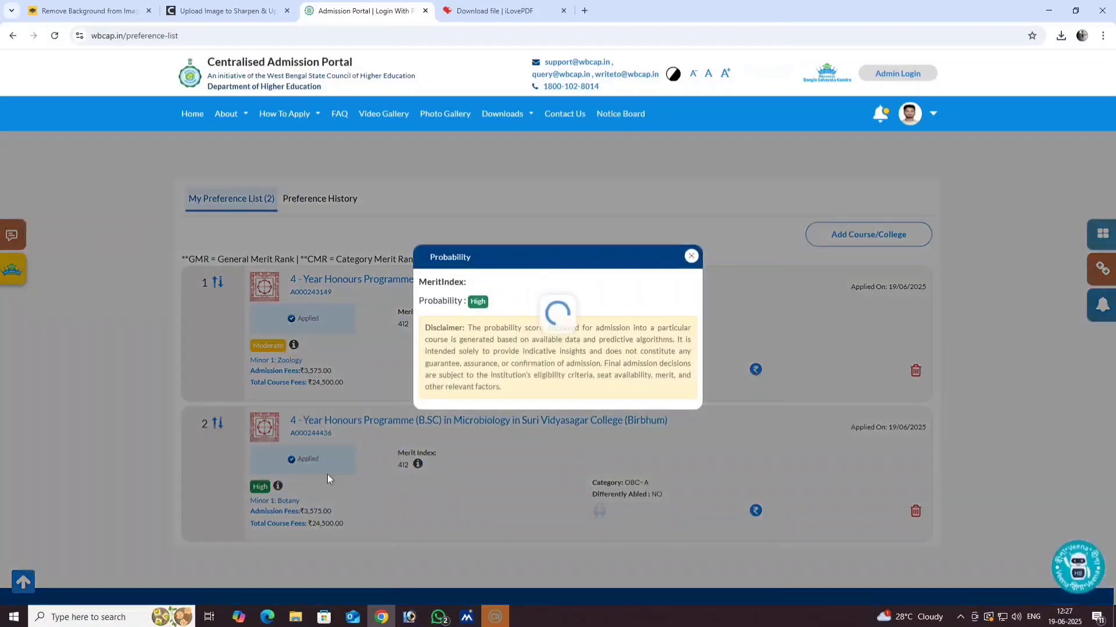